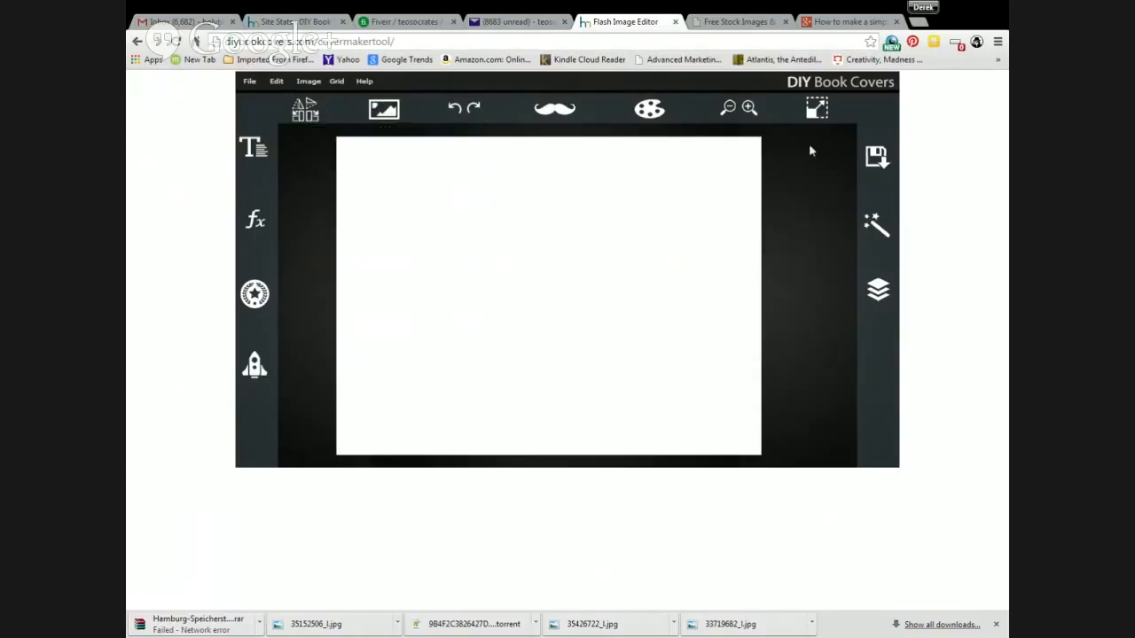
click(816, 107)
click(709, 165)
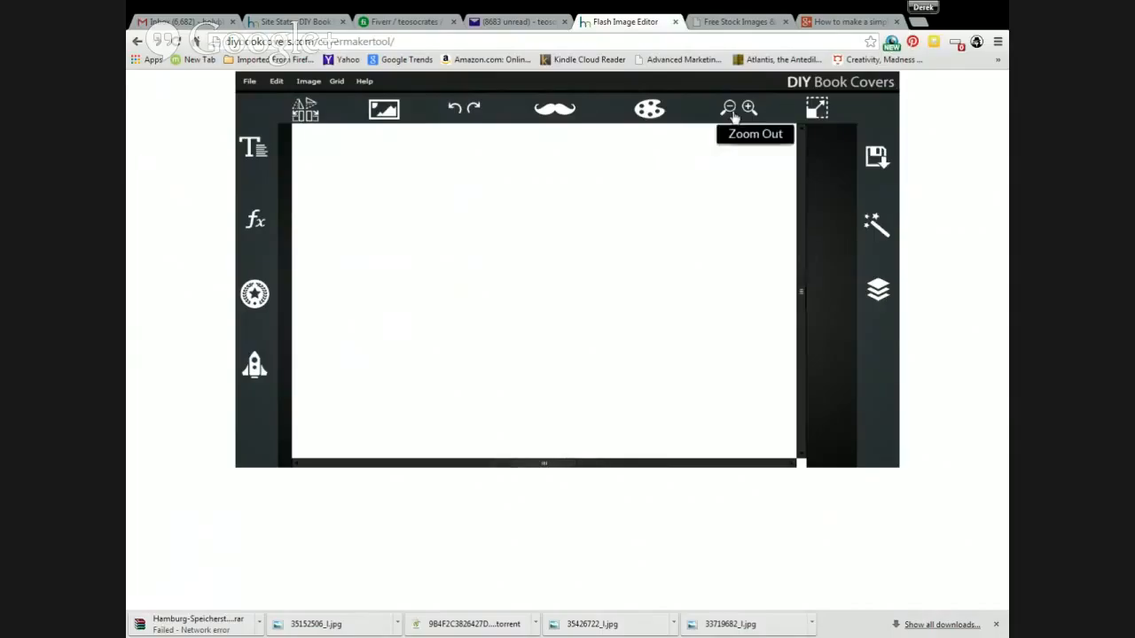
click(817, 110)
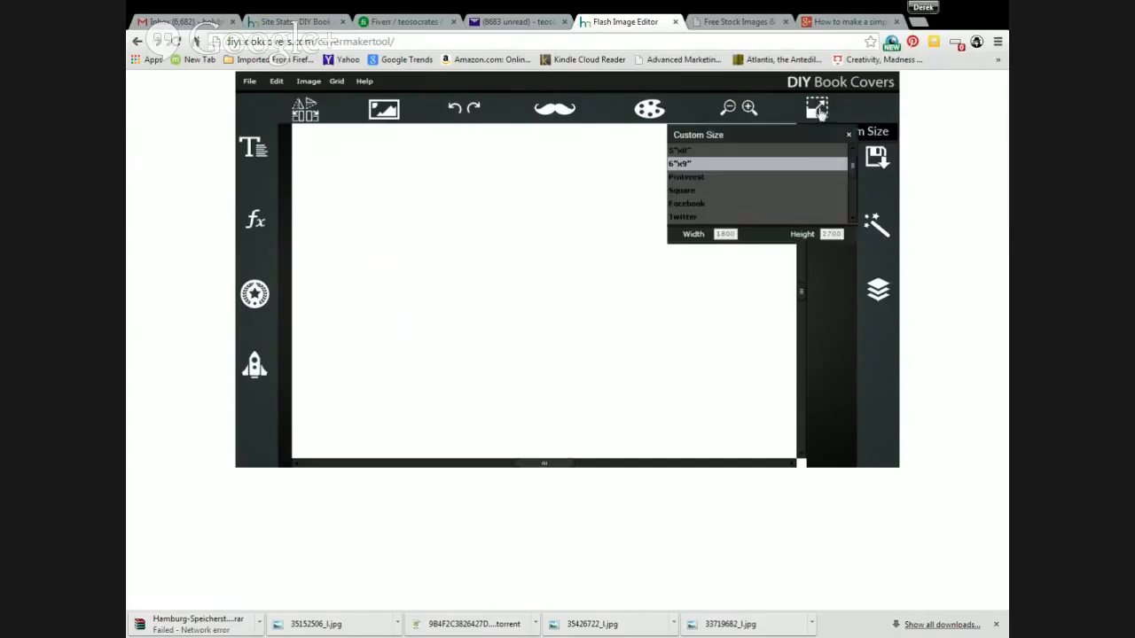
click(560, 171)
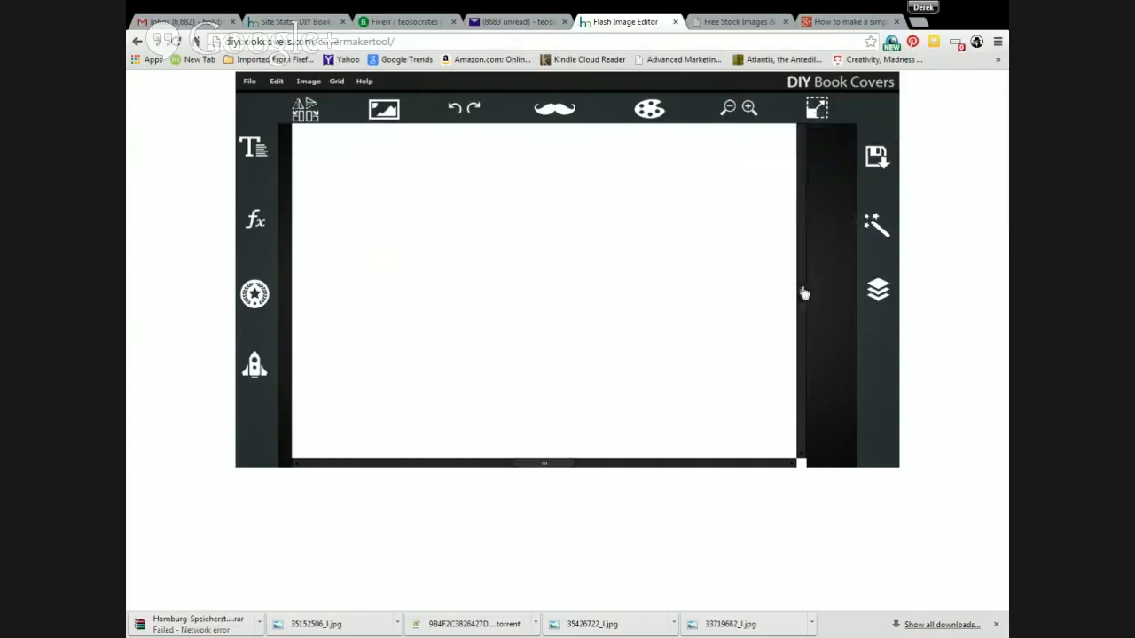
drag(803, 294, 800, 270)
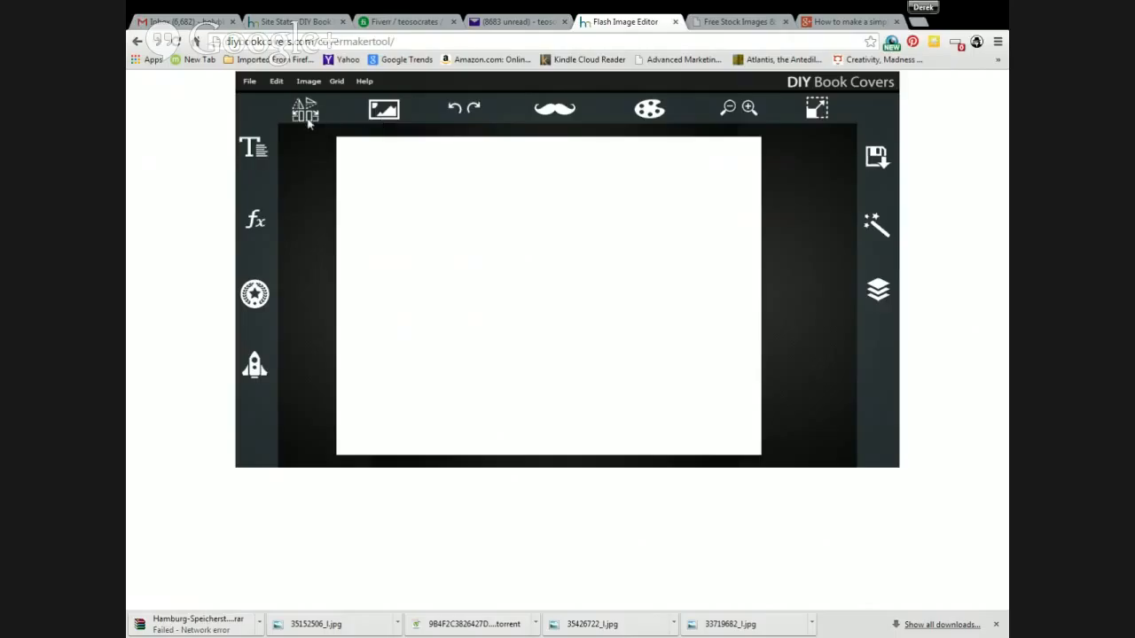
Step: Set the blank canvas to the 6"x9" book cover size
click(816, 108)
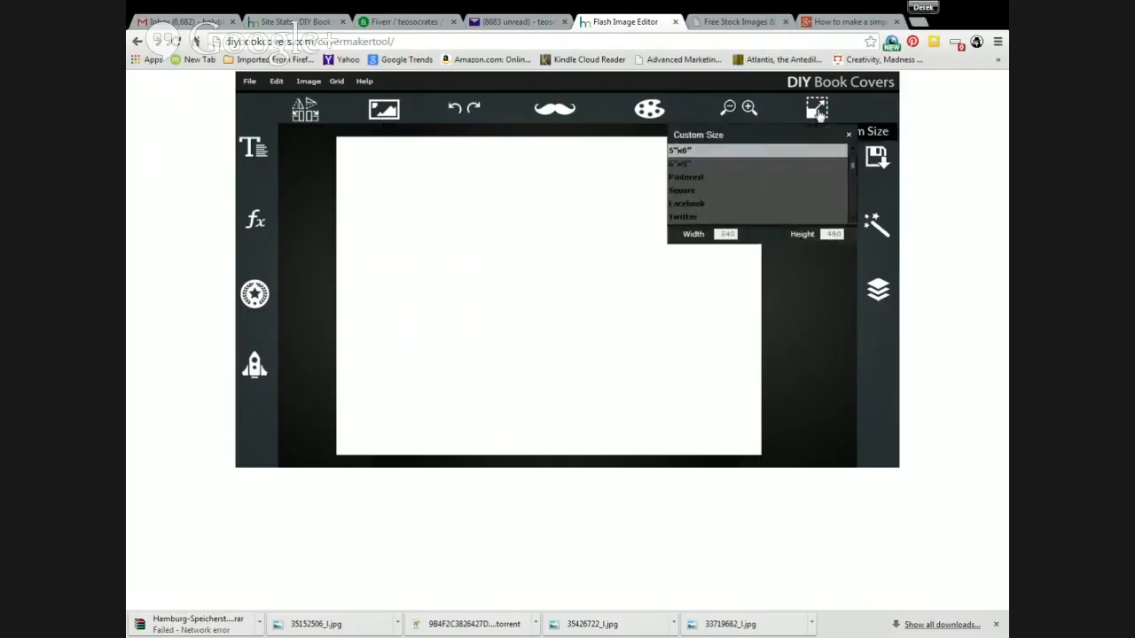
click(696, 165)
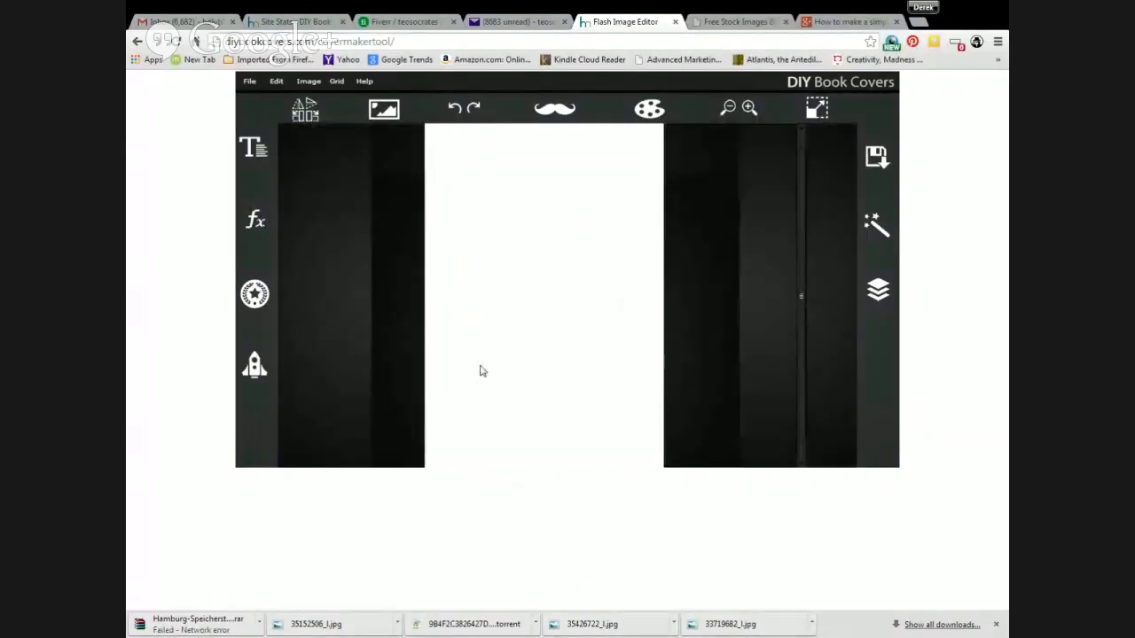
Step: Add the night-time barn image to the cover, enlarge it past the cover's width and place it over the lower part
click(381, 109)
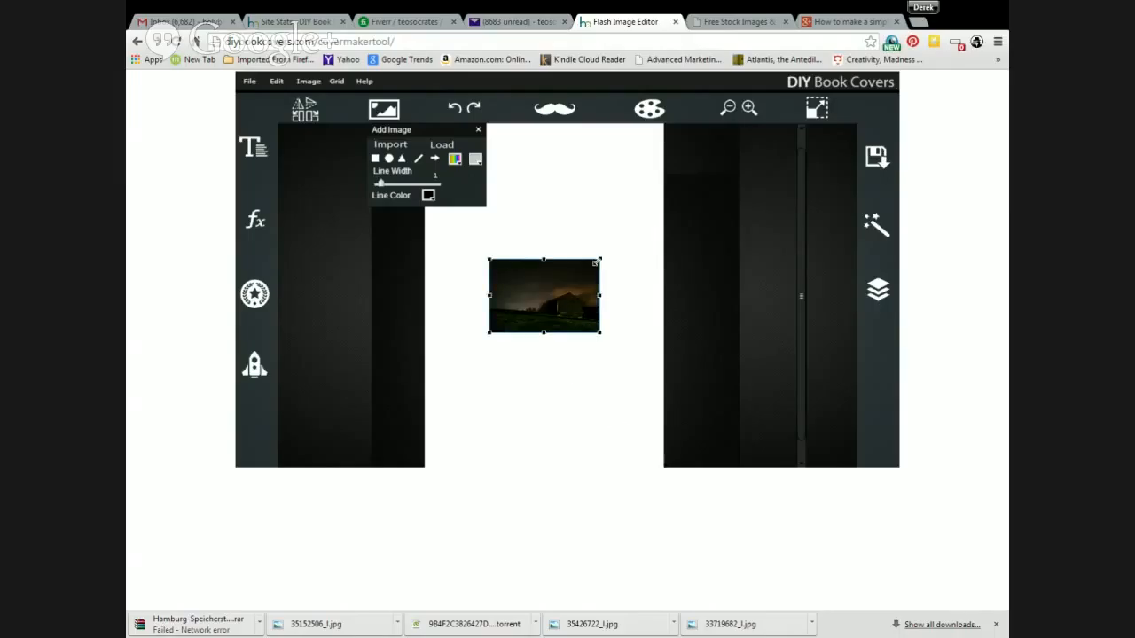
drag(593, 262, 600, 322)
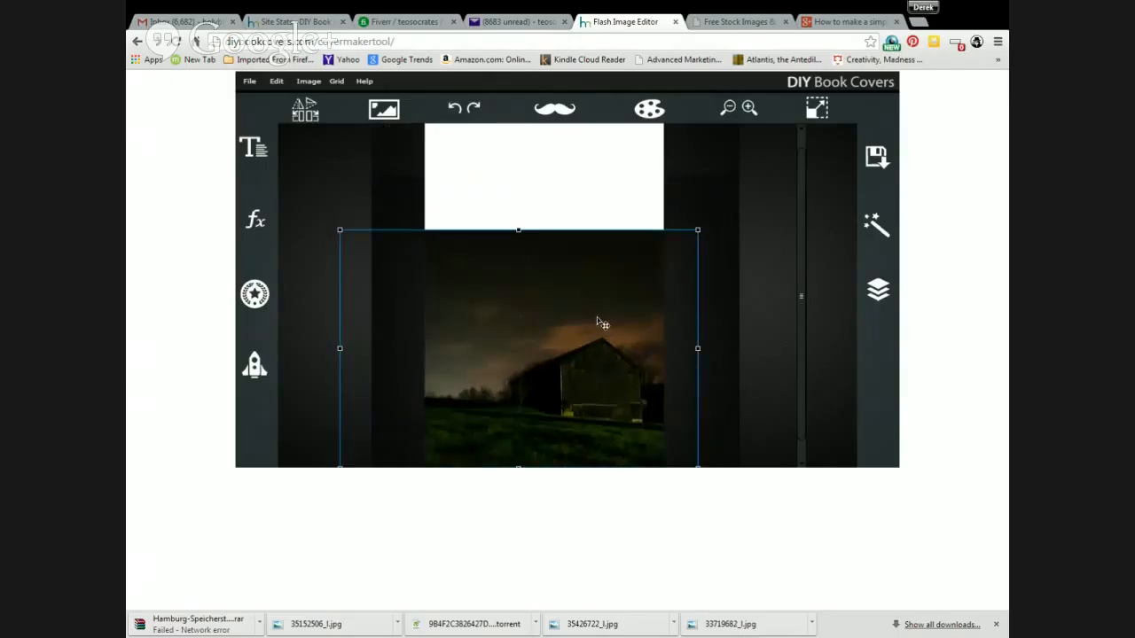
click(678, 208)
Step: Add the night sky image with trees, turn it upright and scale it to cover the whole canvas
click(384, 109)
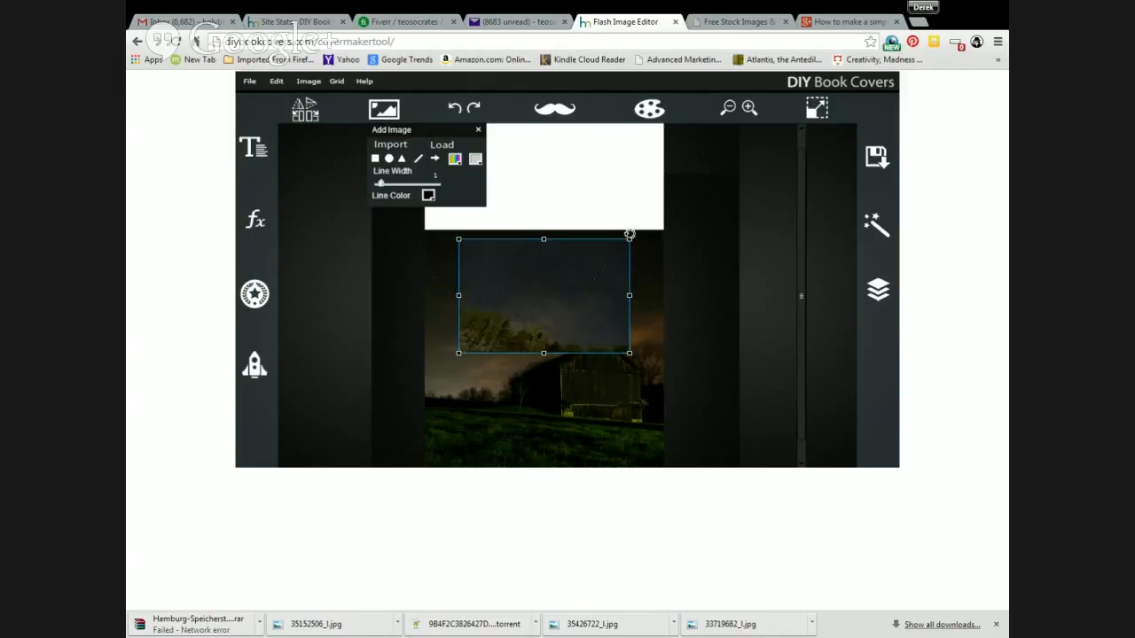
drag(627, 236, 671, 215)
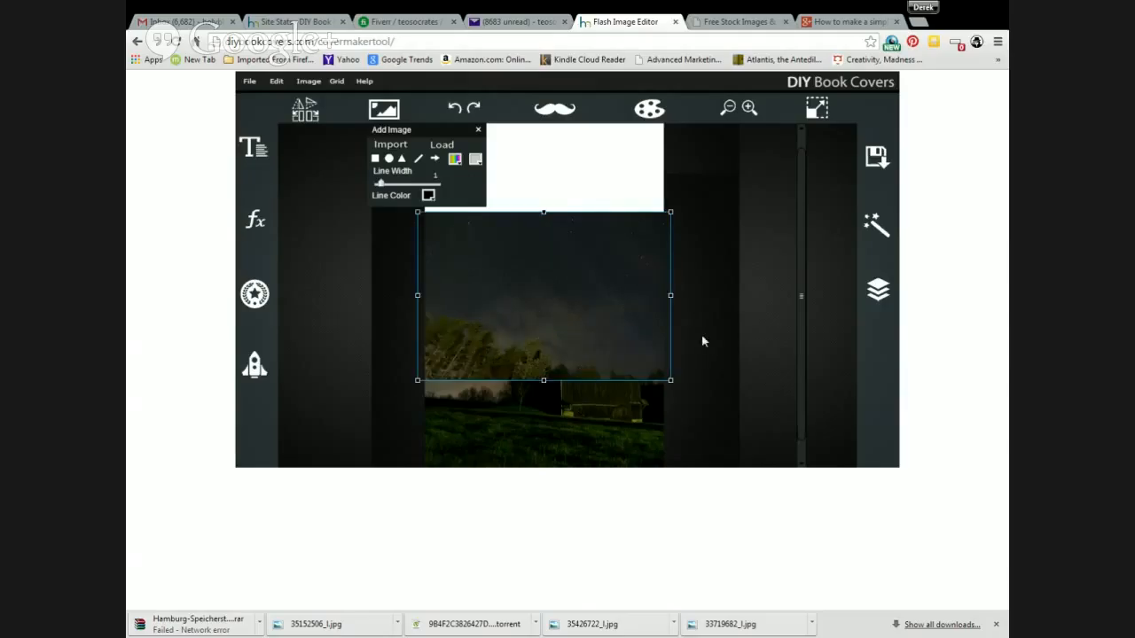
drag(679, 207, 667, 479)
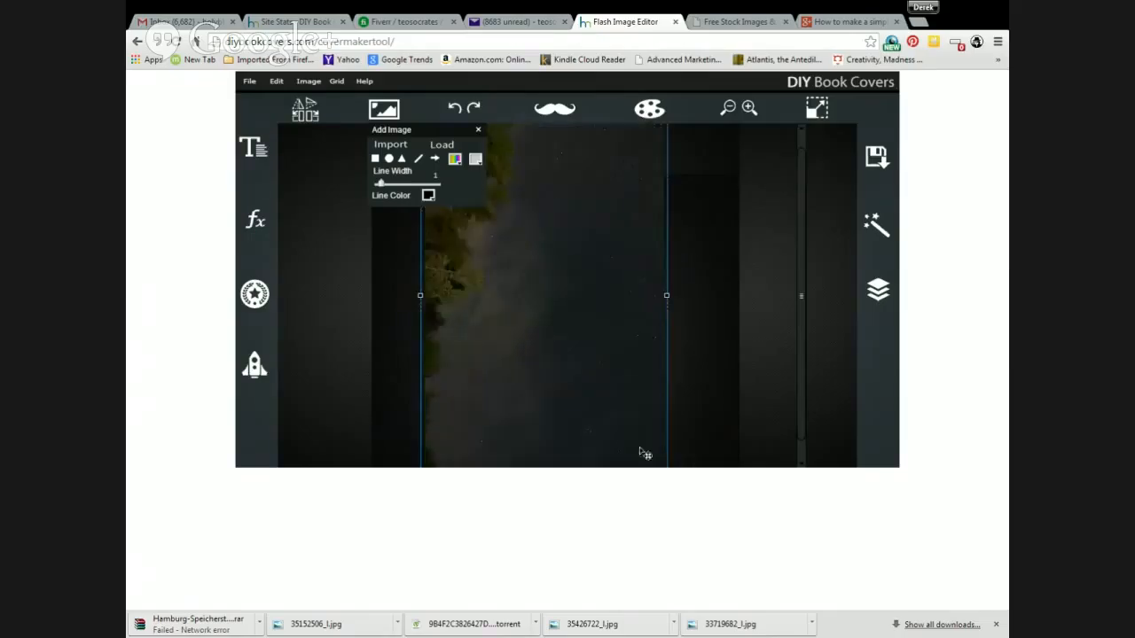
click(728, 107)
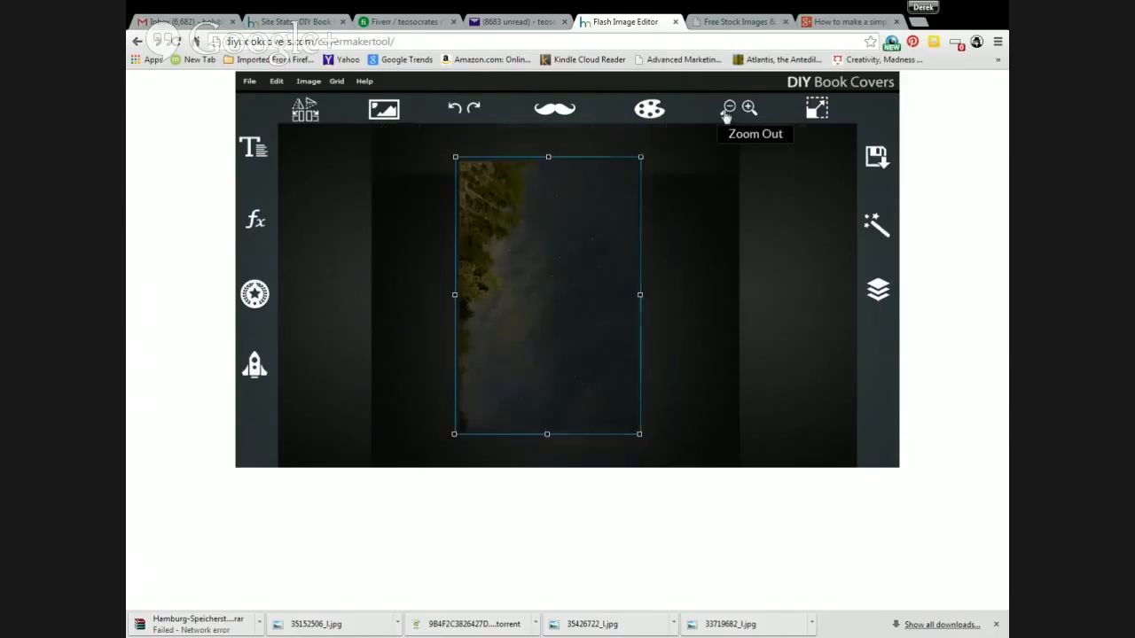
mouse_move(588, 276)
mouse_down()
mouse_move(573, 276)
mouse_move(595, 283)
mouse_move(585, 275)
mouse_up()
click(669, 278)
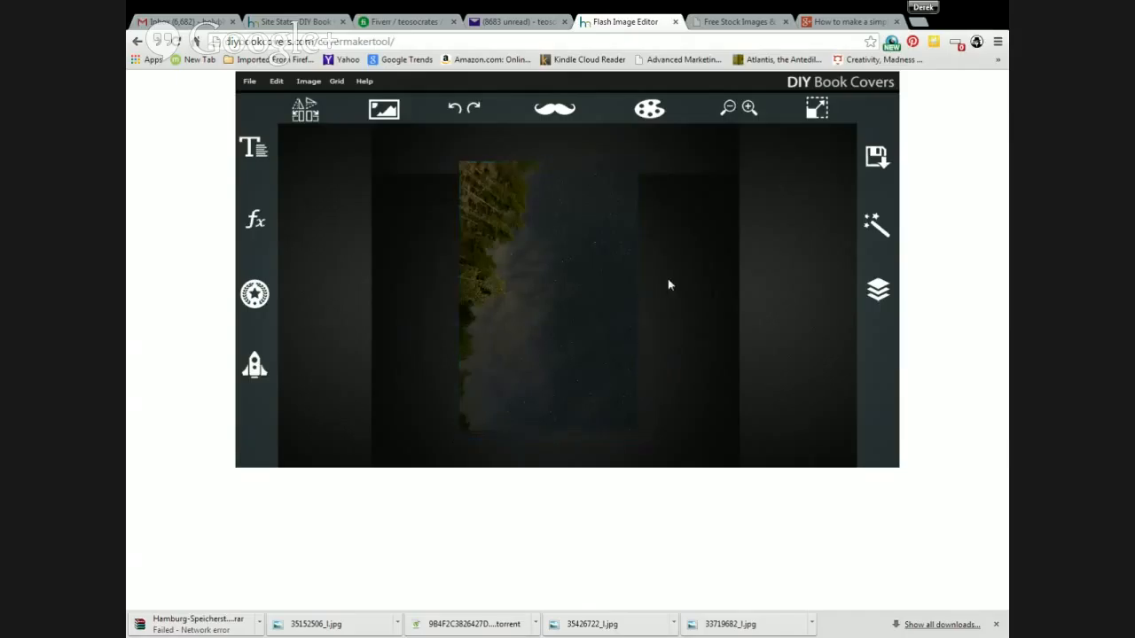
Step: Add the snowy road image with cars and position it over the lower two thirds of the cover
click(391, 112)
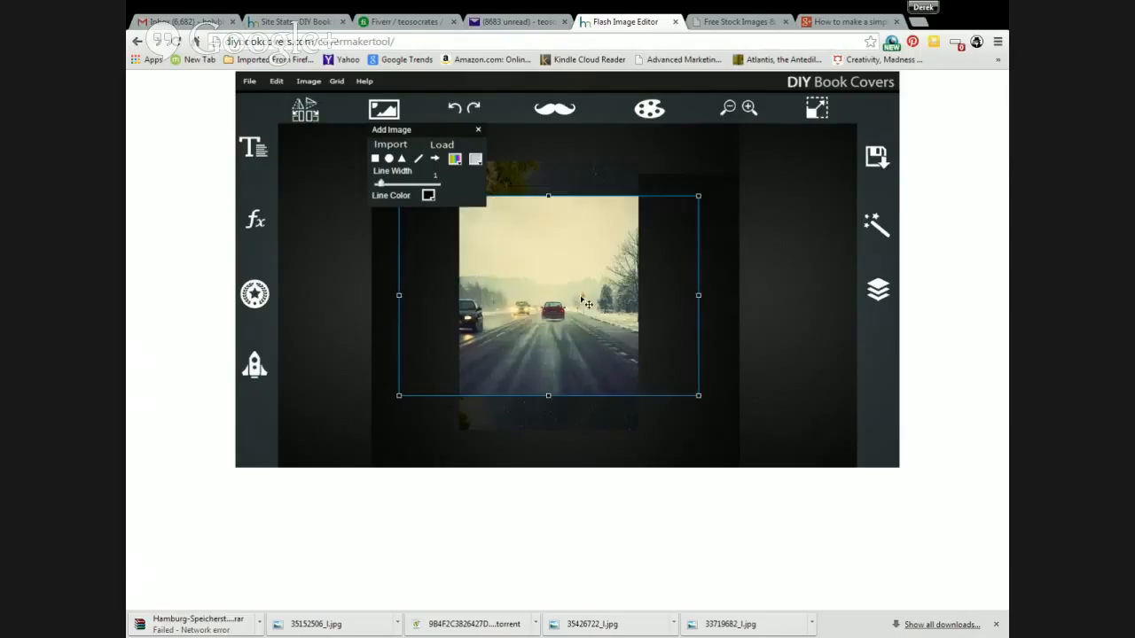
drag(587, 304, 615, 346)
click(641, 230)
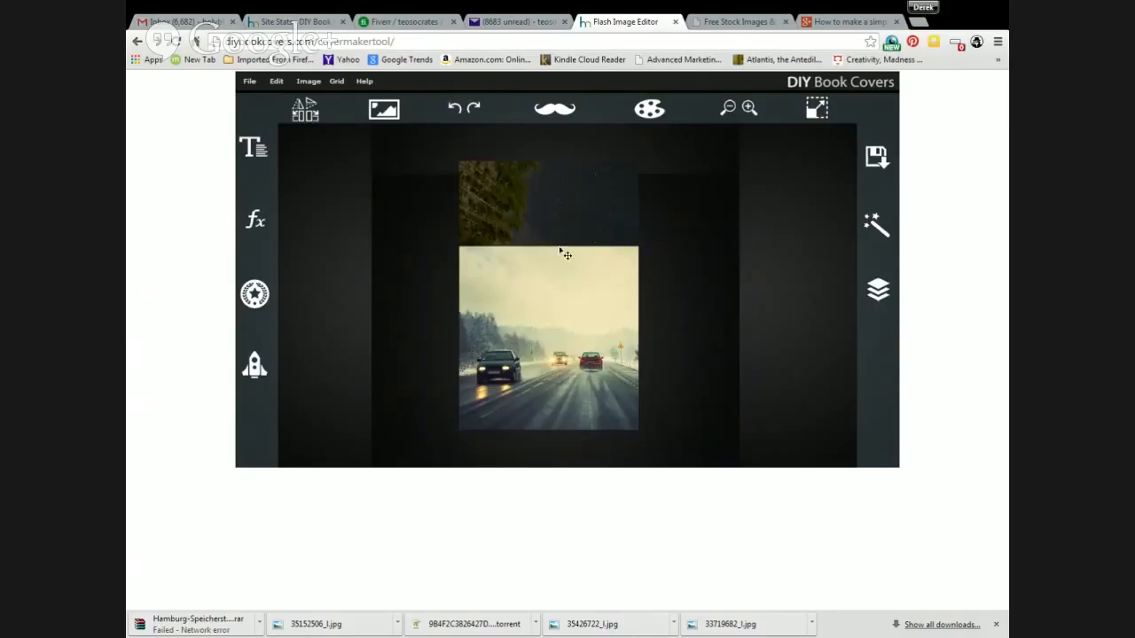
Step: Add the rocky sunset seascape image, scale it to fill the whole cover and shift it left to show the headland
click(386, 116)
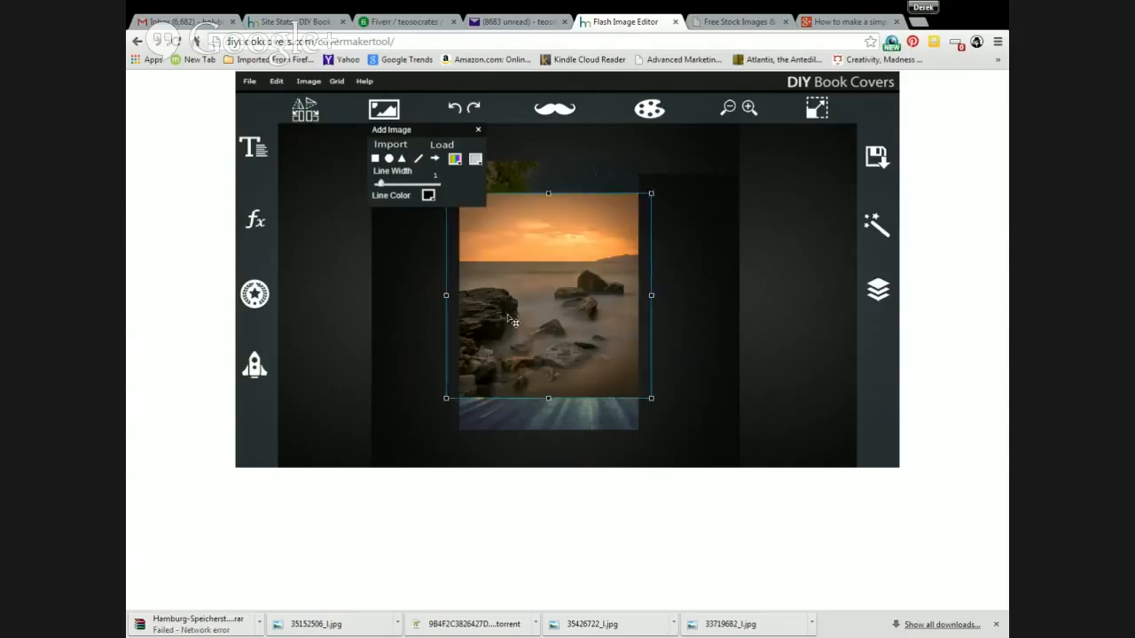
drag(541, 289, 543, 329)
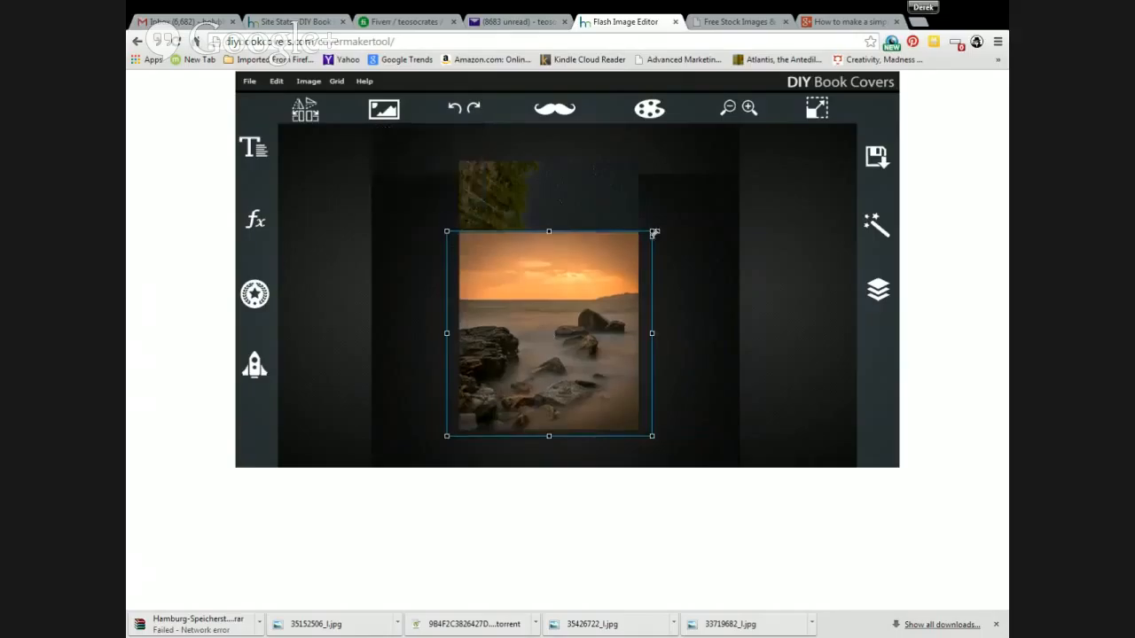
drag(654, 231, 563, 288)
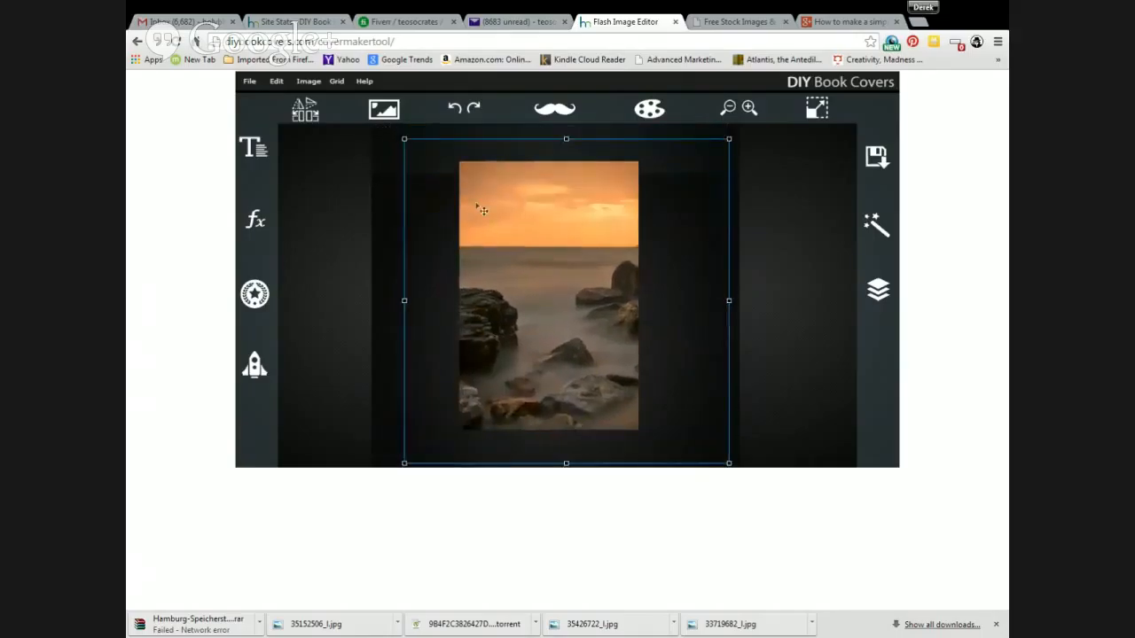
drag(402, 140, 423, 157)
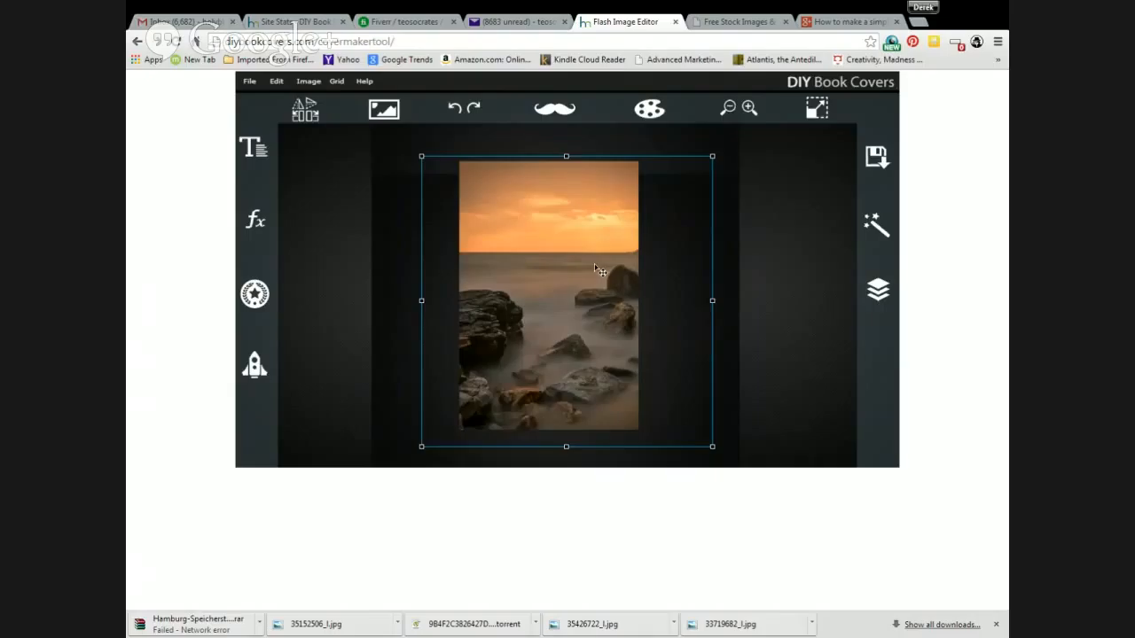
click(727, 296)
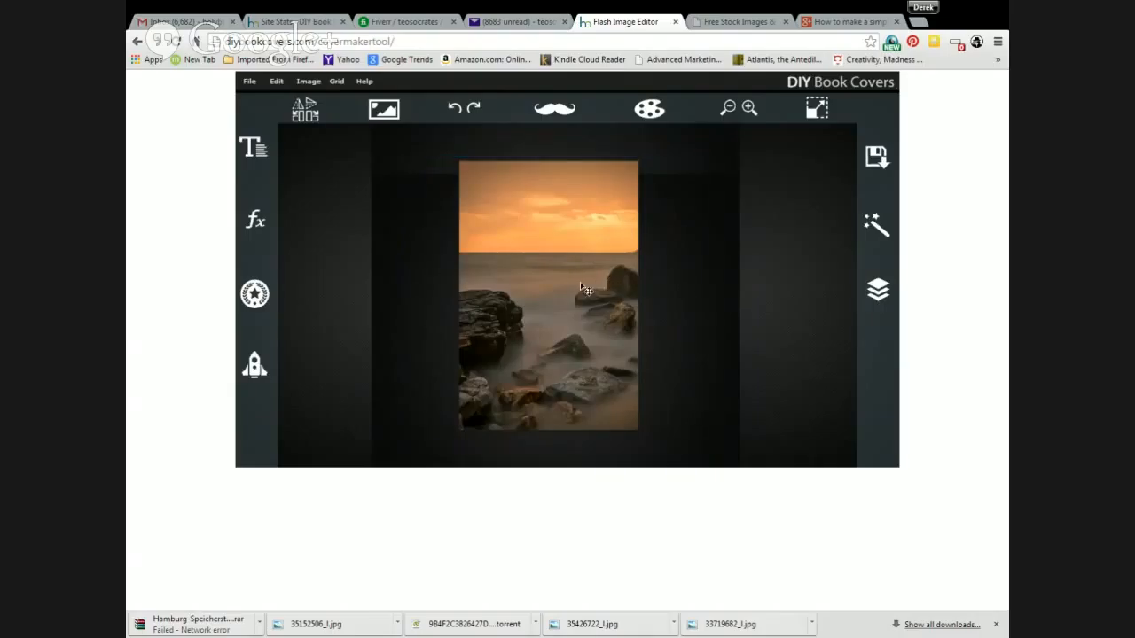
drag(596, 303, 529, 302)
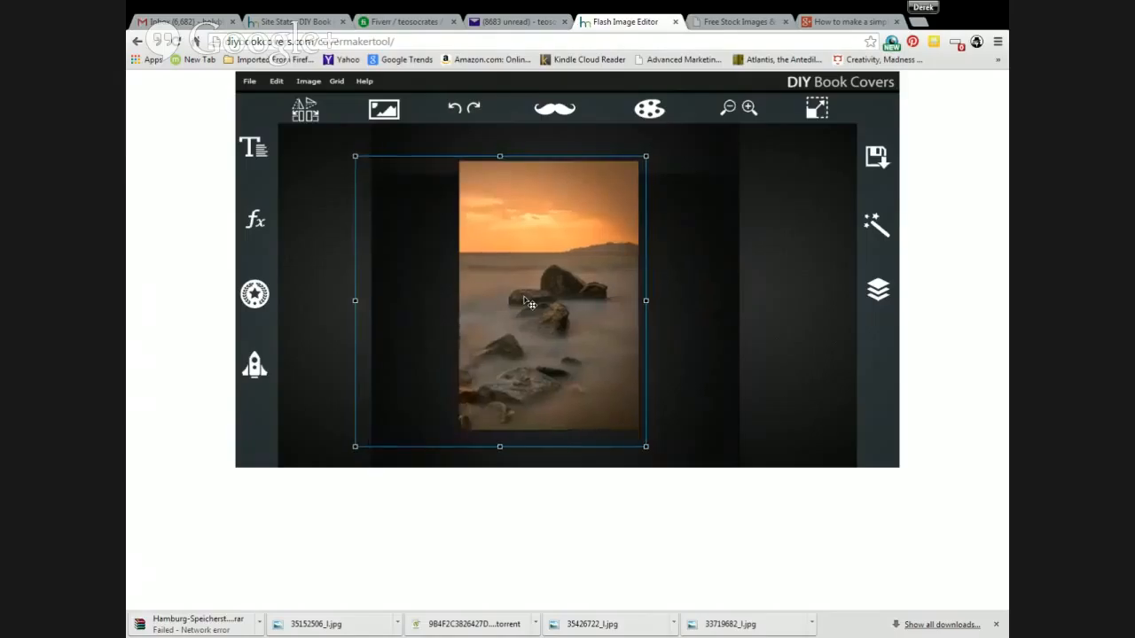
click(695, 327)
Step: Add a Sample Text element in the 1942 report font and place it in the sky just above the horizon
click(253, 151)
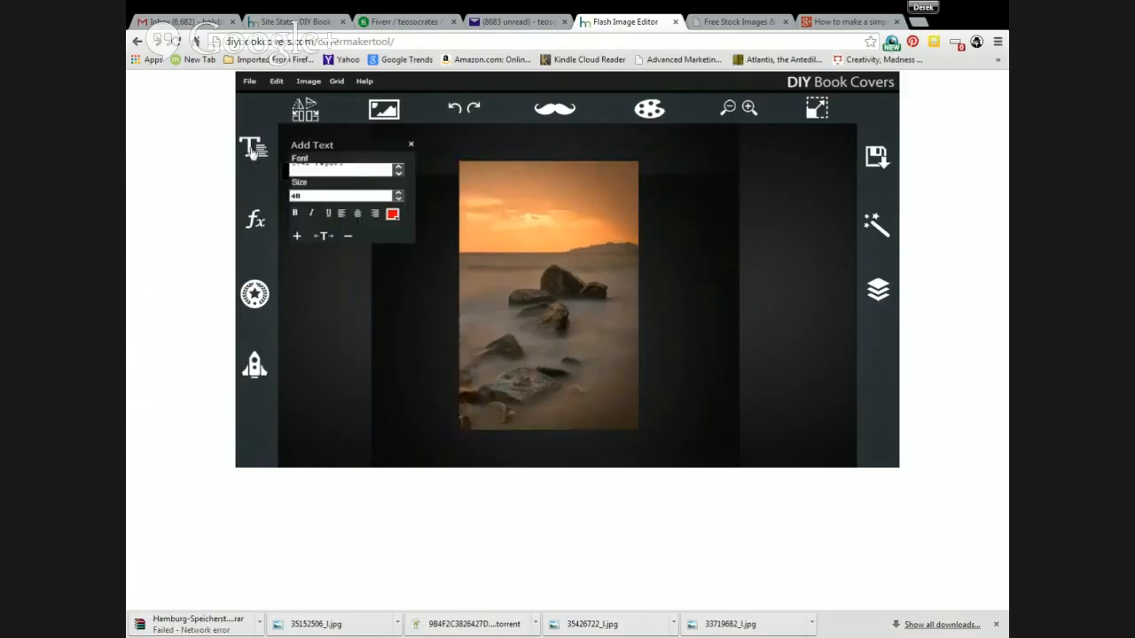
click(327, 175)
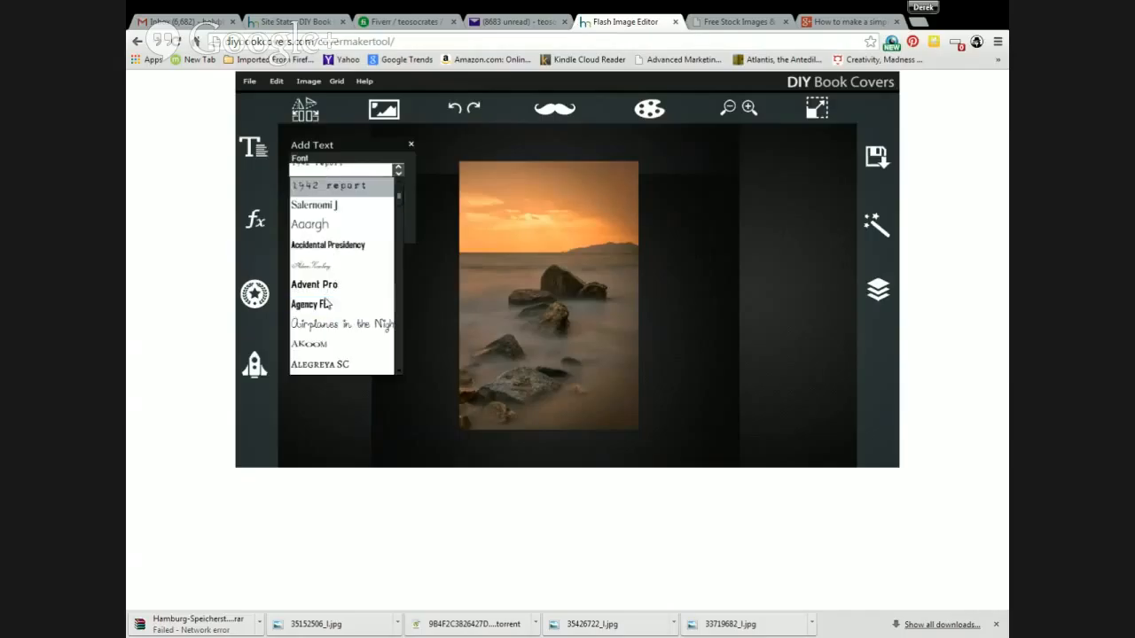
click(397, 204)
click(399, 173)
click(400, 204)
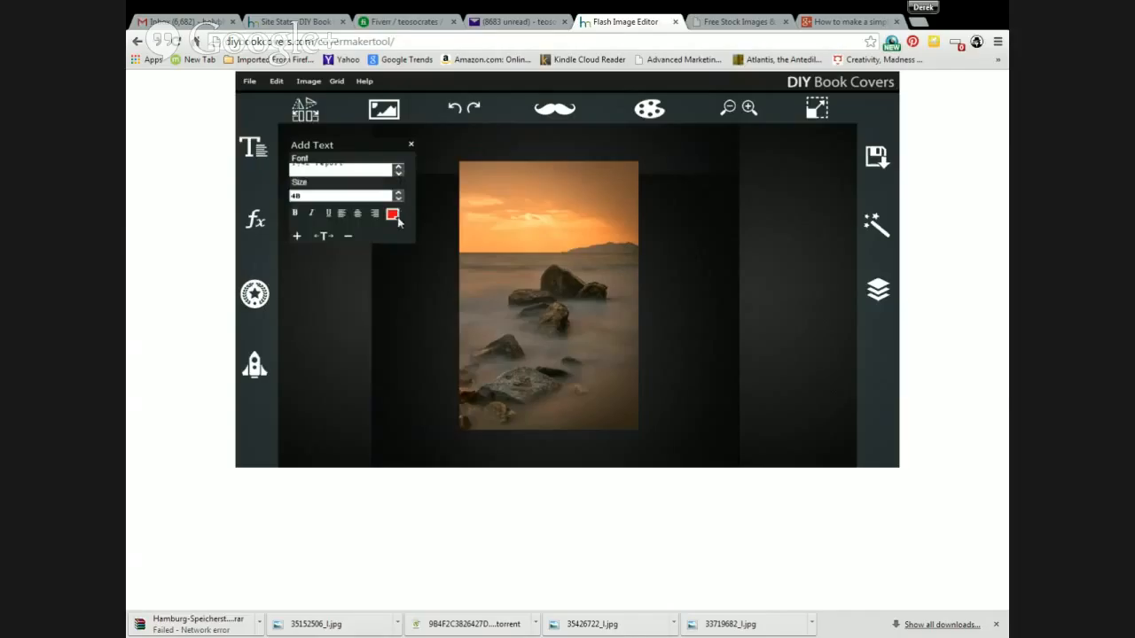
click(374, 175)
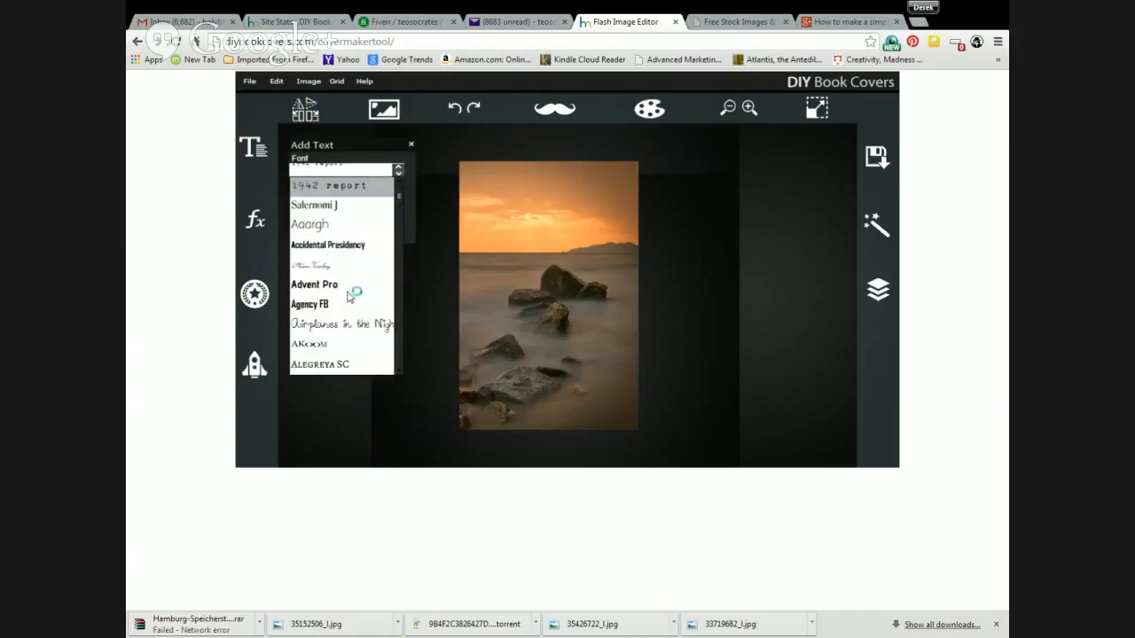
scroll(328, 315, down, 2)
scroll(328, 315, down, 3)
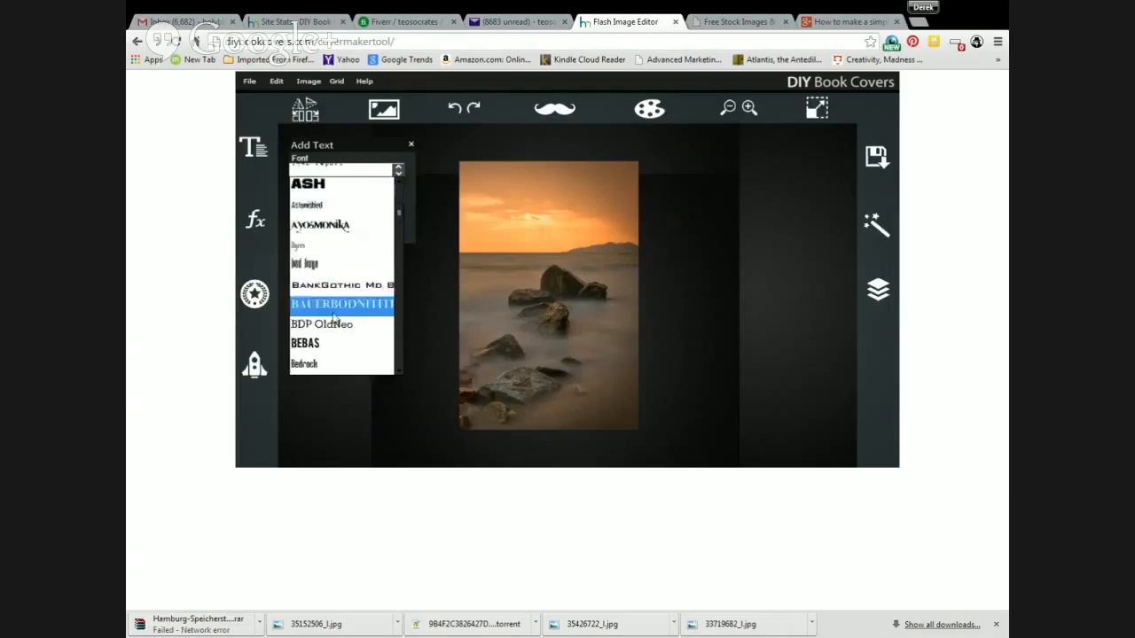
scroll(336, 324, down, 2)
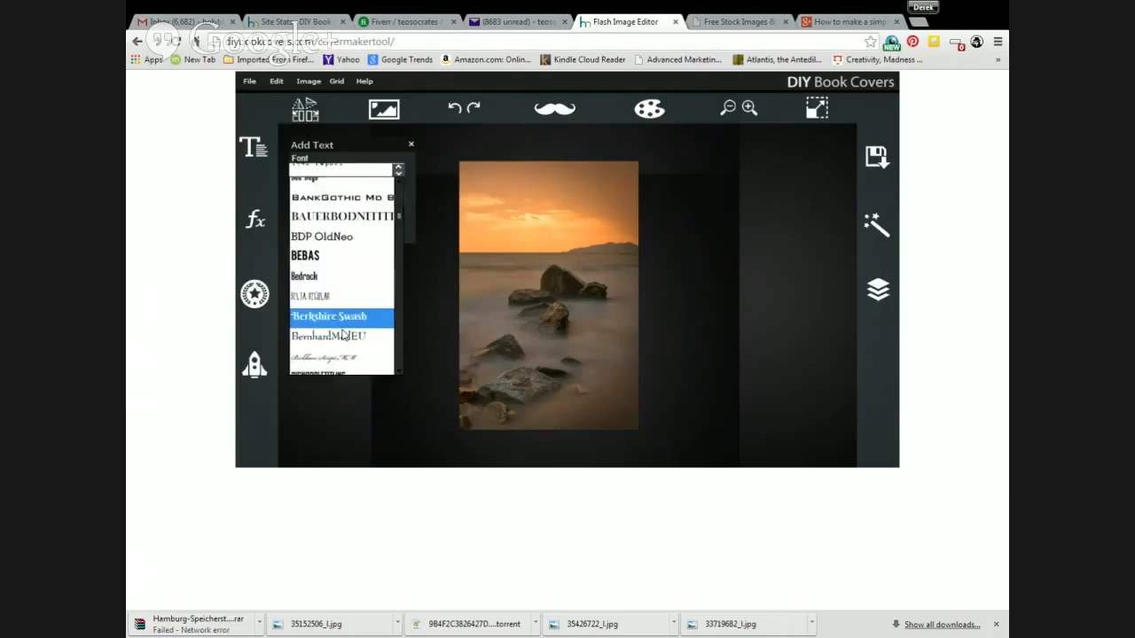
click(314, 276)
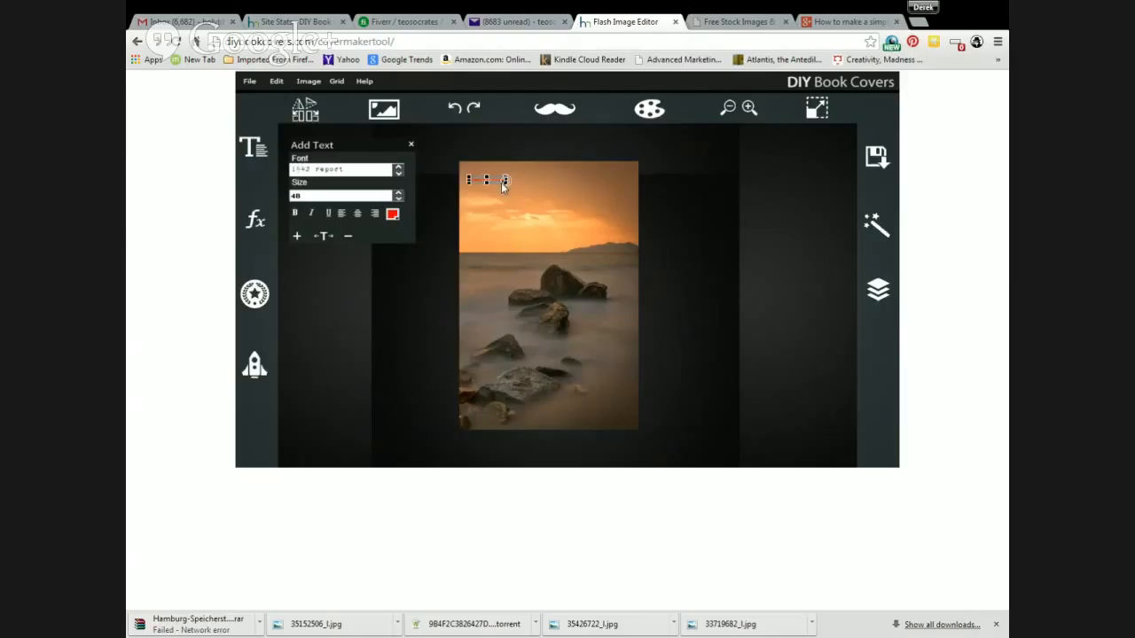
drag(508, 185, 570, 242)
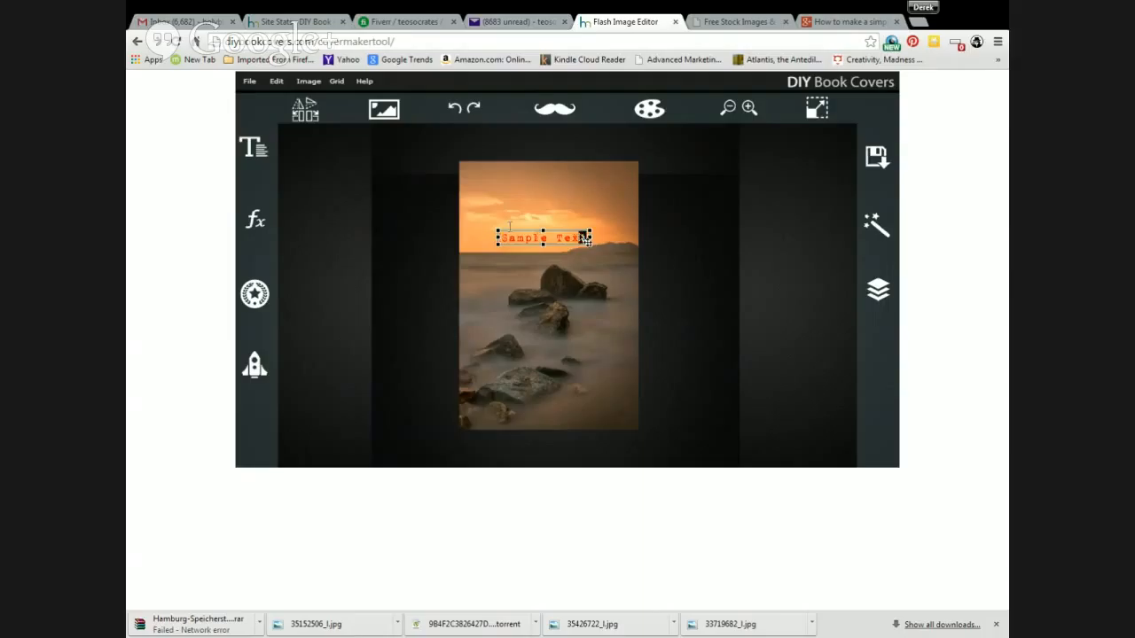
Step: Recolor the sample text white, then enlarge it and move it just below the horizon over the rocks
click(254, 151)
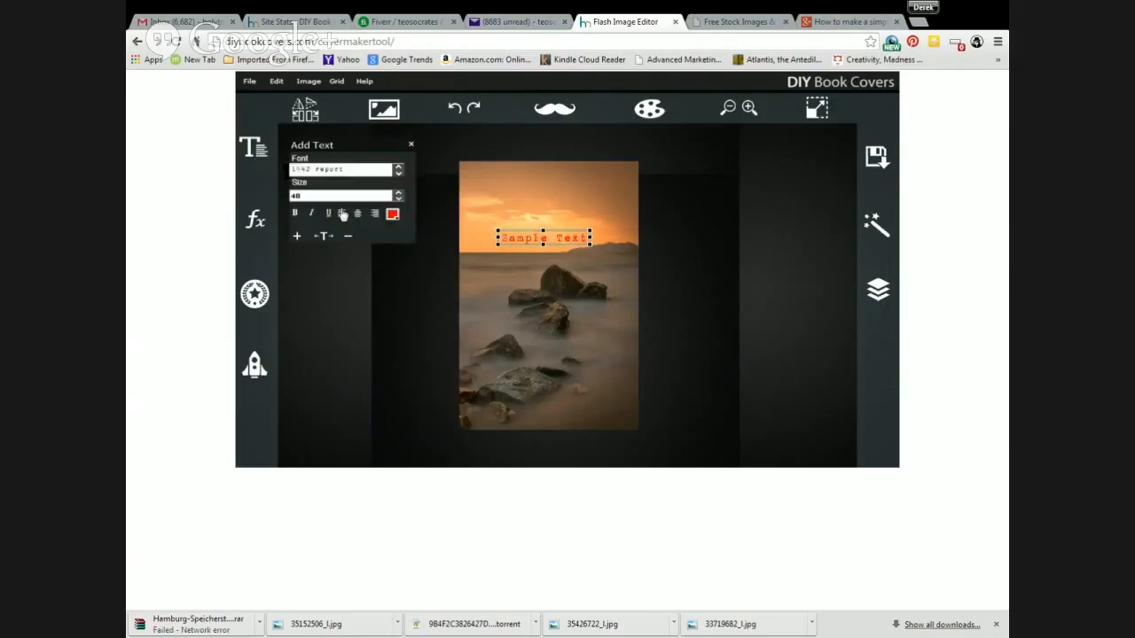
click(393, 214)
click(645, 330)
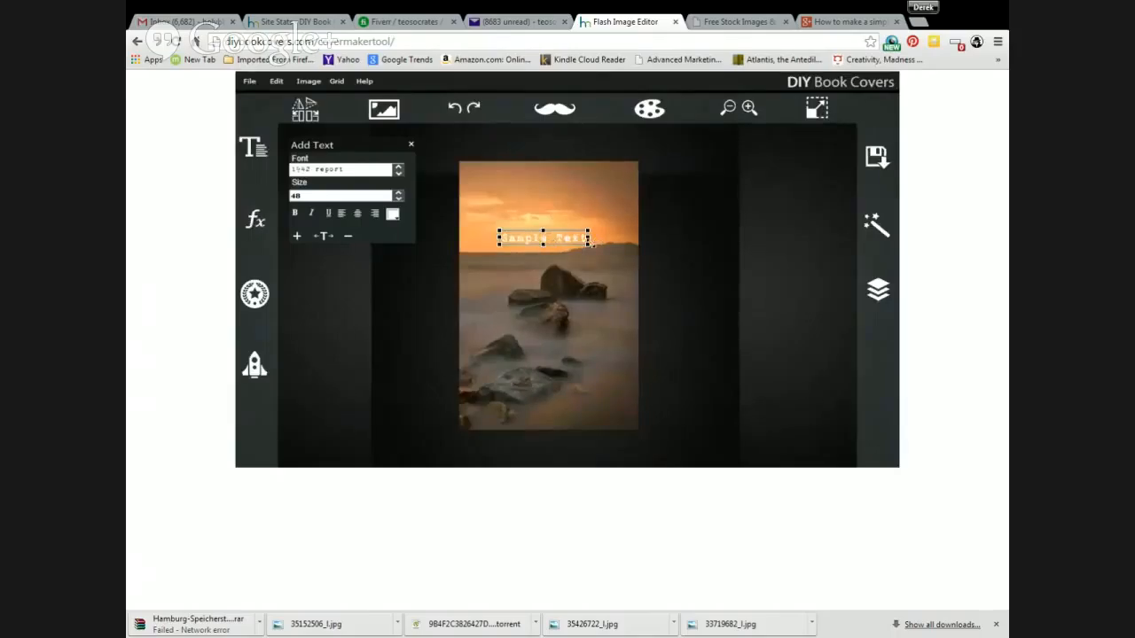
drag(599, 256, 469, 268)
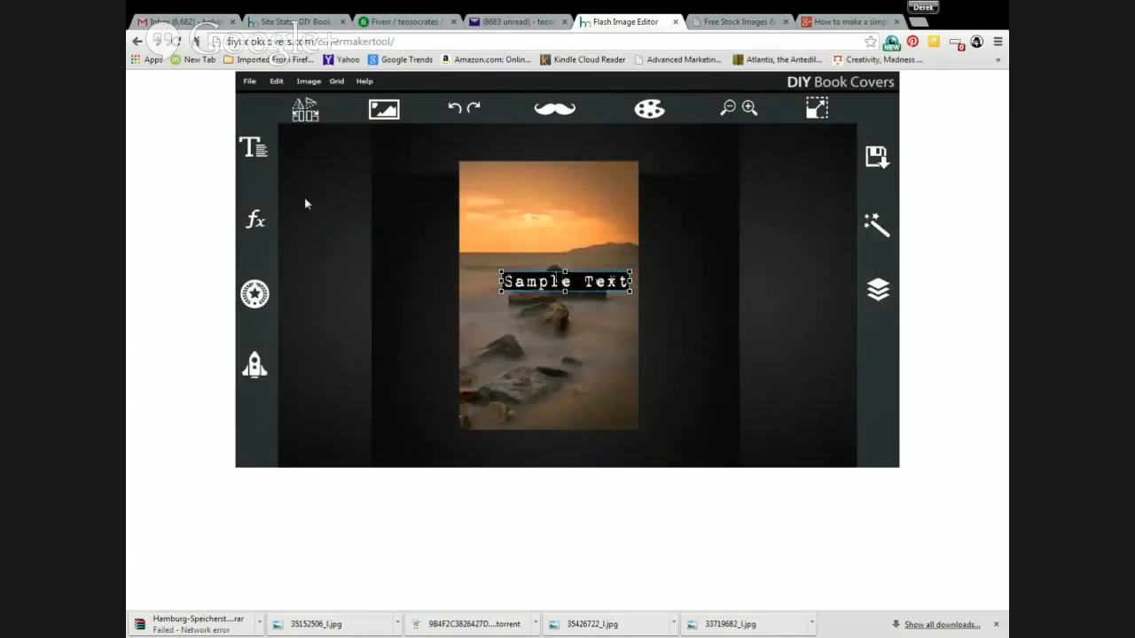
Step: Try the Ever After font on the sample text
click(265, 157)
click(372, 171)
scroll(332, 284, down, 5)
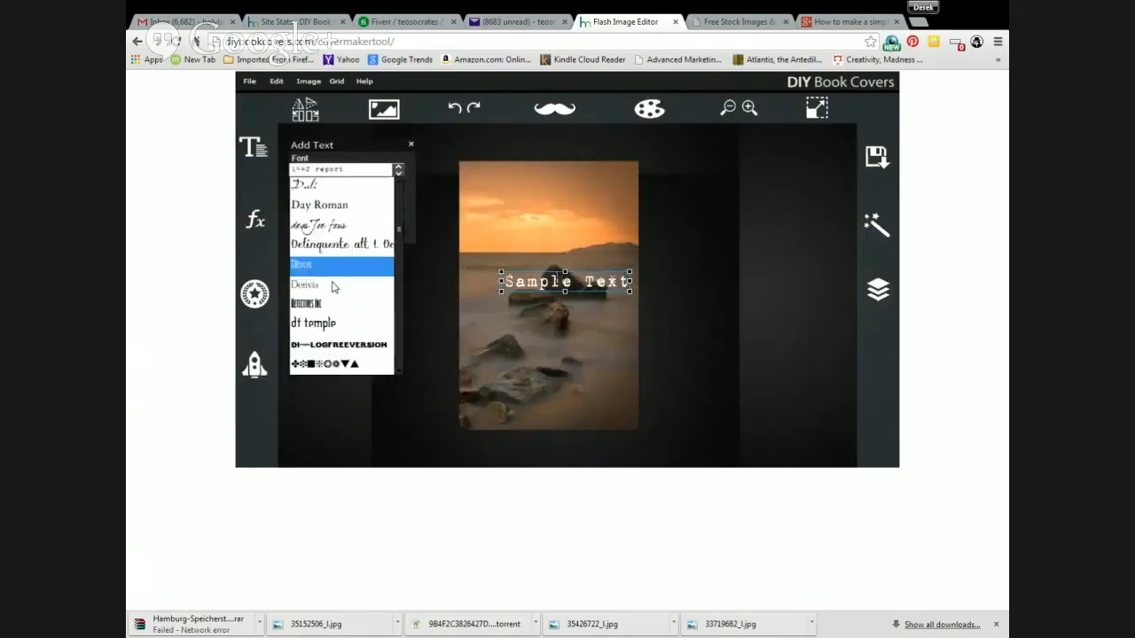
scroll(336, 309, down, 3)
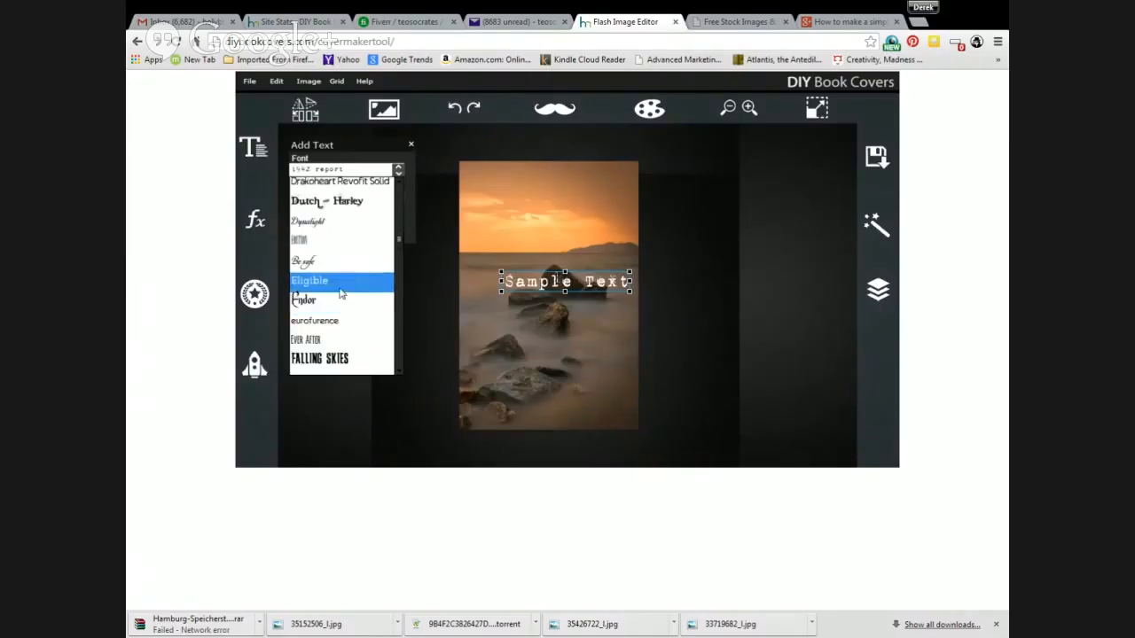
scroll(338, 295, down, 3)
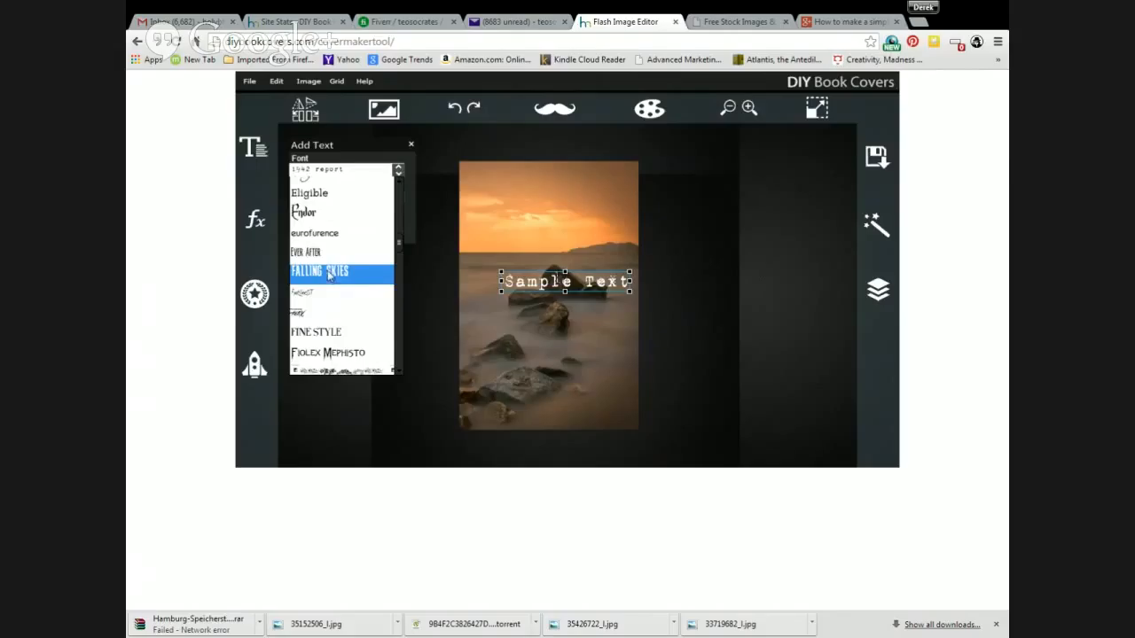
click(335, 255)
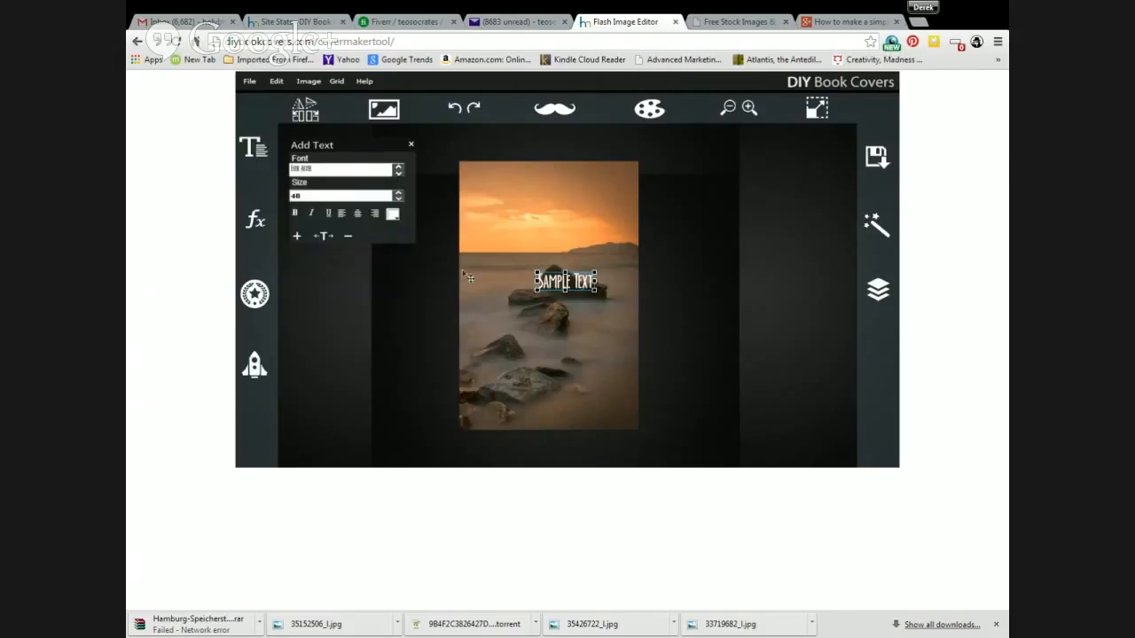
Step: Change the sample text's font to Industrial736EU
click(352, 168)
scroll(347, 231, down, 3)
scroll(343, 247, down, 2)
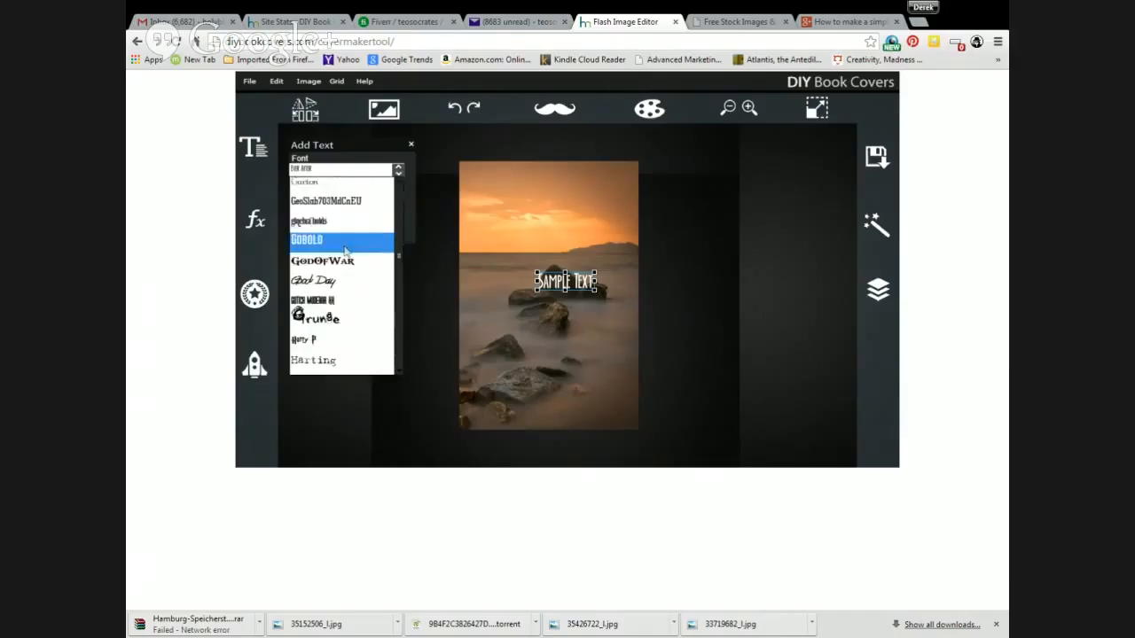
scroll(348, 248, down, 2)
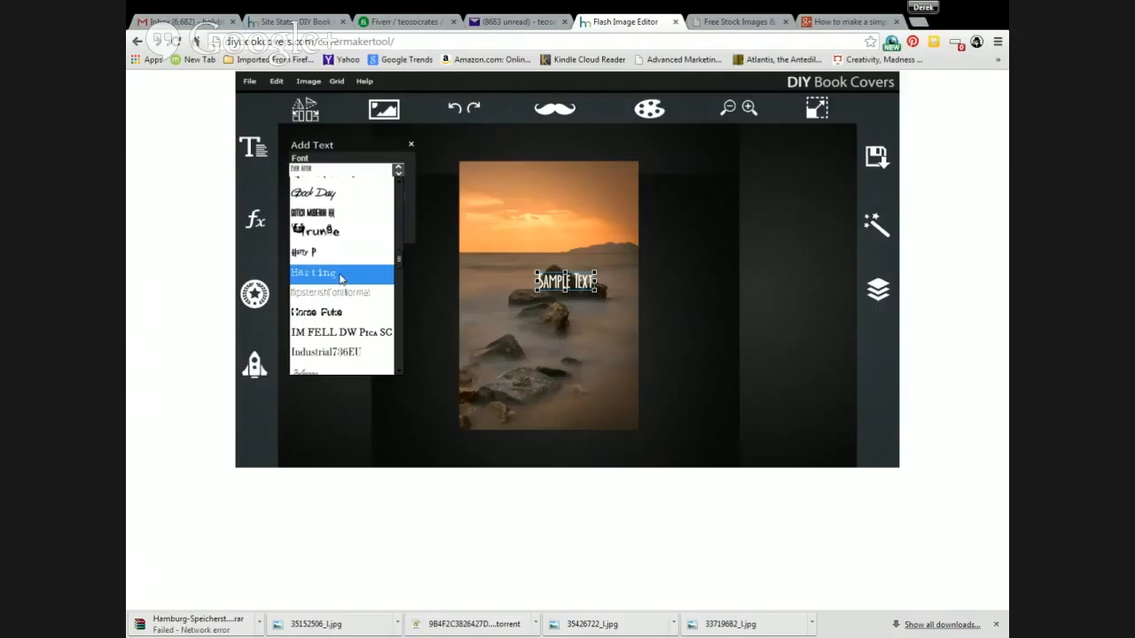
scroll(340, 279, down, 2)
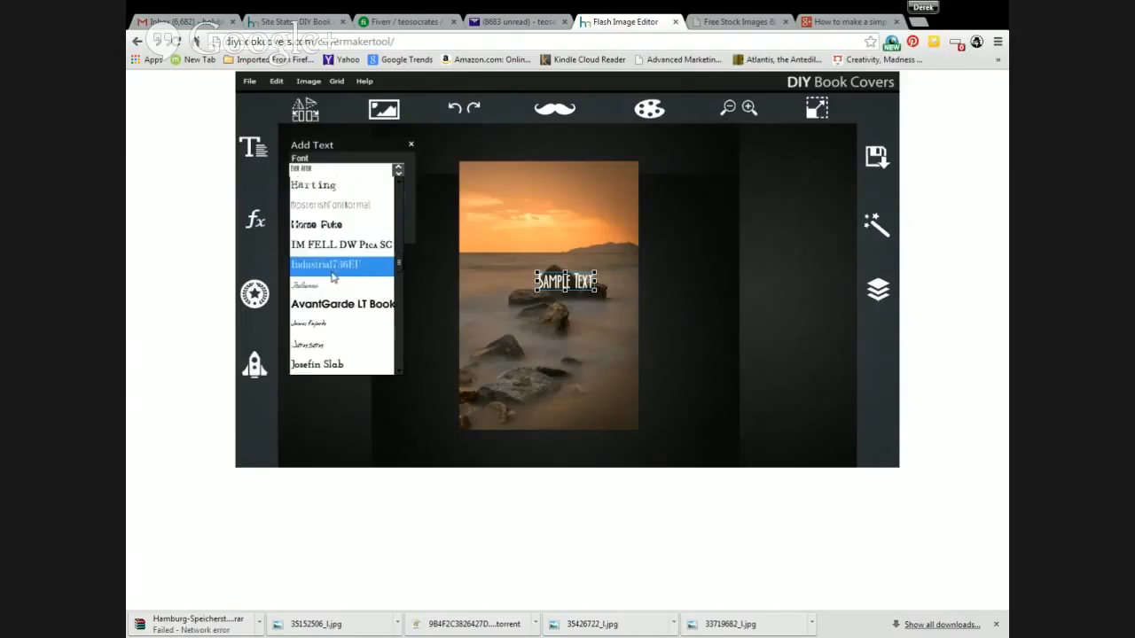
click(336, 266)
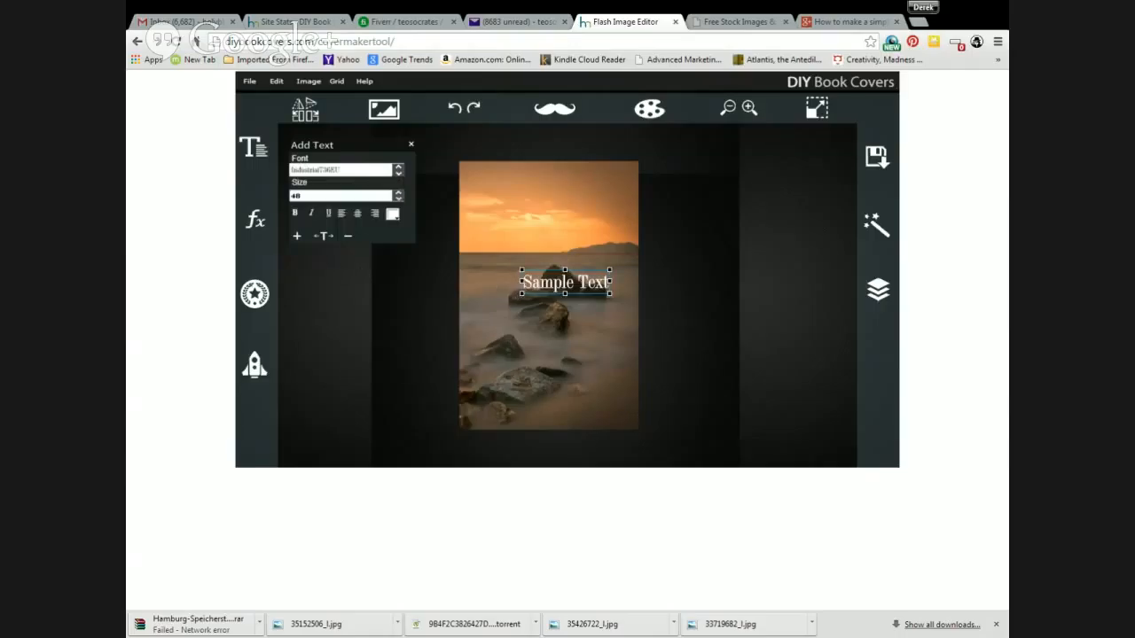
Step: Widen the sample text's letter spacing until it spans most of the cover's width
click(298, 237)
click(297, 237)
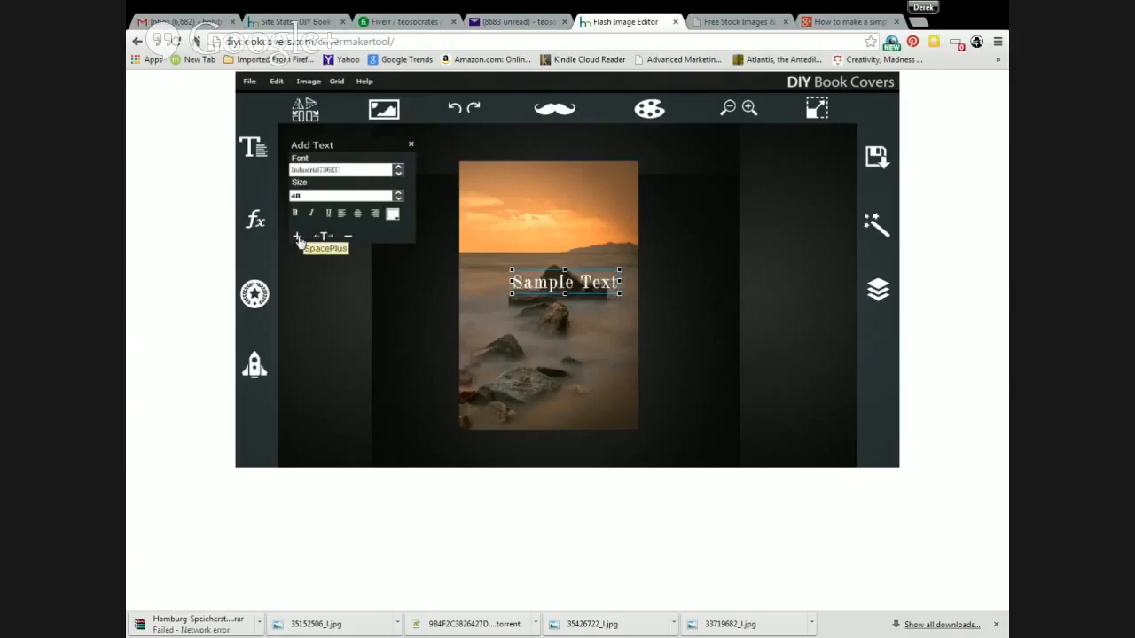
click(297, 237)
click(297, 237)
click(298, 237)
click(298, 237)
click(298, 237)
click(297, 237)
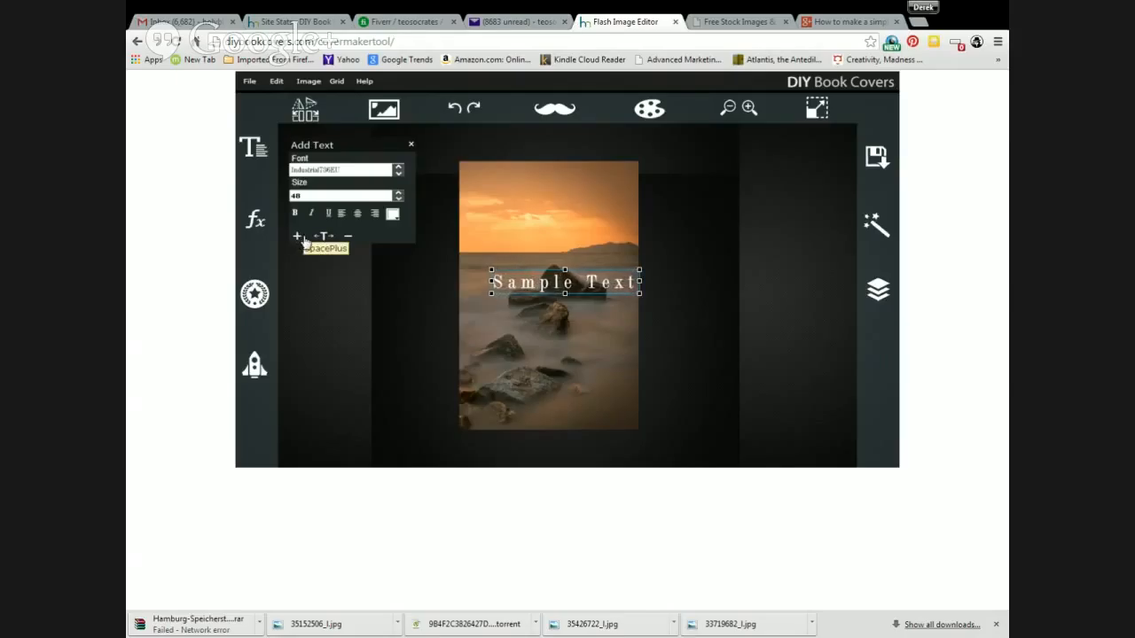
Step: Centre the sample text just below the horizon line and scale it down slightly
drag(550, 290, 535, 272)
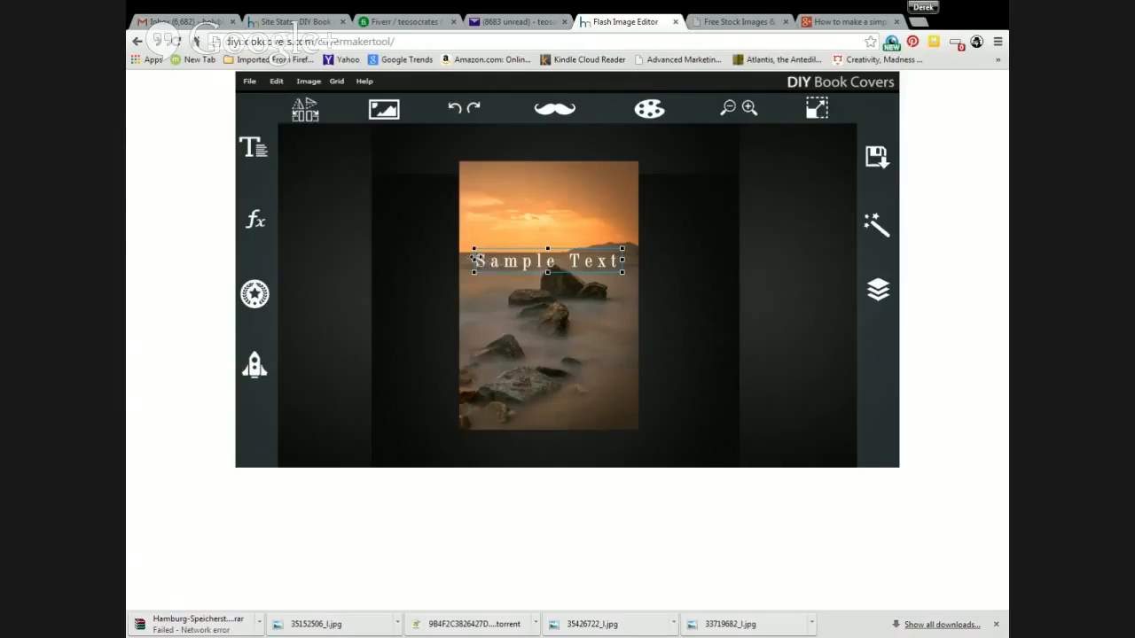
drag(474, 260, 495, 264)
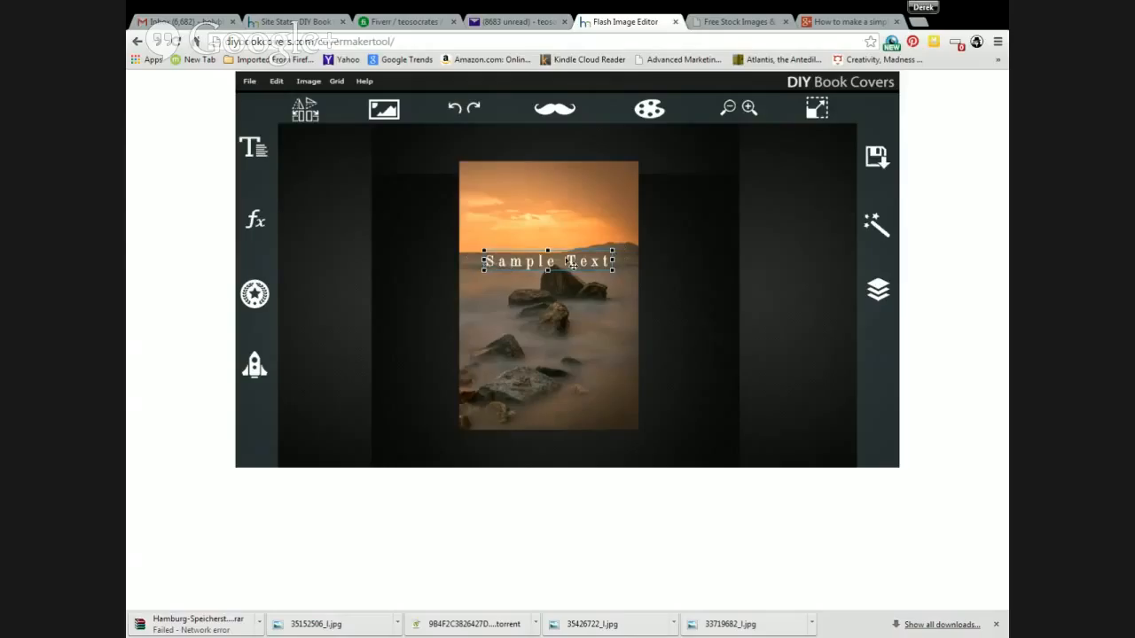
Step: Replace the sample text with EVERLASTING and WATERS on separate lines, with a blank line between them
drag(610, 260, 413, 248)
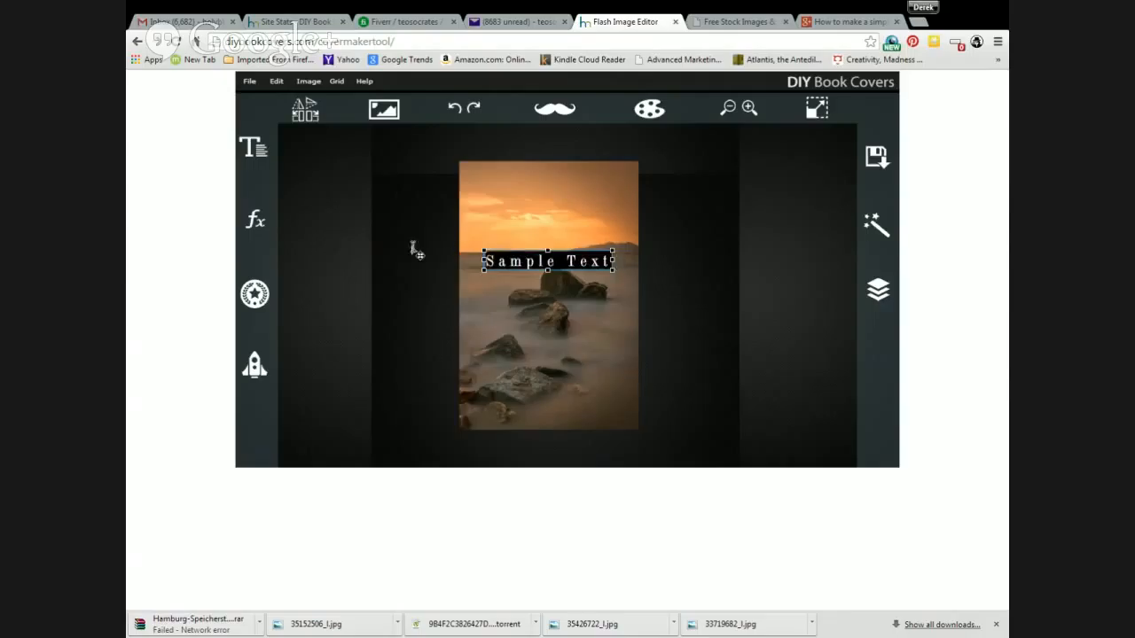
text(RED)
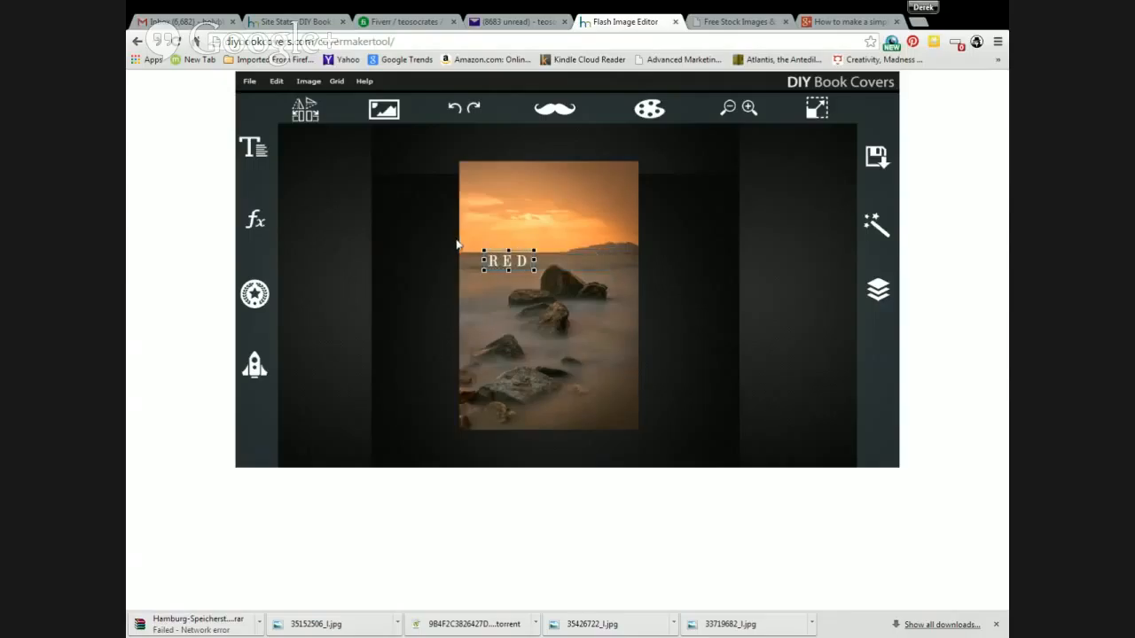
key(BackSpace)
key(BackSpace)
key(BackSpace)
text(EVERLAS)
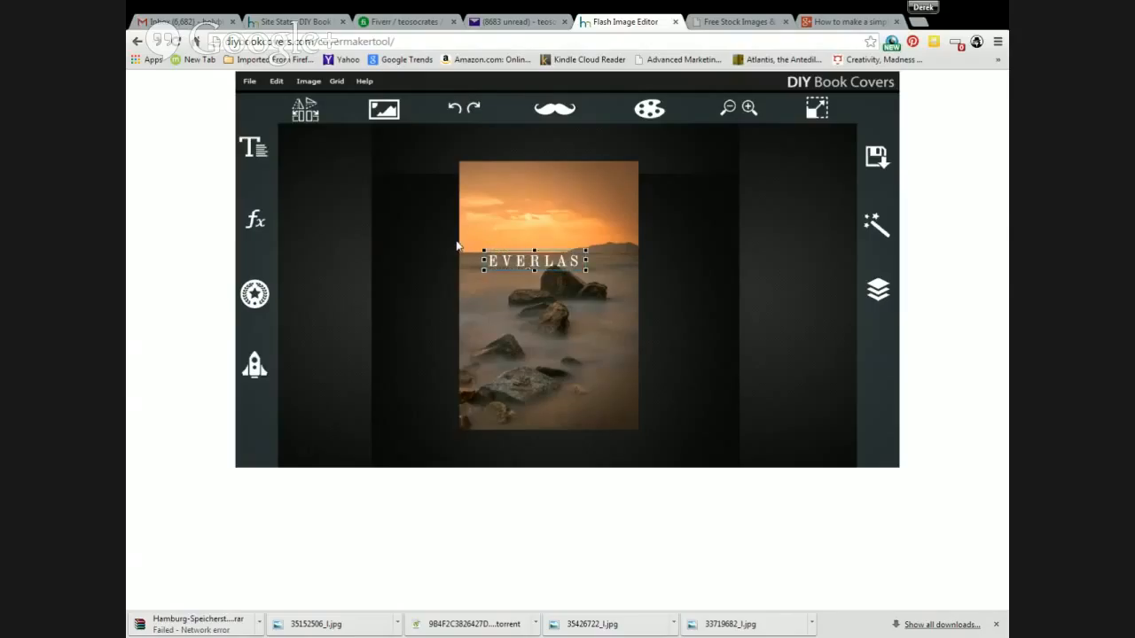
text(TING)
key(Return)
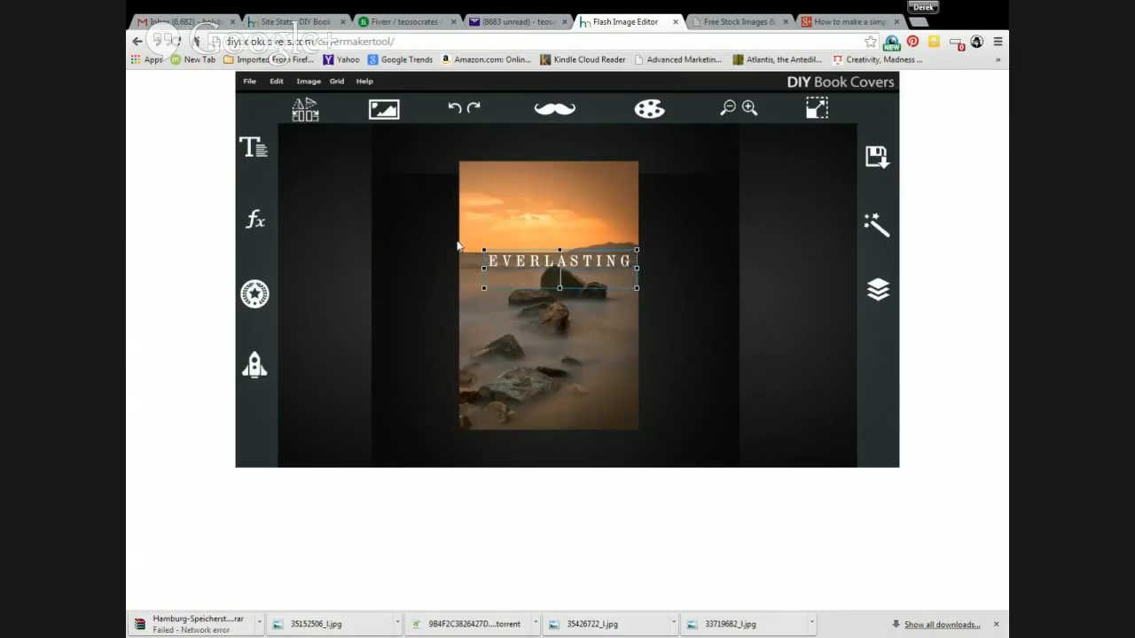
text(WATERS)
click(518, 280)
key(Return)
Step: Set the title text to size 60 and shift it to sit centred on the cover below the horizon
drag(602, 297, 497, 298)
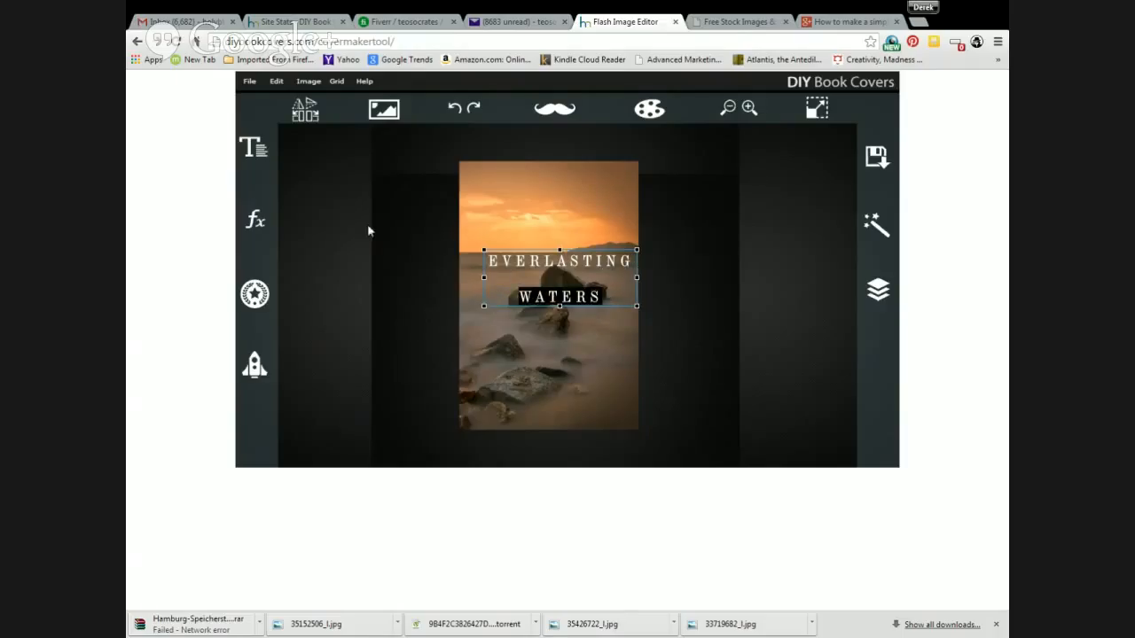
click(255, 147)
click(335, 200)
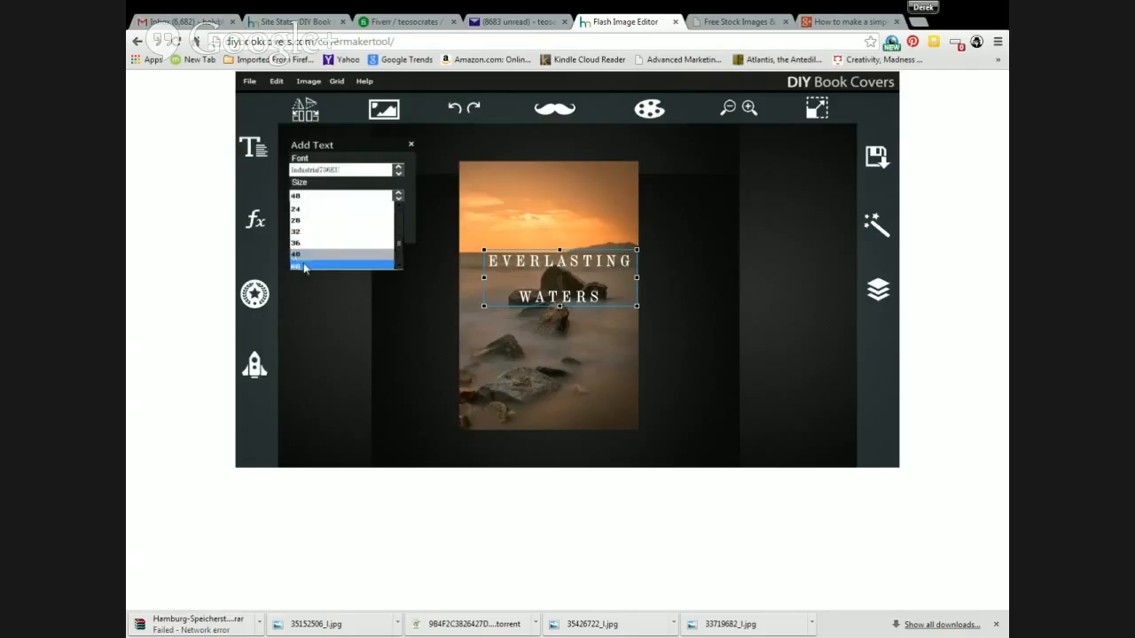
click(312, 259)
click(490, 266)
drag(528, 267, 517, 281)
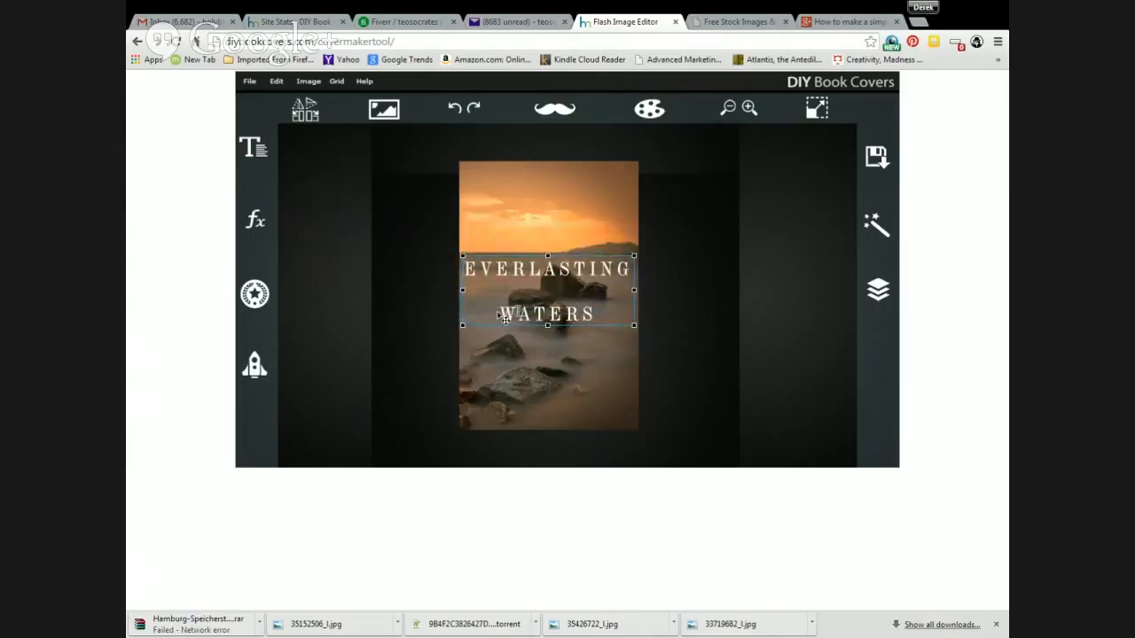
Step: Delete WATERS from the title text and set the remaining EVERLASTING to size 48
double_click(518, 312)
key(BackSpace)
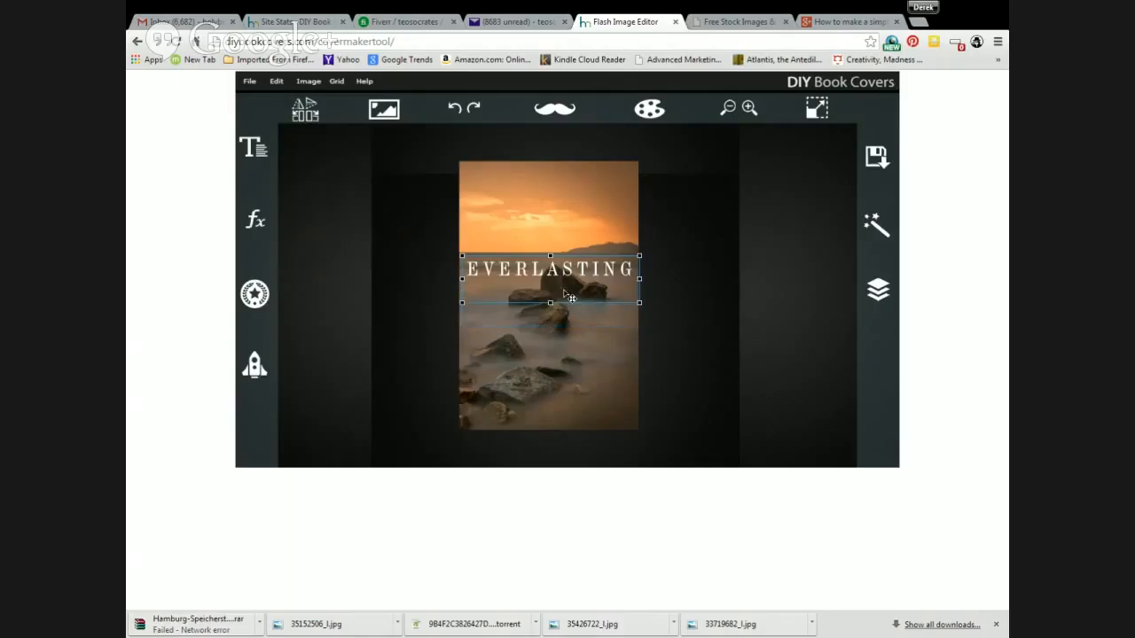
click(572, 289)
click(574, 267)
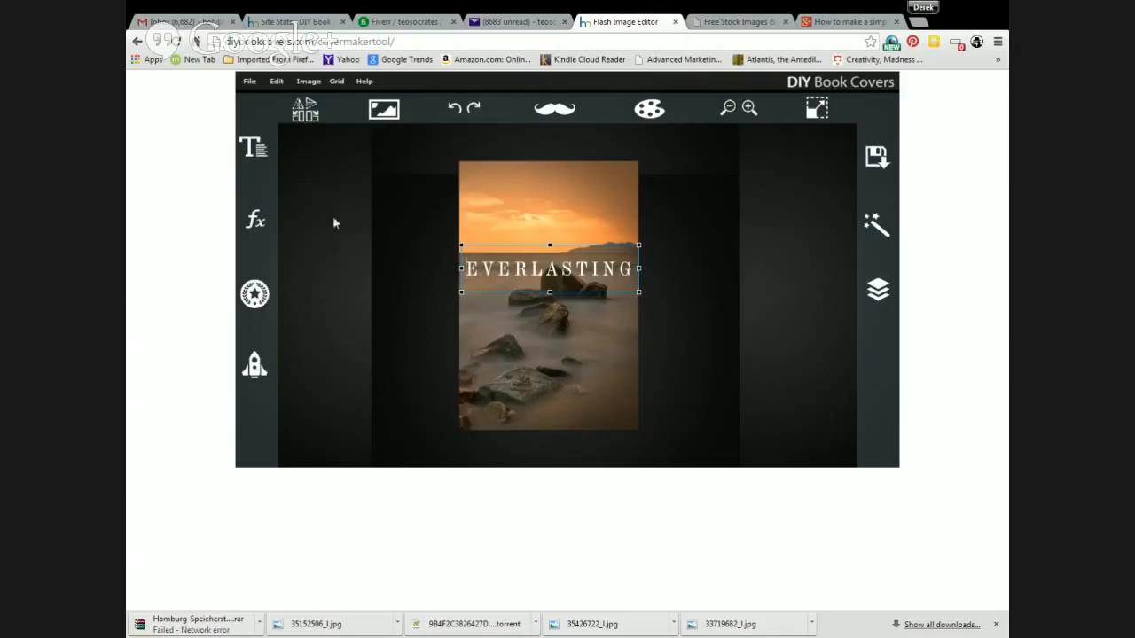
click(253, 148)
click(341, 195)
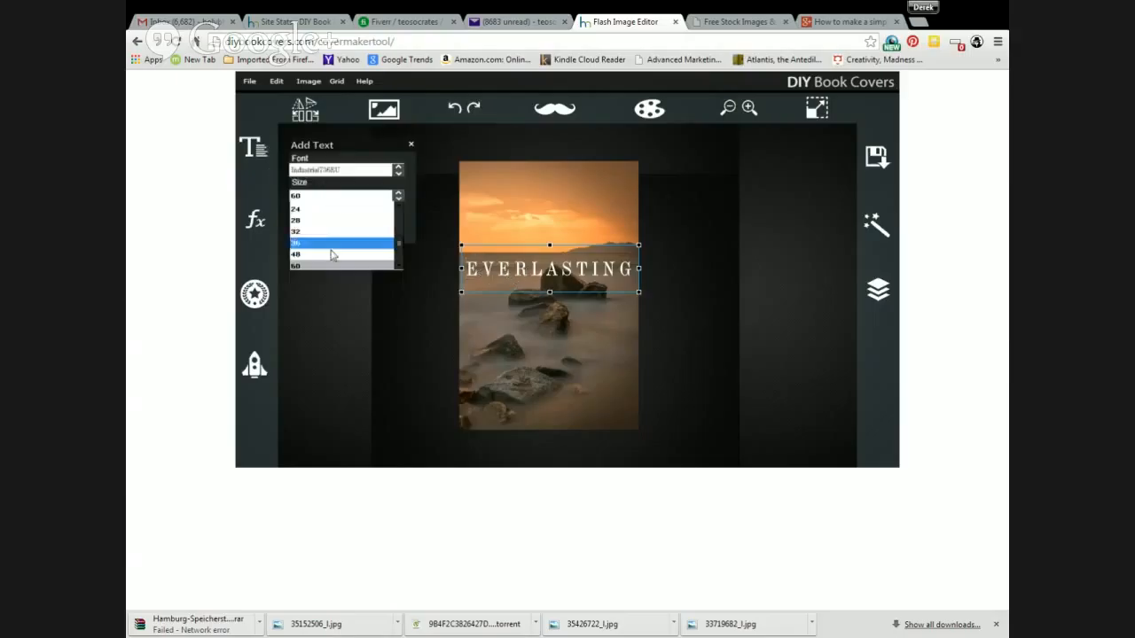
click(333, 255)
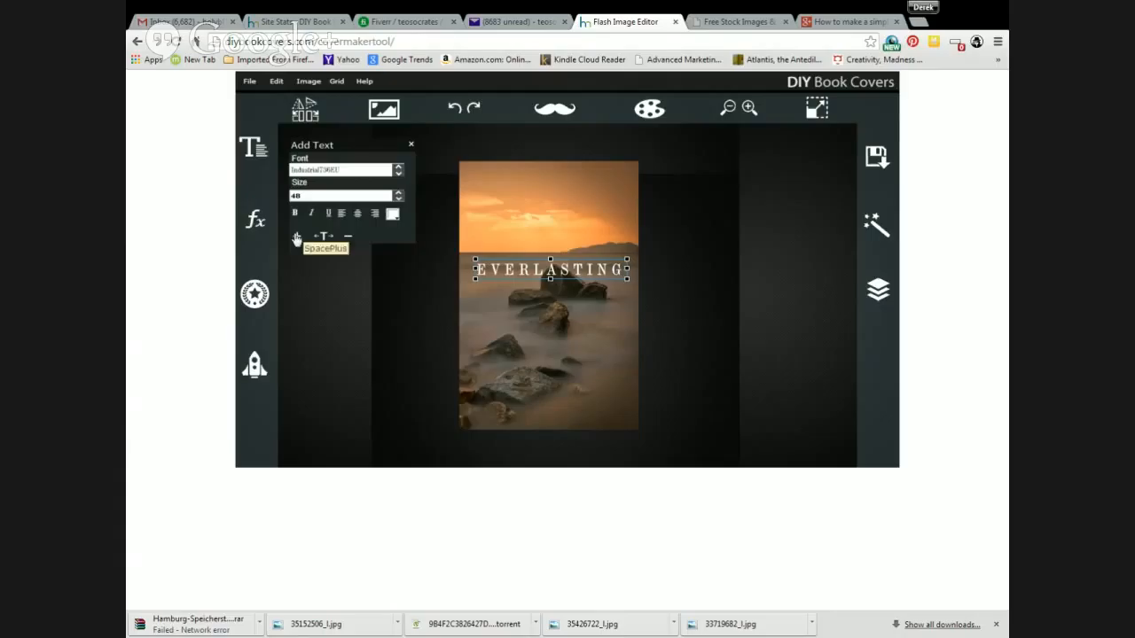
Step: Paste a copy of the EVERLASTING text beneath the original and change the copy's wording to WATERS
click(585, 277)
drag(584, 278, 597, 308)
key(ctrl+v)
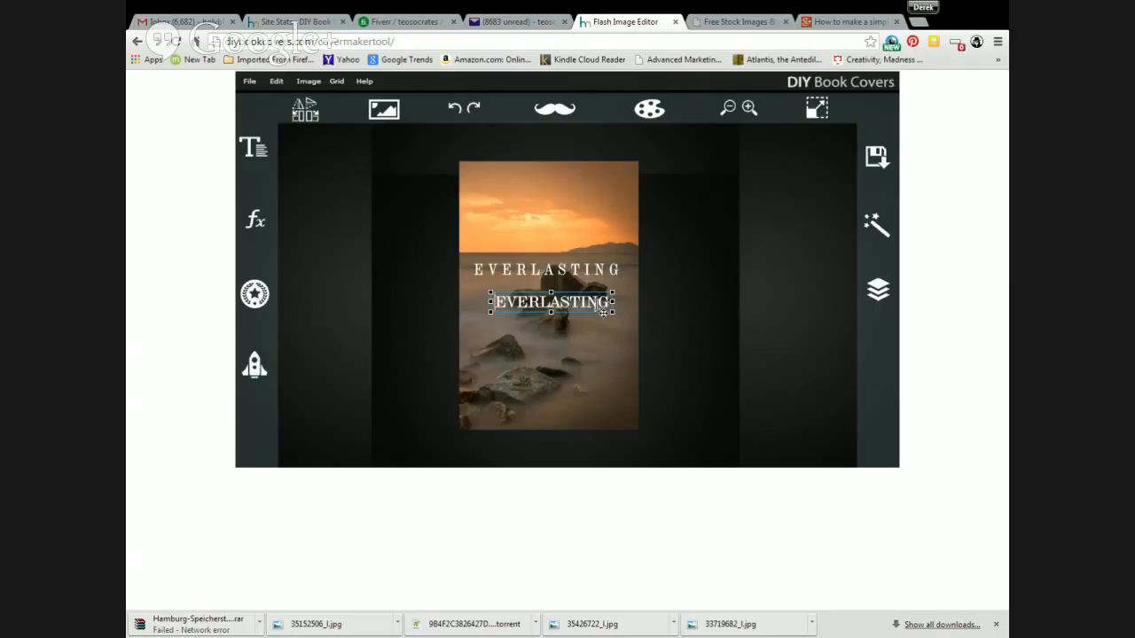
drag(497, 304, 626, 301)
text(WATE)
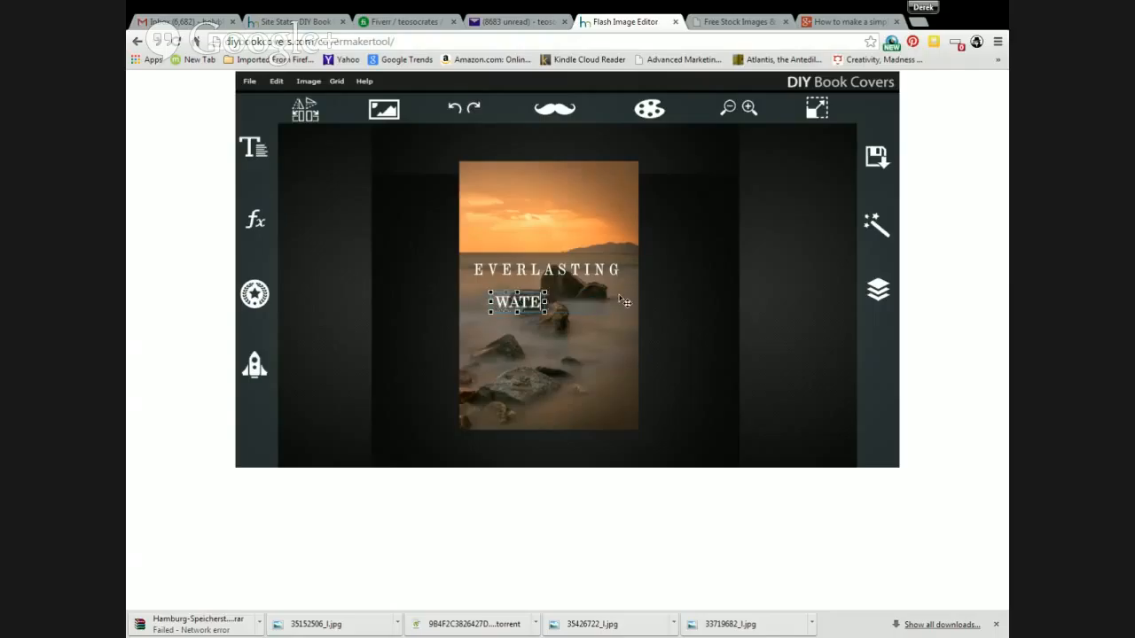
text(RS)
Step: Widen the letter spacing of WATERS and move it down over the lower rocks
click(265, 225)
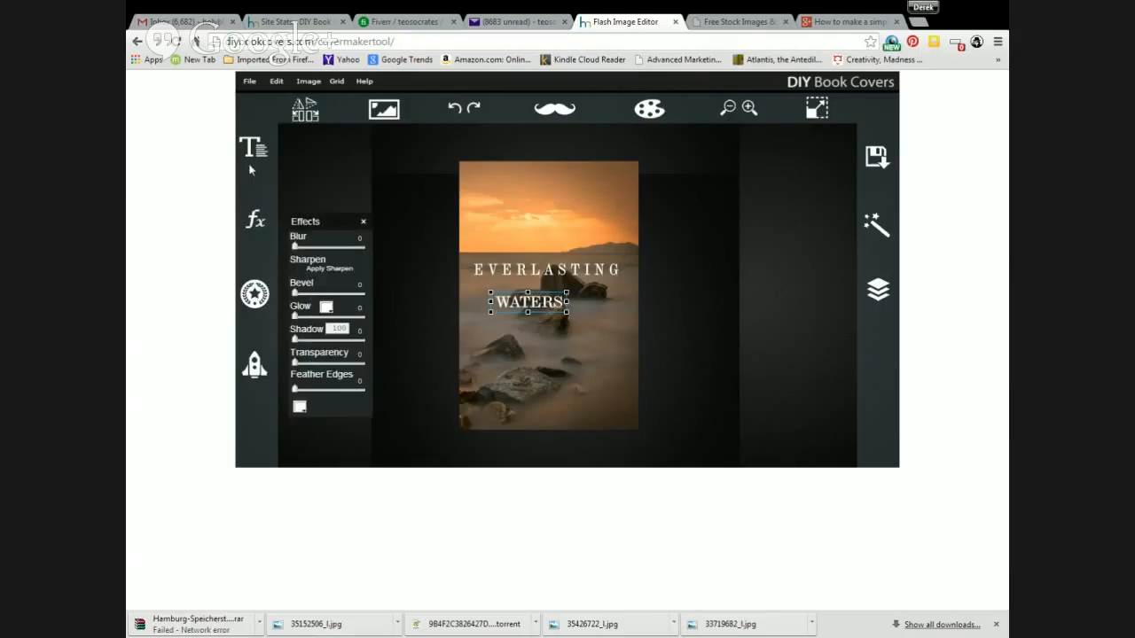
click(253, 149)
click(298, 236)
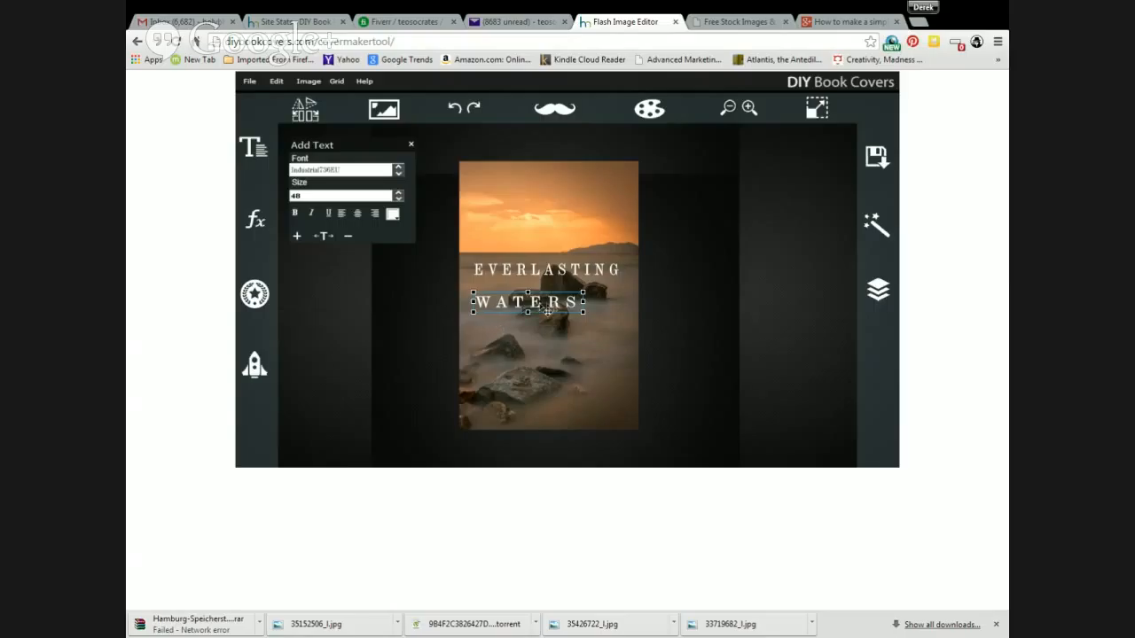
drag(554, 310, 564, 341)
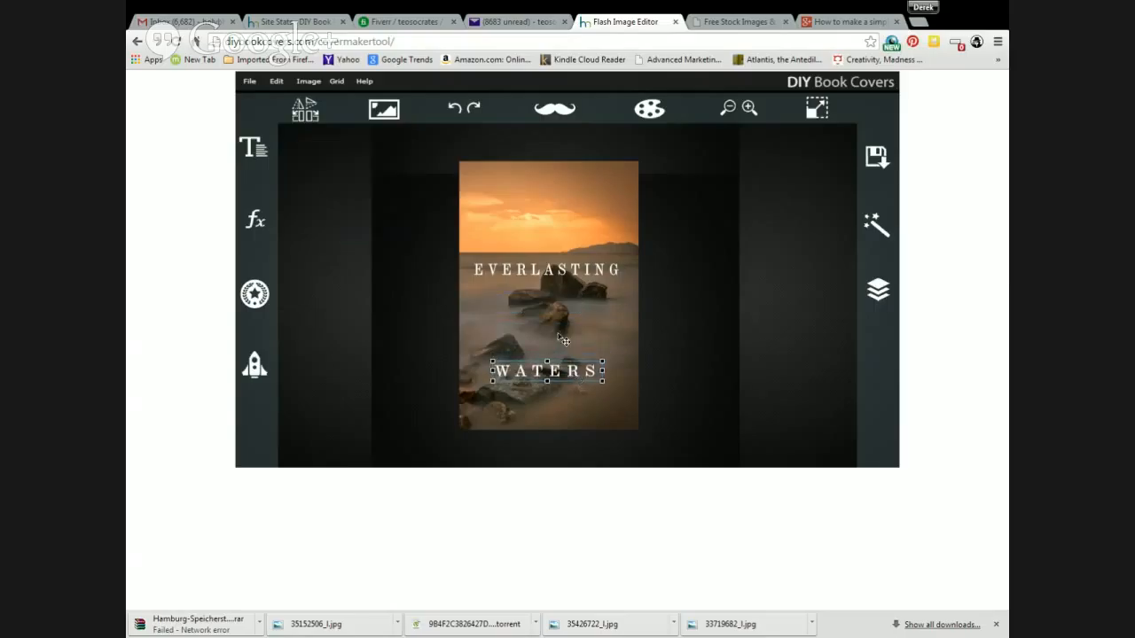
Step: Replace the word EVERLASTING with AUTHOR in the upper text element
click(572, 272)
drag(569, 278, 459, 269)
text(AUTHOR)
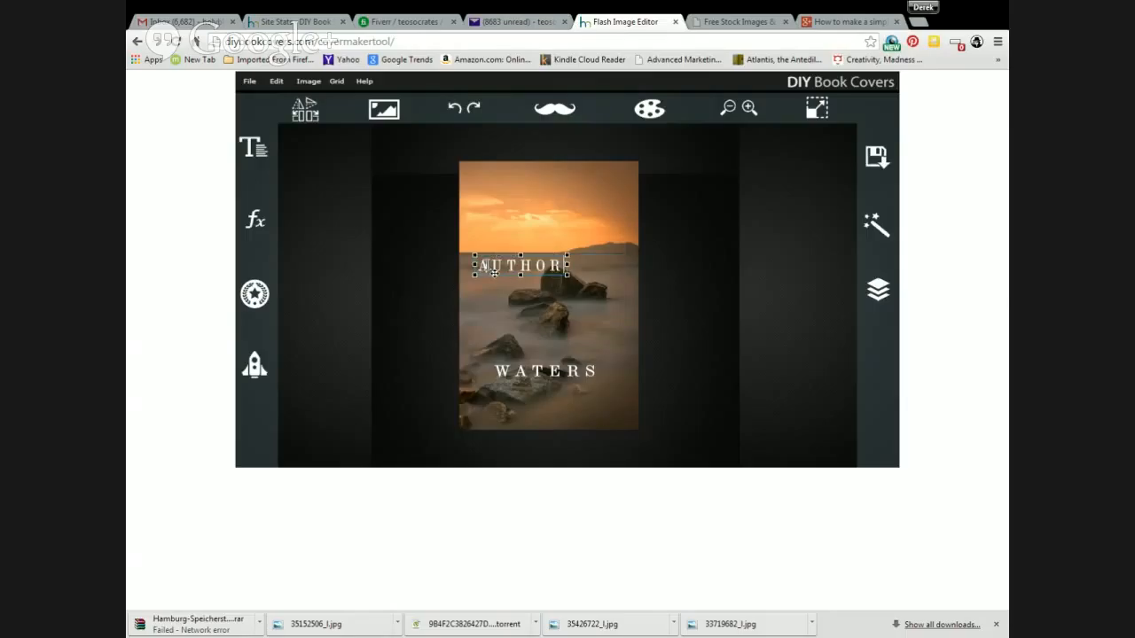
key(Return)
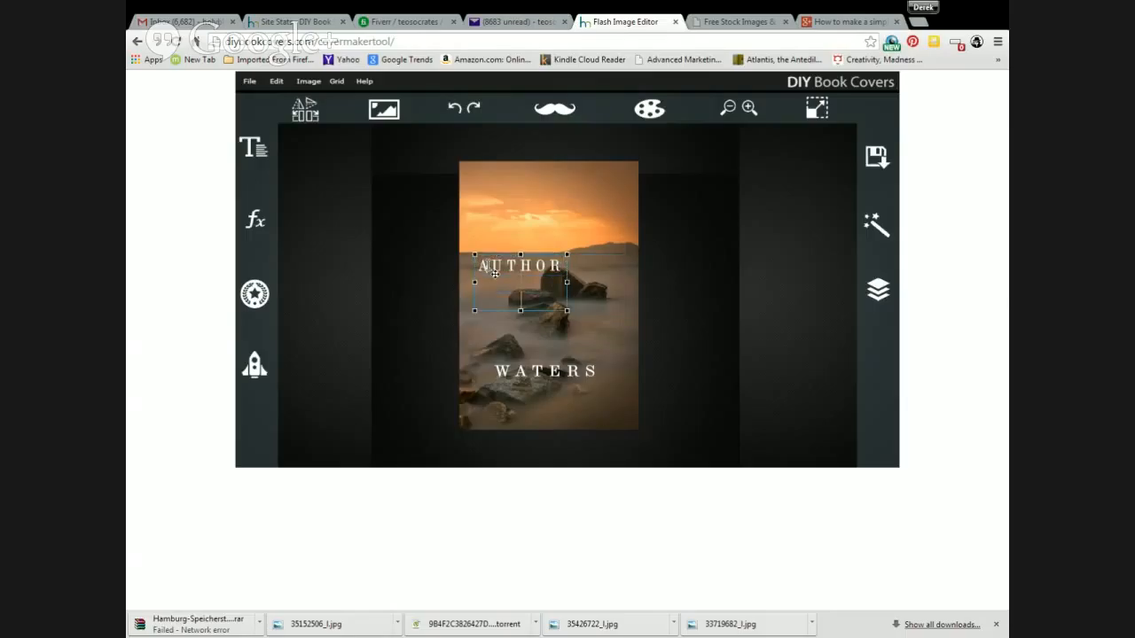
key(BackSpace)
click(540, 268)
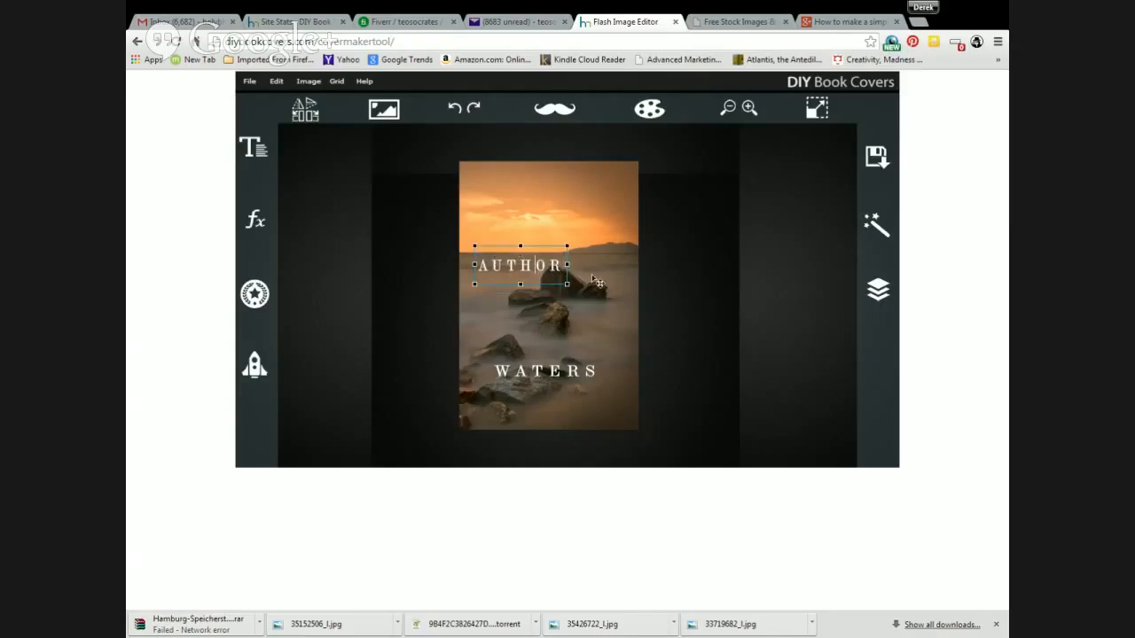
click(677, 268)
Step: Widen the letter spacing of the AUTHOR text slightly
click(559, 270)
click(254, 148)
click(299, 237)
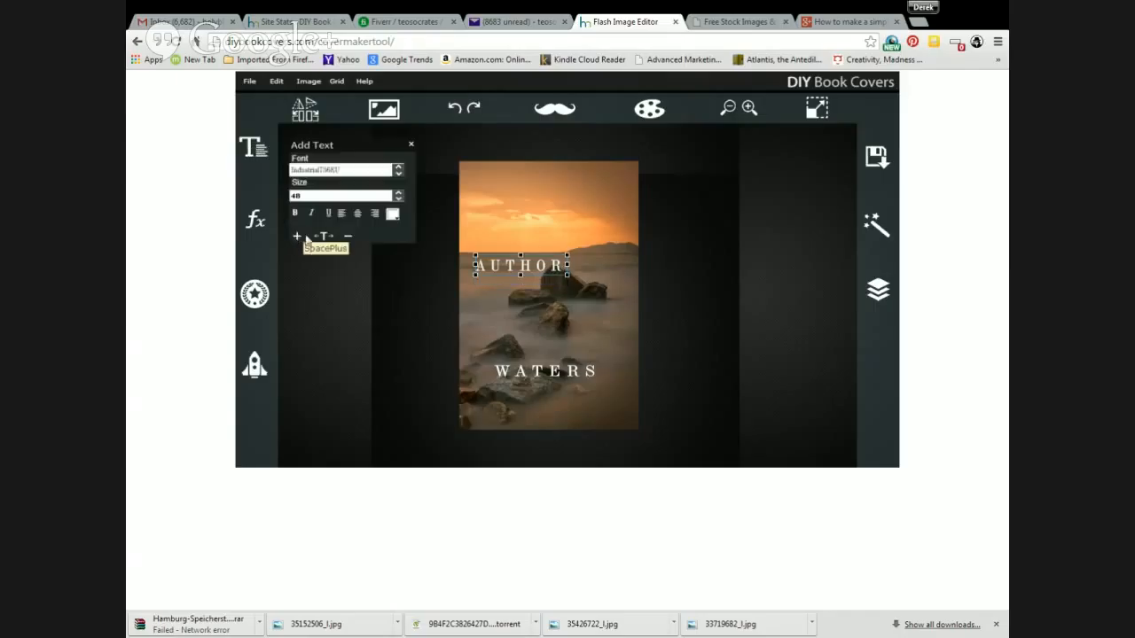
Step: Centre the AUTHOR text just below the horizon and place a copy directly beneath it
drag(535, 260, 584, 297)
double_click(559, 263)
Step: Widen the letter spacing of the lower AUTHOR copy and set its font size to 72
click(253, 147)
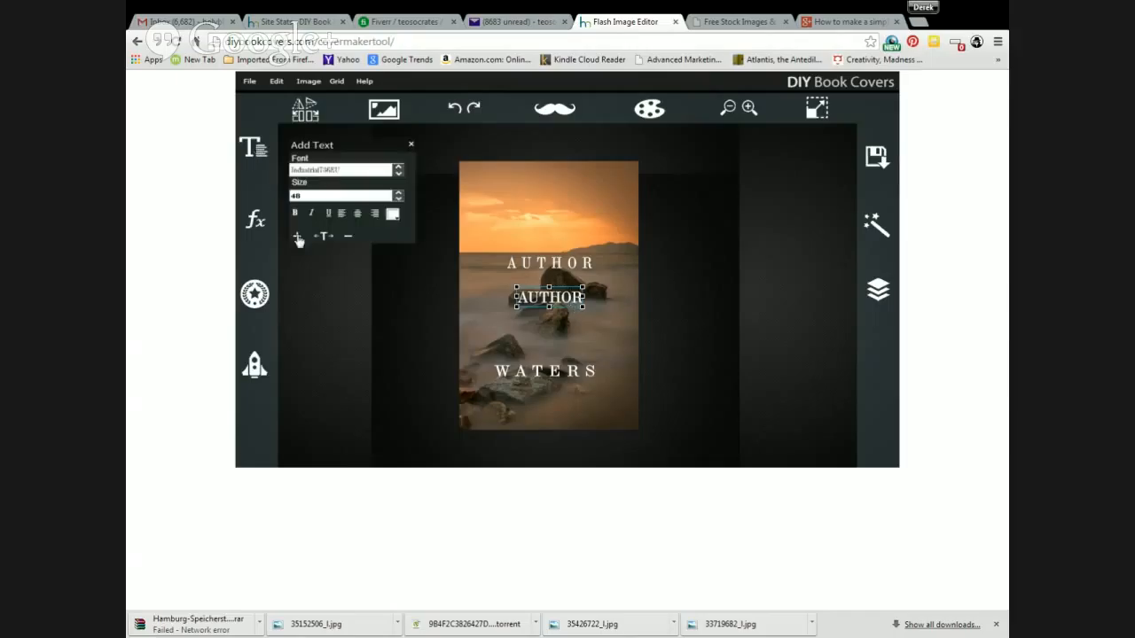
click(298, 238)
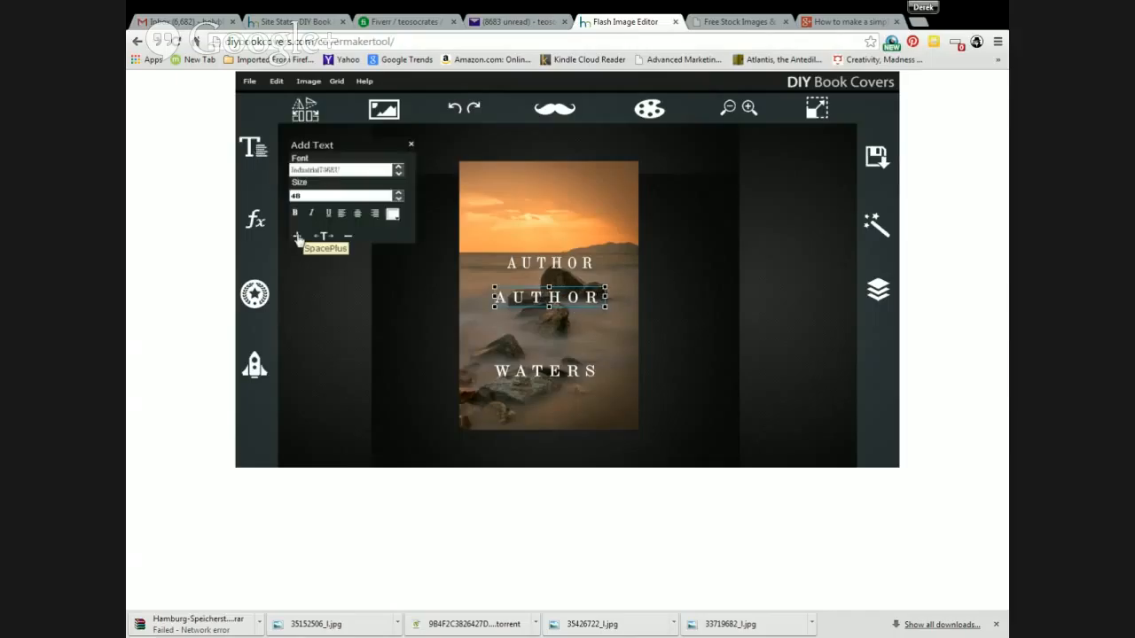
click(348, 238)
scroll(336, 259, down, 1)
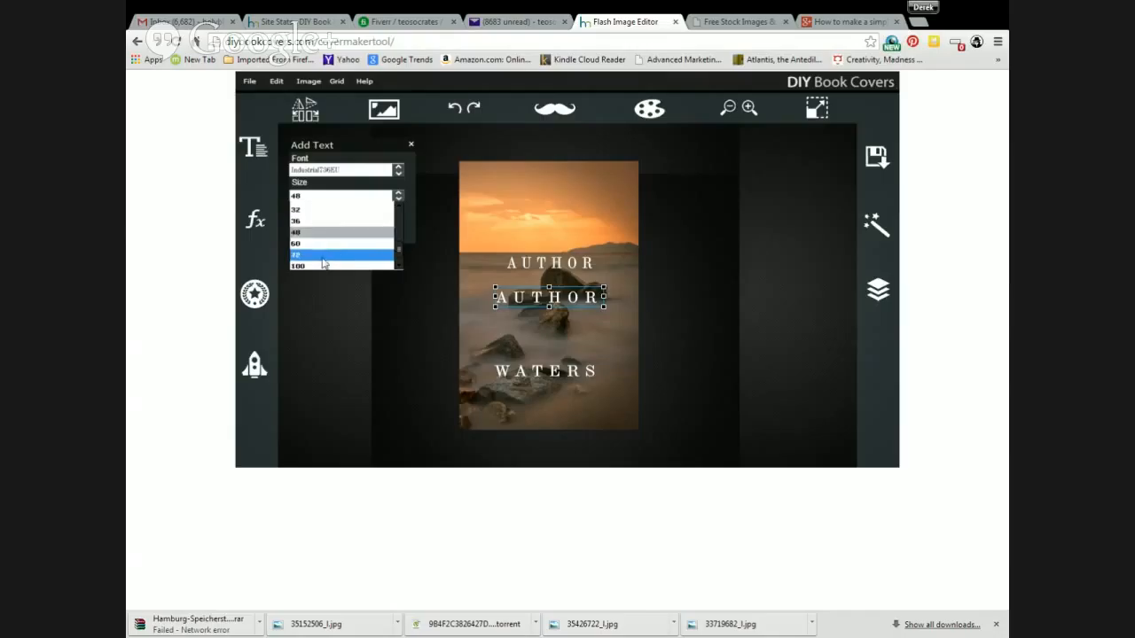
click(319, 258)
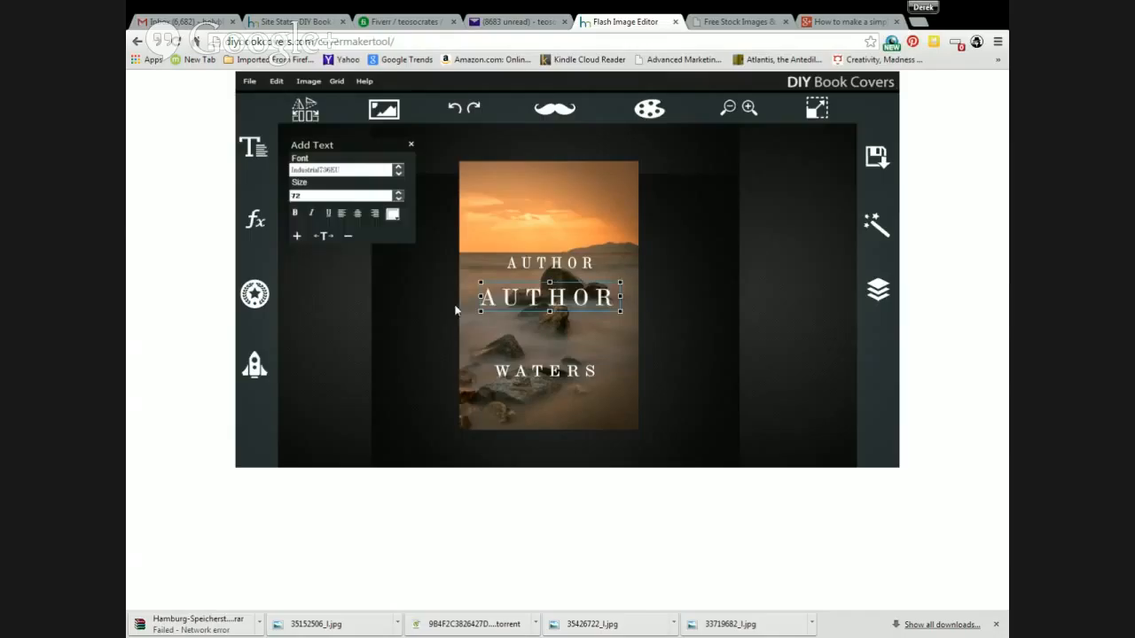
Step: Replace the lower AUTHOR text with LASTNAME and centre it across the cover just beneath AUTHOR
double_click(511, 296)
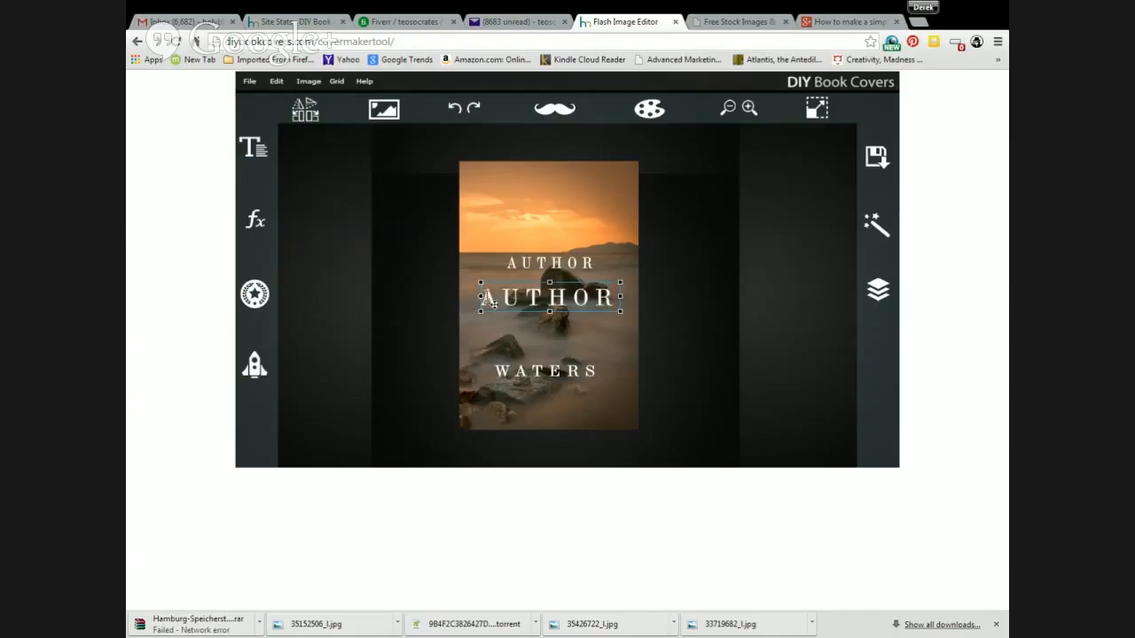
drag(483, 297, 736, 259)
text(LASTNAM)
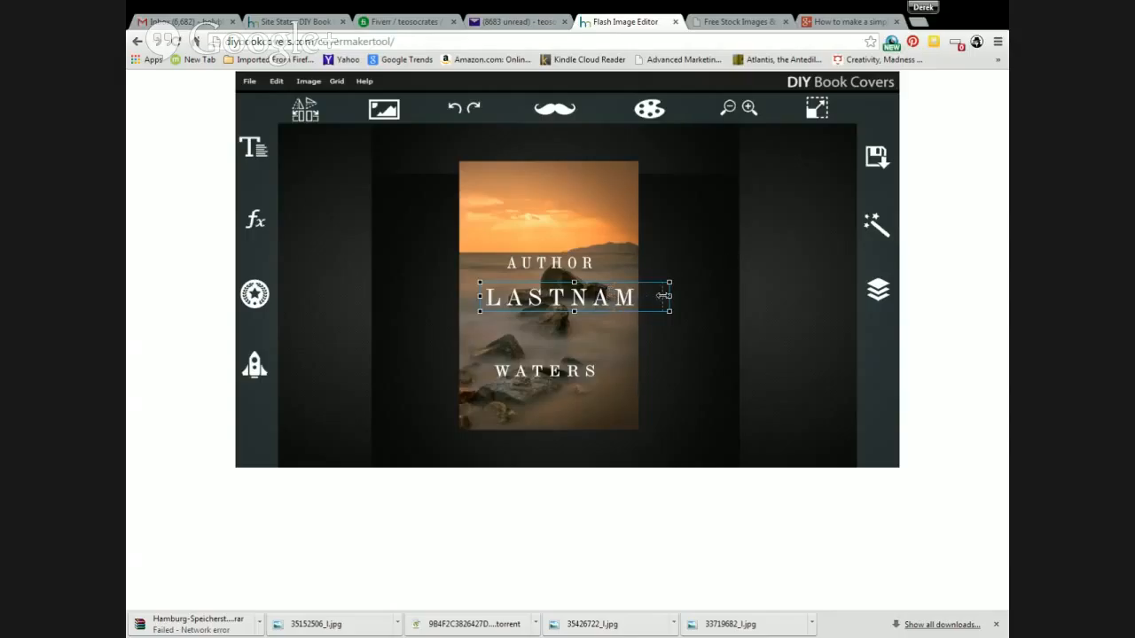
text(E)
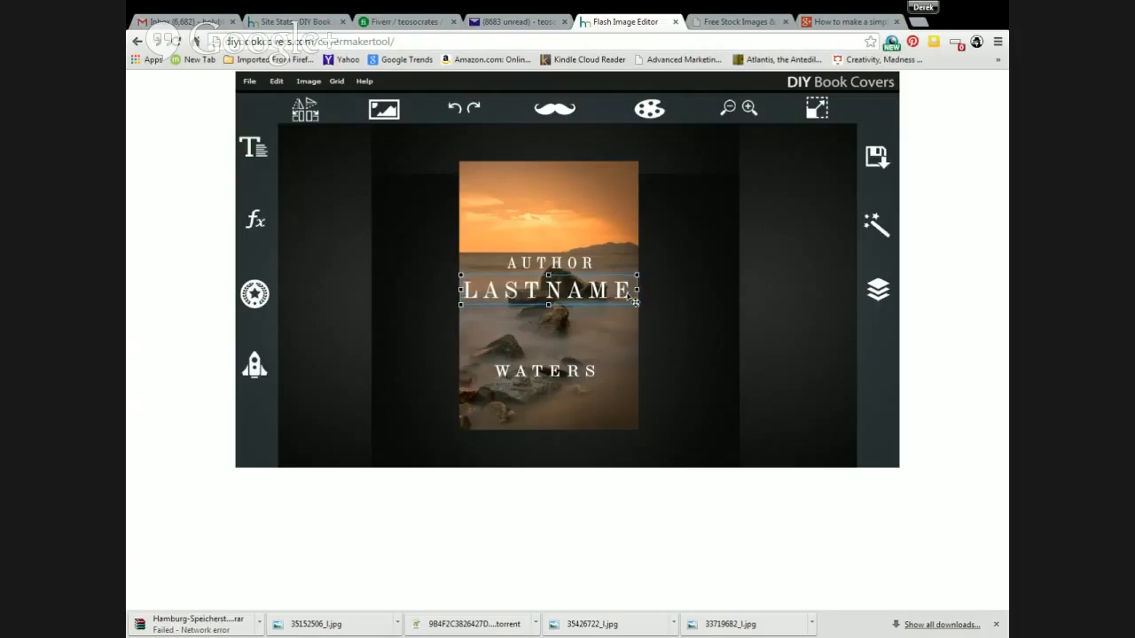
drag(611, 296, 606, 296)
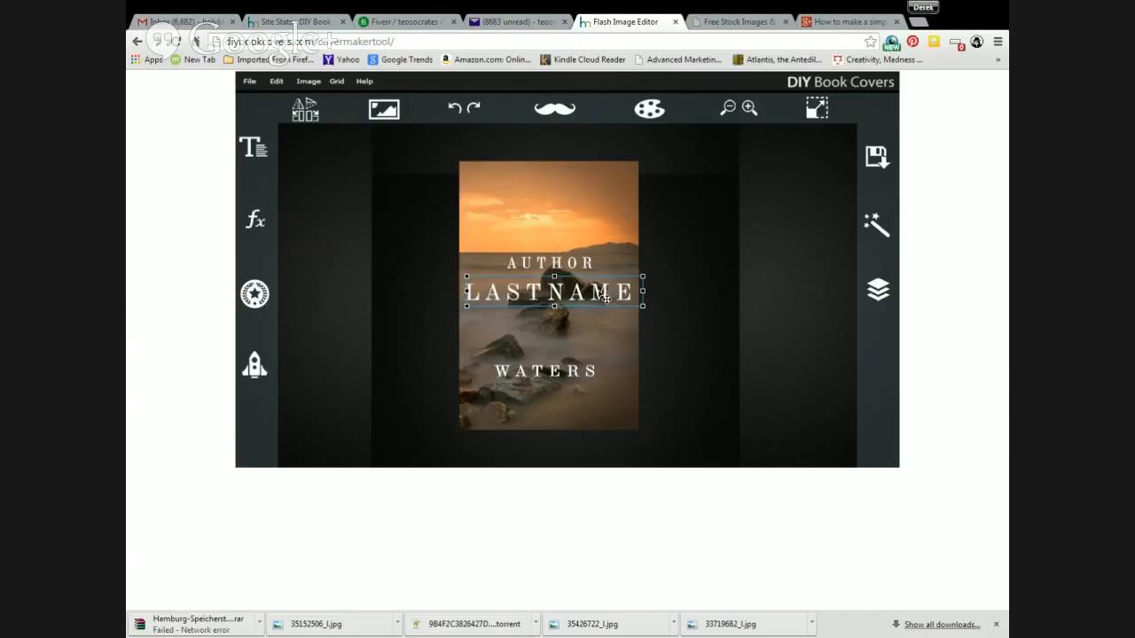
click(648, 298)
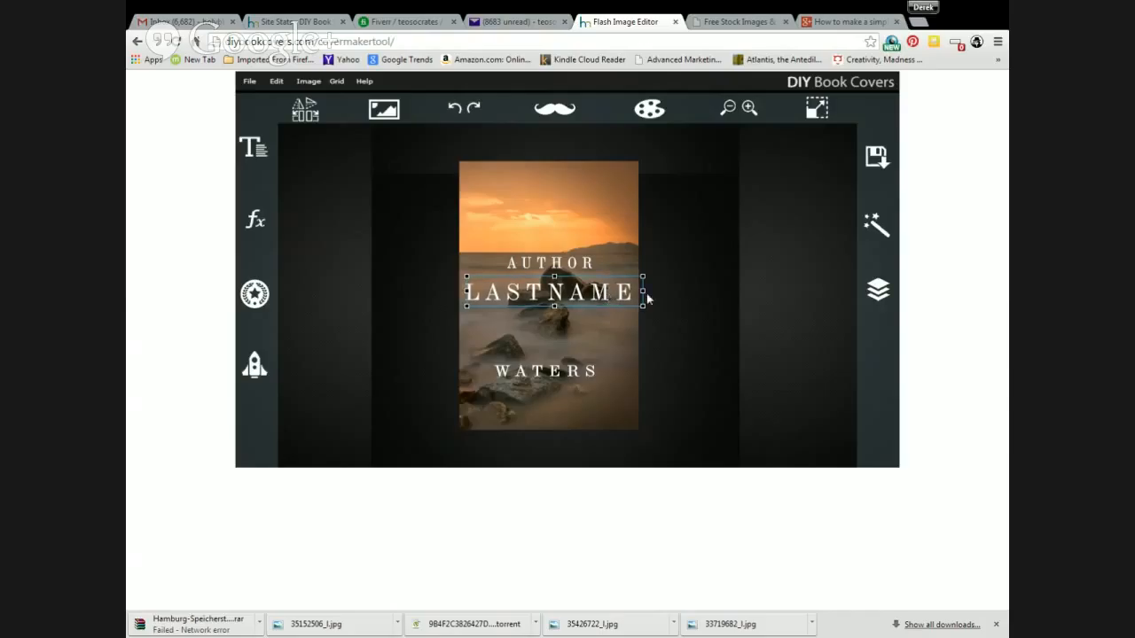
Step: Nudge the AUTHOR text slightly so it sits centred above LASTNAME
click(585, 271)
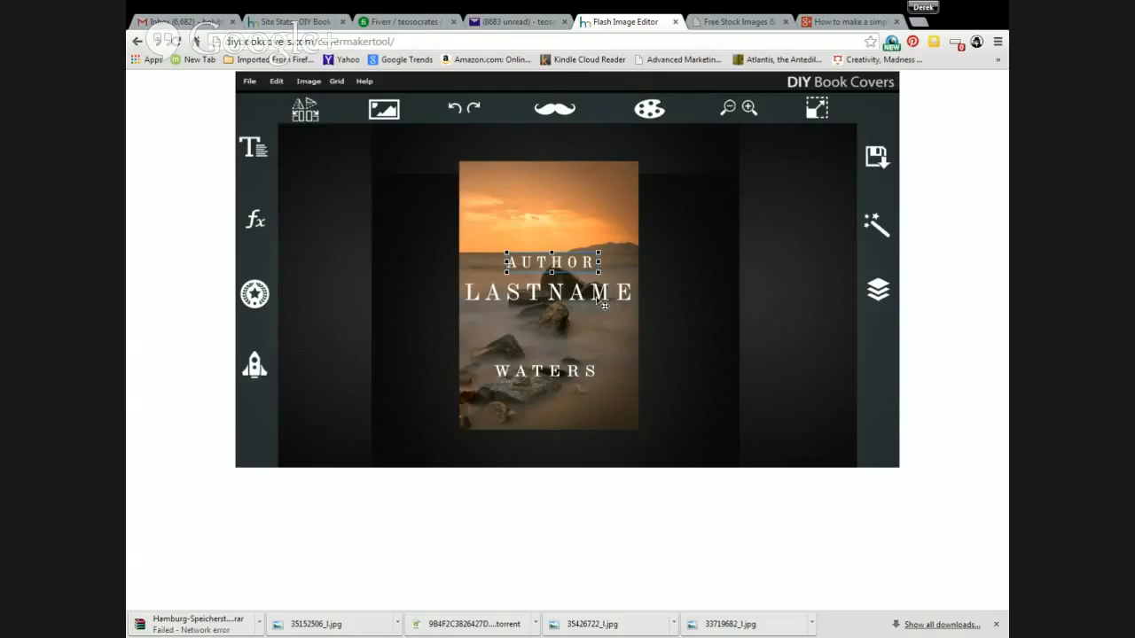
click(655, 283)
click(569, 262)
click(686, 296)
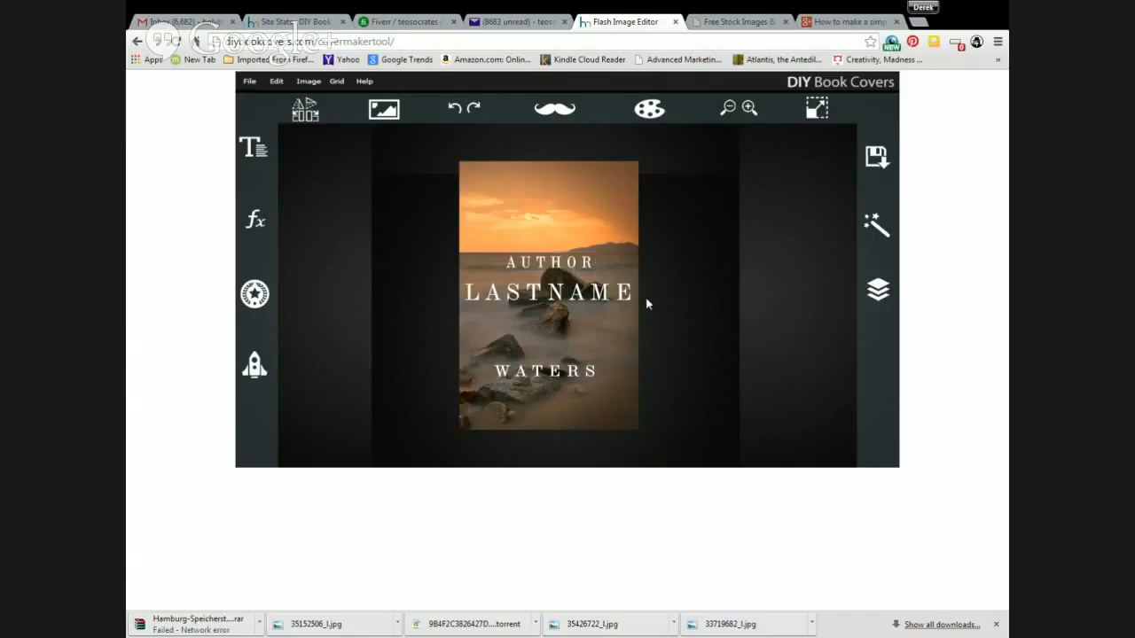
Step: Enlarge the WATERS text to font size 100
click(555, 373)
drag(601, 378, 449, 357)
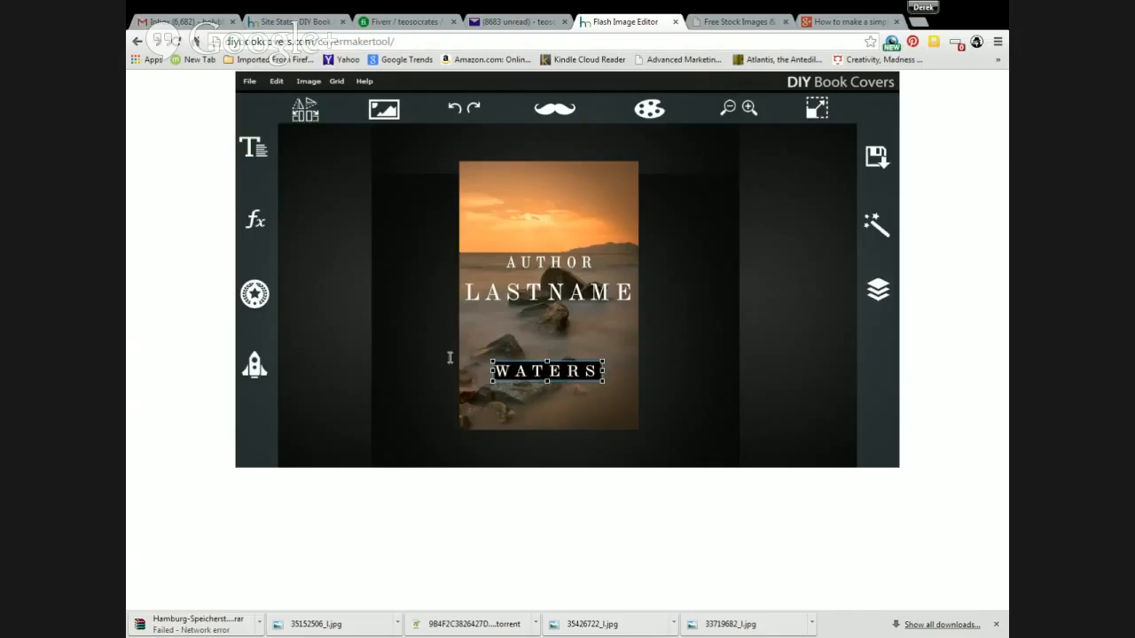
click(256, 221)
click(253, 147)
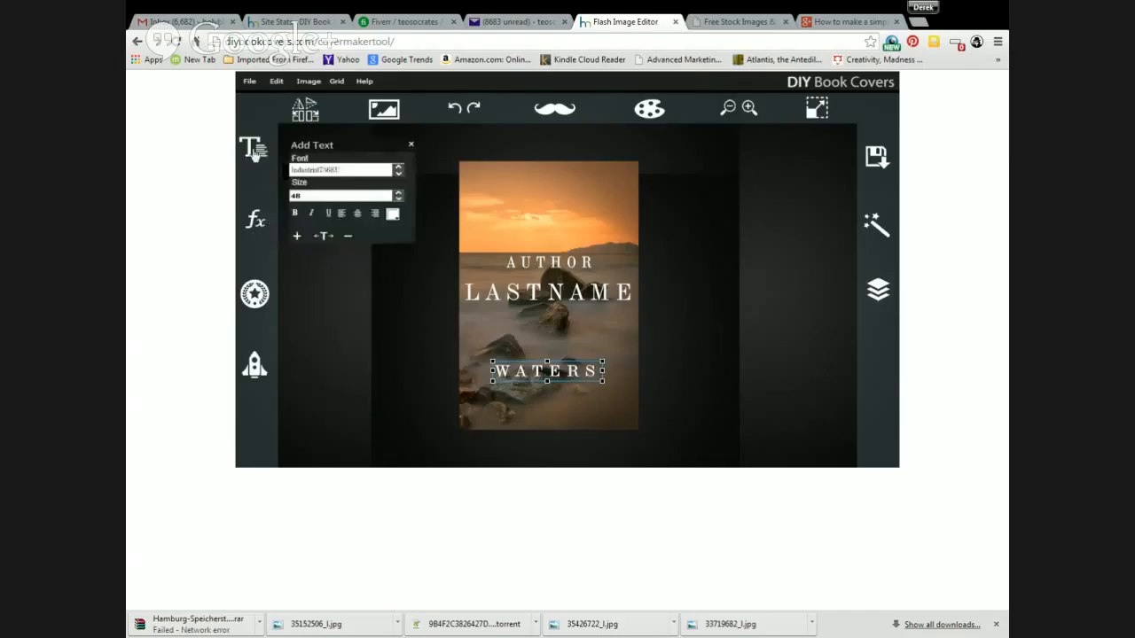
click(346, 196)
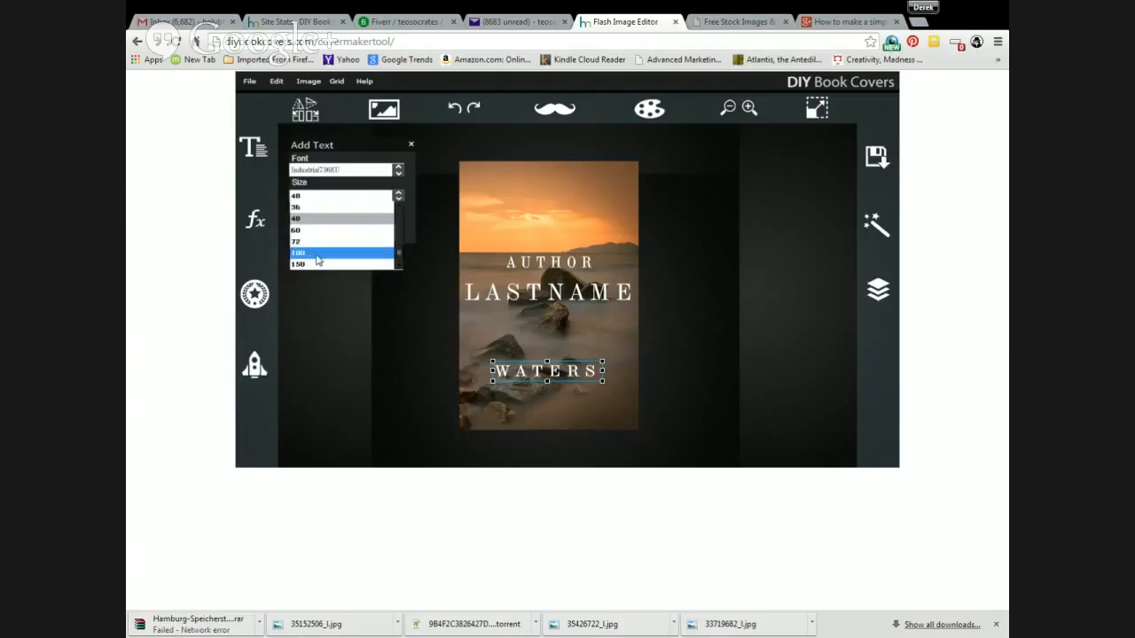
click(314, 265)
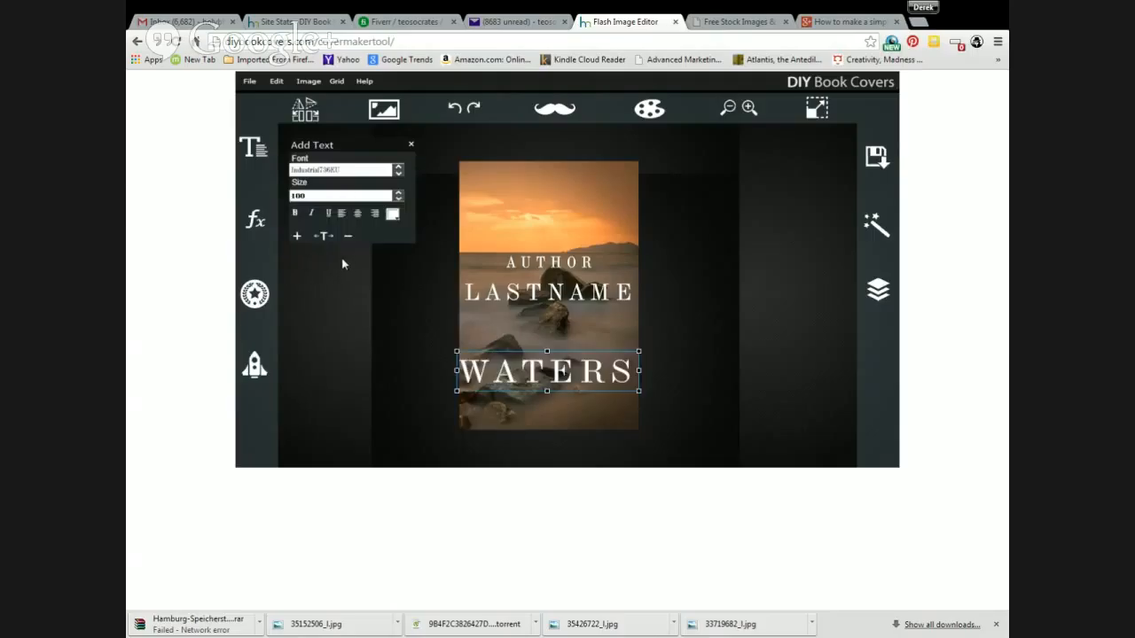
Step: Stretch the WATERS text slightly taller and shift it to fit across the cover's width
click(550, 356)
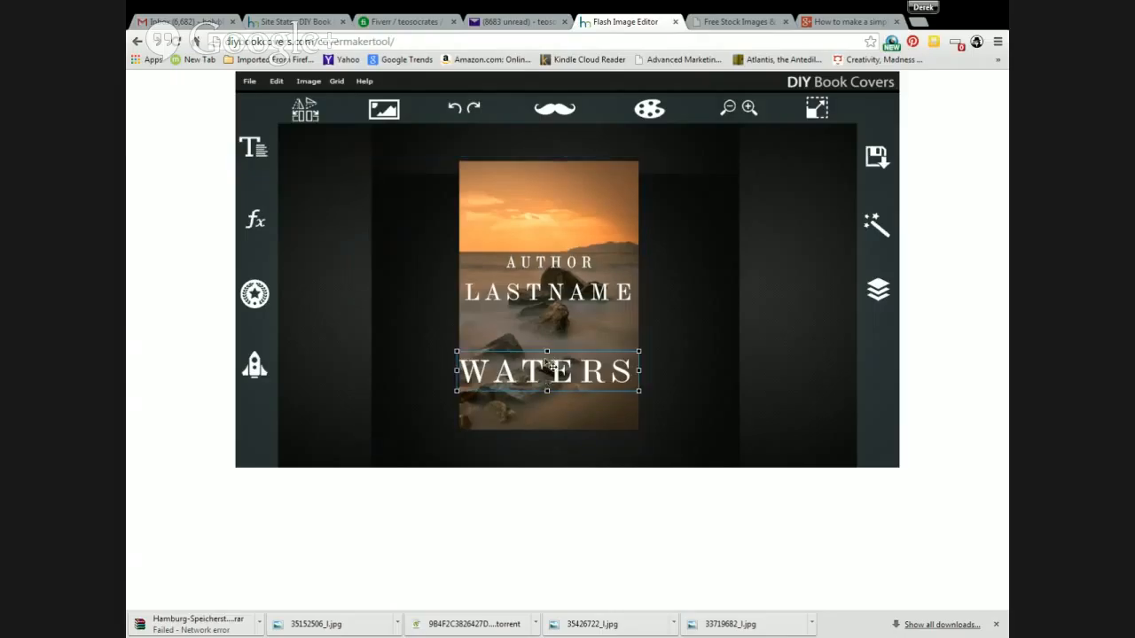
drag(547, 351, 548, 341)
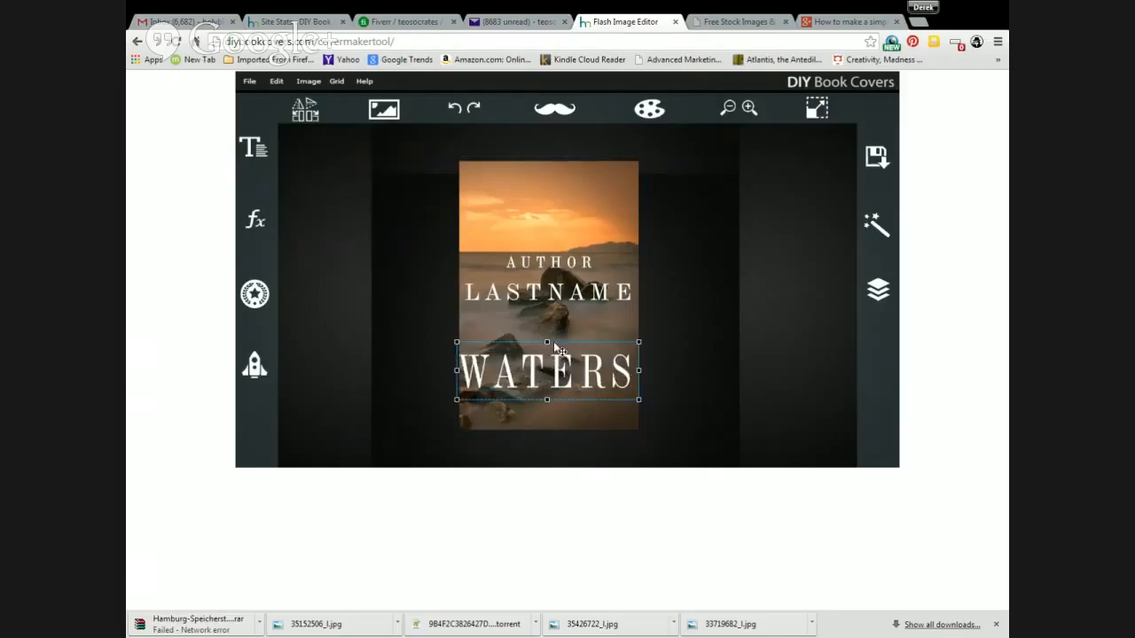
click(548, 342)
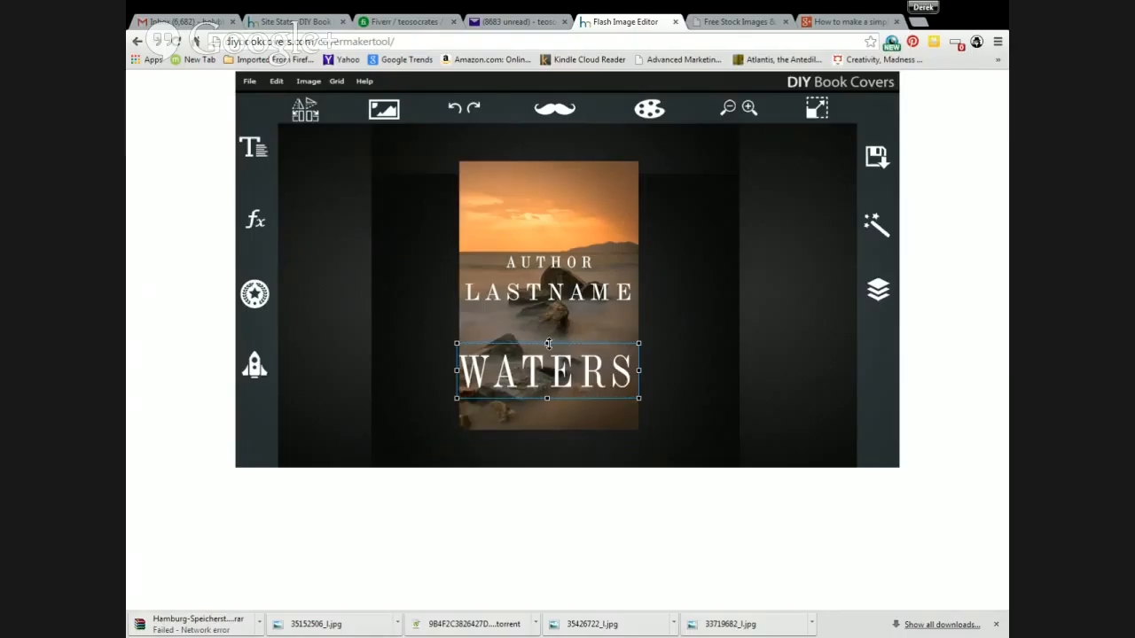
drag(548, 343, 551, 367)
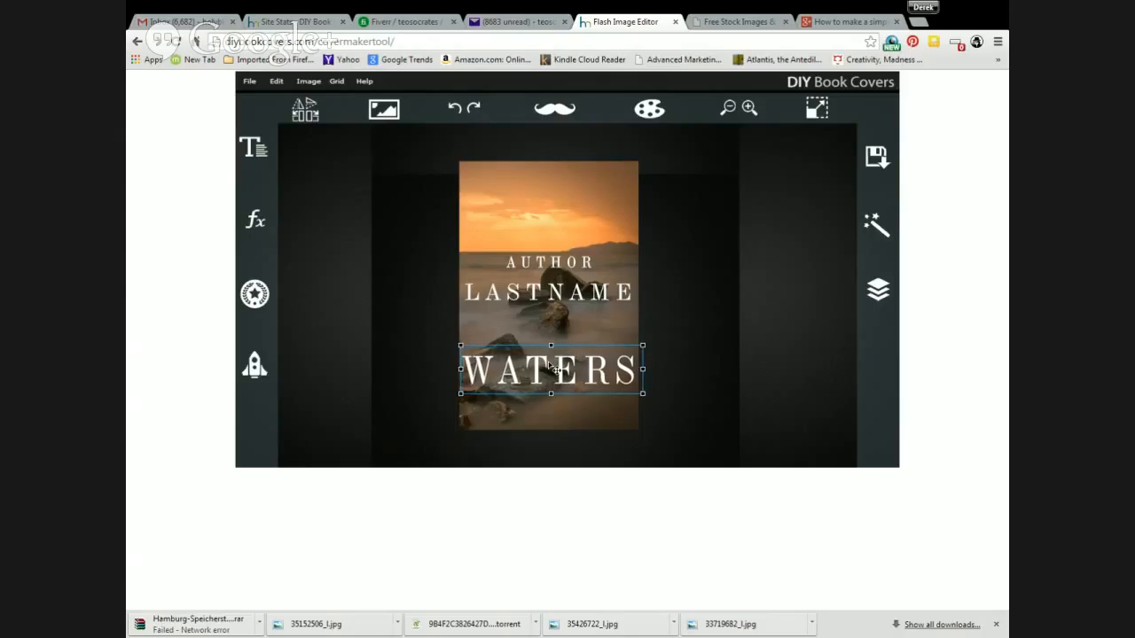
click(671, 366)
click(551, 269)
click(681, 302)
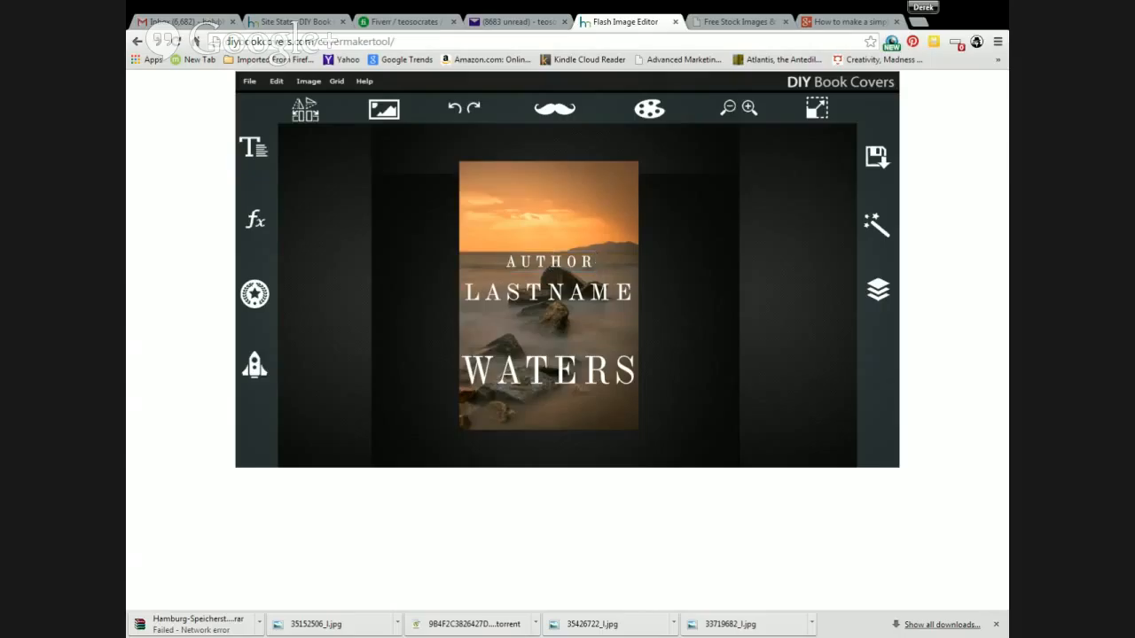
Step: Shift the rocky seascape background to the right and scale it down slightly, keeping the whole cover filled
click(586, 253)
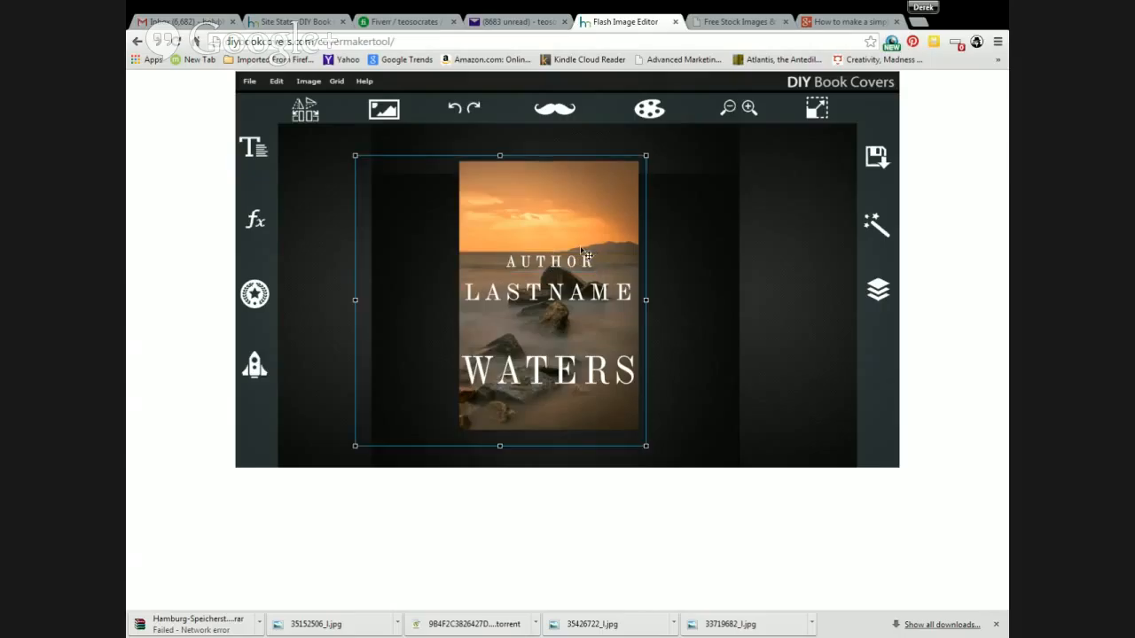
drag(587, 254, 608, 234)
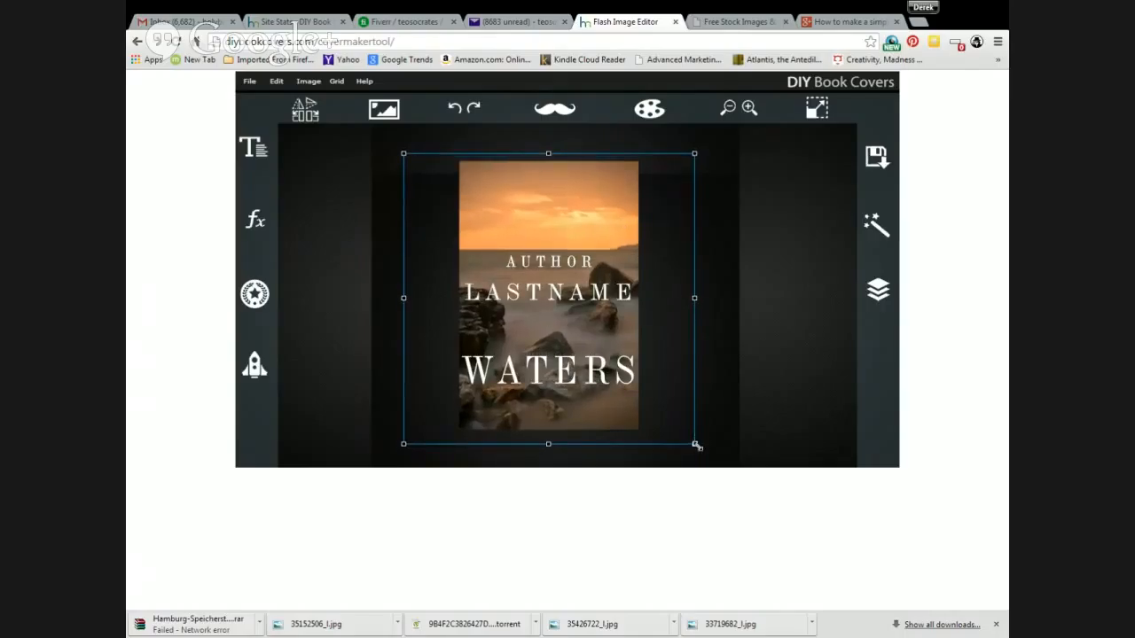
drag(694, 445, 659, 425)
click(608, 395)
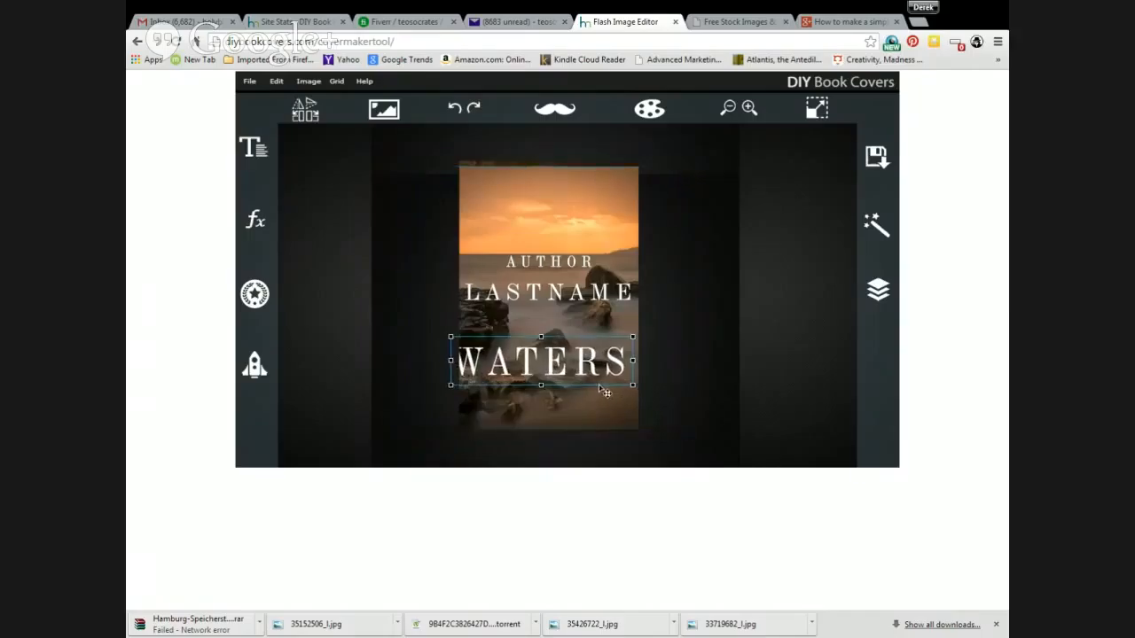
click(614, 401)
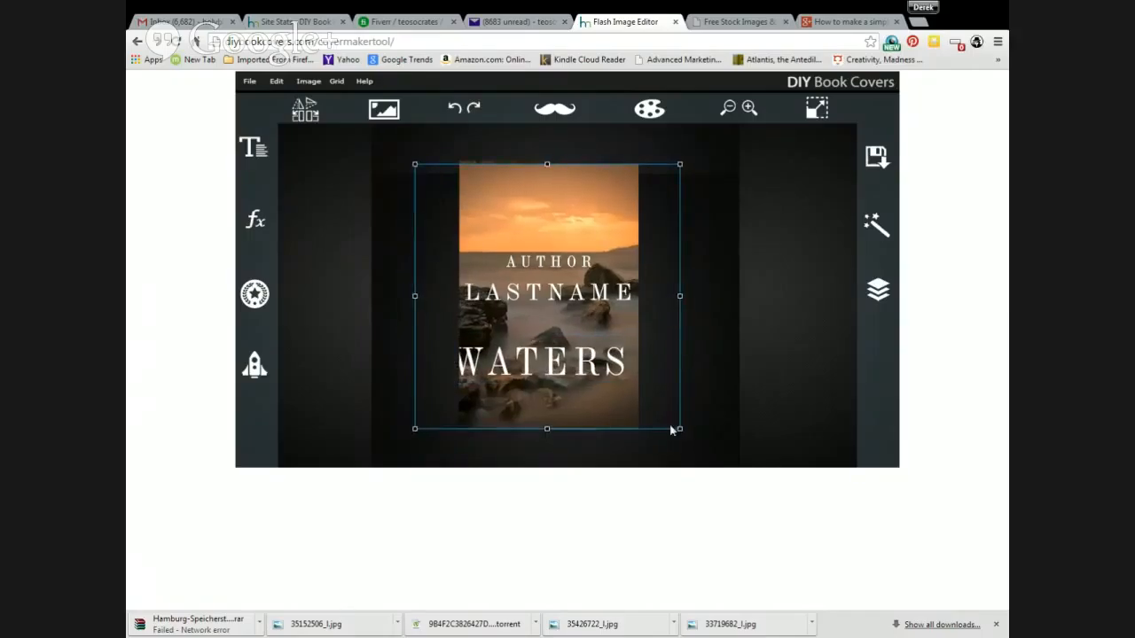
drag(677, 430, 648, 431)
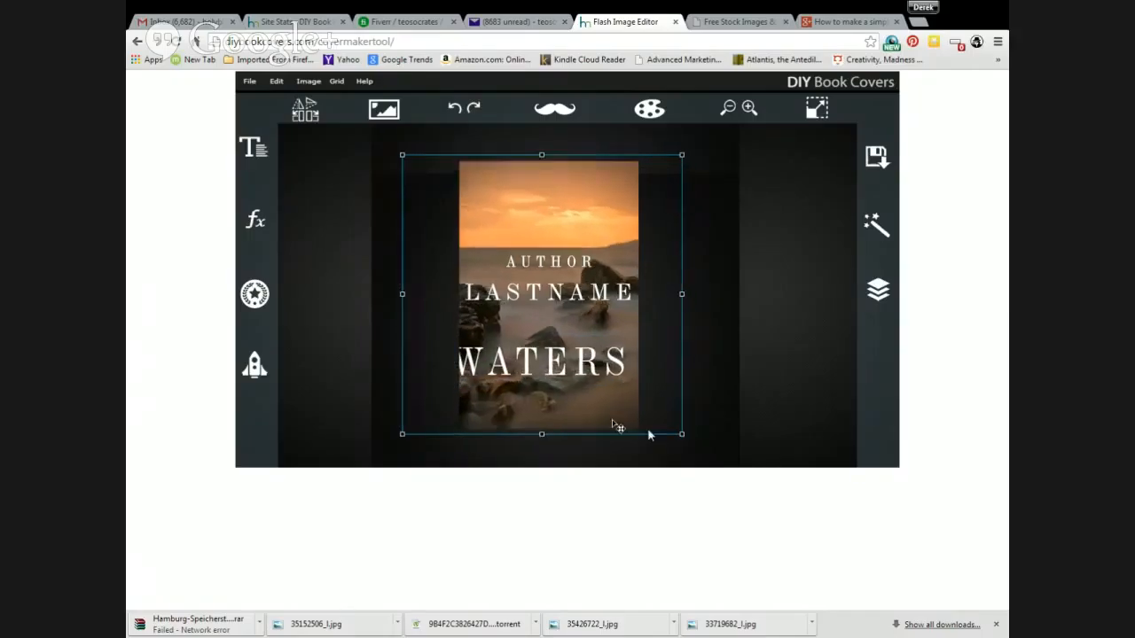
drag(541, 267, 542, 267)
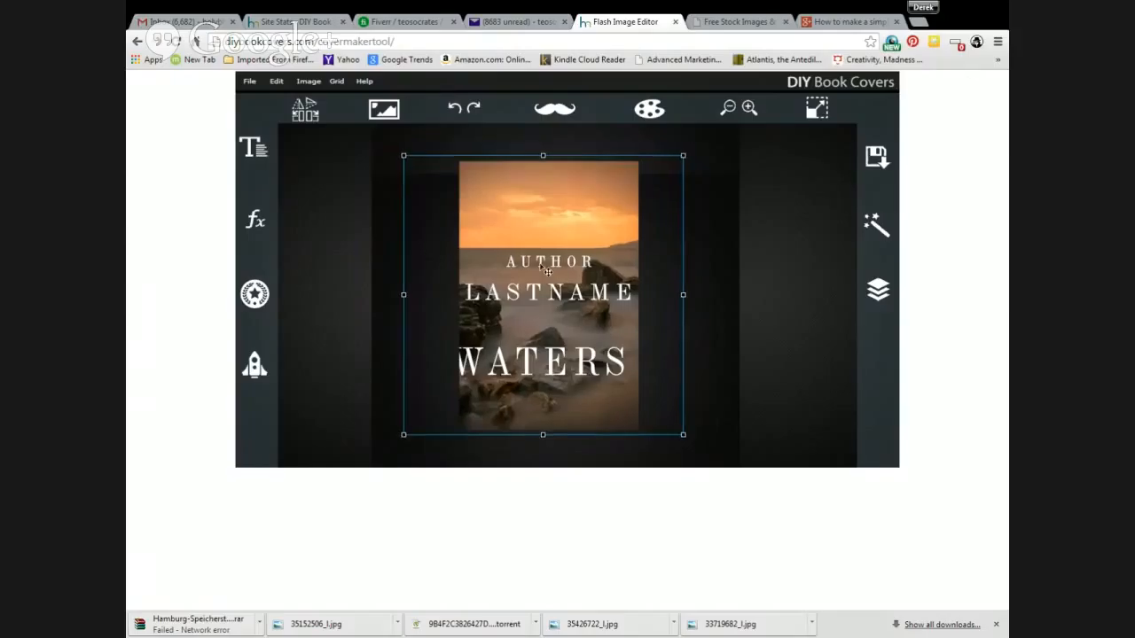
Step: Nudge AUTHOR up towards the horizon and recentre WATERS across the cover, keeping LASTNAME centred between them
click(552, 269)
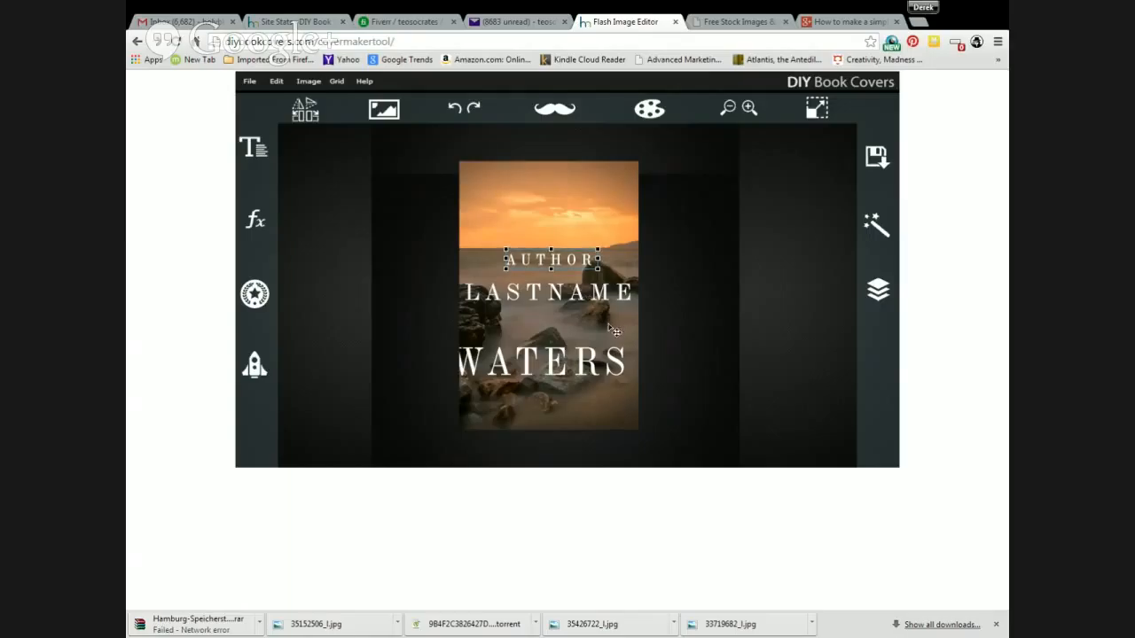
click(594, 373)
drag(574, 369, 583, 370)
click(666, 350)
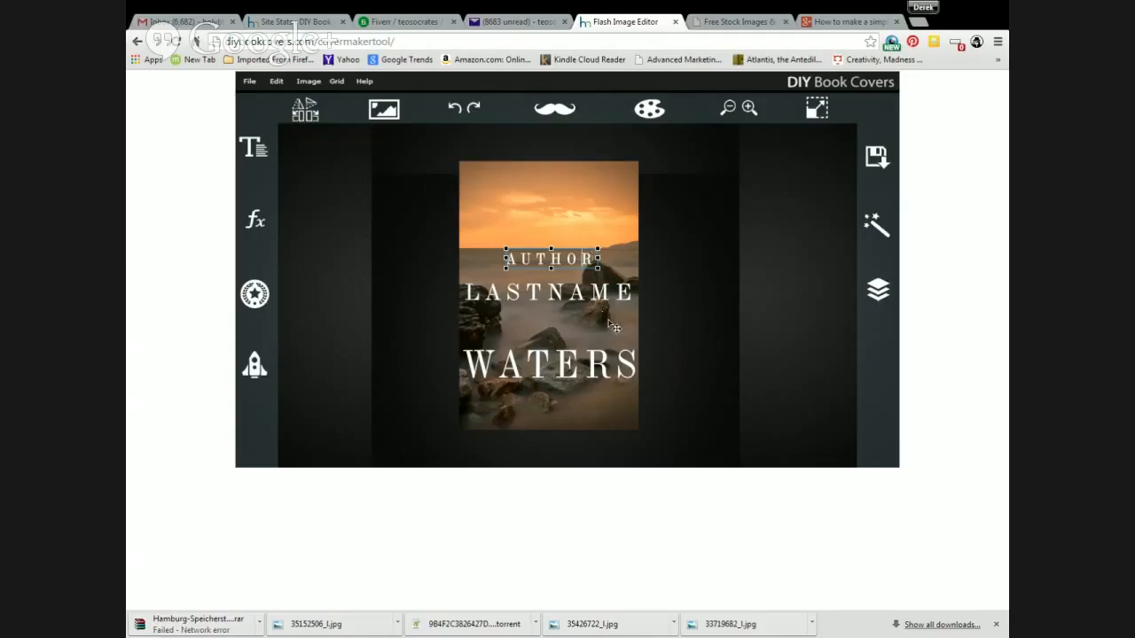
click(666, 330)
click(587, 303)
drag(584, 301, 588, 300)
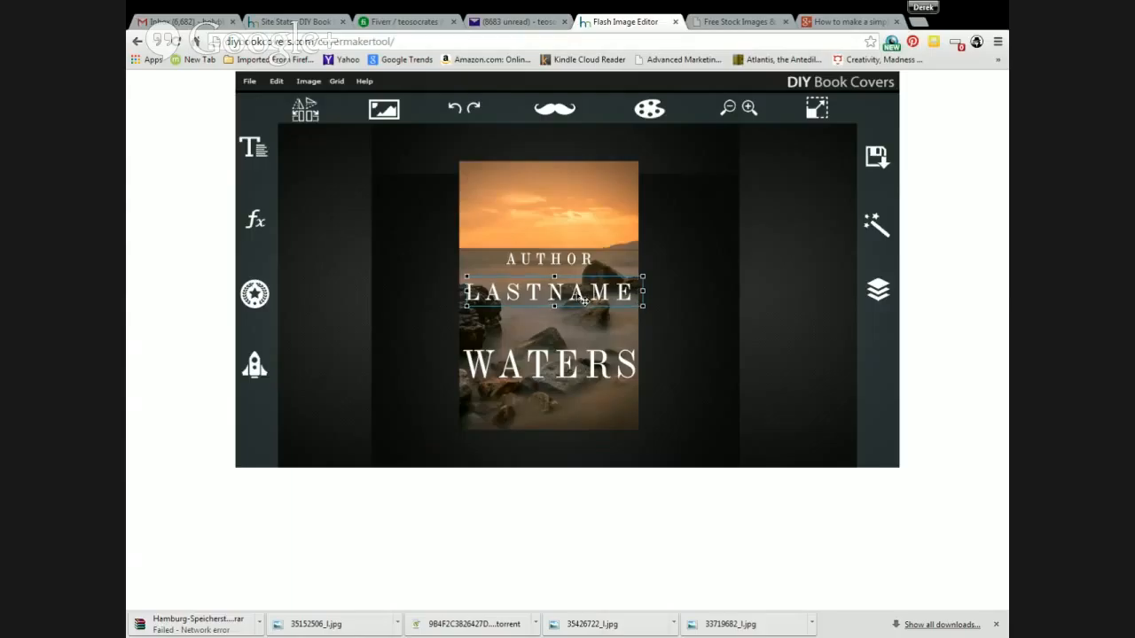
click(667, 296)
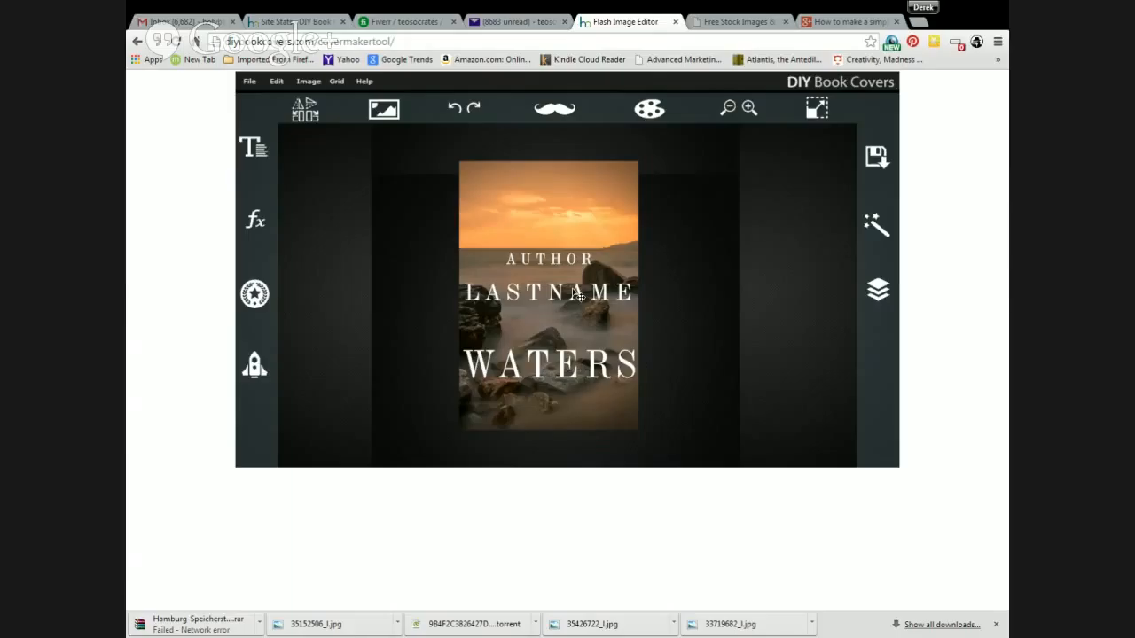
Step: Place a copy of LASTNAME in the sky near the cover's upper edge and replace its text with Praise
drag(577, 295, 470, 204)
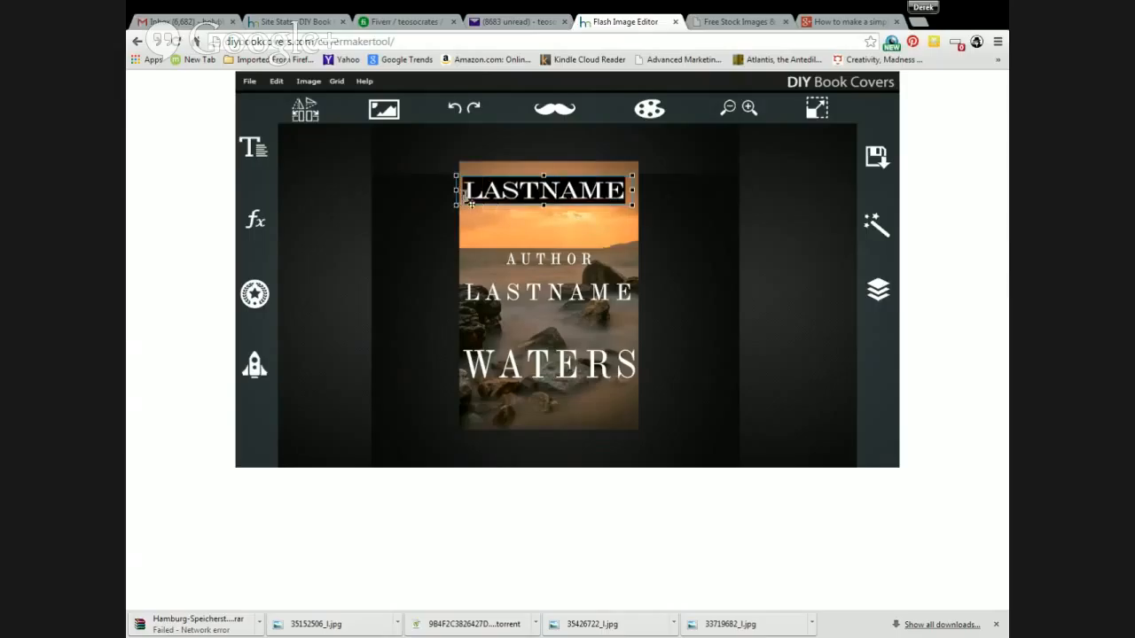
text(Prase)
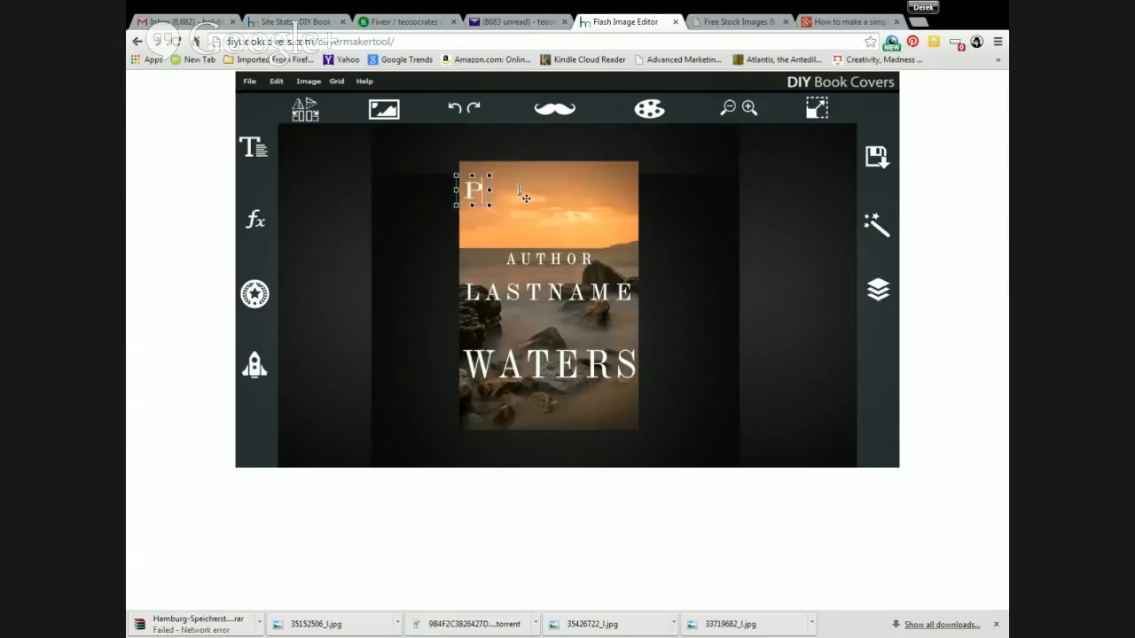
key(BackSpace)
key(BackSpace)
text(ise)
Step: Reduce the Praise text to font size 16
drag(548, 193, 422, 182)
click(260, 153)
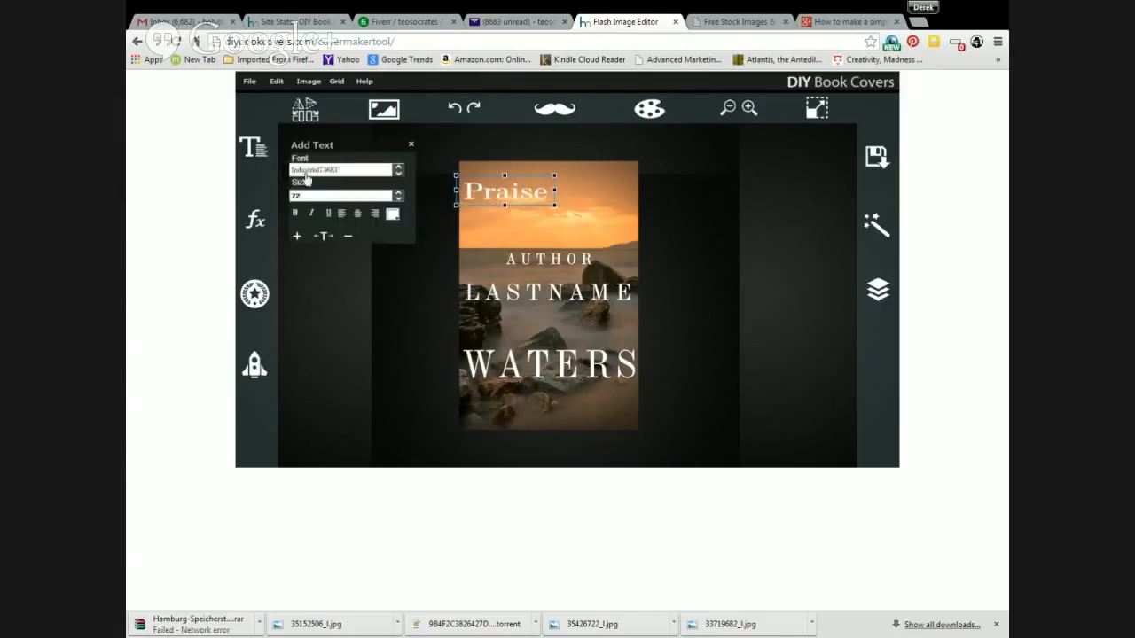
click(319, 195)
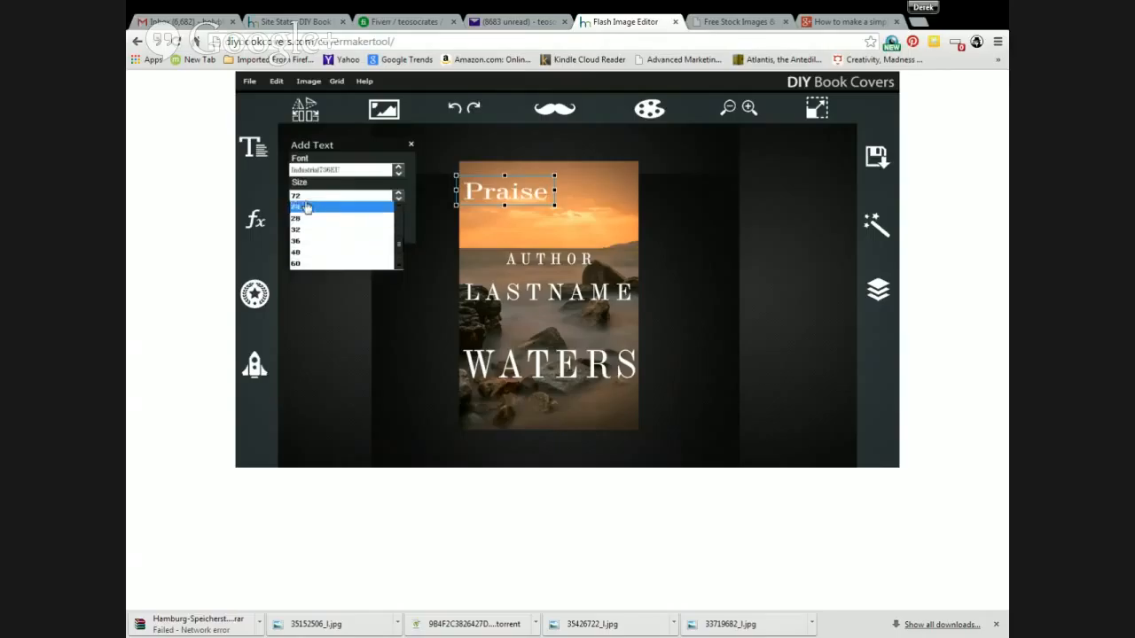
scroll(310, 211, up, 1)
click(310, 211)
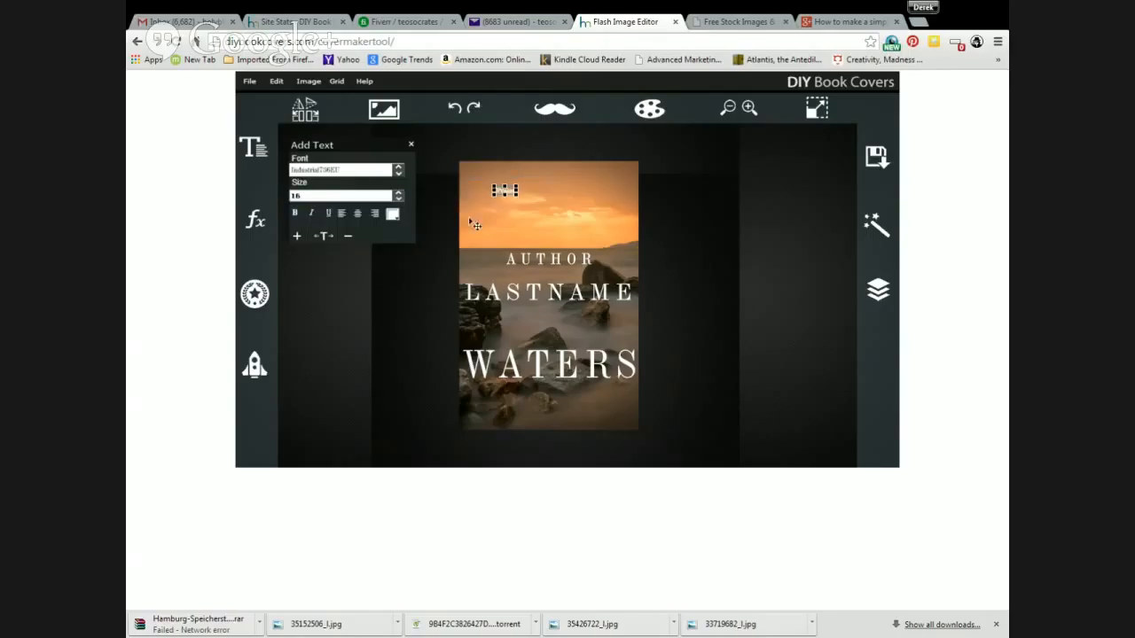
click(503, 194)
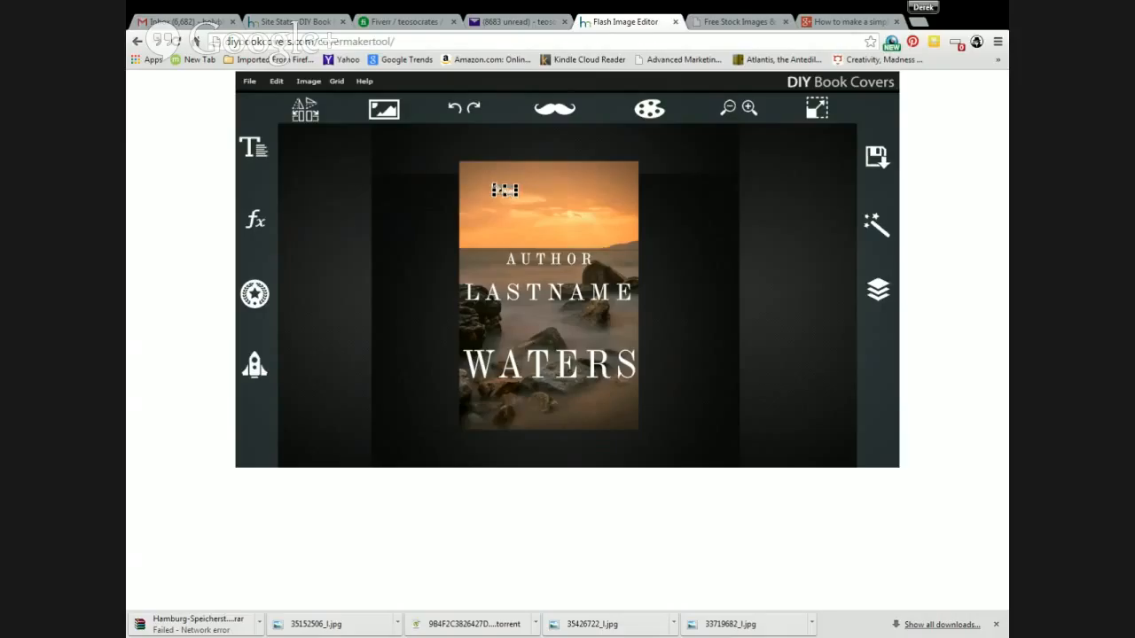
drag(497, 187, 499, 191)
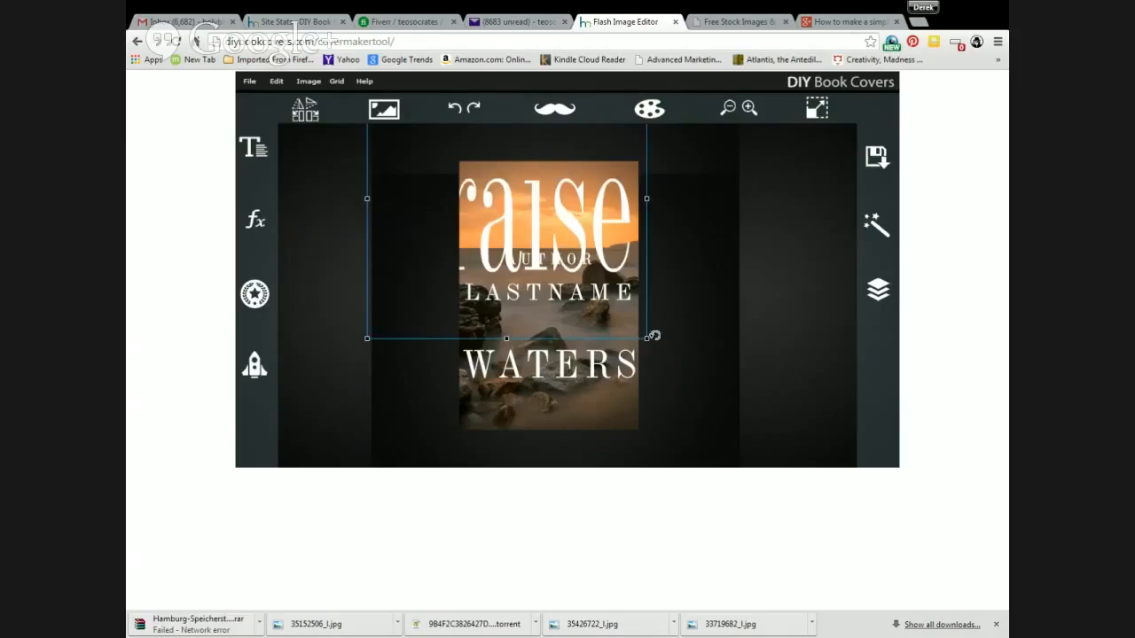
click(454, 107)
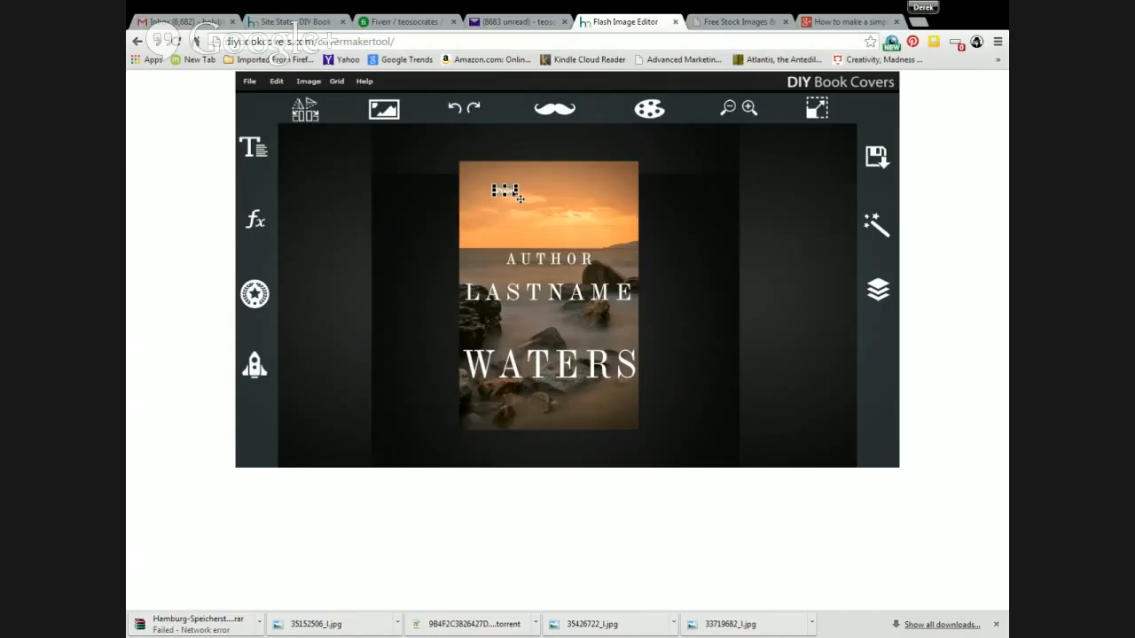
text(fThis book is amazing)
key(BackSpace)
key(BackSpace)
key(BackSpace)
key(BackSpace)
key(BackSpace)
key(BackSpace)
key(BackSpace)
key(BackSpace)
key(BackSpace)
key(BackSpace)
key(BackSpace)
key(BackSpace)
key(BackSpace)
key(BackSpace)
key(BackSpace)
key(BackSpace)
key(BackSpace)
key(BackSpace)
key(BackSpace)
key(BackSpace)
key(BackSpace)
Step: Replace the Praise text with "From Aware Winning Author of This Other Book" and move it up to the cover's upper edge
text(From award Winning Author of)
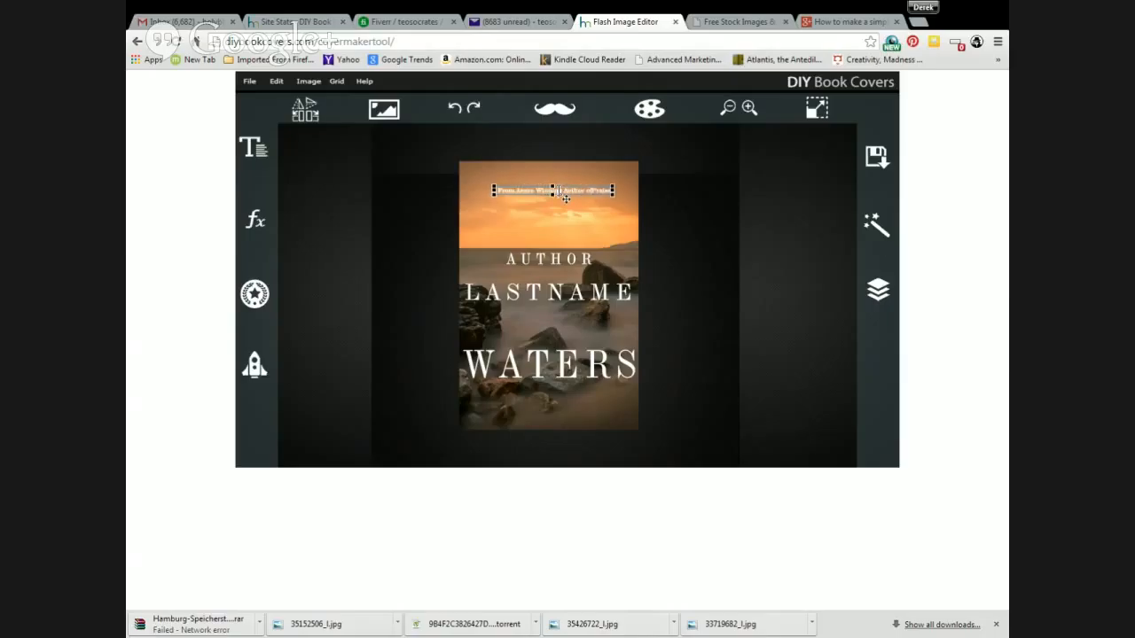
text( This other Book)
click(644, 195)
click(635, 192)
drag(635, 197, 593, 180)
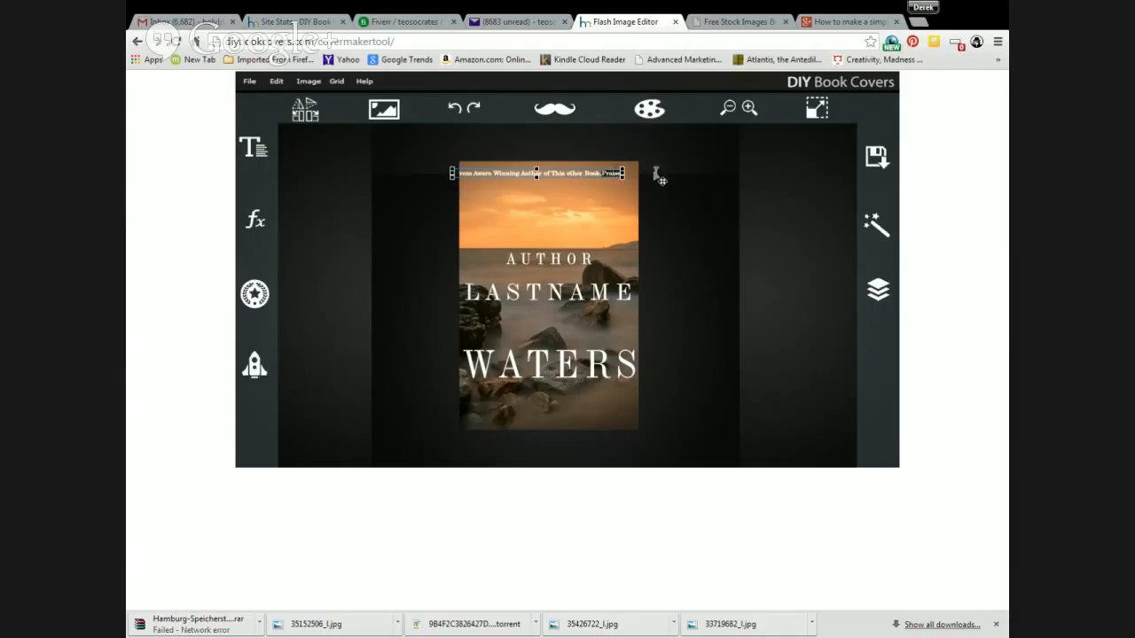
drag(622, 173, 602, 174)
Step: Centre the praise line horizontally so that it sits fully inside the cover just below the upper edge
click(750, 109)
scroll(582, 171, up, 1)
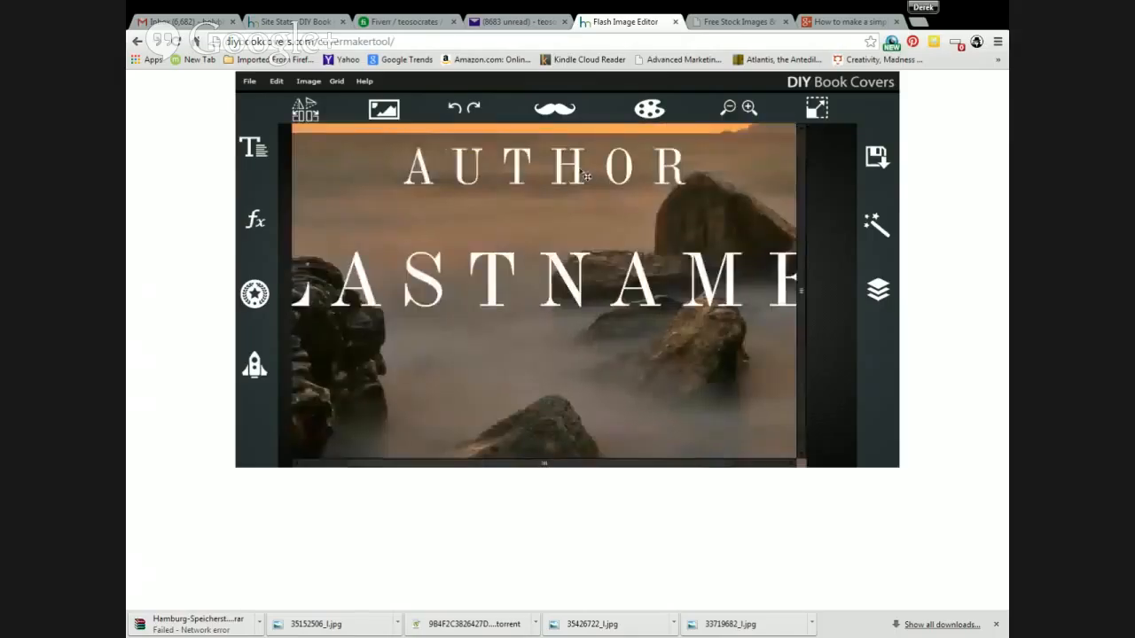
scroll(582, 173, down, 1)
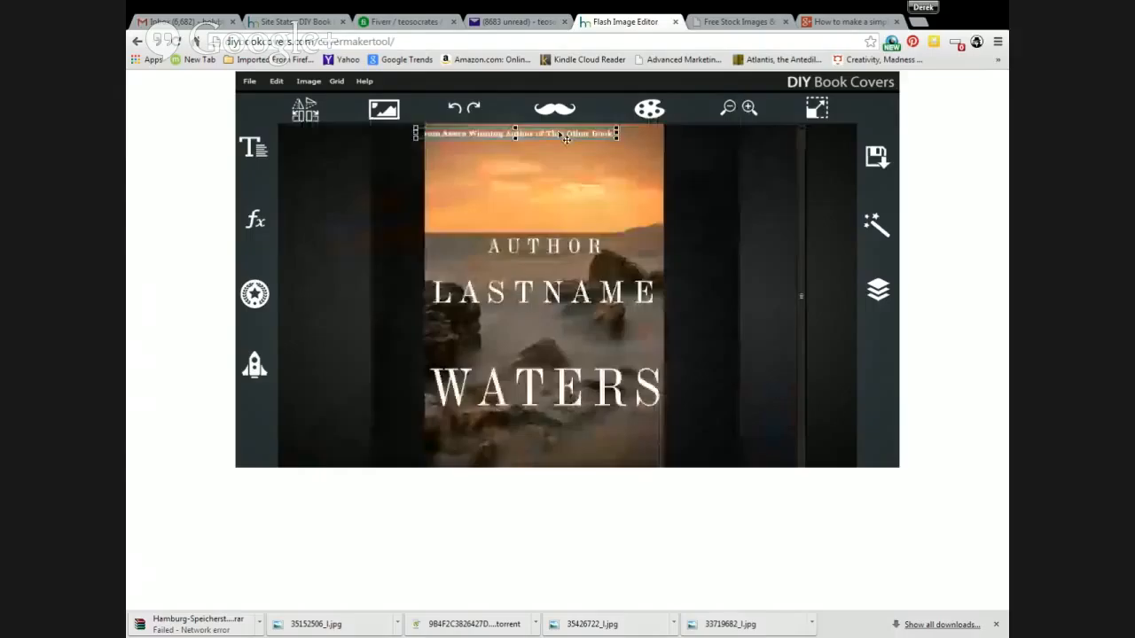
drag(565, 137, 589, 146)
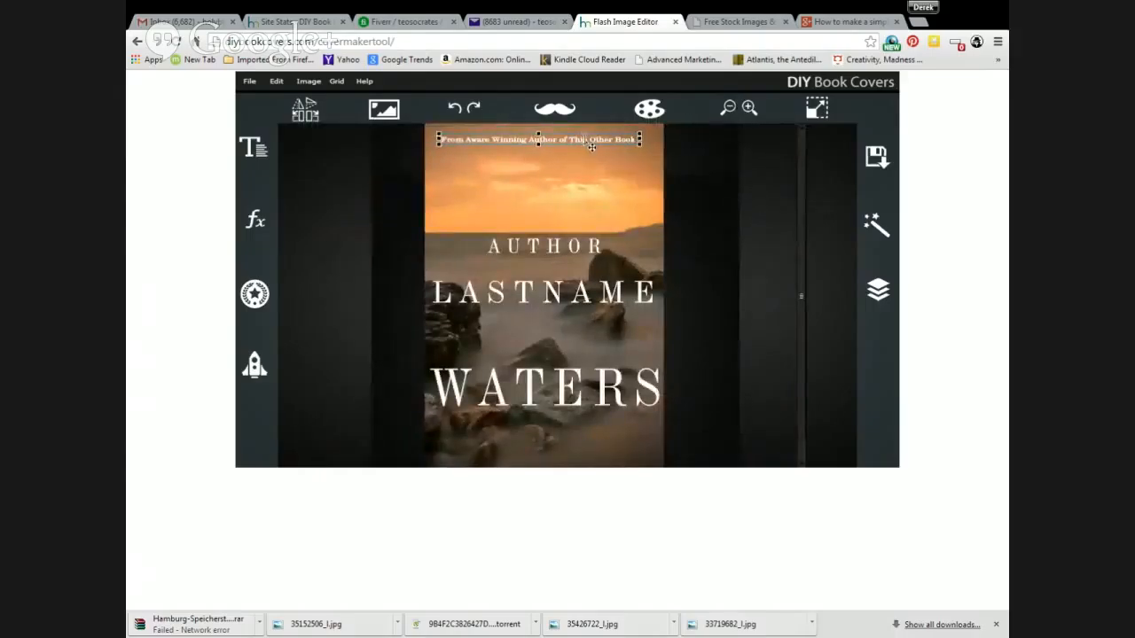
Step: Set the whole praise line to font size 11
drag(637, 141, 454, 146)
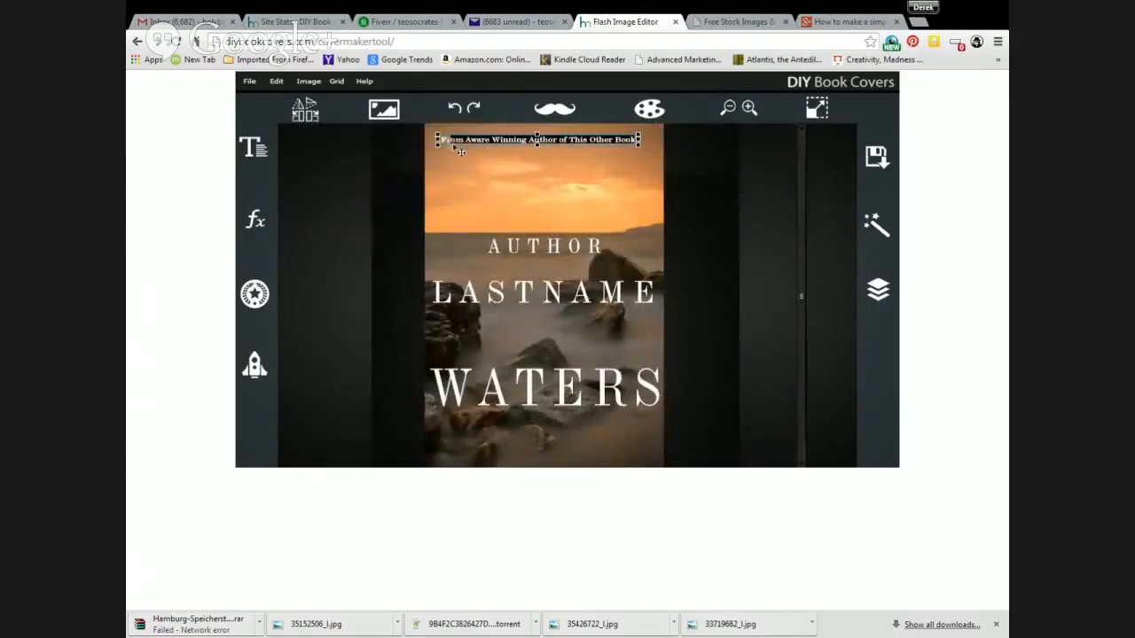
click(266, 172)
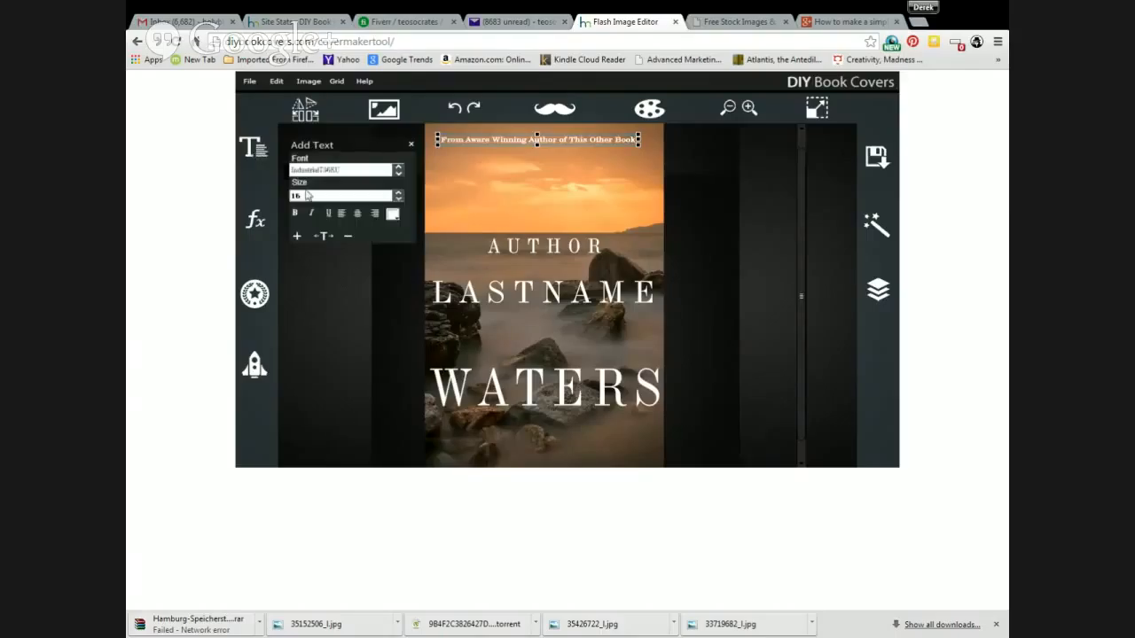
click(312, 195)
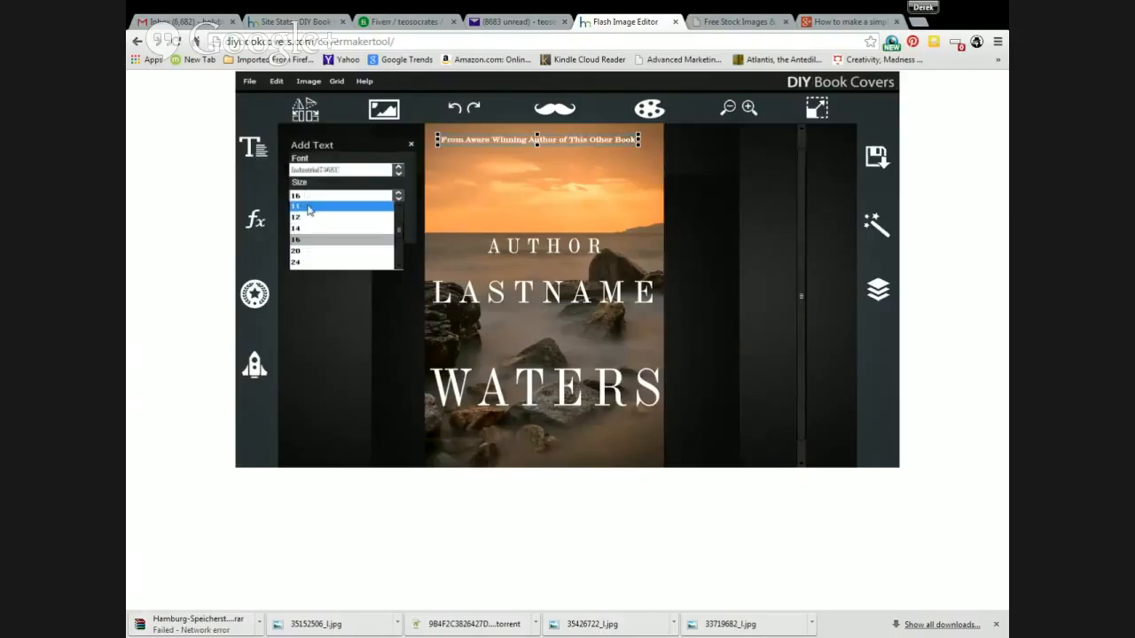
click(307, 208)
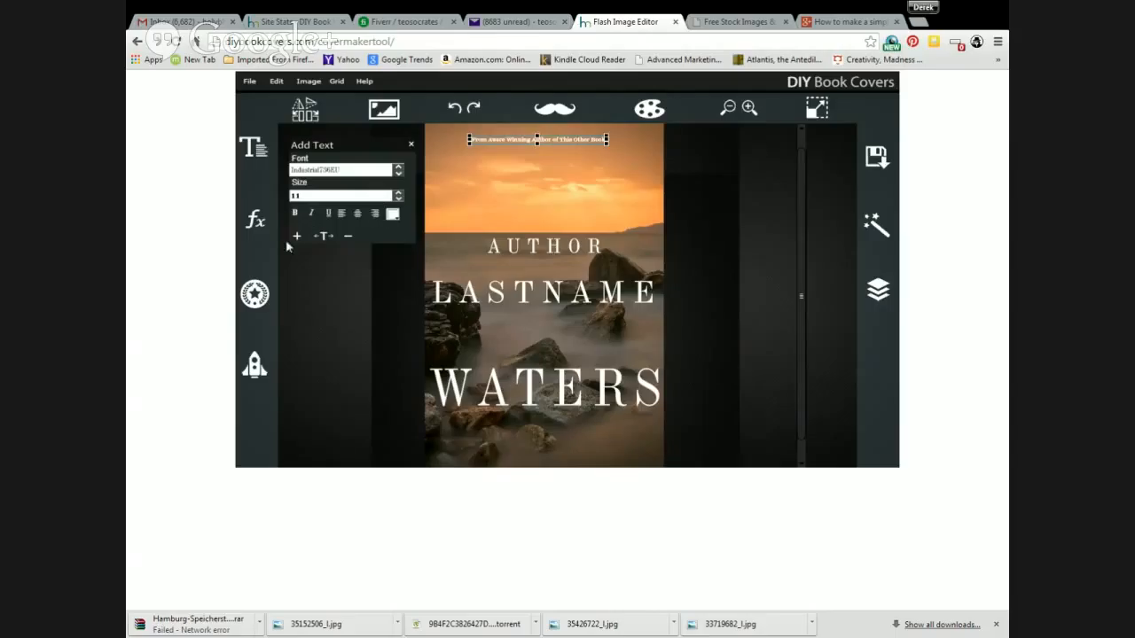
Step: Widen the letter spacing of the praise line, keeping the line within the cover's width
click(298, 238)
click(348, 241)
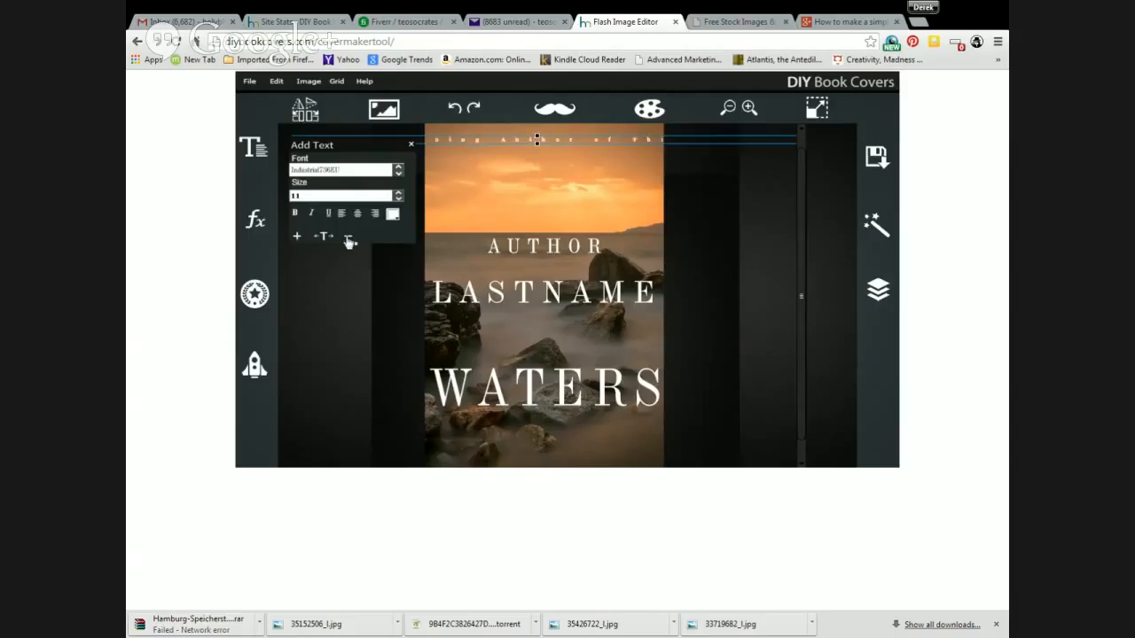
click(348, 241)
click(350, 241)
click(350, 241)
click(350, 241)
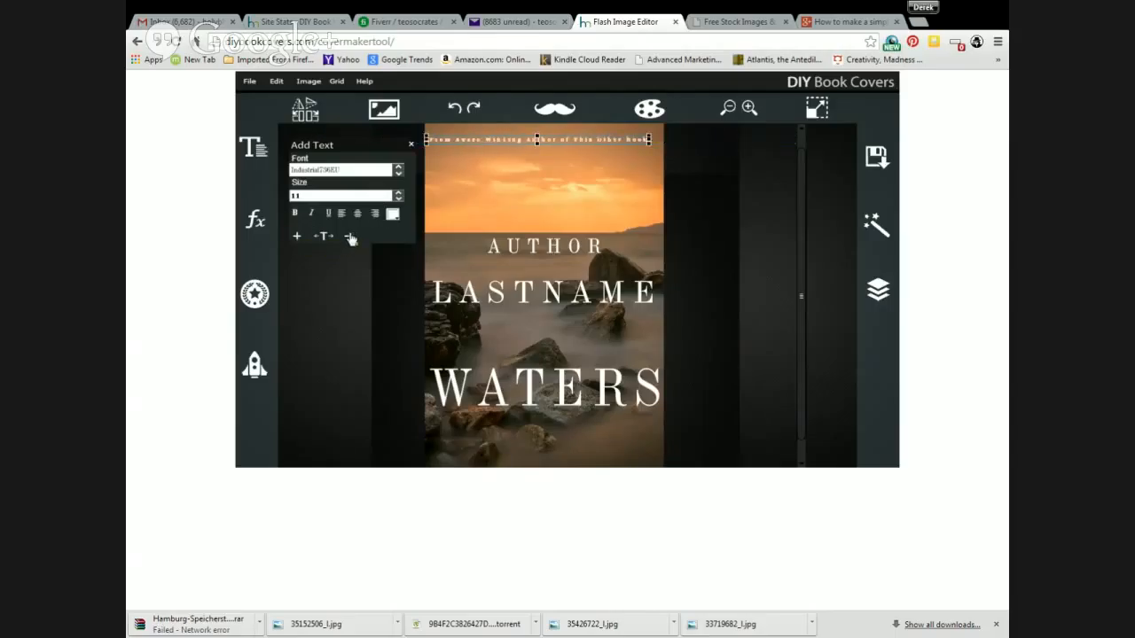
click(350, 241)
click(299, 237)
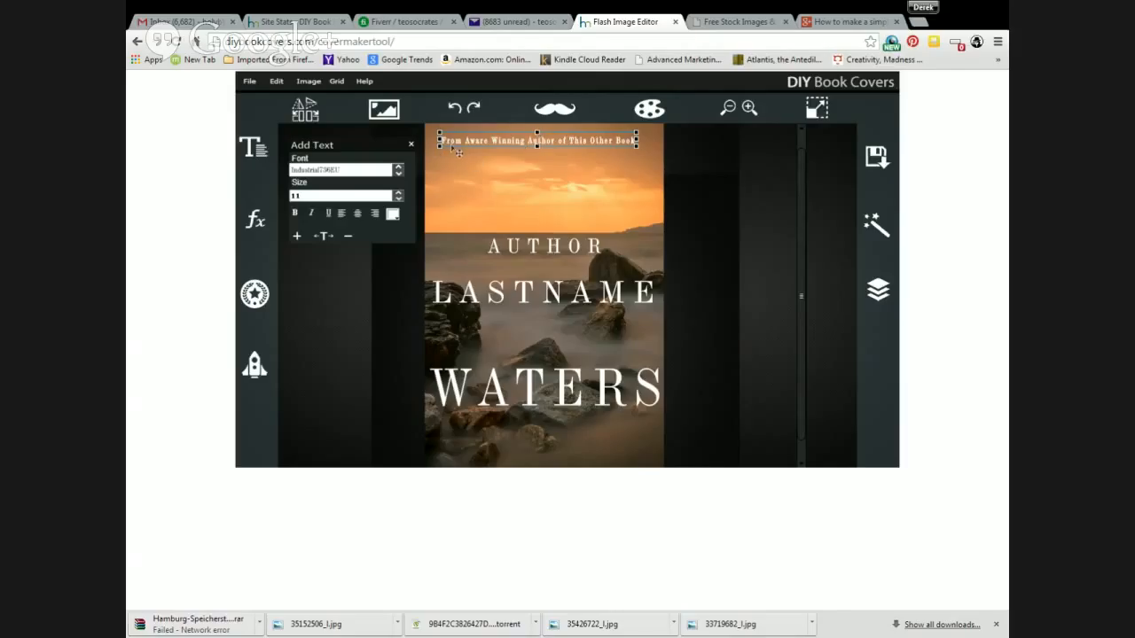
Step: Undo the vertical stretching of the praise line
click(454, 111)
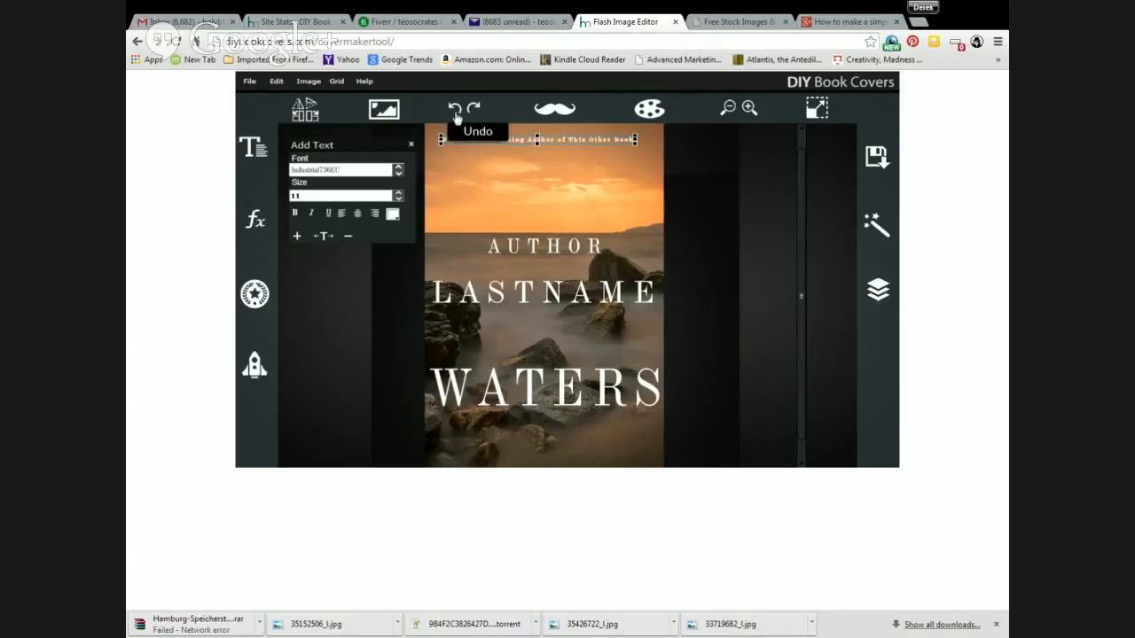
click(539, 142)
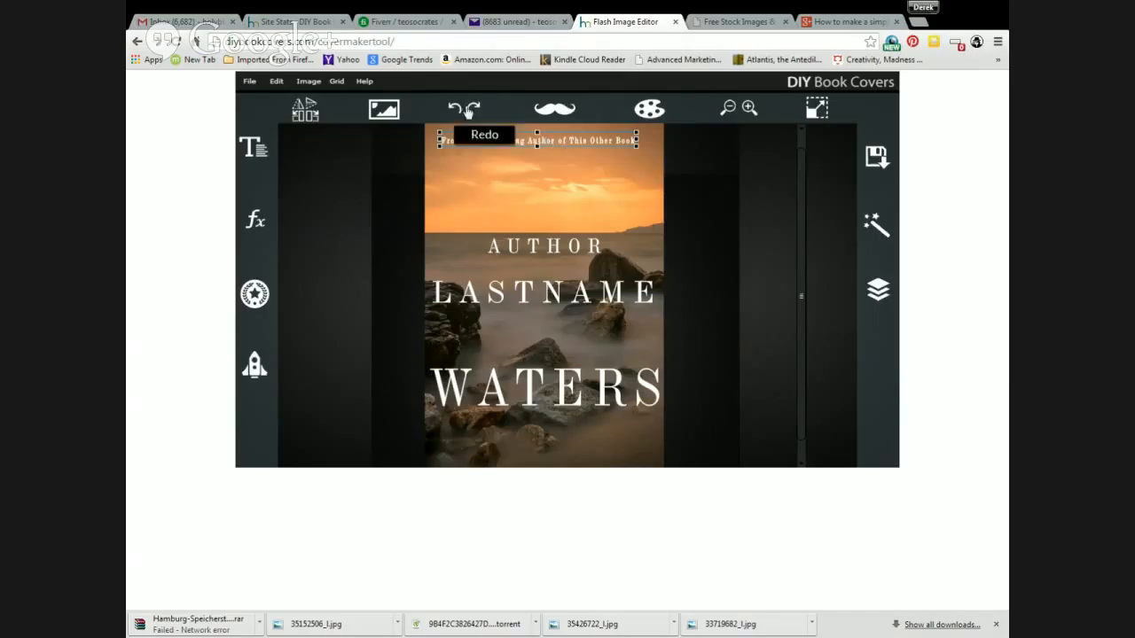
click(472, 111)
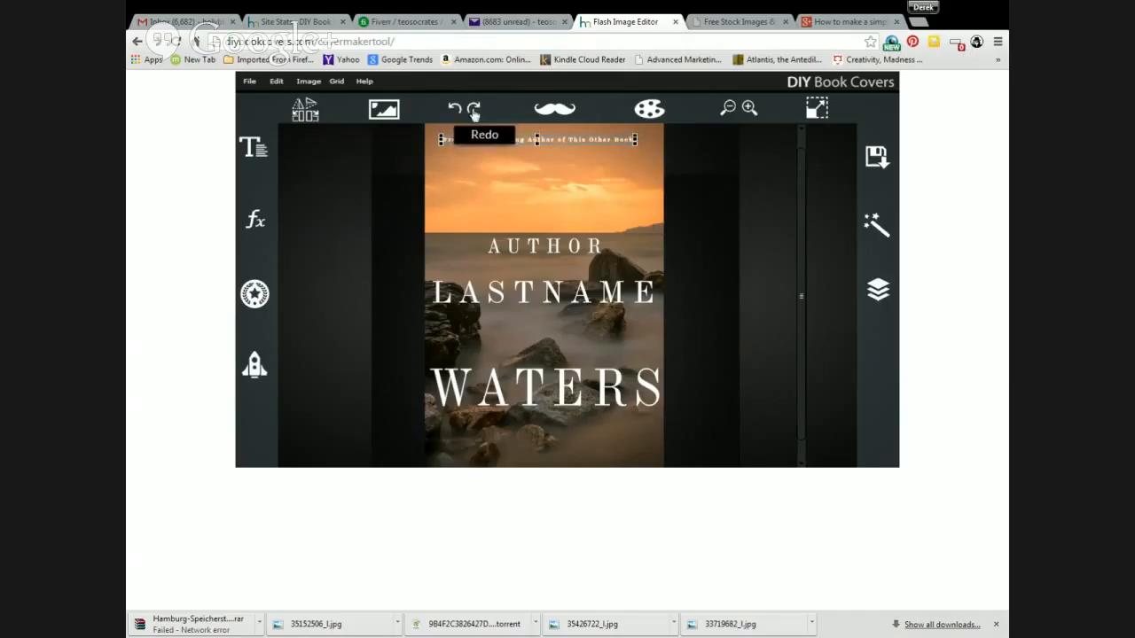
Step: Correct the word Aware to Award in the praise line
click(692, 167)
click(602, 149)
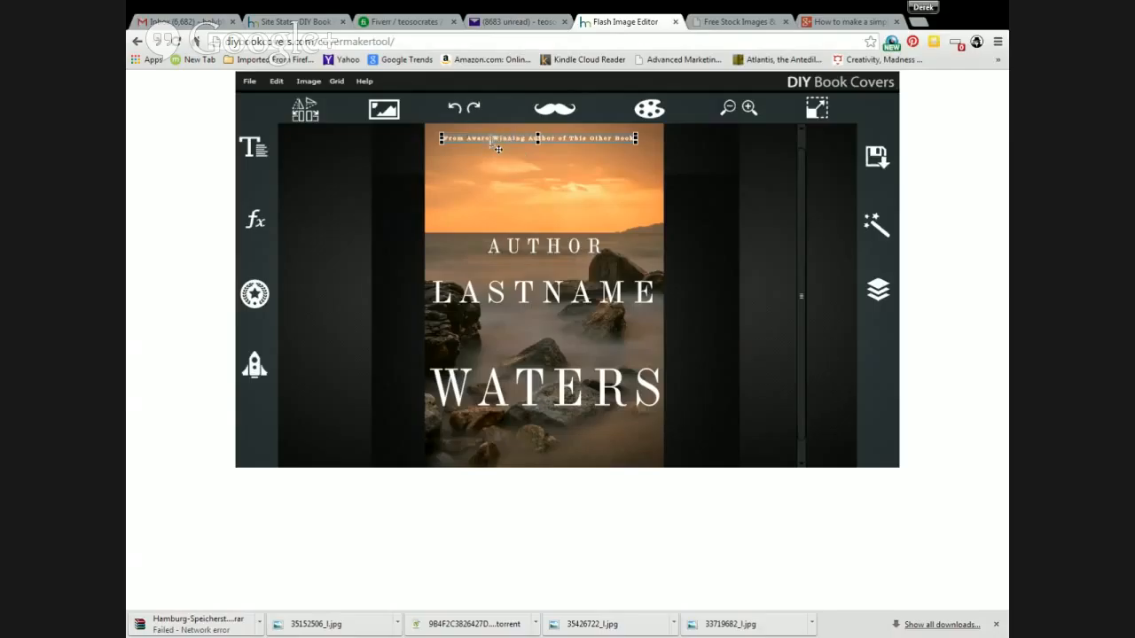
click(549, 143)
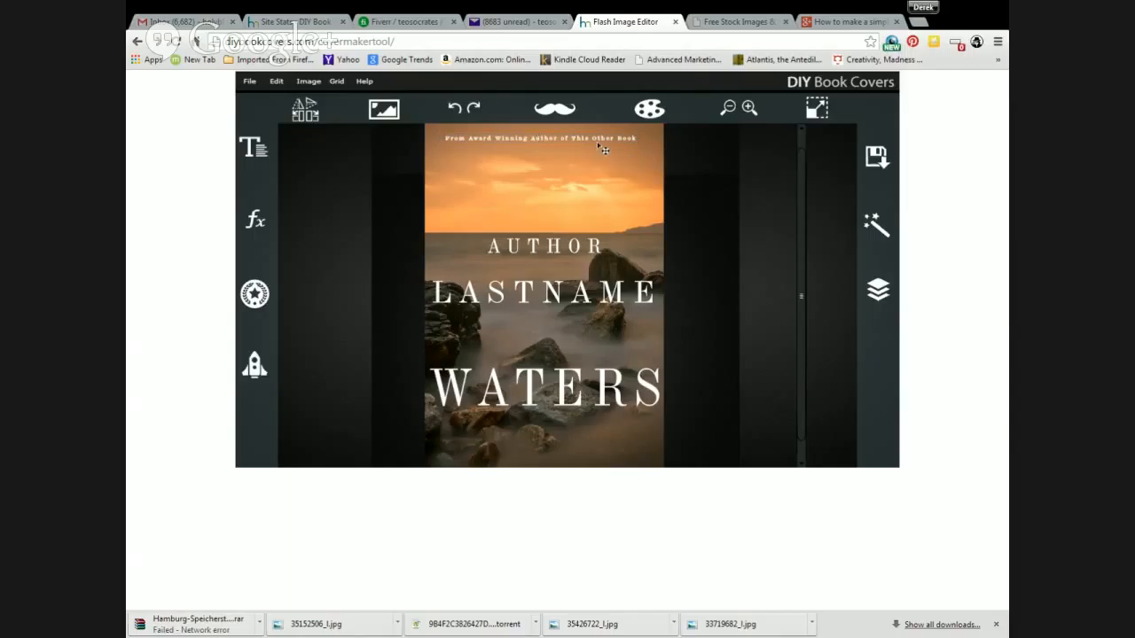
Step: Nudge the praise line up closer to the cover's upper edge, keep it roughly centred, and deselect it
drag(595, 143, 595, 142)
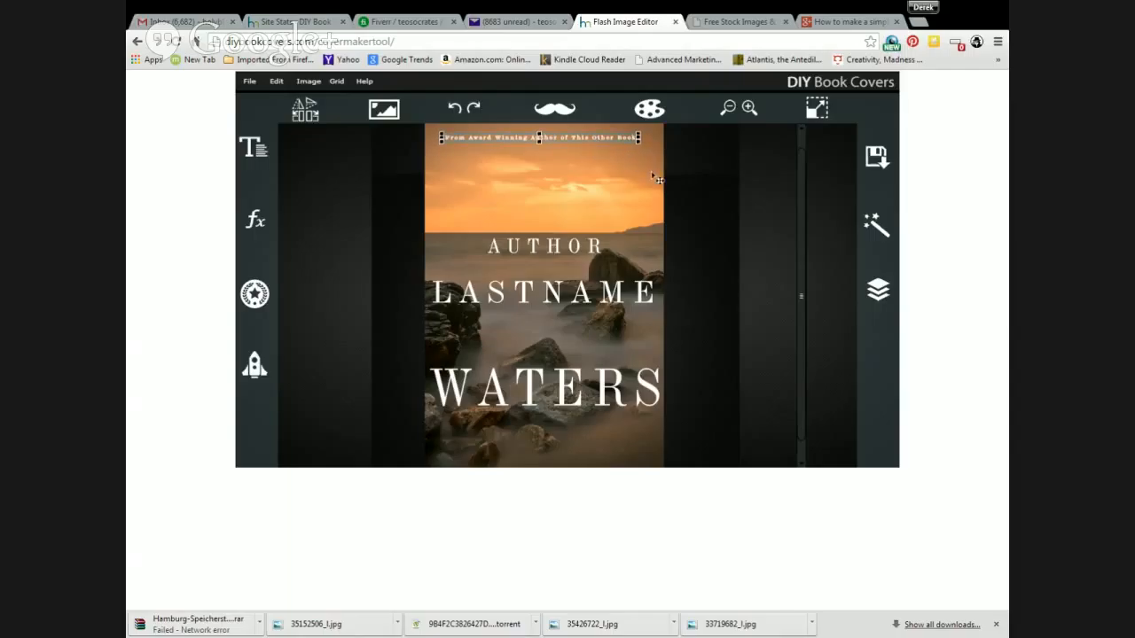
key(Up)
key(Up)
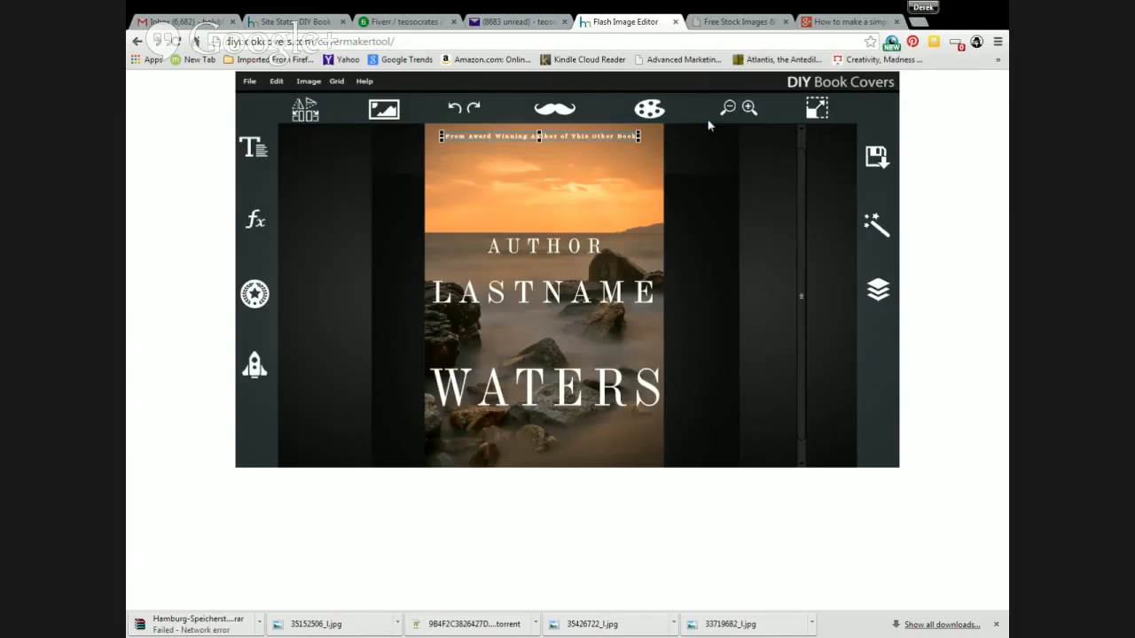
key(Up)
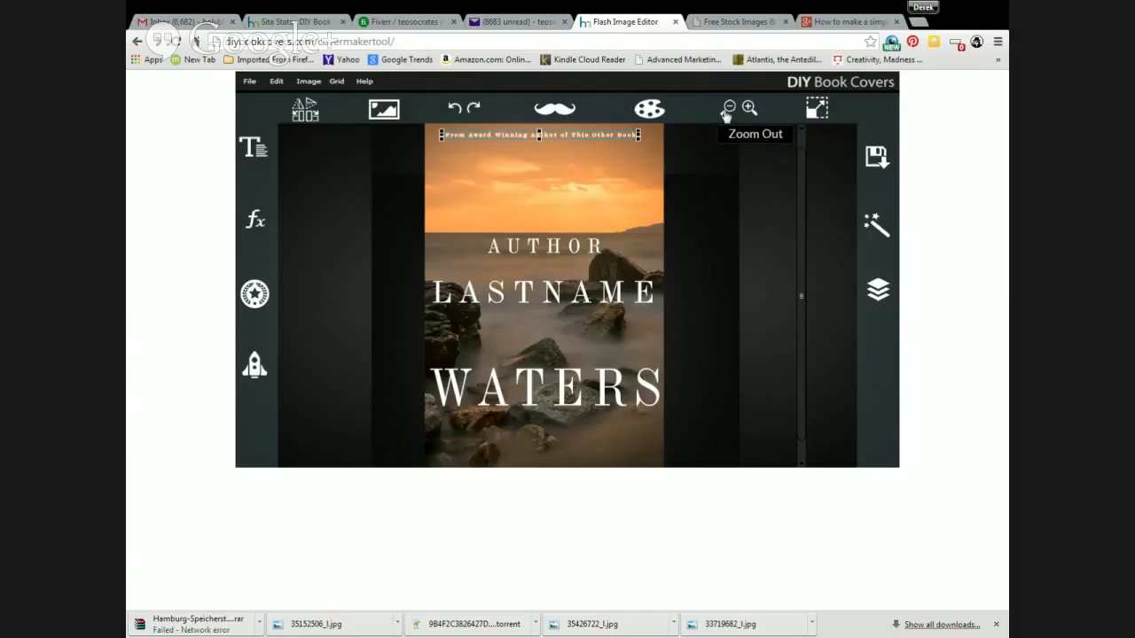
key(Up)
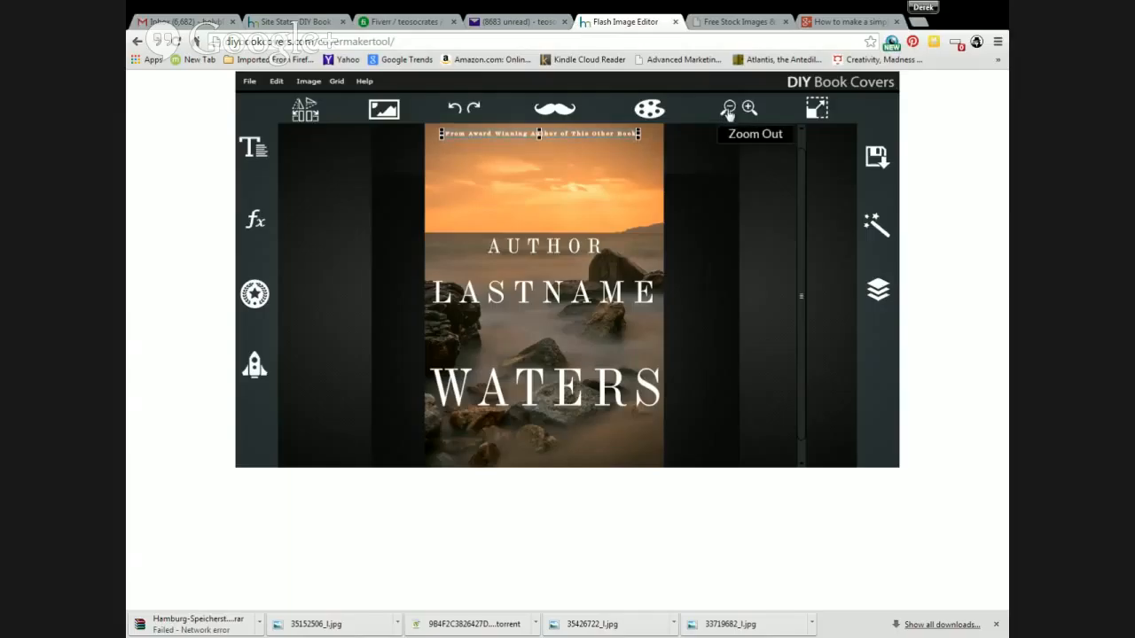
click(728, 109)
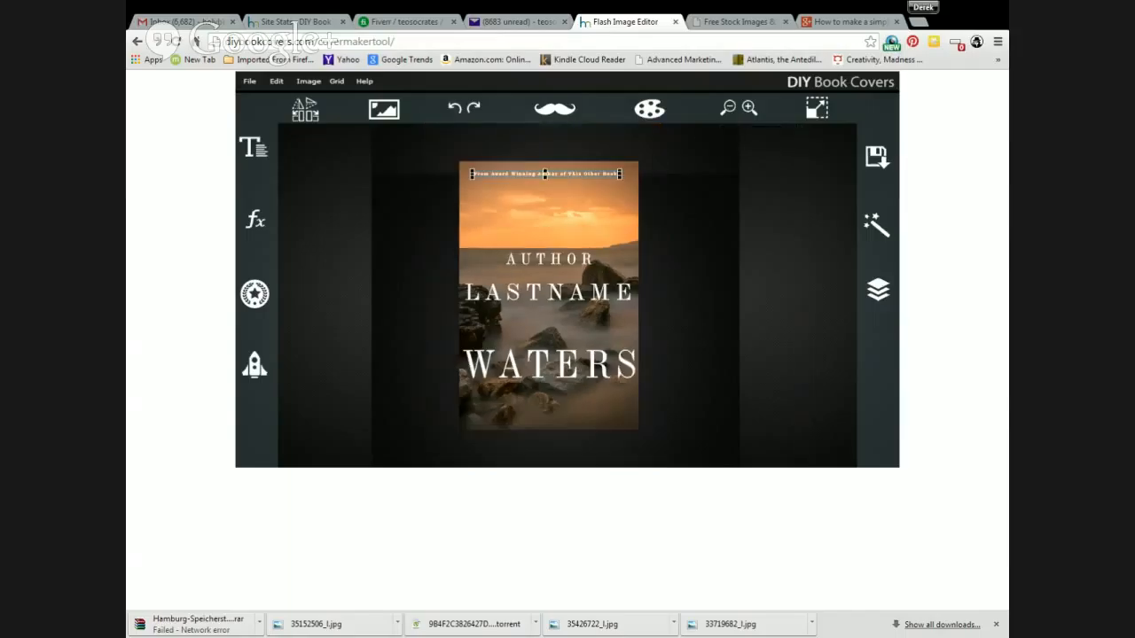
drag(605, 177, 667, 156)
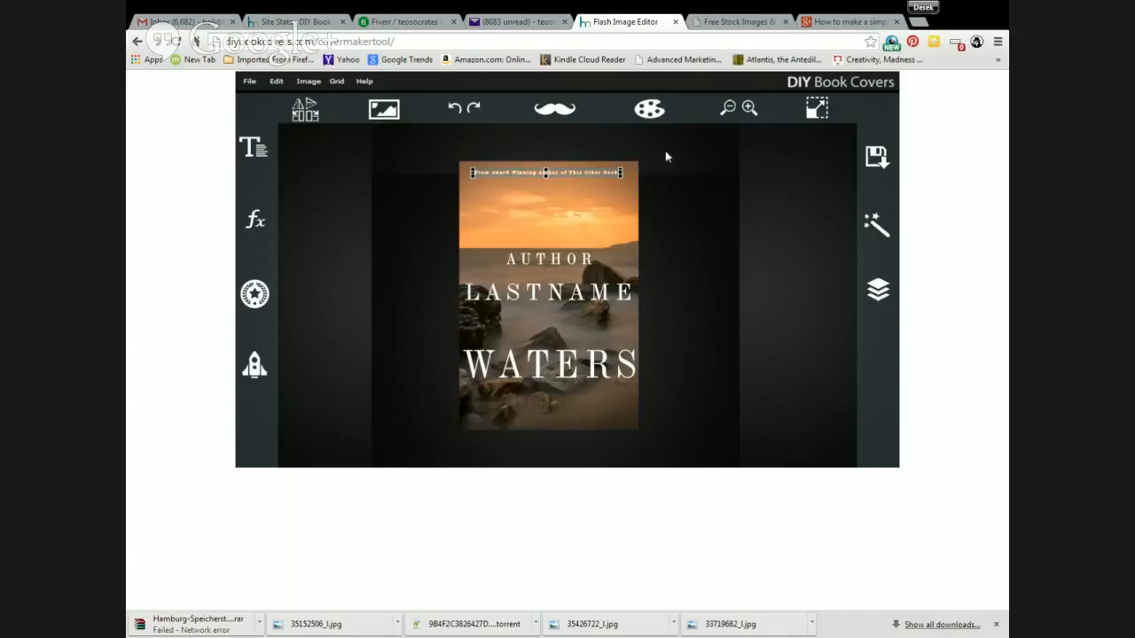
key(Up)
click(673, 217)
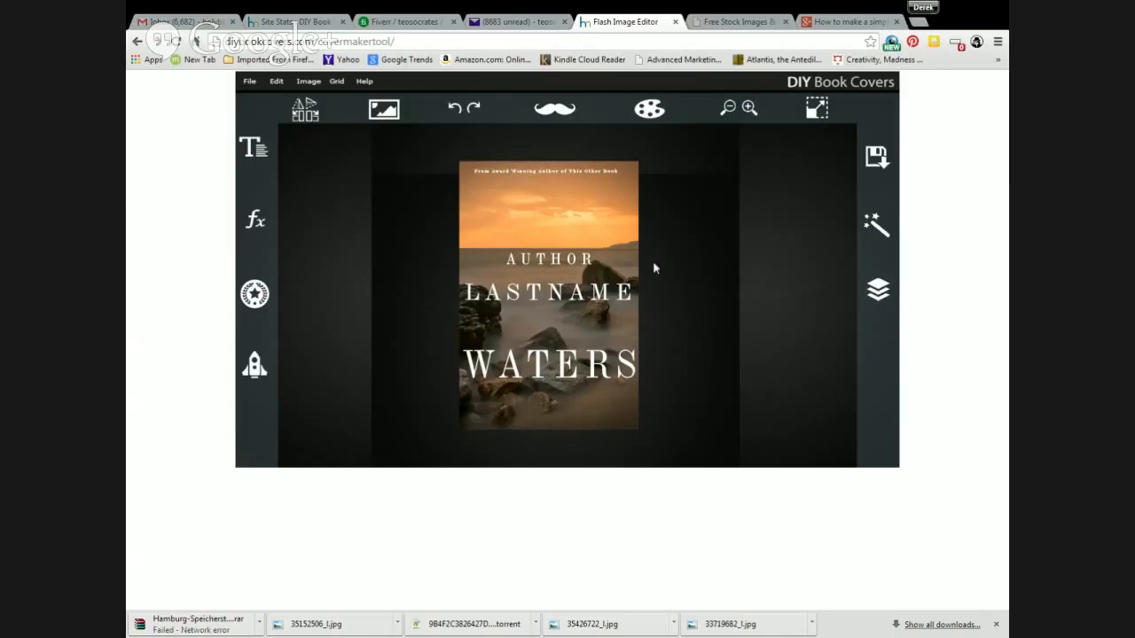
Step: Open the Save Image As options and choose the PNG format, then return to the full cover view
click(876, 158)
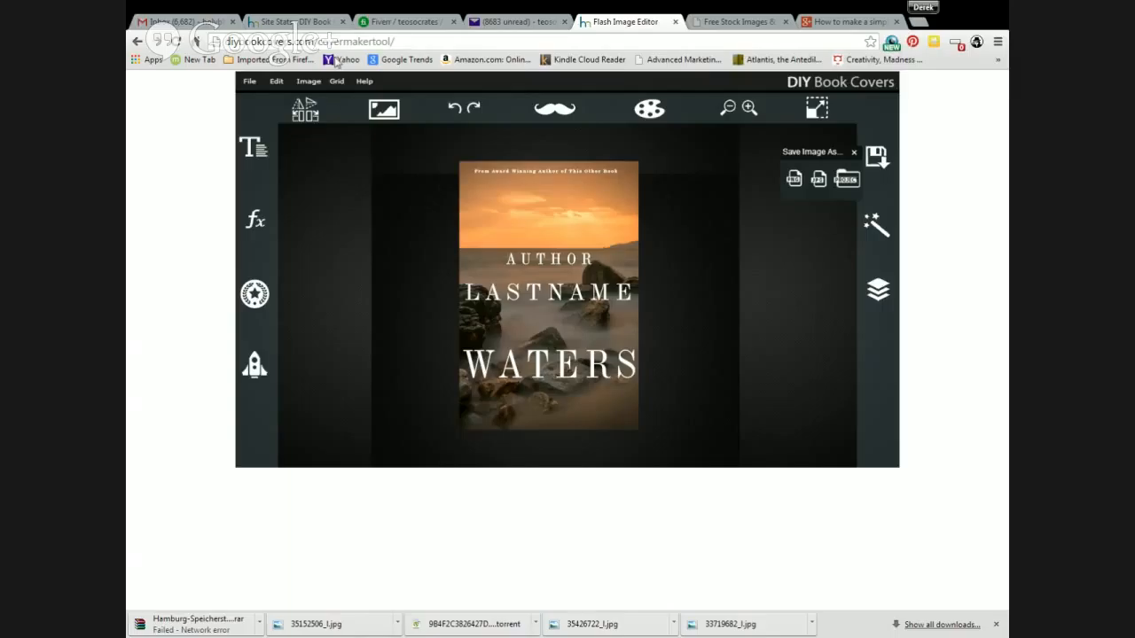
click(795, 181)
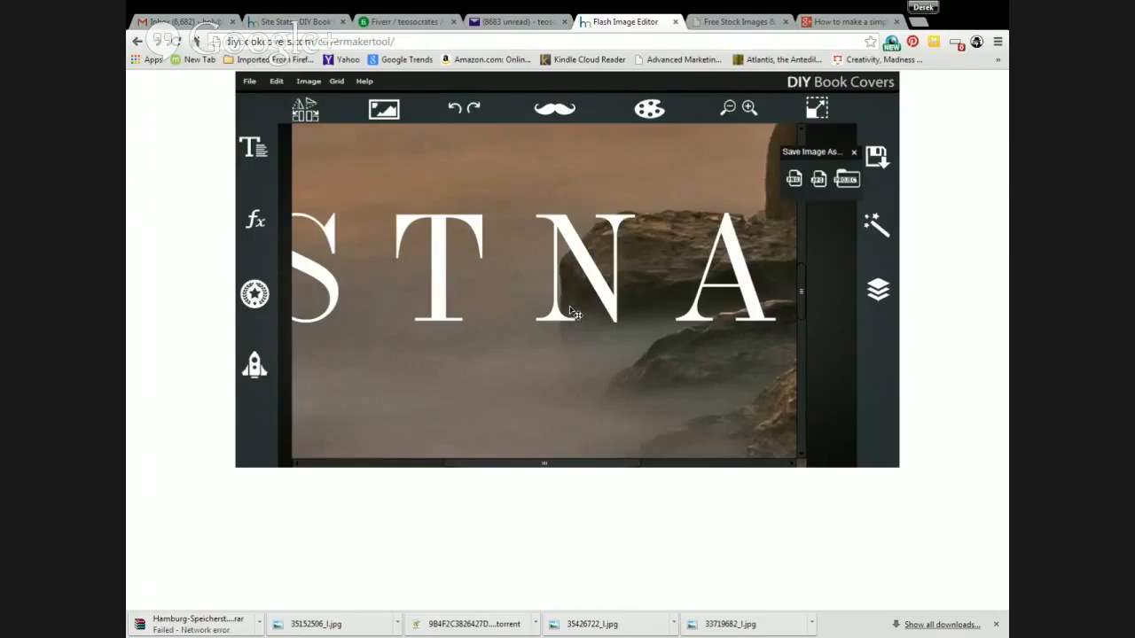
click(728, 109)
click(727, 109)
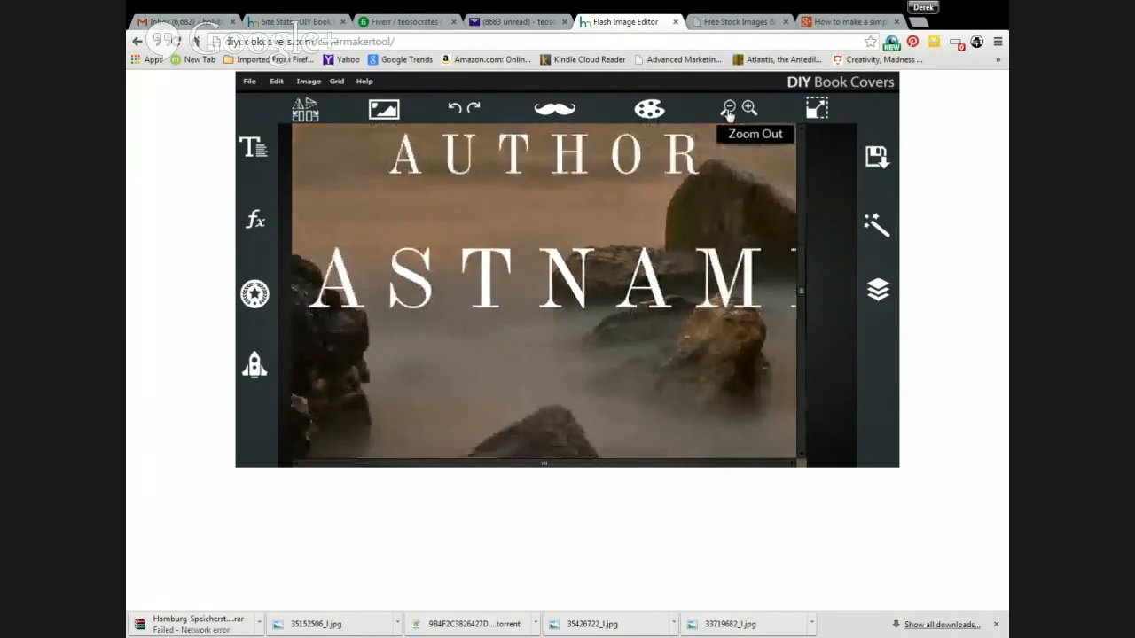
click(728, 109)
click(727, 110)
click(727, 109)
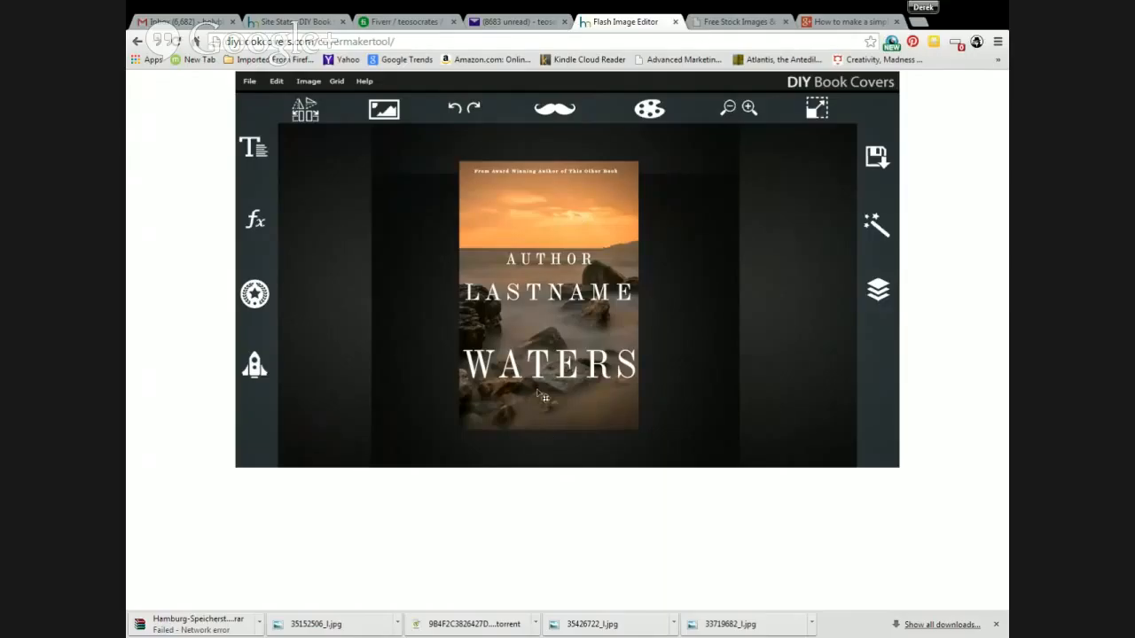
Step: Delete the rocky seascape background and shift the road photo underneath up and to the left behind the text
click(596, 222)
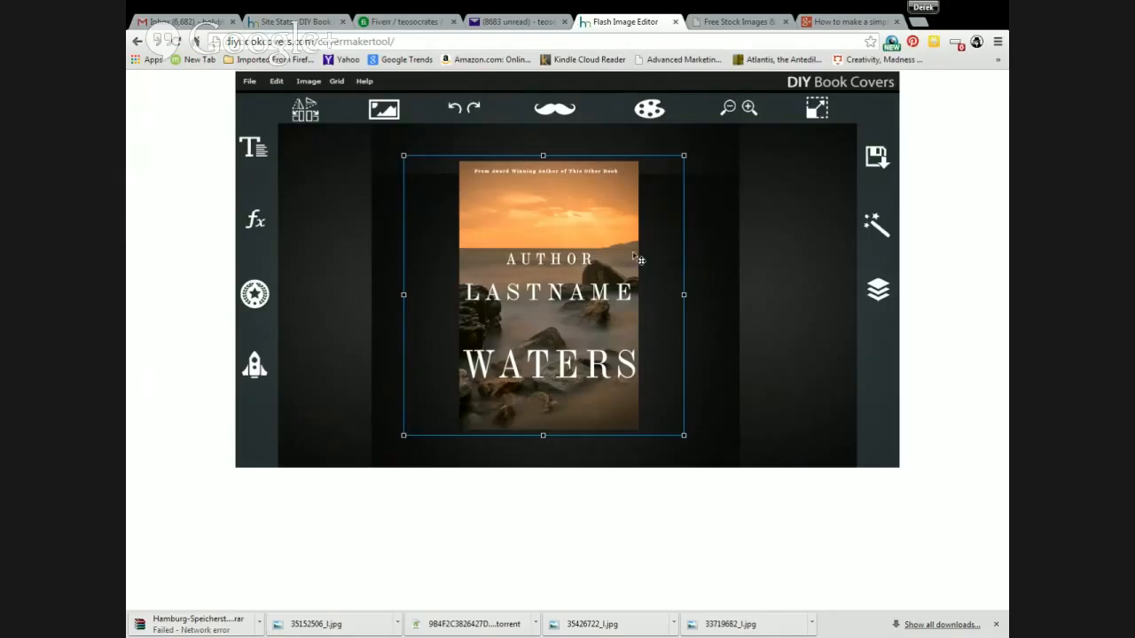
key(Delete)
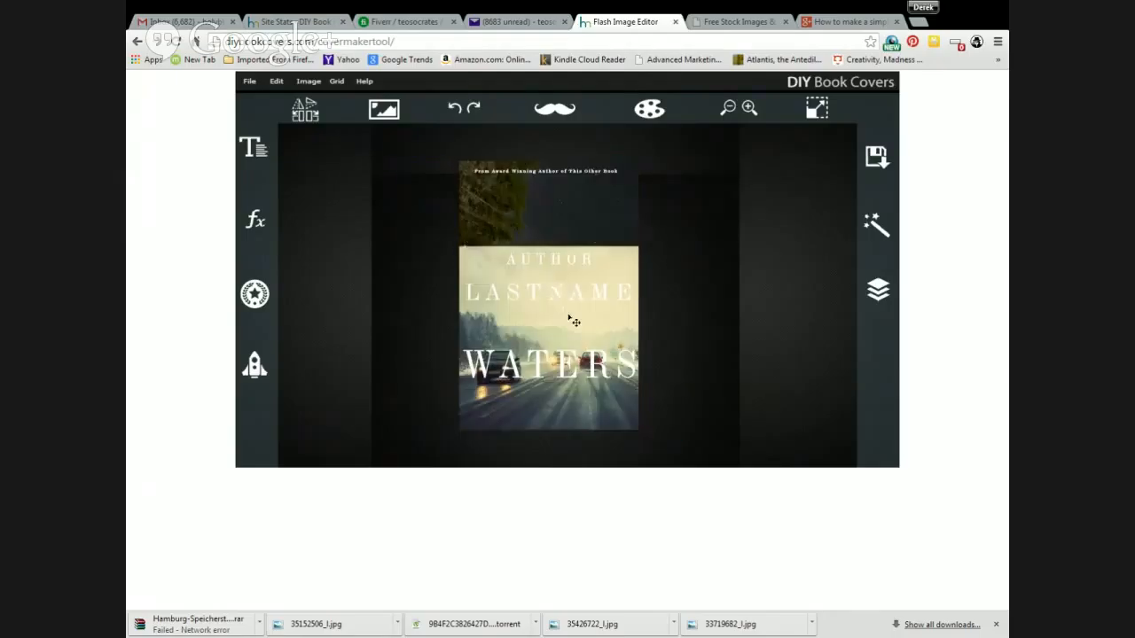
click(570, 317)
drag(547, 332, 521, 326)
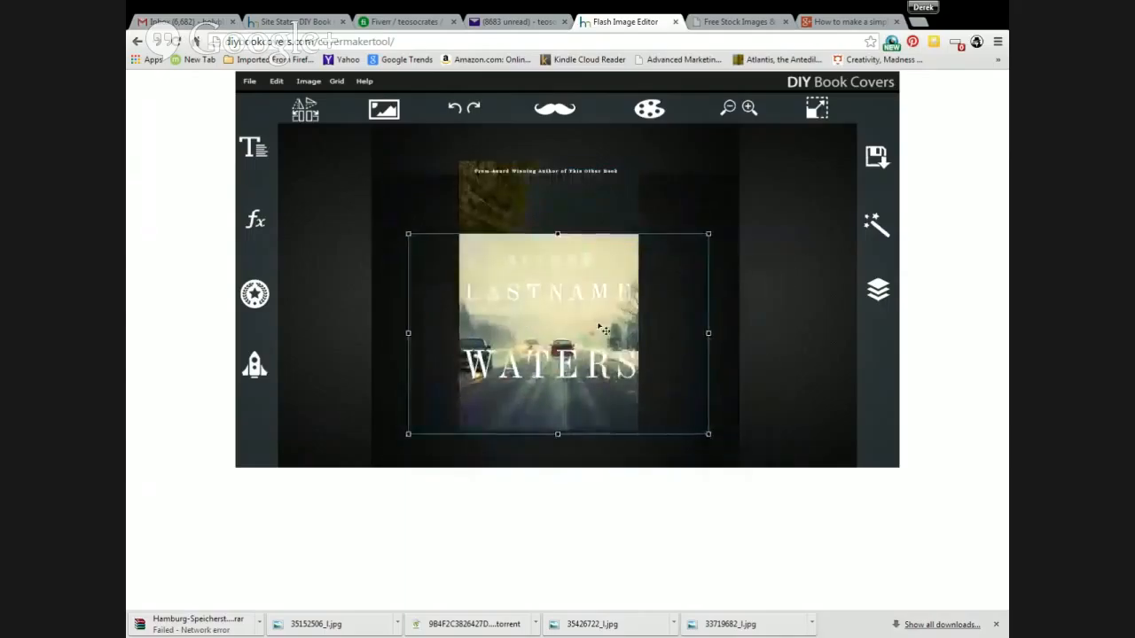
Step: Hide the road photo layer so the dark forest and night-sky background shows behind the text
click(878, 291)
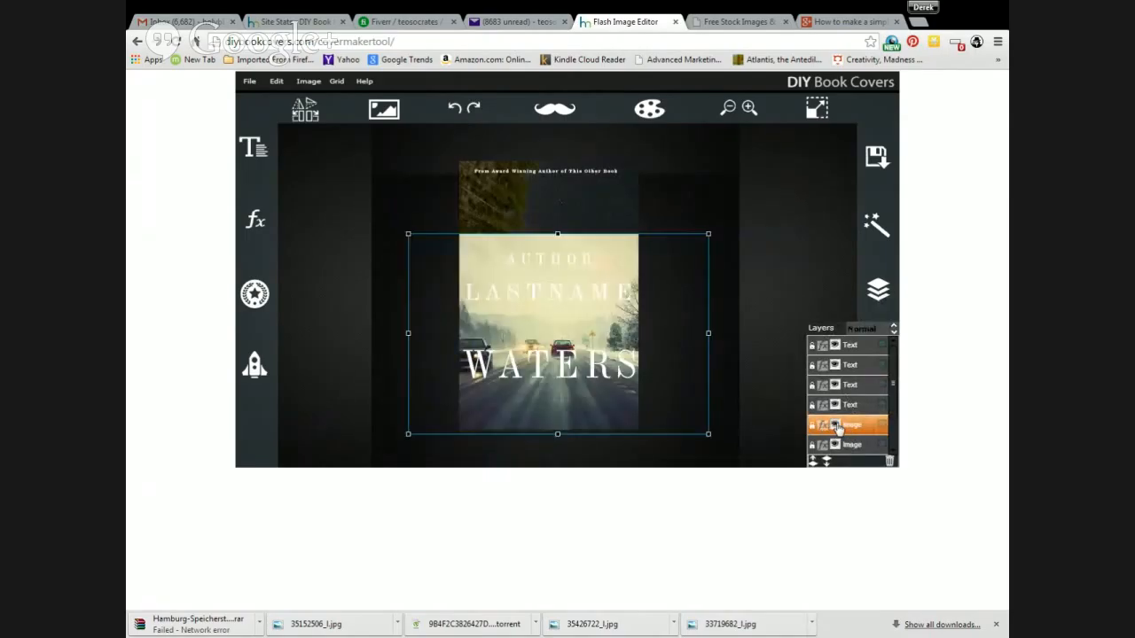
click(835, 426)
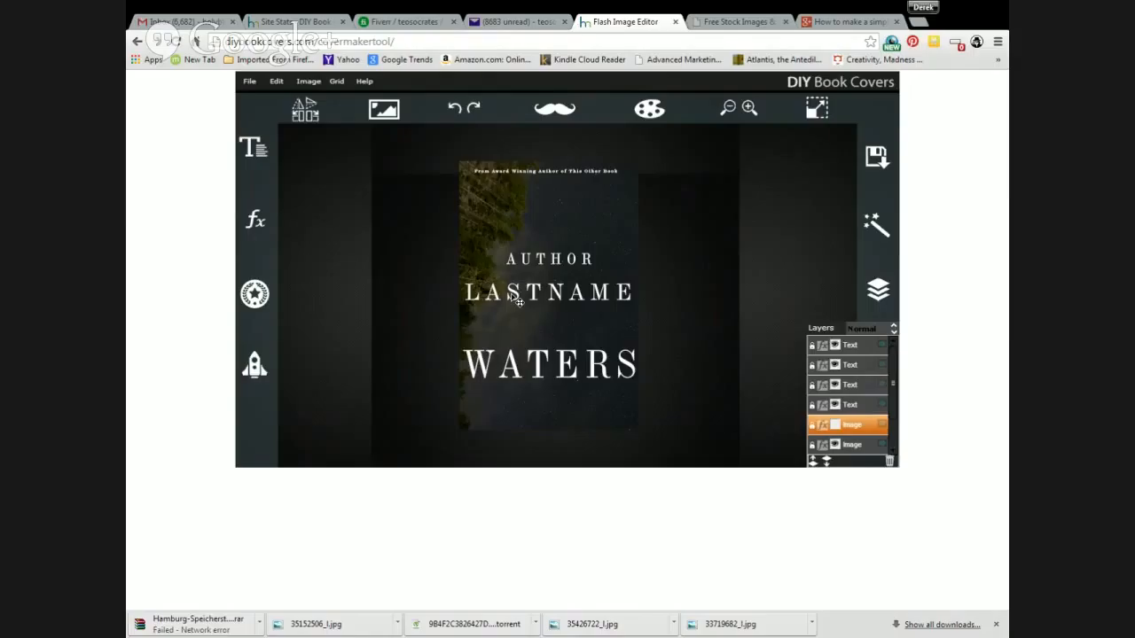
Step: Rearrange the text, moving WATERS up beneath the praise line and LASTNAME near the cover's lower edge with AUTHOR just above it
click(568, 379)
drag(555, 386, 555, 235)
click(565, 306)
drag(565, 305, 565, 404)
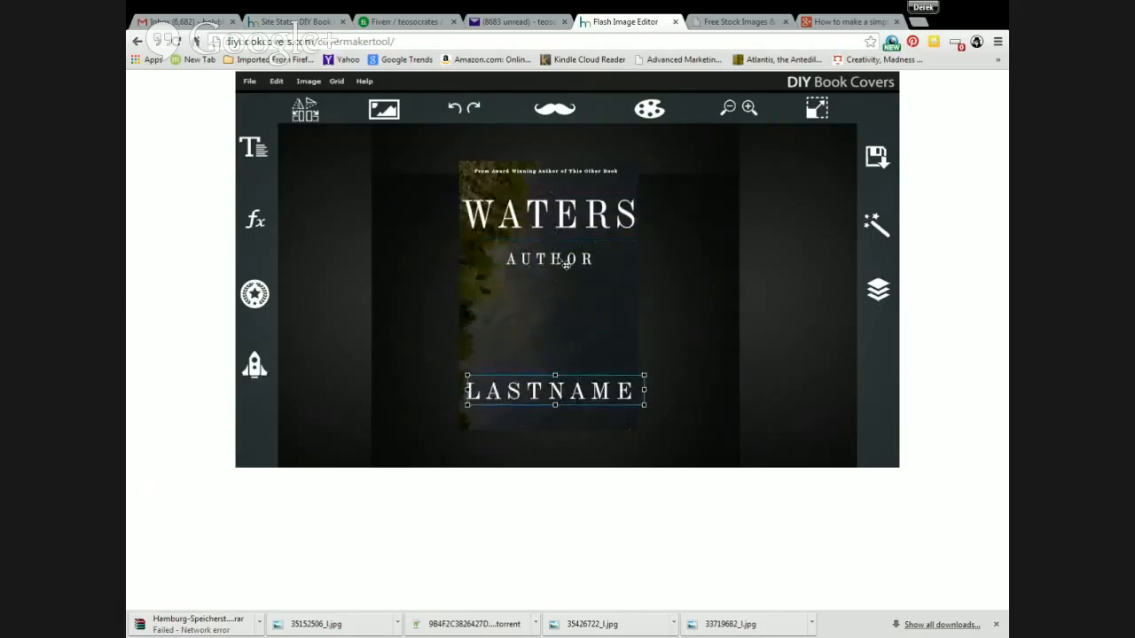
click(563, 263)
drag(551, 266, 561, 367)
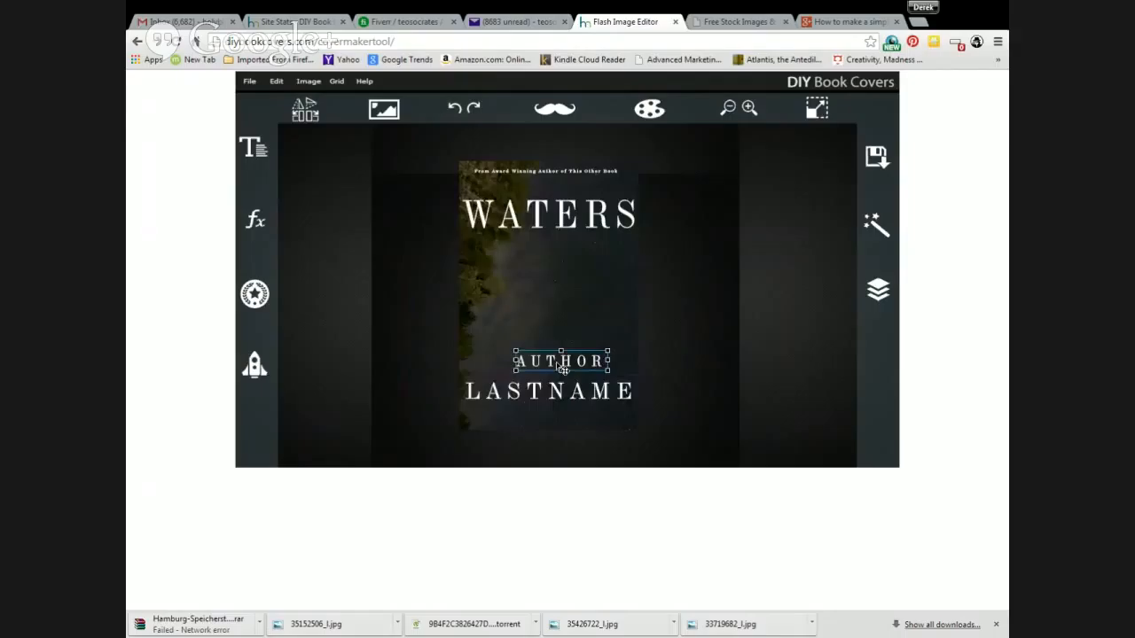
Step: Try the WATERS title in IM FELL DW Pica SC and in a wide, thin capital serif font
click(553, 221)
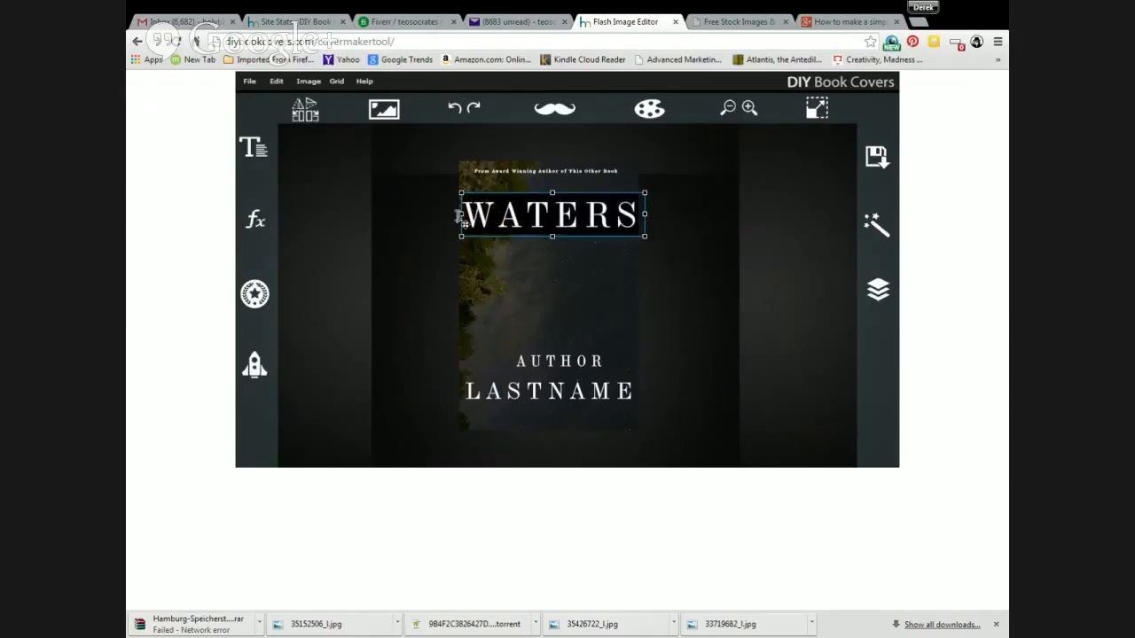
click(255, 150)
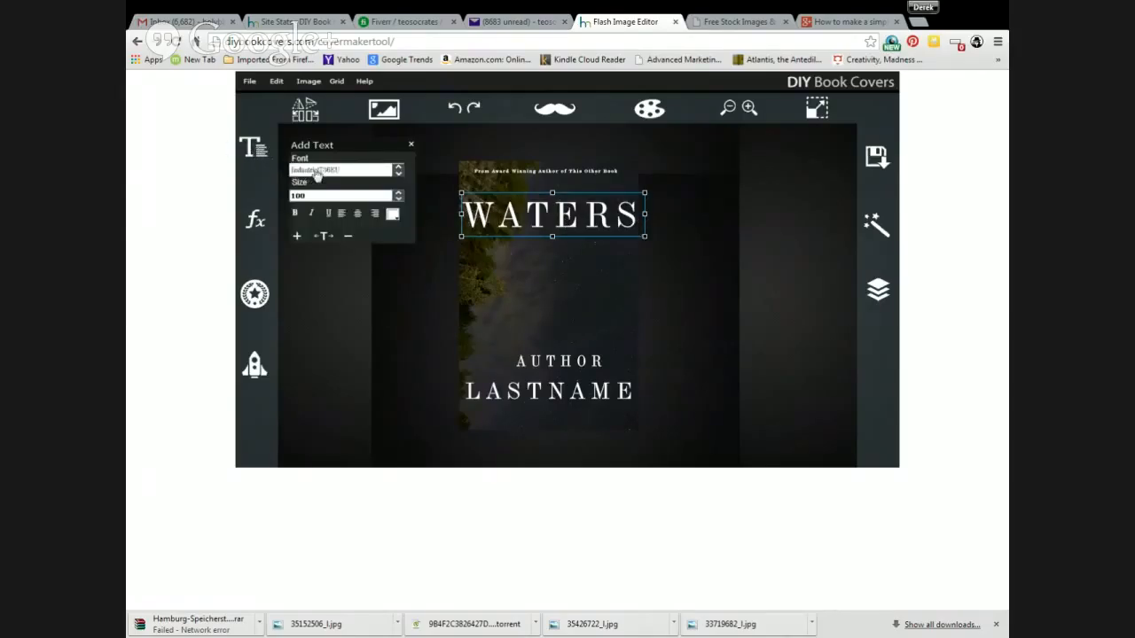
click(314, 172)
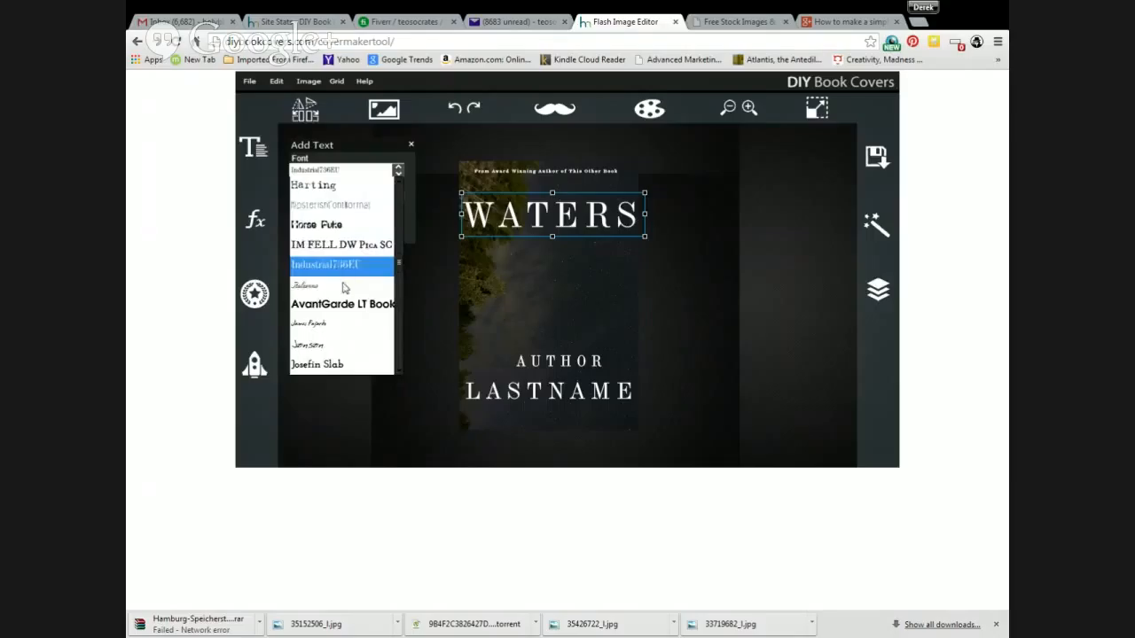
click(358, 252)
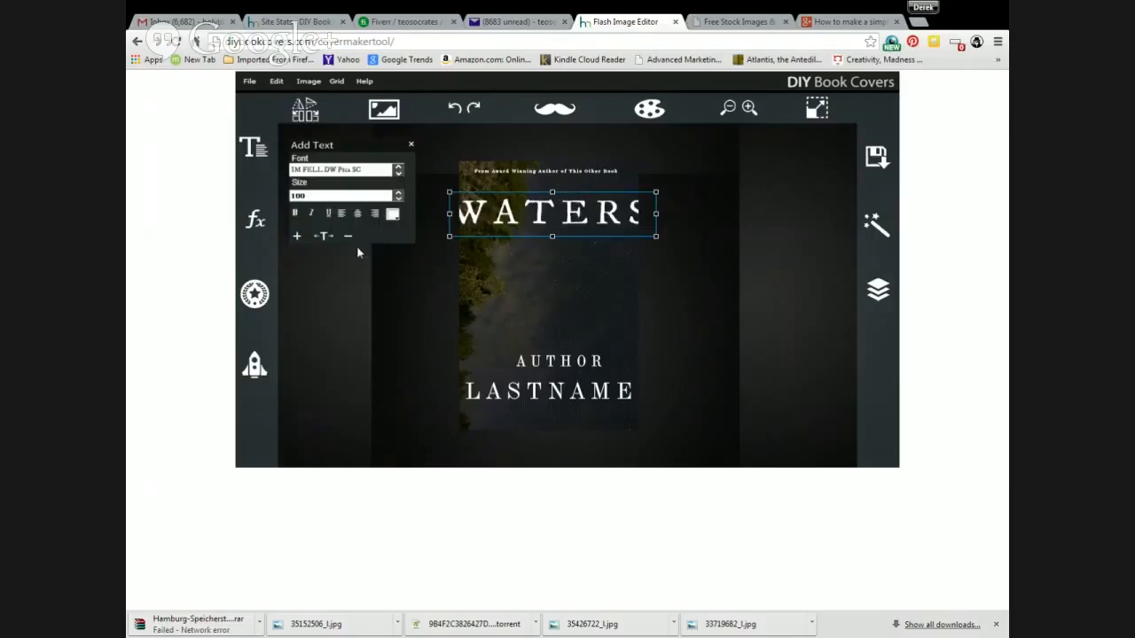
click(315, 172)
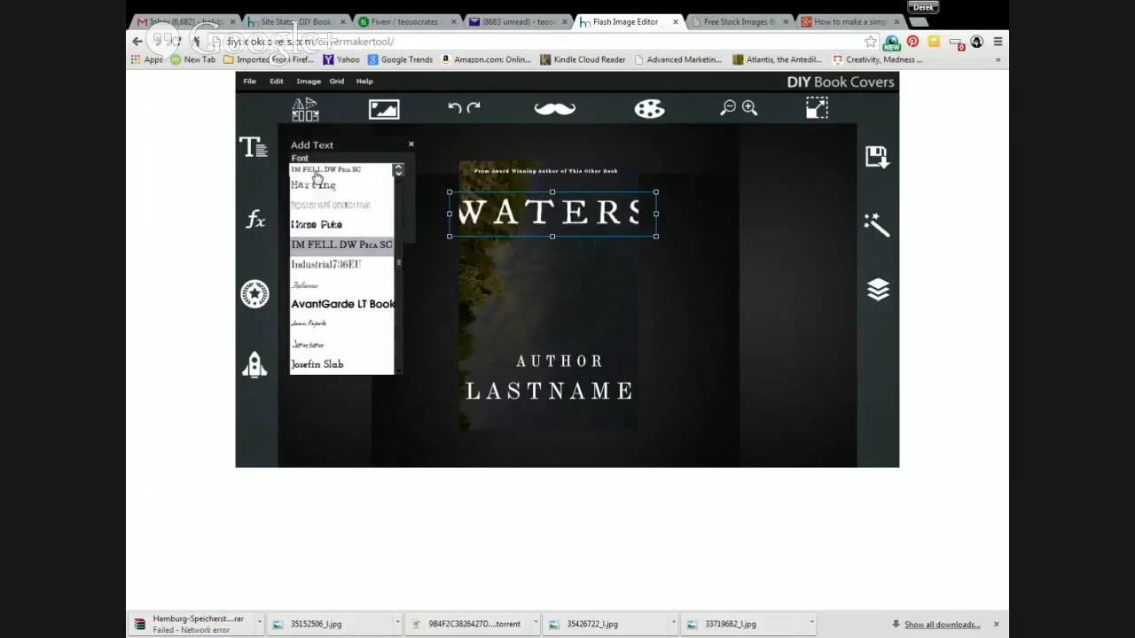
scroll(340, 293, down, 5)
click(342, 272)
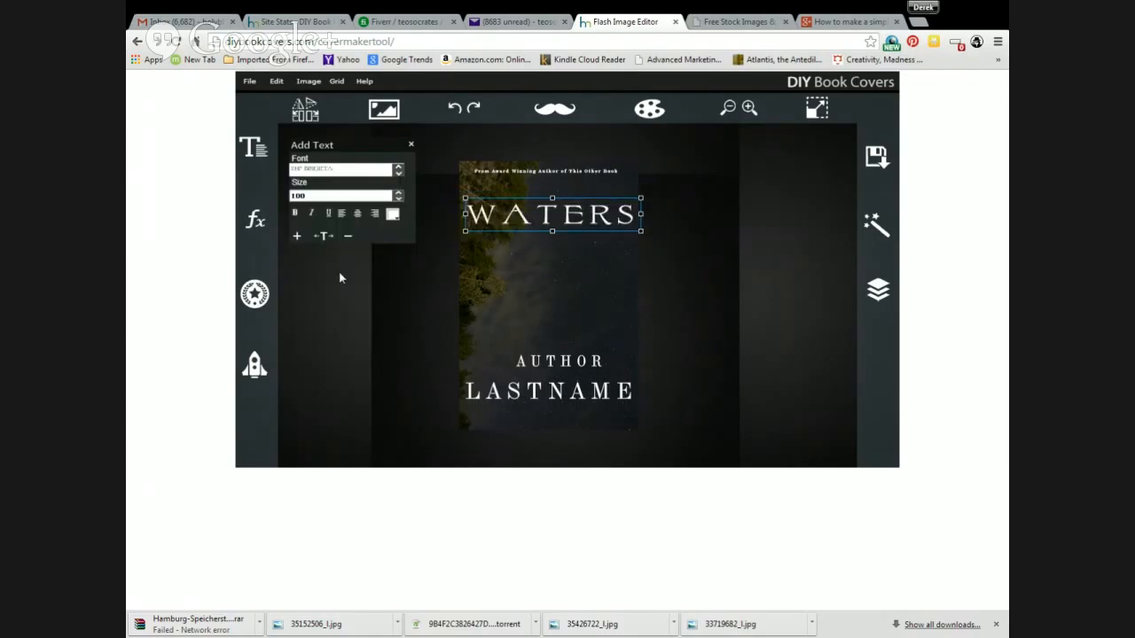
Step: Try a wide decorative serif on WATERS, and settle on a tall, narrow, futuristic font for the title
click(358, 170)
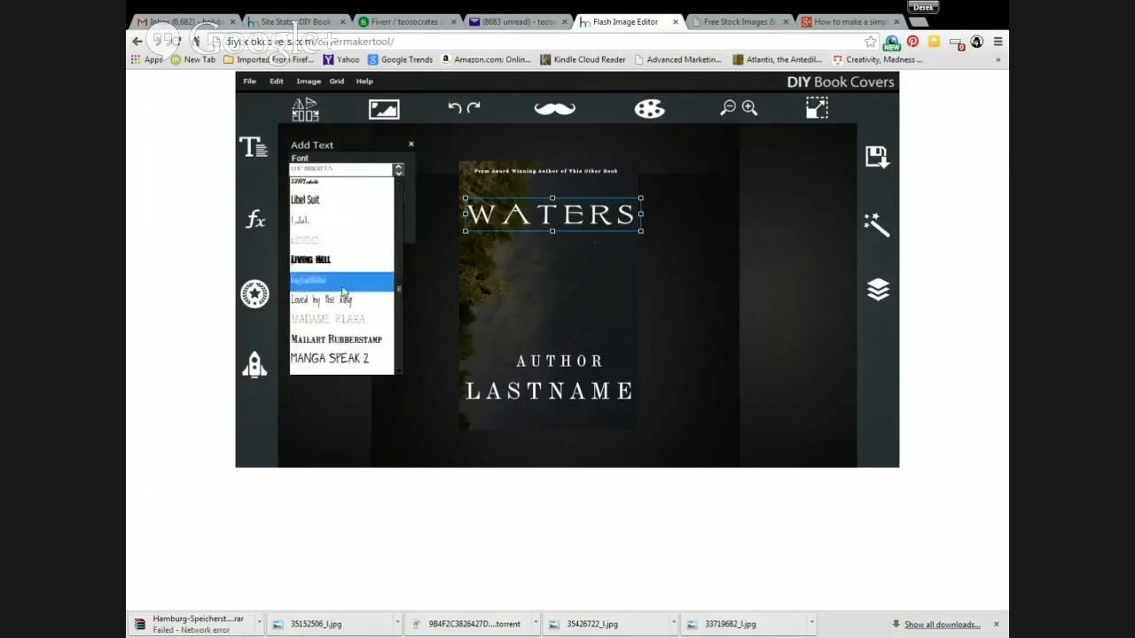
click(327, 222)
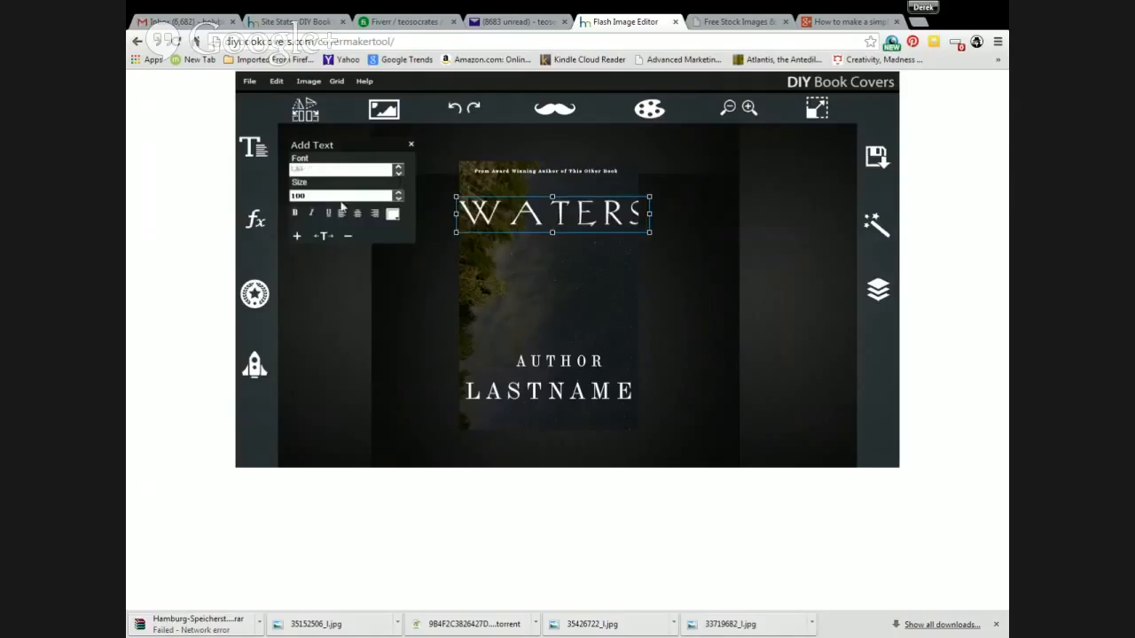
click(352, 169)
click(337, 282)
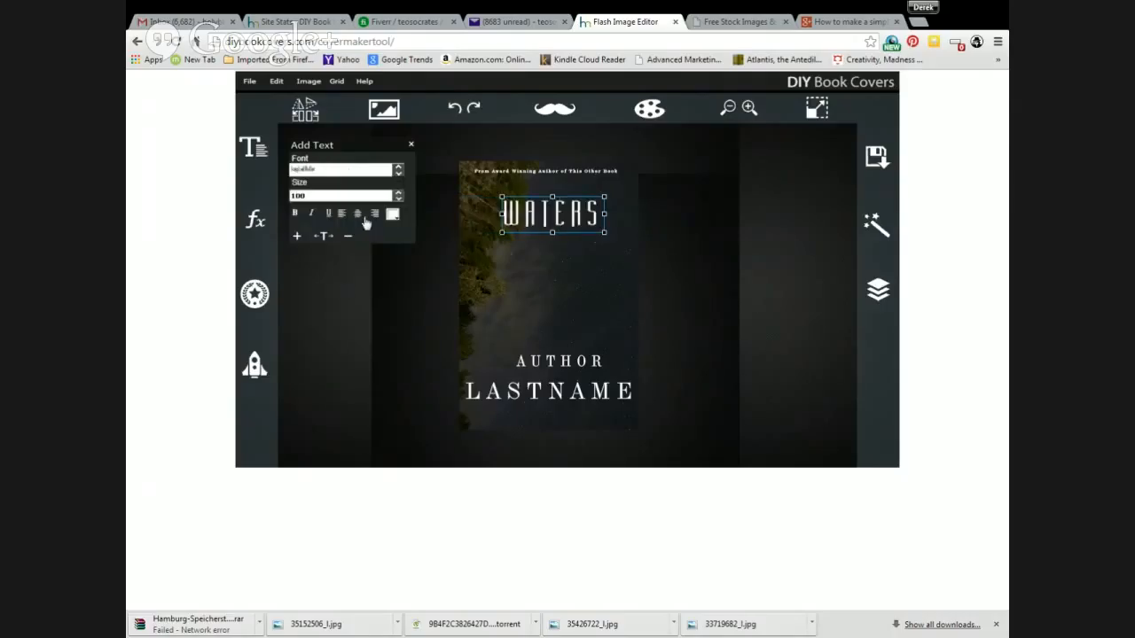
Step: Move the WATERS title down toward the middle of the cover and enlarge it slightly, leaving it deselected
click(559, 221)
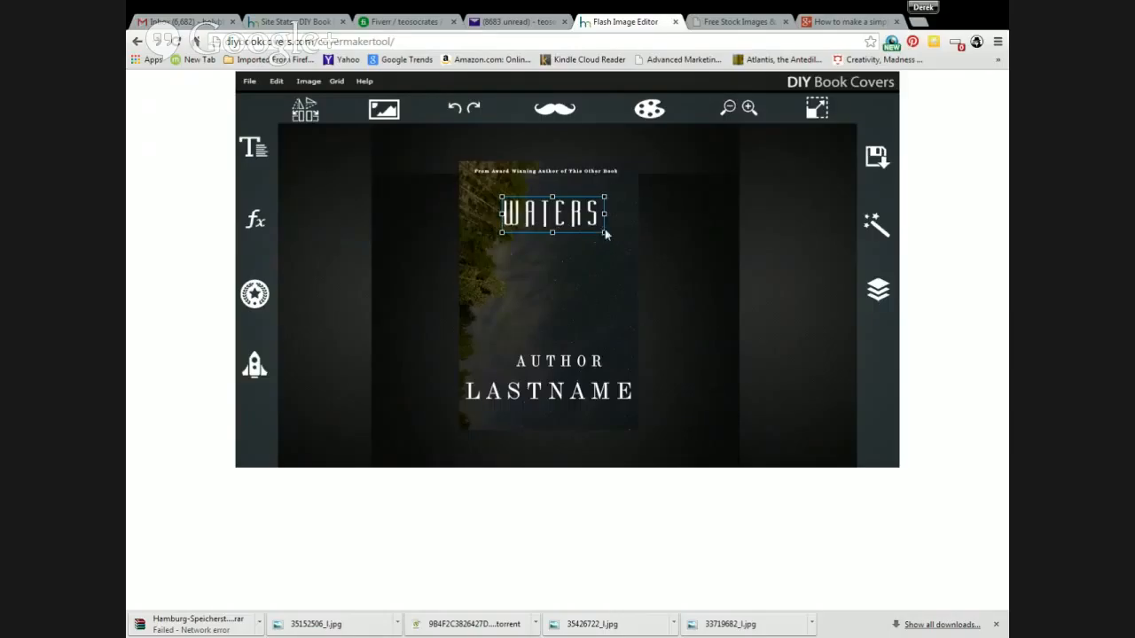
drag(590, 226, 594, 277)
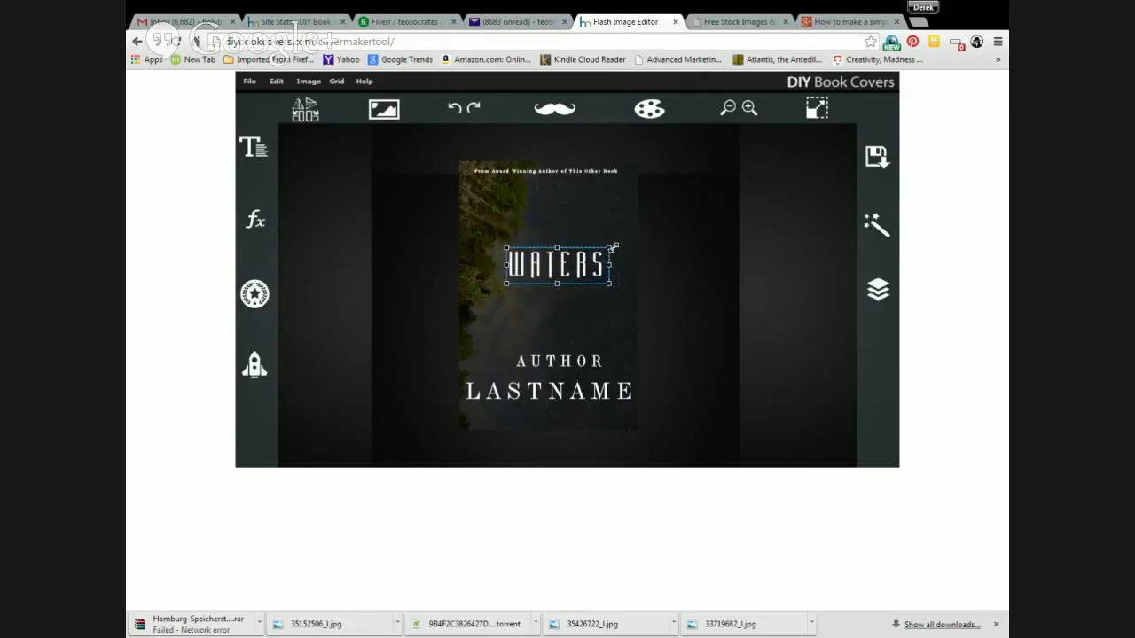
drag(608, 247, 620, 242)
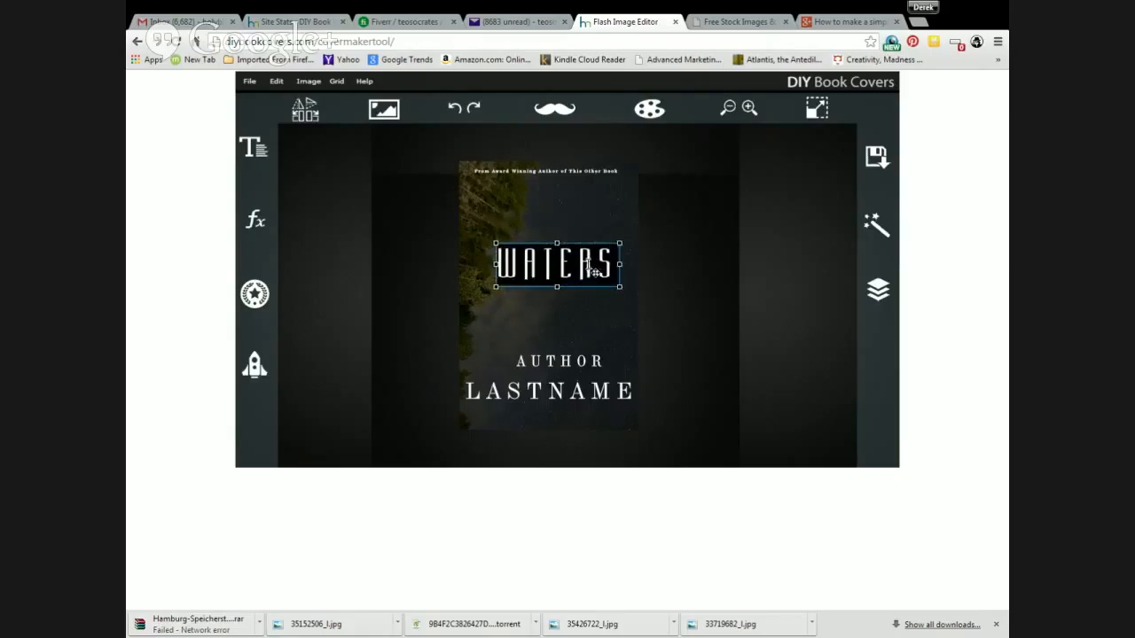
click(652, 259)
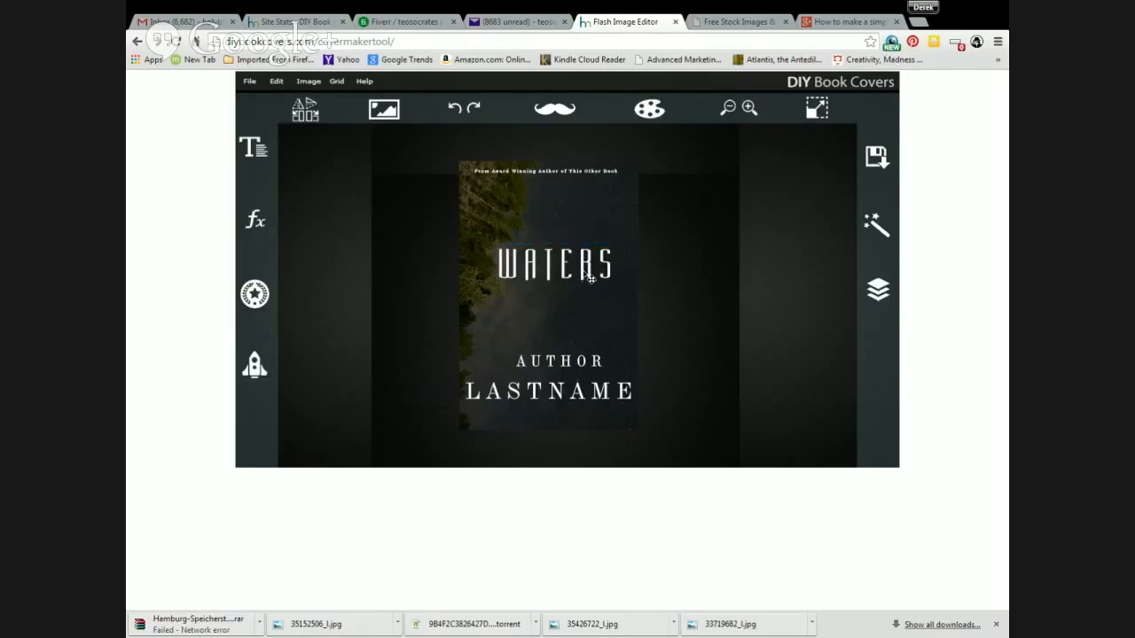
Step: Shift the forest and night-sky background sideways and move it back to cover the page, leaving it deselected
drag(602, 322, 686, 321)
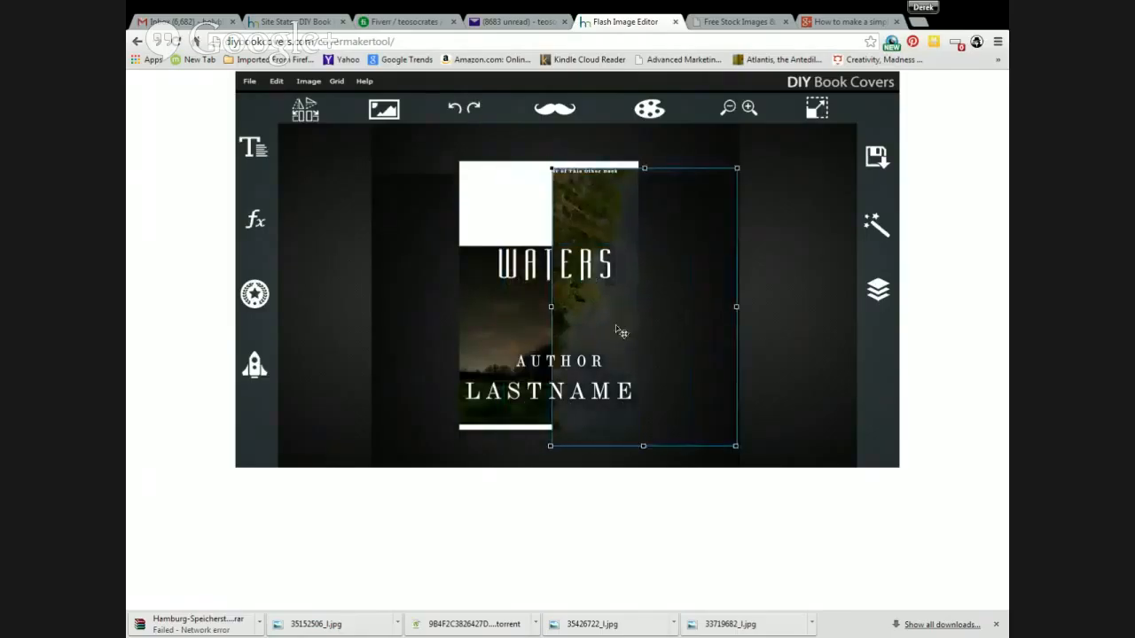
drag(616, 325, 527, 320)
click(676, 310)
Step: Hide the topmost text layer in the layer stack and select the text layer directly beneath it
click(574, 268)
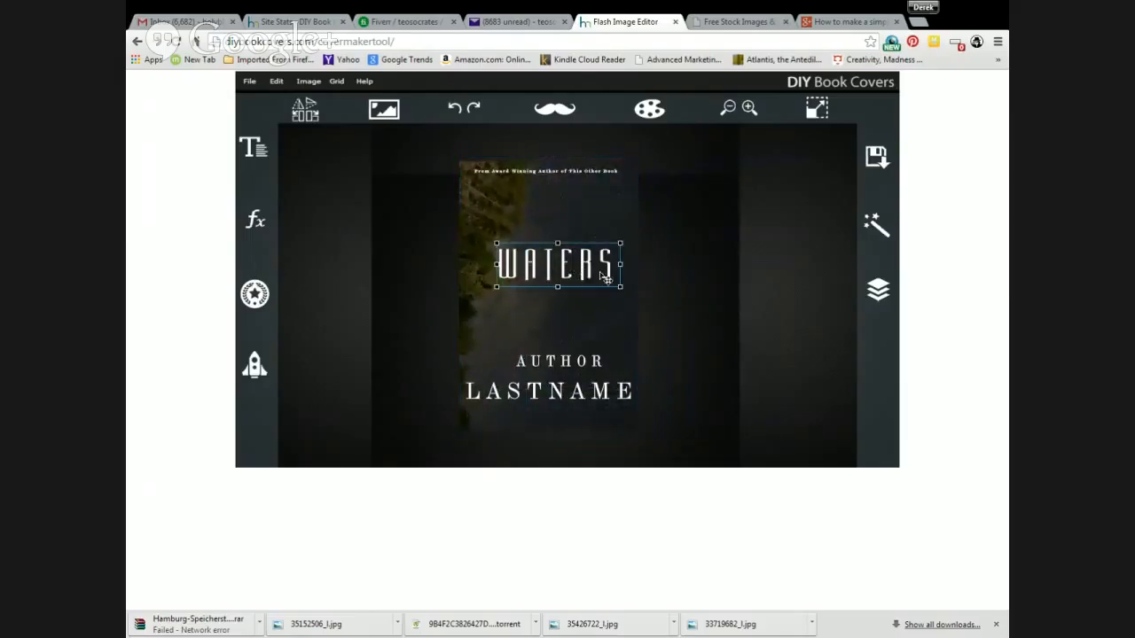
click(878, 291)
click(833, 352)
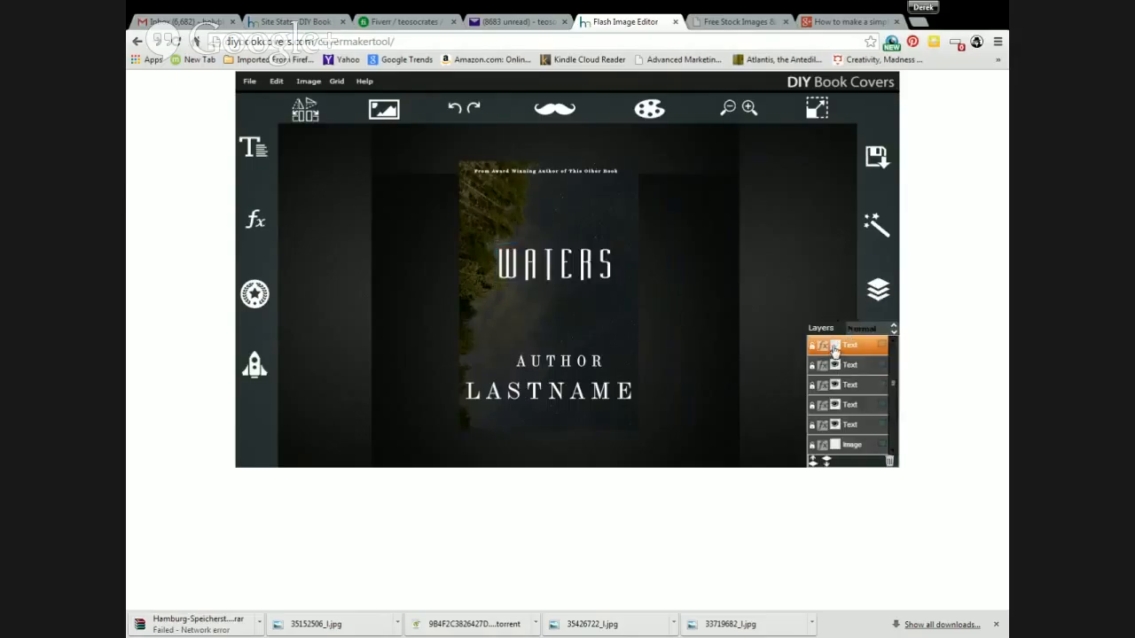
click(850, 364)
Step: Browse the available fonts for the WATERS title and try to apply Gar-A-MondTall
click(553, 288)
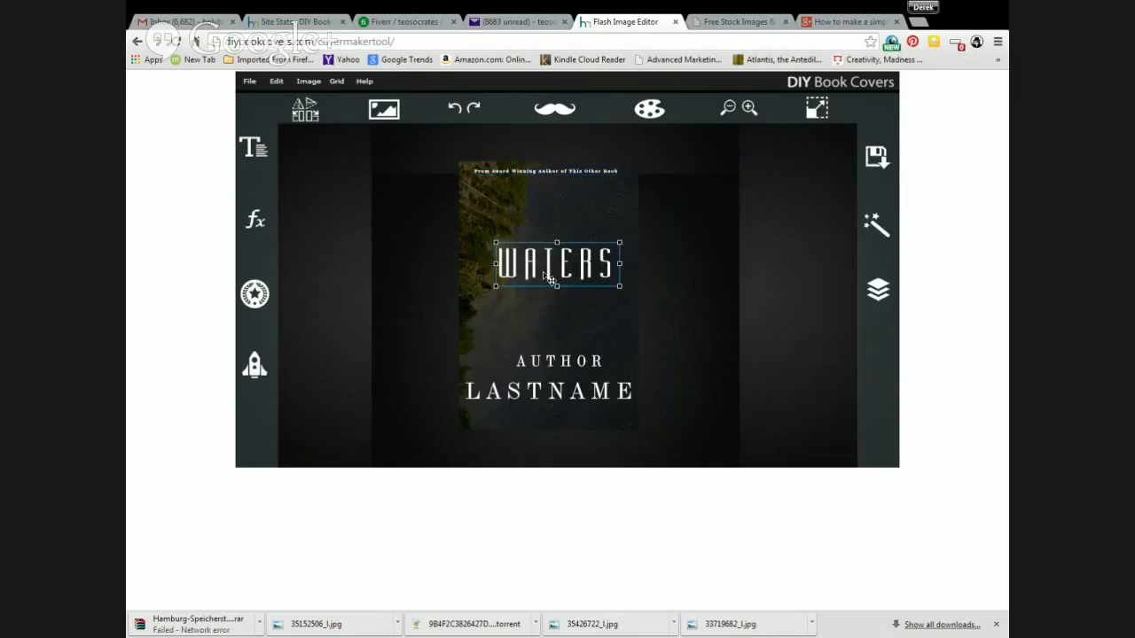
click(263, 158)
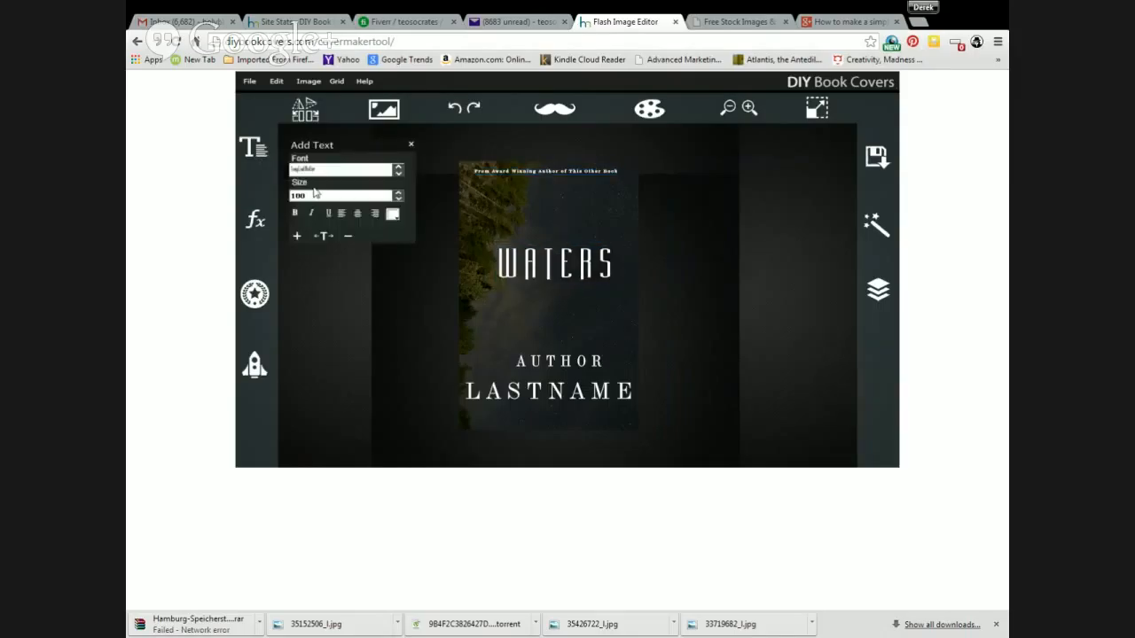
click(323, 177)
scroll(346, 302, down, 3)
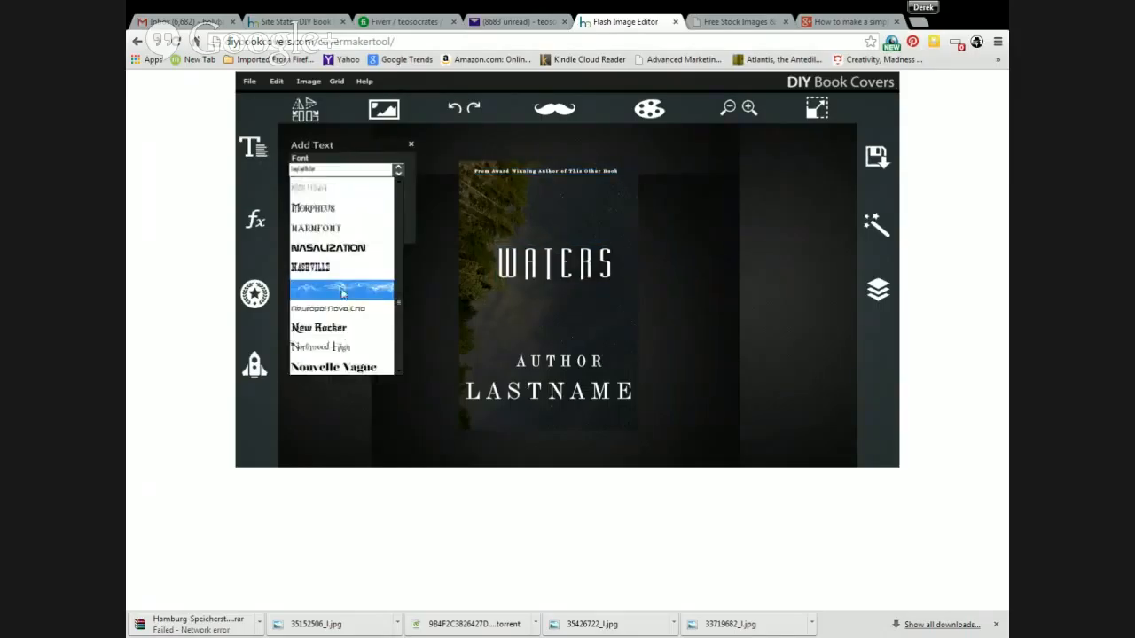
scroll(355, 277, down, 3)
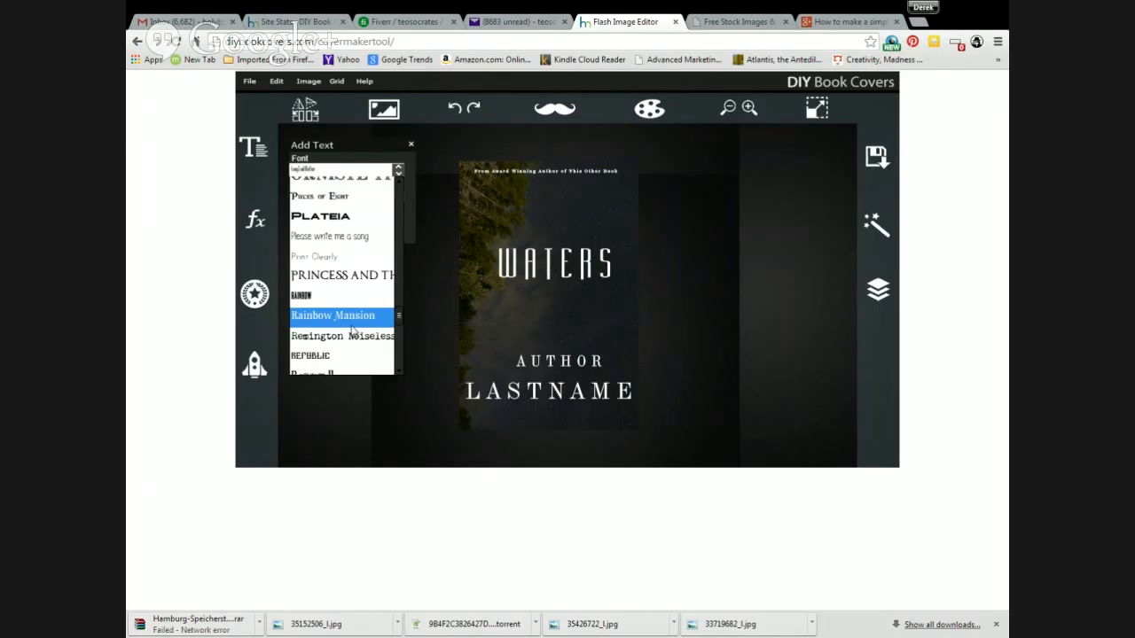
scroll(352, 329, down, 4)
scroll(351, 301, down, 5)
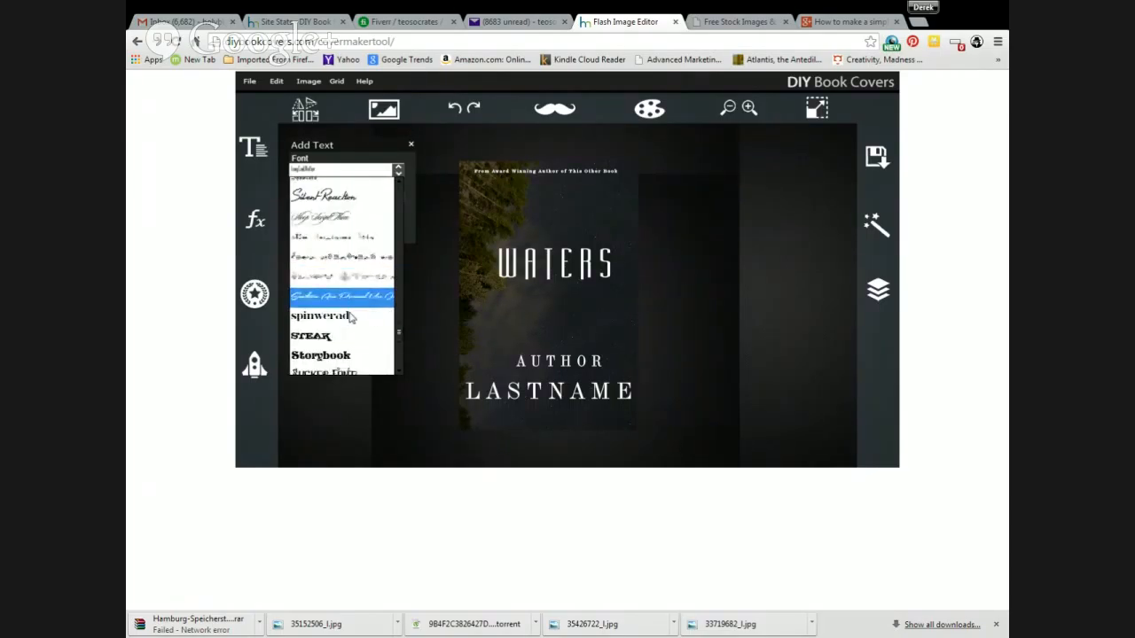
scroll(351, 306, down, 5)
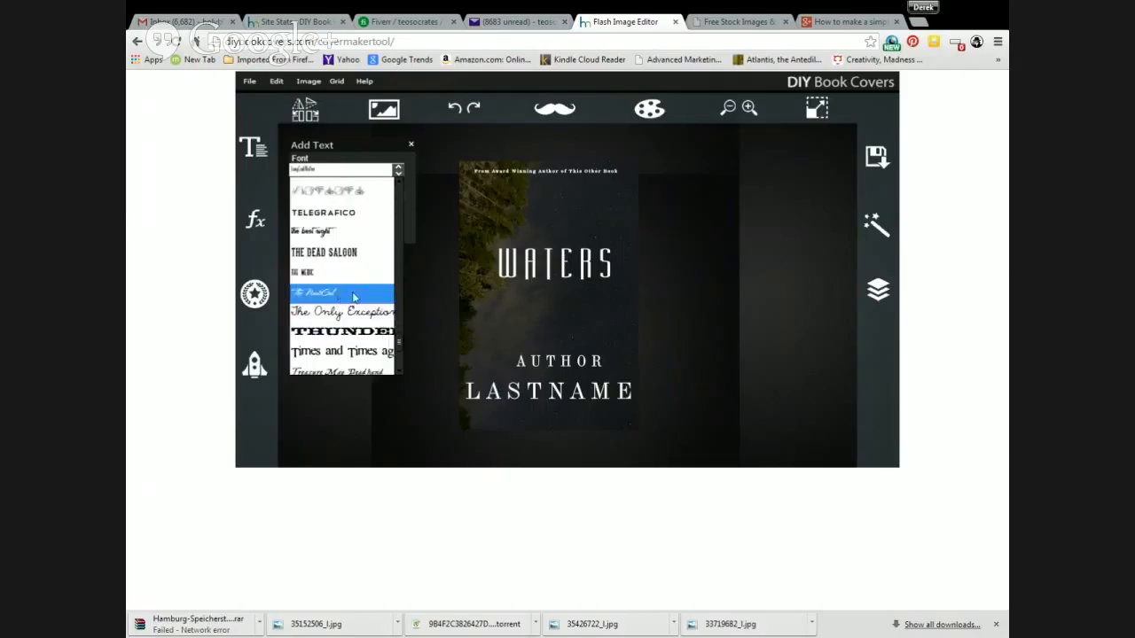
scroll(353, 297, down, 4)
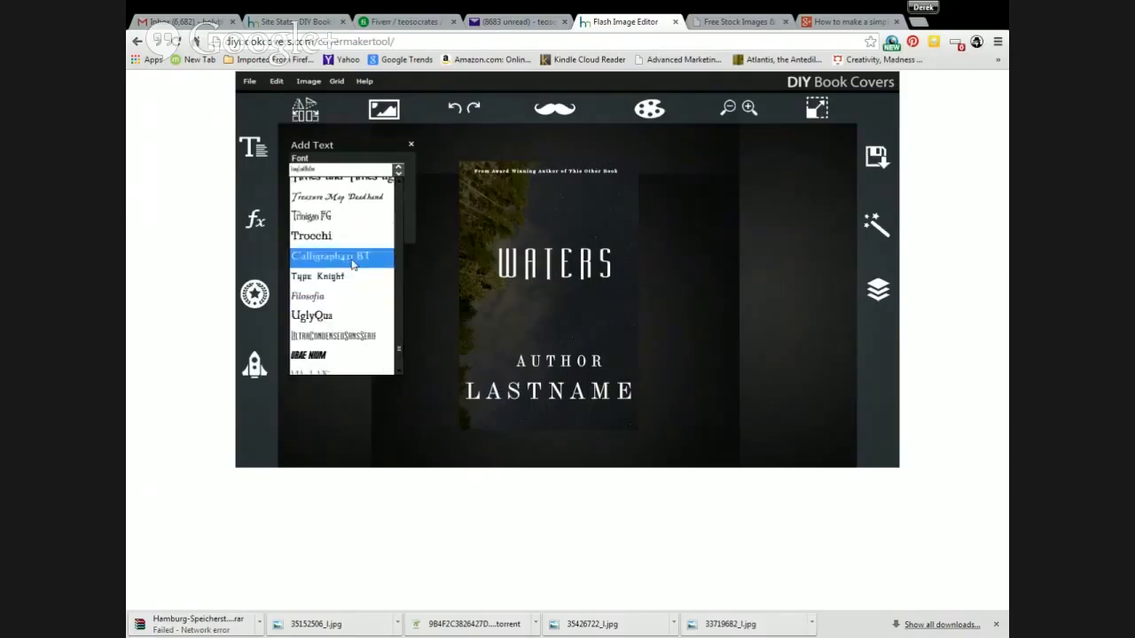
scroll(353, 293, down, 4)
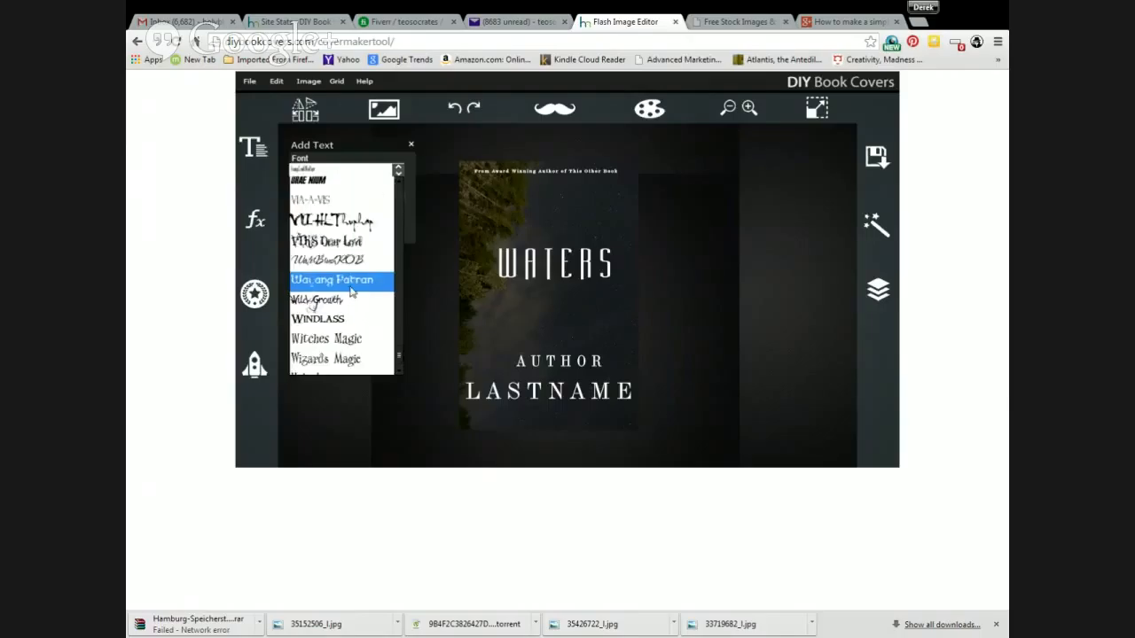
scroll(351, 287, up, 10)
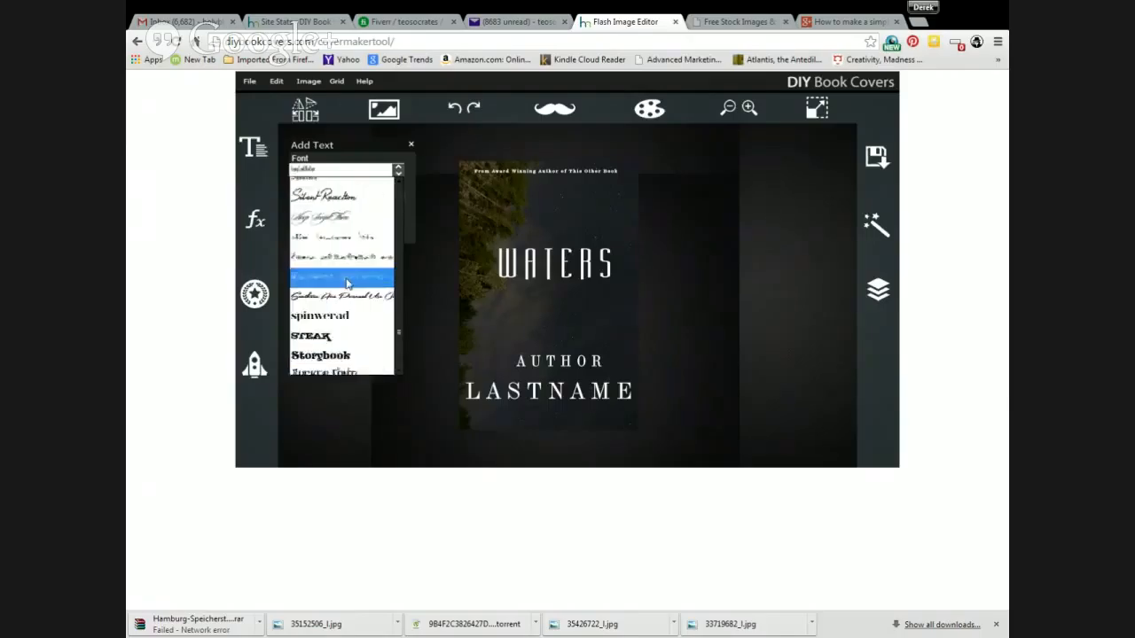
scroll(353, 284, up, 3)
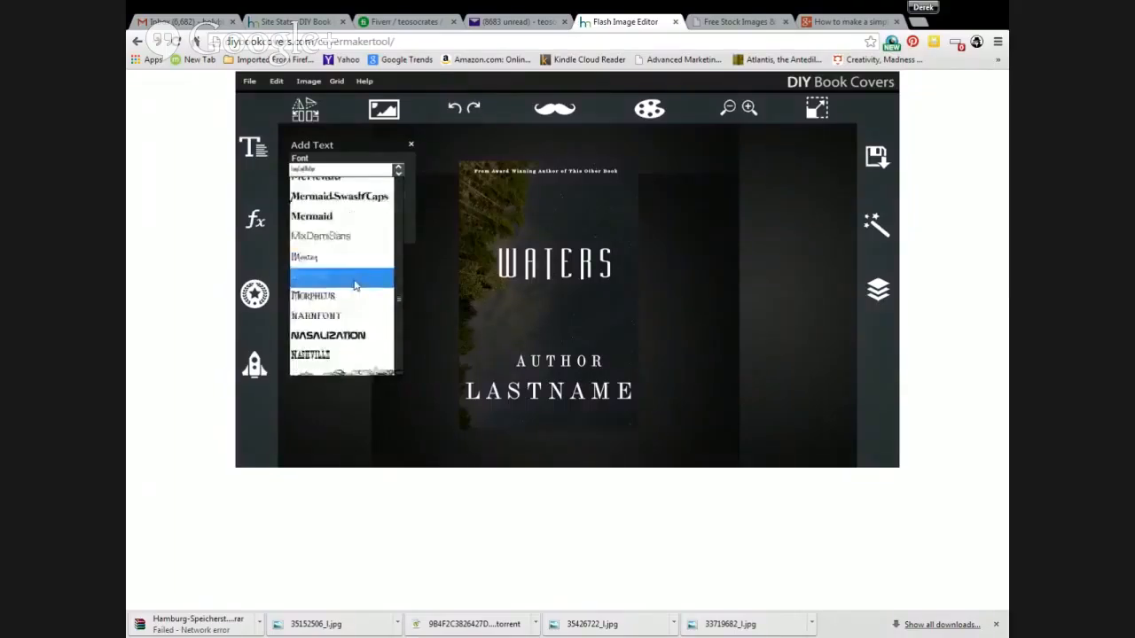
scroll(354, 286, down, 2)
scroll(356, 287, up, 2)
scroll(355, 286, up, 3)
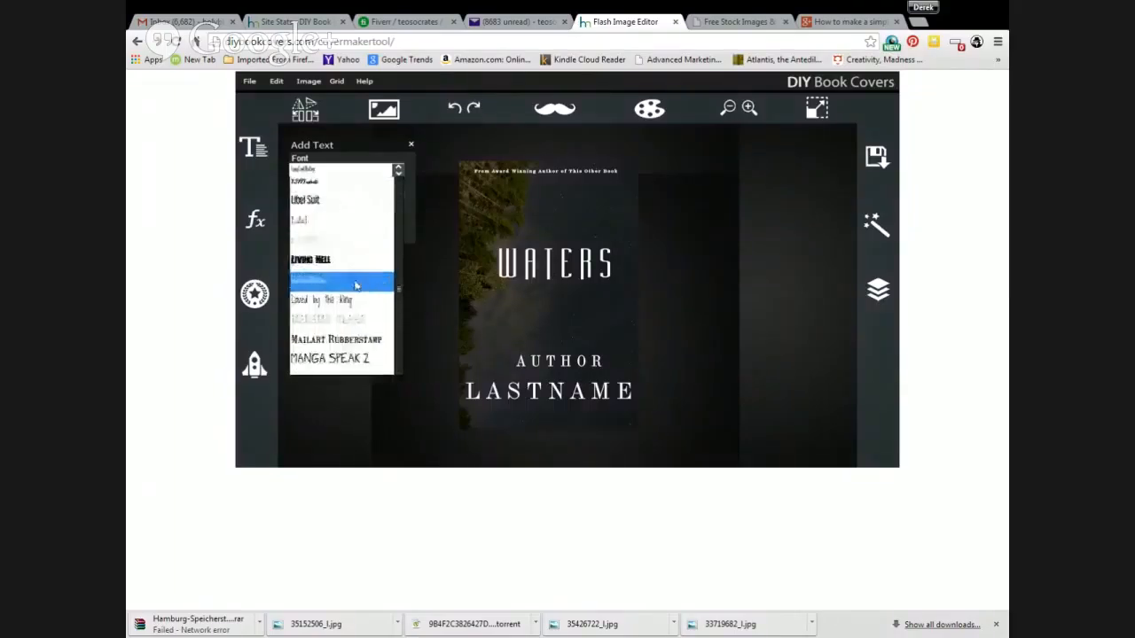
scroll(356, 285, up, 10)
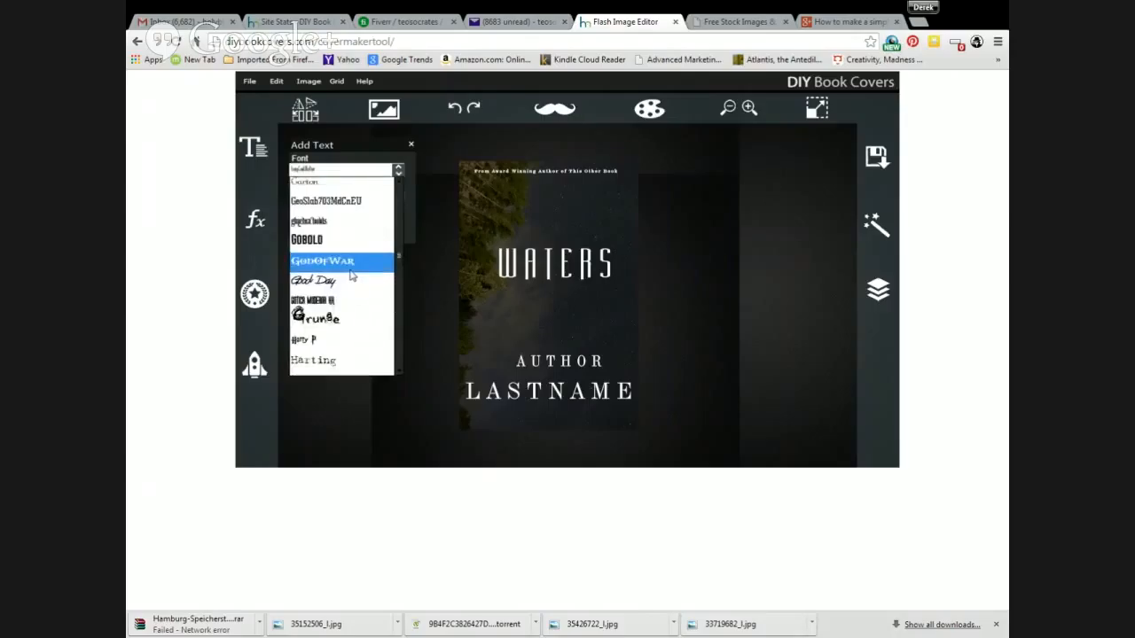
scroll(351, 277, up, 2)
click(344, 229)
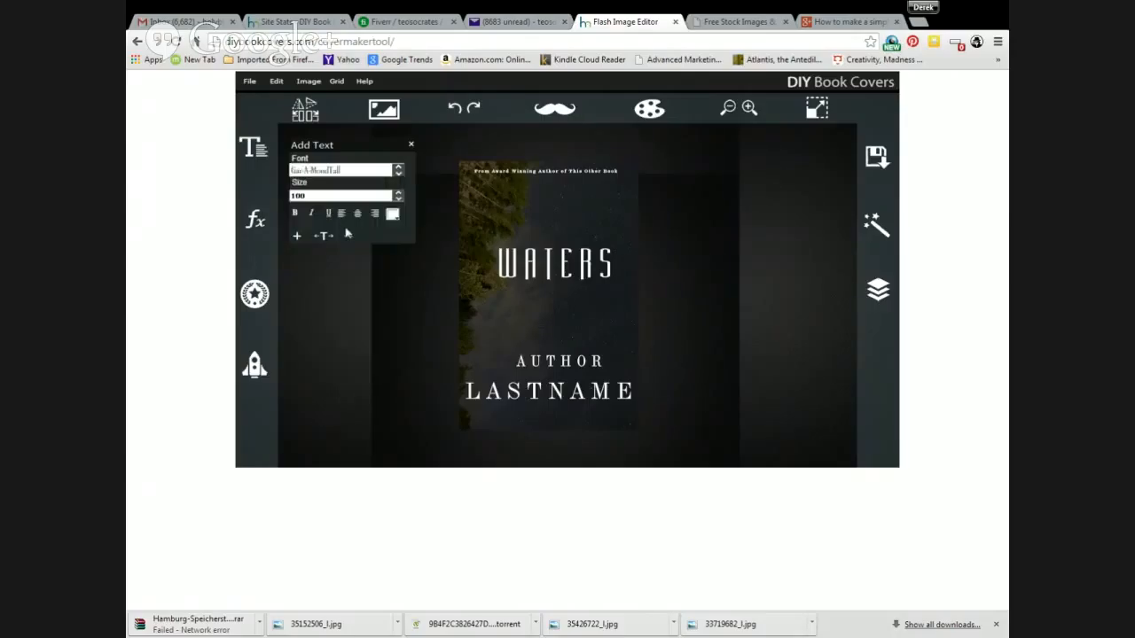
Step: Apply the Gar-A-MondTall font to the WATERS title, shrink it to fit within the cover and nudge it up slightly
click(559, 263)
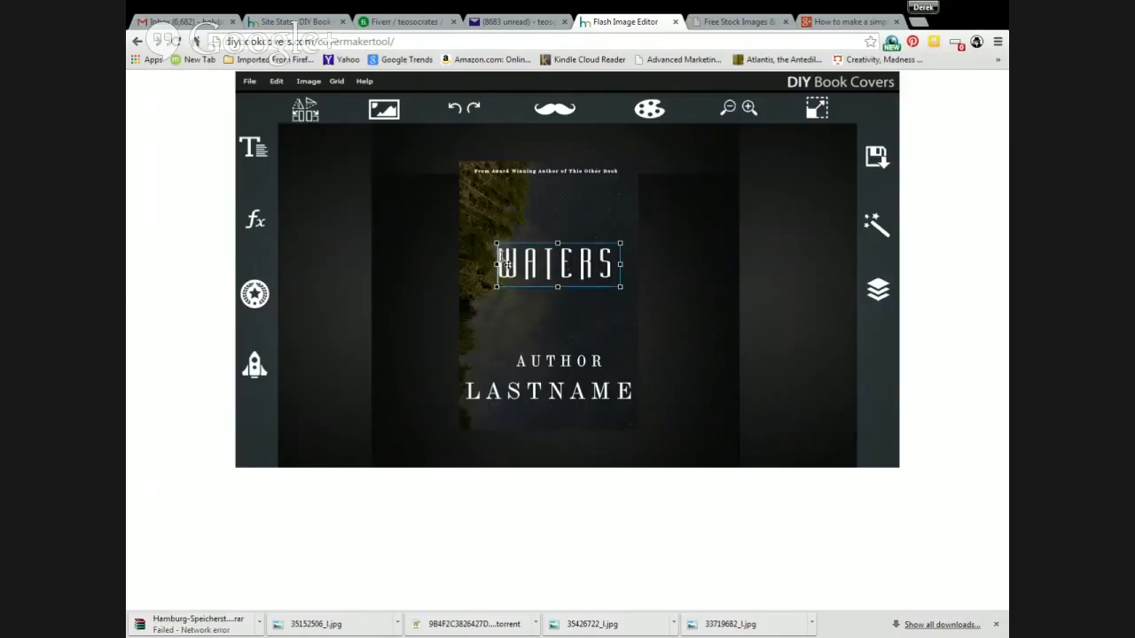
click(255, 148)
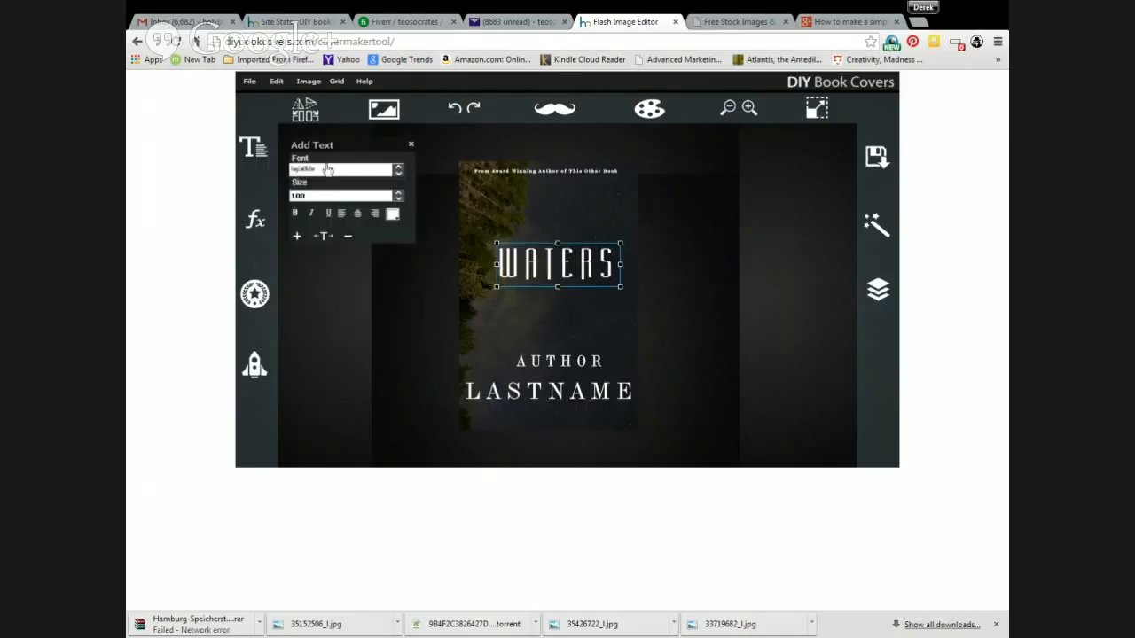
click(327, 170)
click(335, 228)
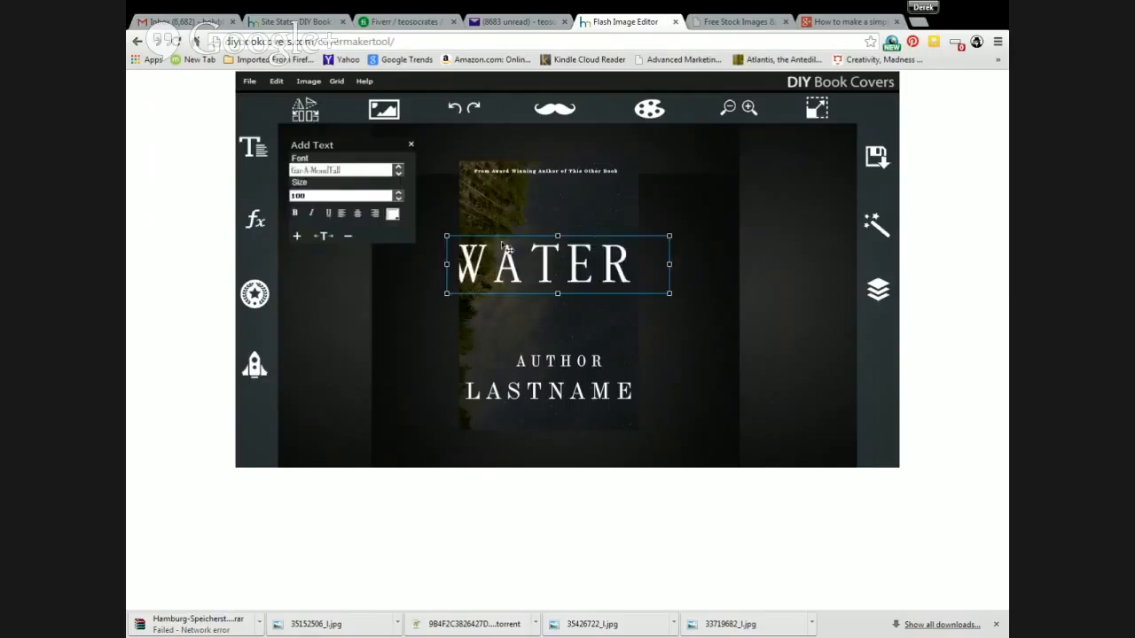
drag(667, 235, 628, 246)
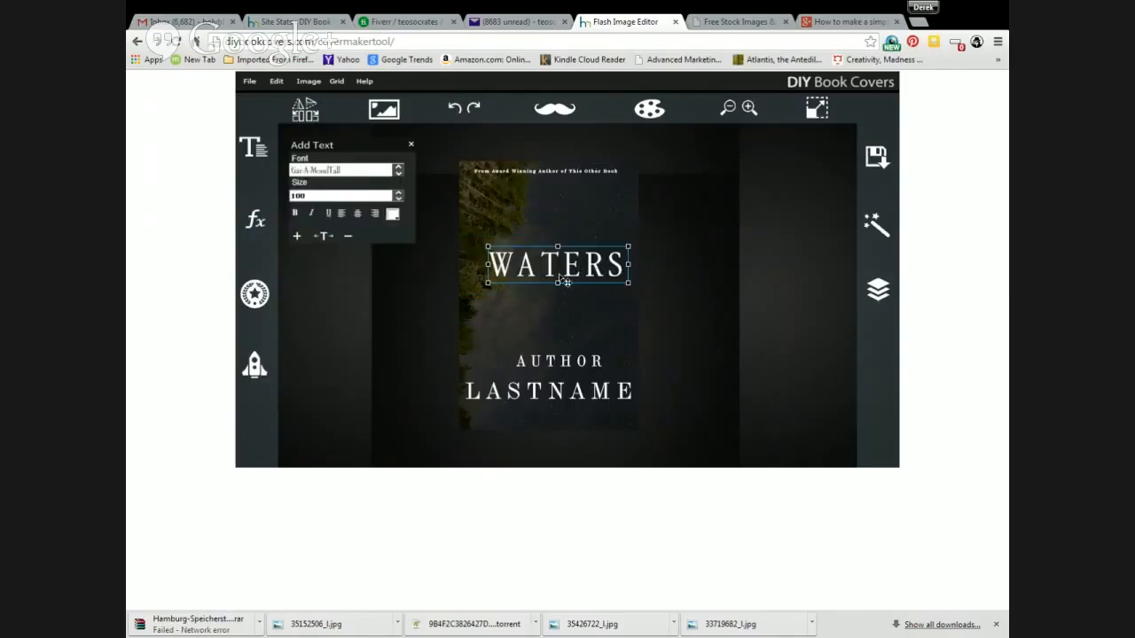
drag(558, 283, 560, 279)
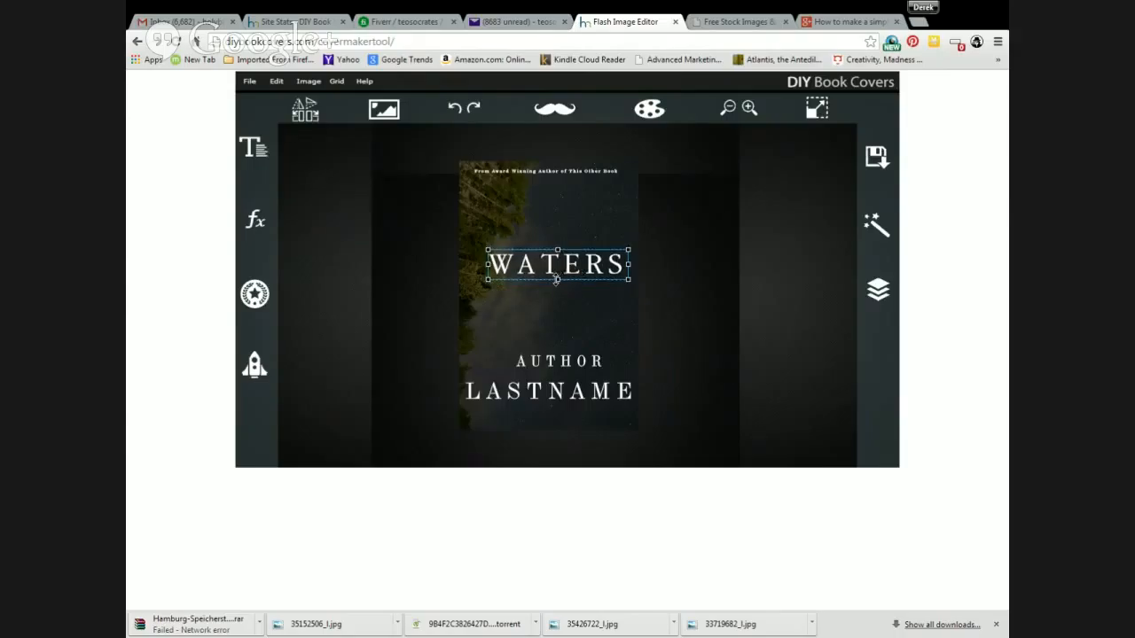
drag(587, 276, 584, 273)
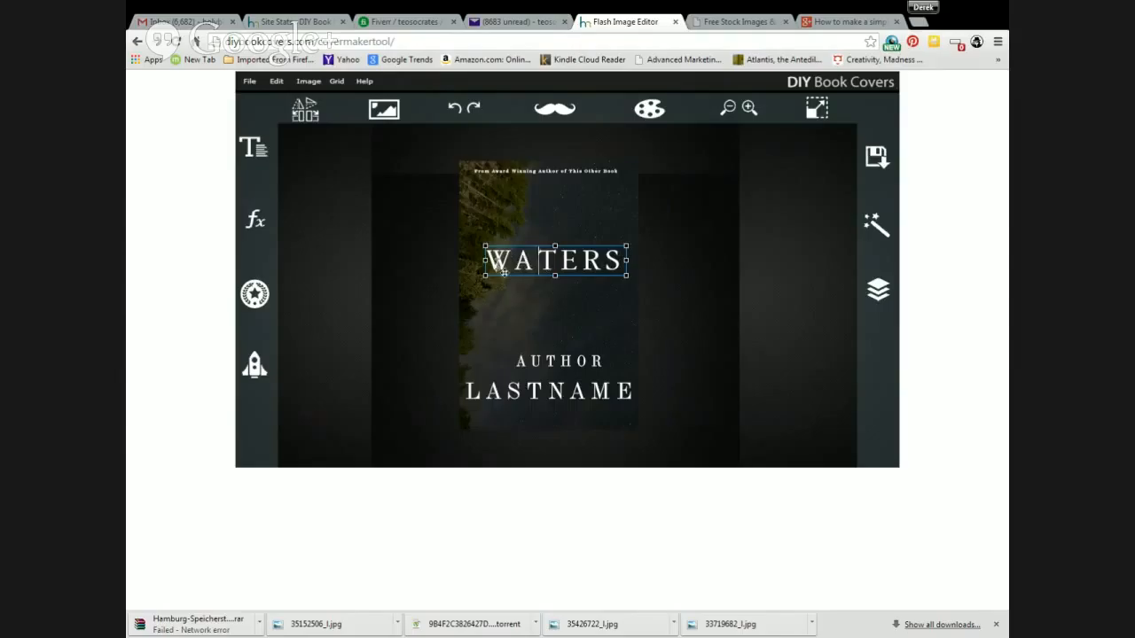
Step: Replace the WATERS title text with STARRY on the first line and NIGHT on the second
drag(493, 266, 635, 269)
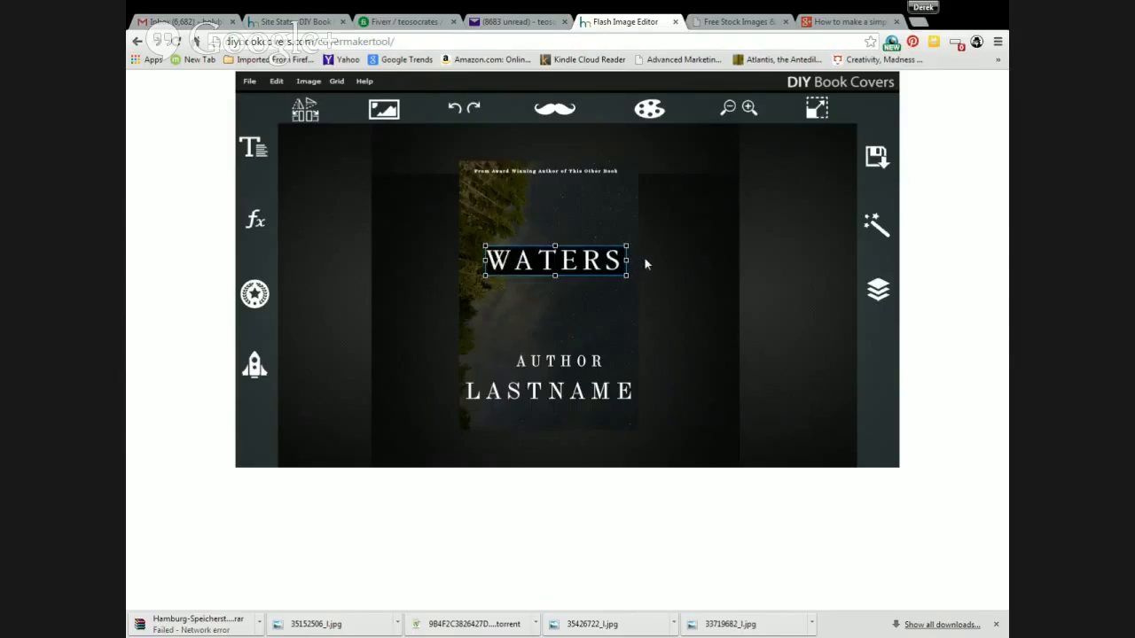
text(SATA)
key(BackSpace)
key(BackSpace)
key(BackSpace)
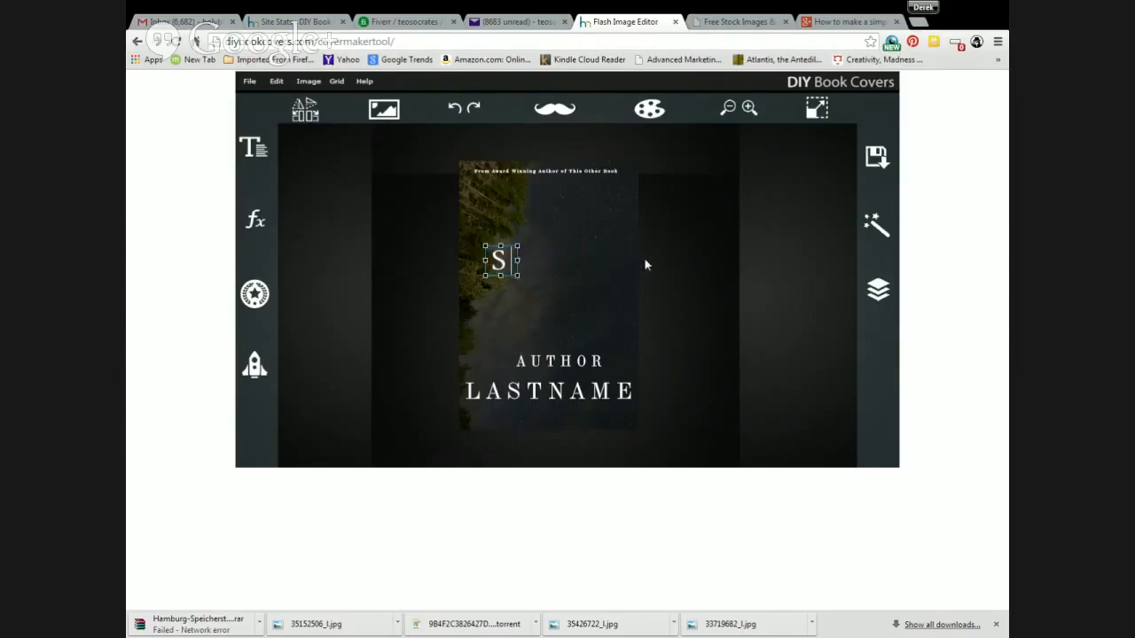
text(TARRY)
key(Return)
text(I)
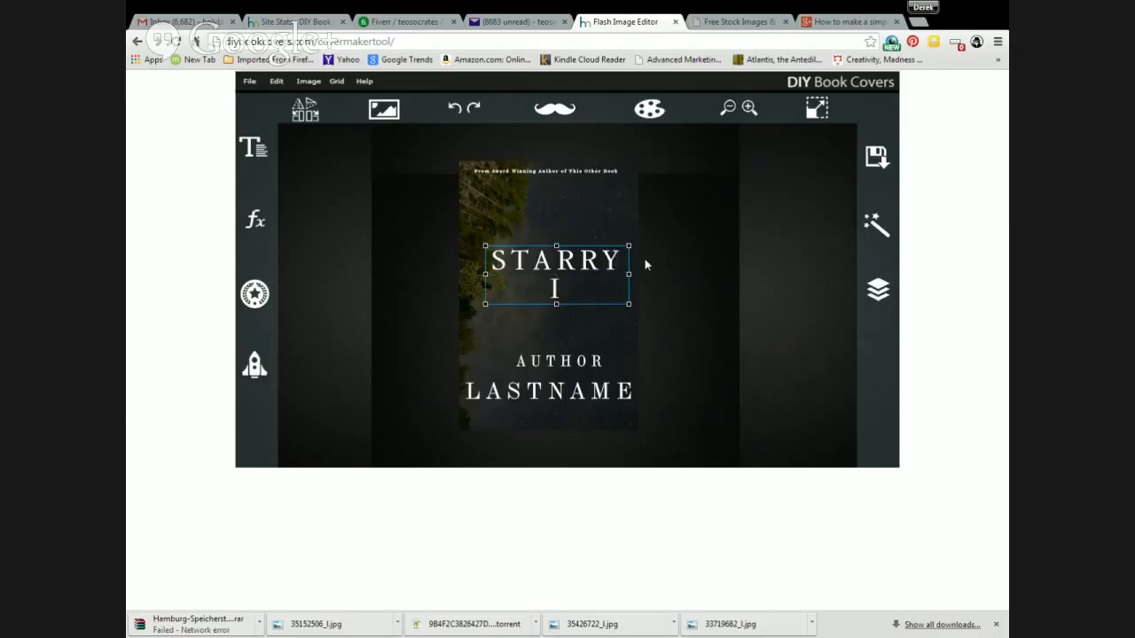
key(BackSpace)
text(NIGHT)
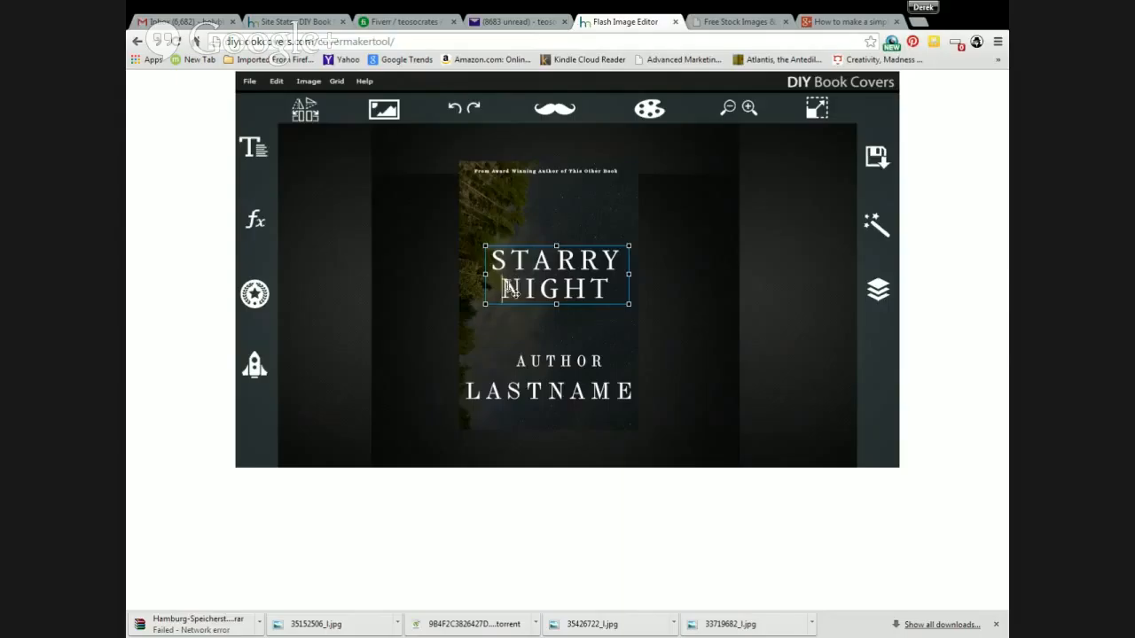
Step: Remove the NIGHT line from the title text so the object reads only STARRY
key(Return)
key(BackSpace)
drag(610, 291, 463, 292)
key(BackSpace)
key(BackSpace)
key(BackSpace)
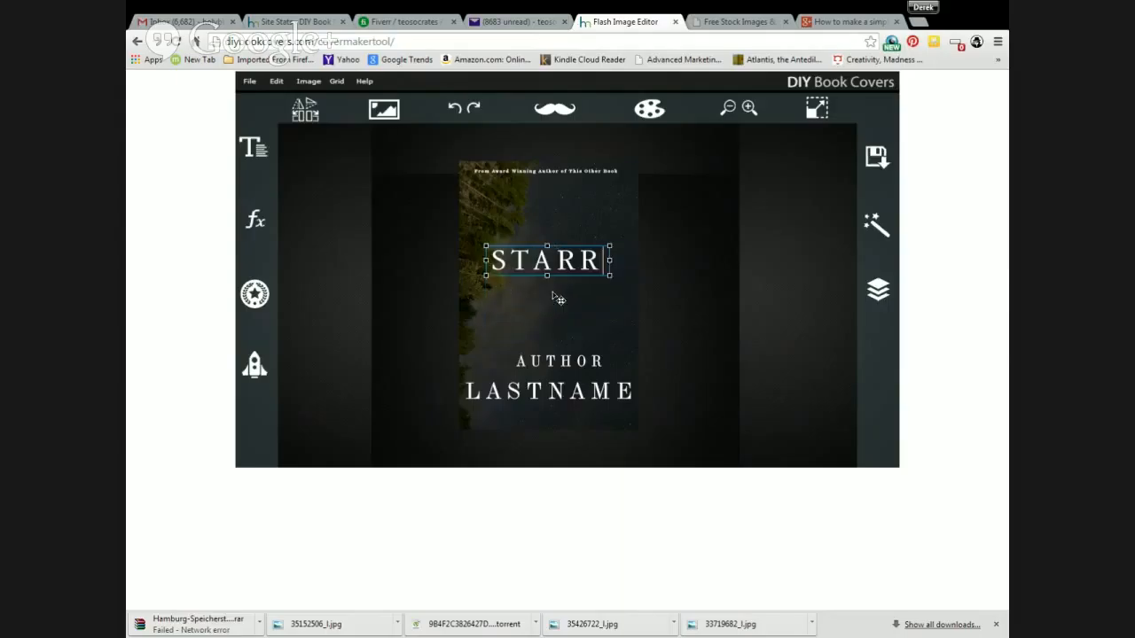
text(Y)
Step: Duplicate the STARRY title, place the copy directly beneath it and change the copy's text to NIGHT
key(ctrl+v)
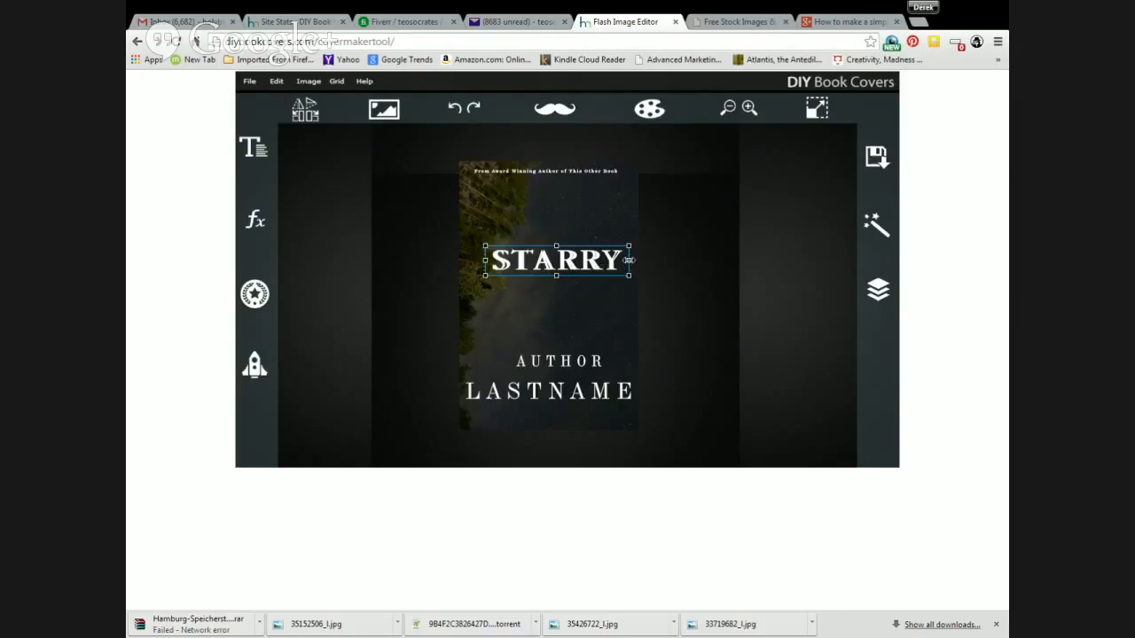
drag(628, 260, 419, 290)
double_click(617, 291)
text(NIGHT)
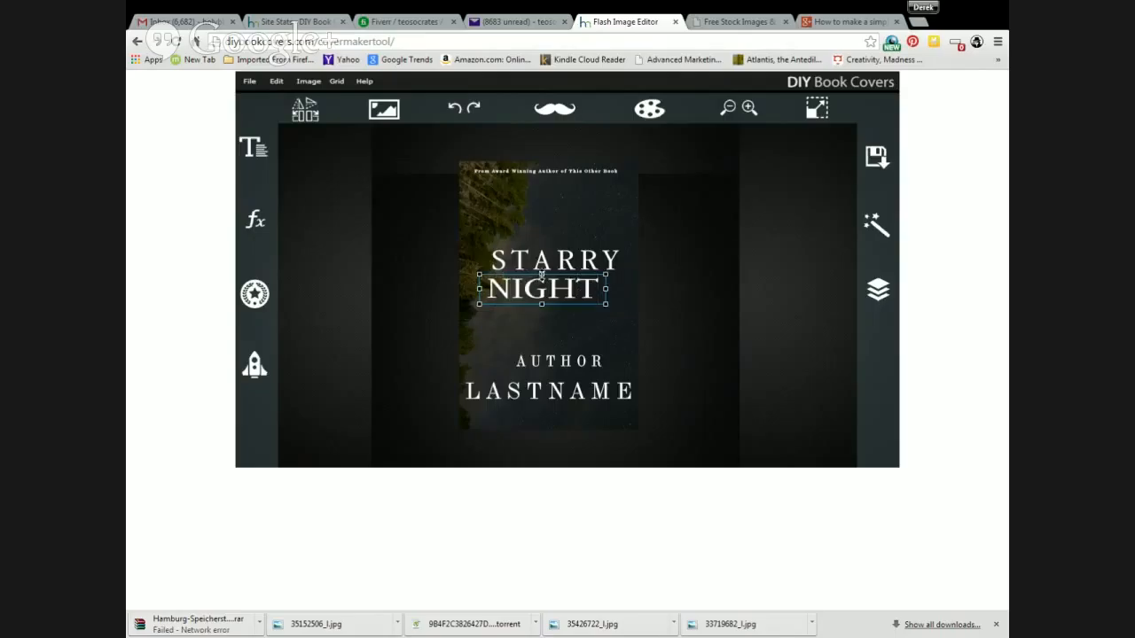
Step: Narrow the NIGHT line, widen its letter spacing and offset it slightly right beneath STARRY, leaving it deselected
drag(566, 296, 575, 300)
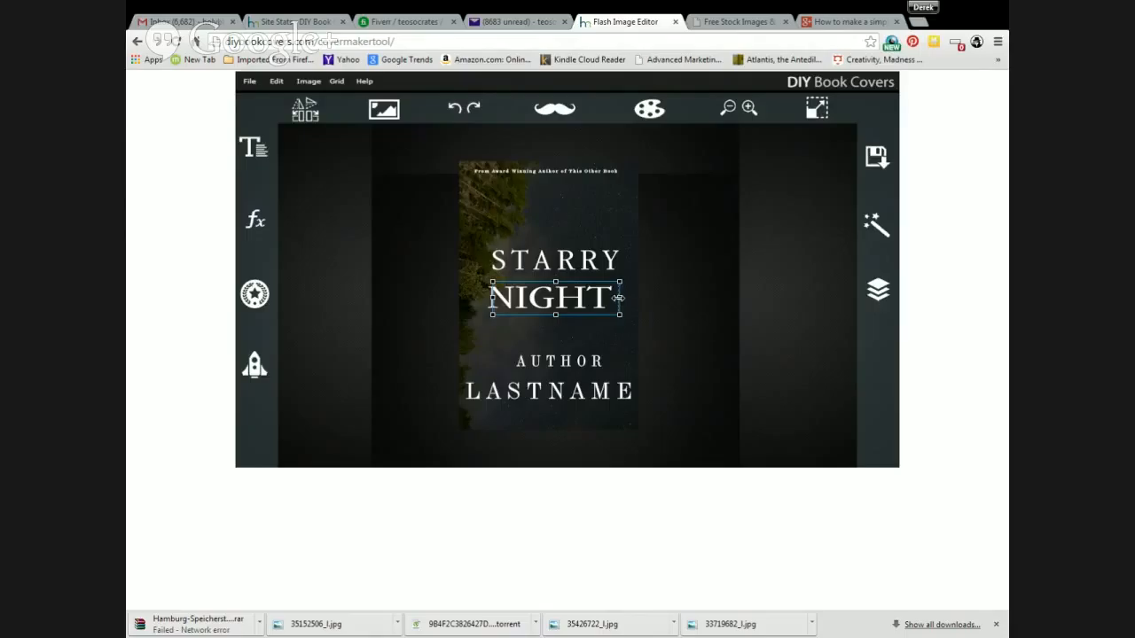
drag(618, 298, 596, 304)
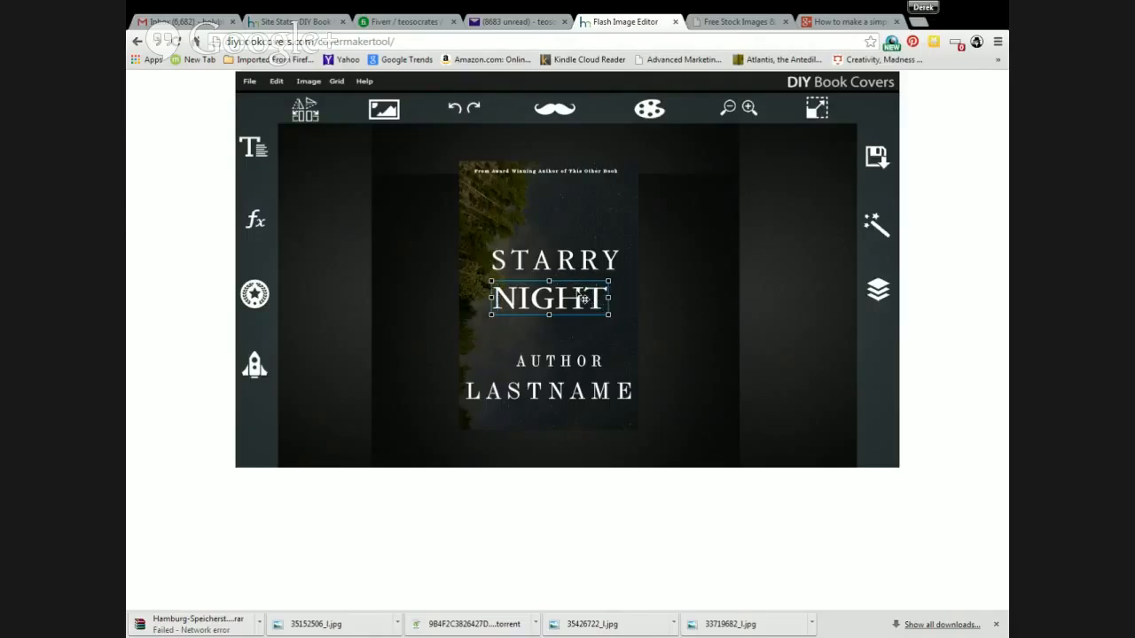
click(252, 149)
click(297, 235)
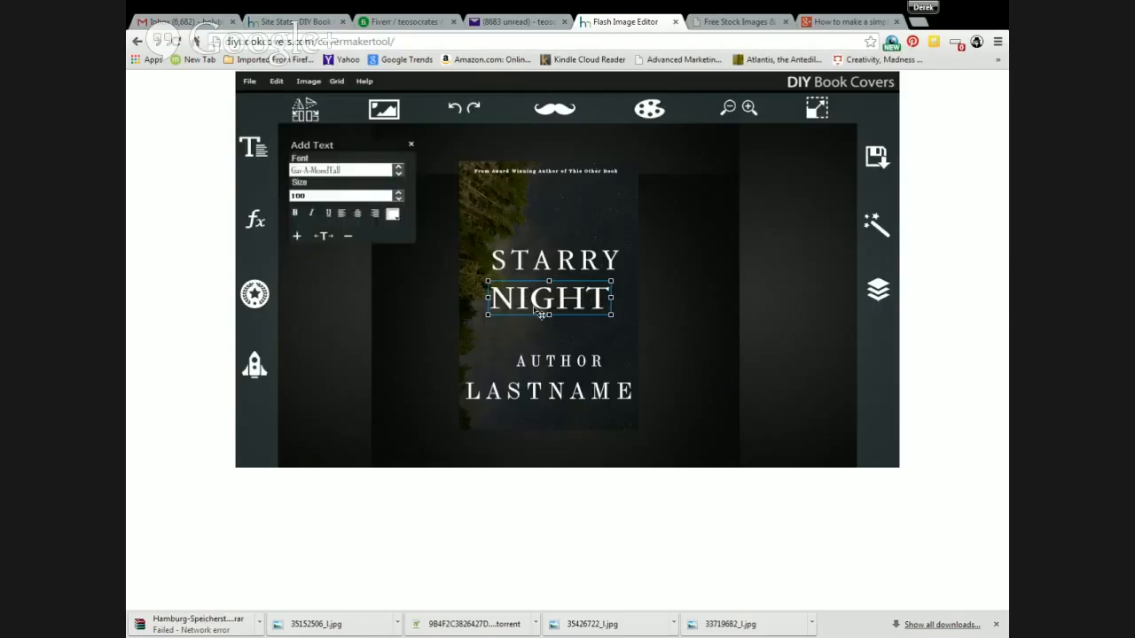
click(297, 235)
click(297, 236)
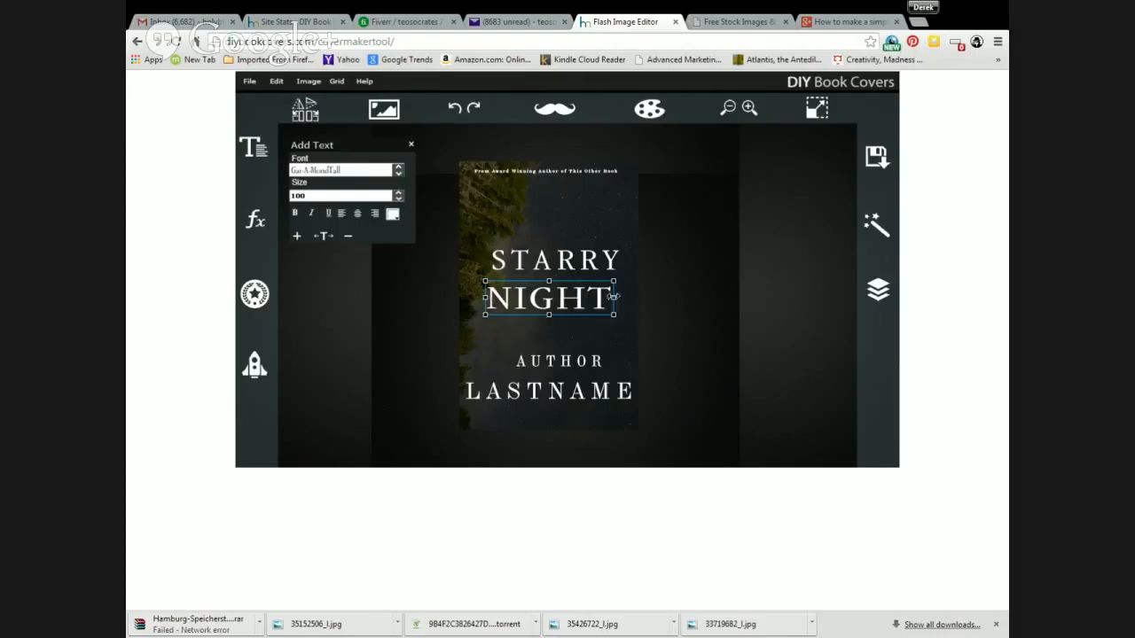
mouse_move(612, 297)
mouse_down()
mouse_move(595, 300)
mouse_move(613, 305)
mouse_up()
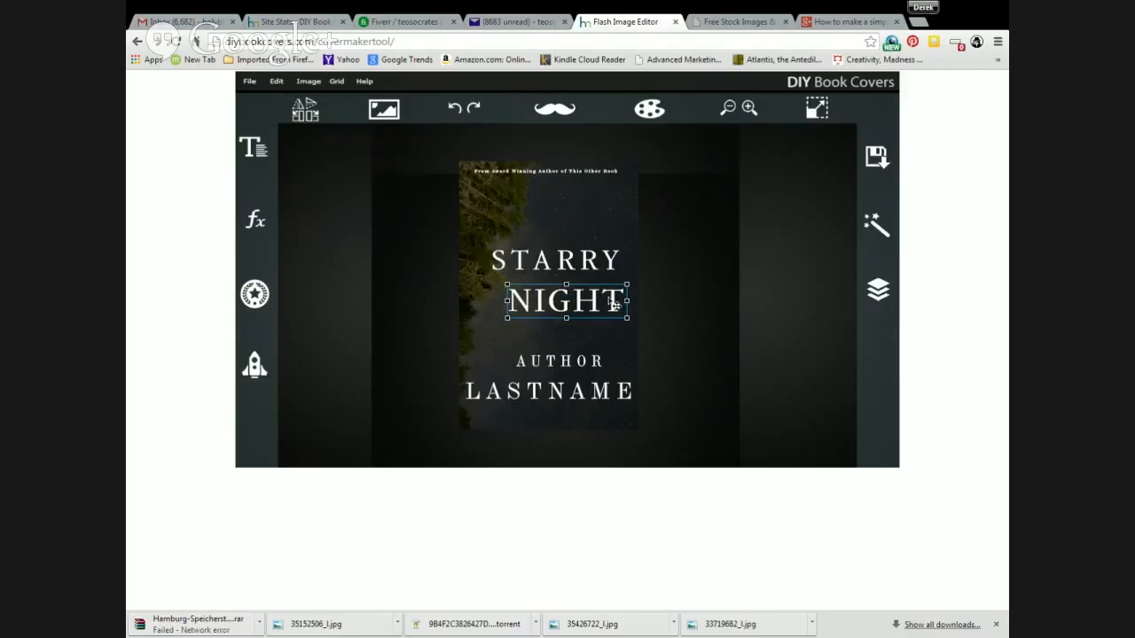
click(659, 312)
click(585, 175)
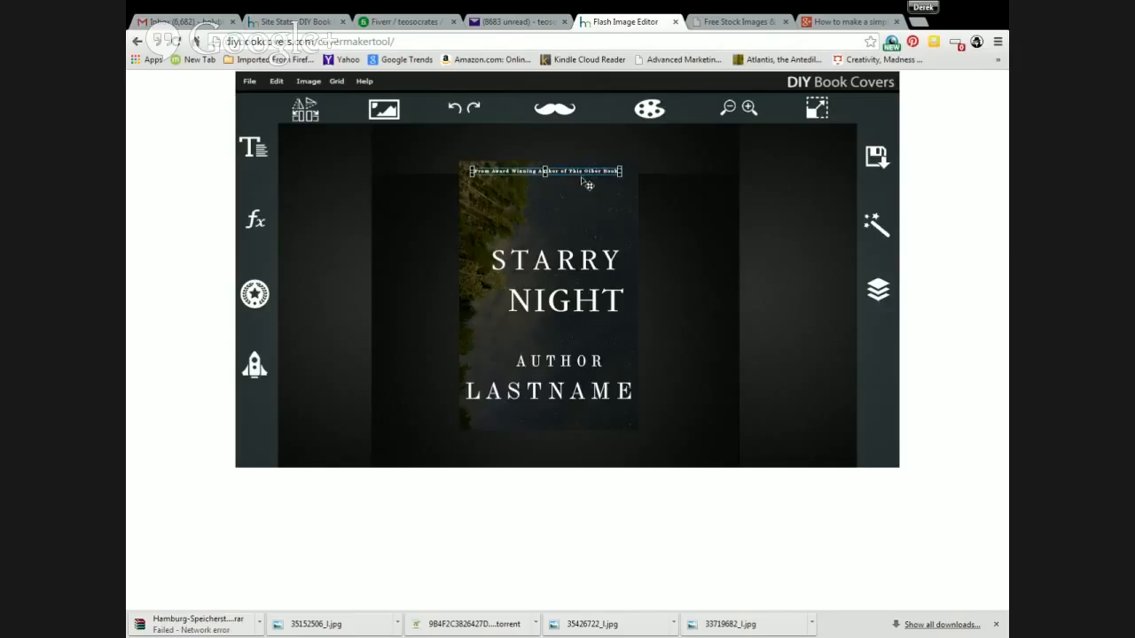
key(ctrl+v)
drag(580, 173, 572, 208)
key(Delete)
Step: Hide the text layer of the "From Award Winning Author of This Other Book" line
click(594, 175)
click(877, 293)
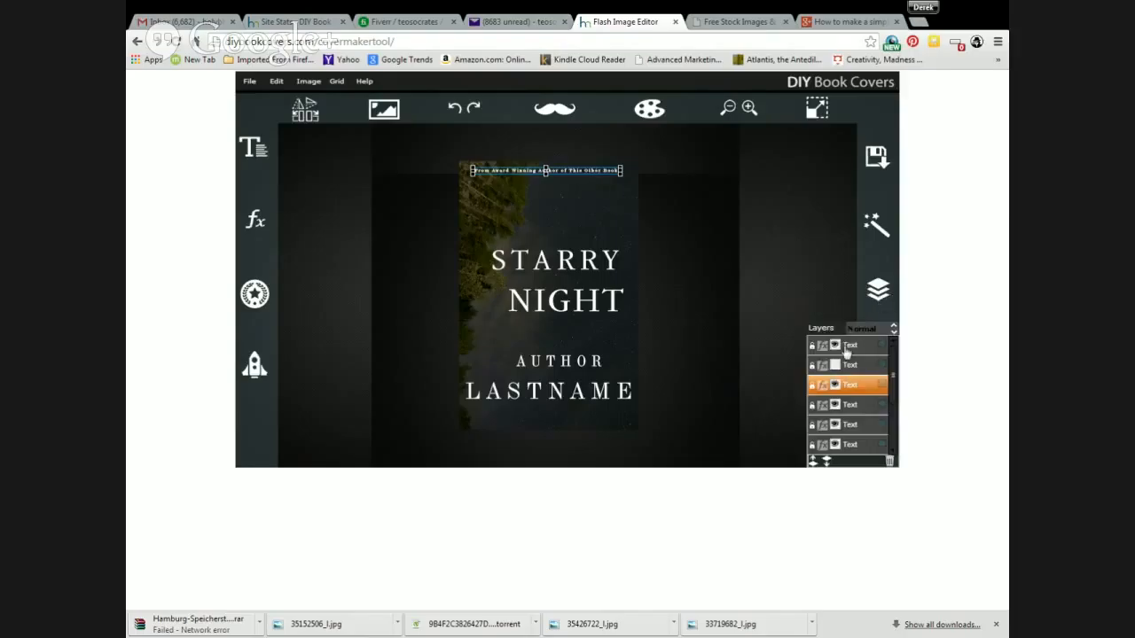
click(833, 384)
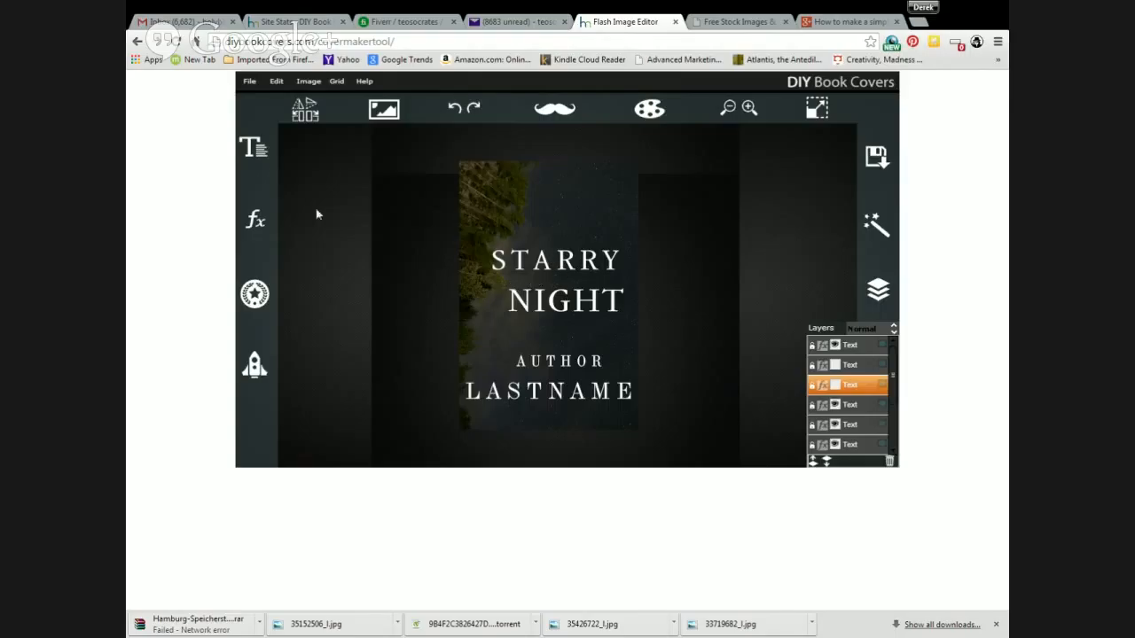
Step: Add a new sample text object and center it near the top of the cover, above STARRY
click(256, 221)
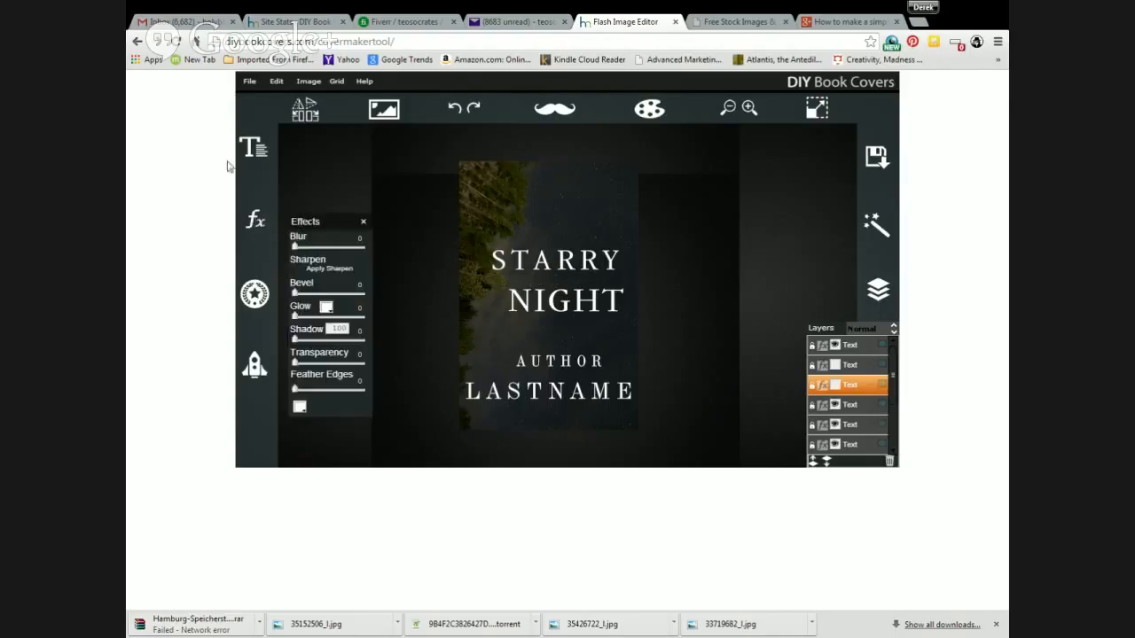
click(255, 150)
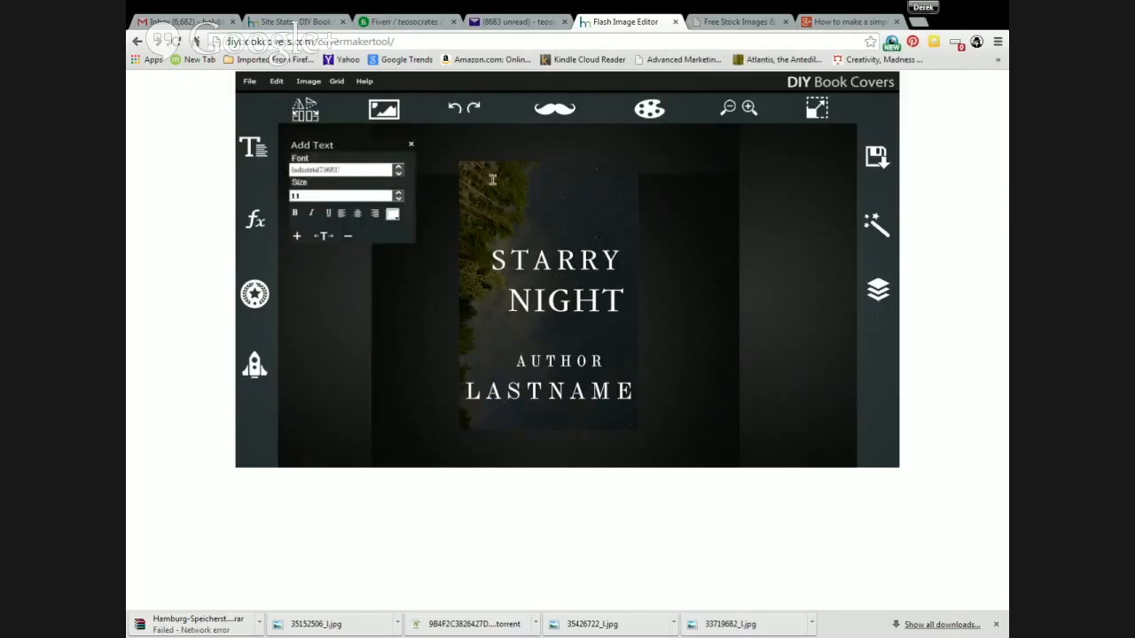
click(466, 165)
drag(468, 168, 544, 195)
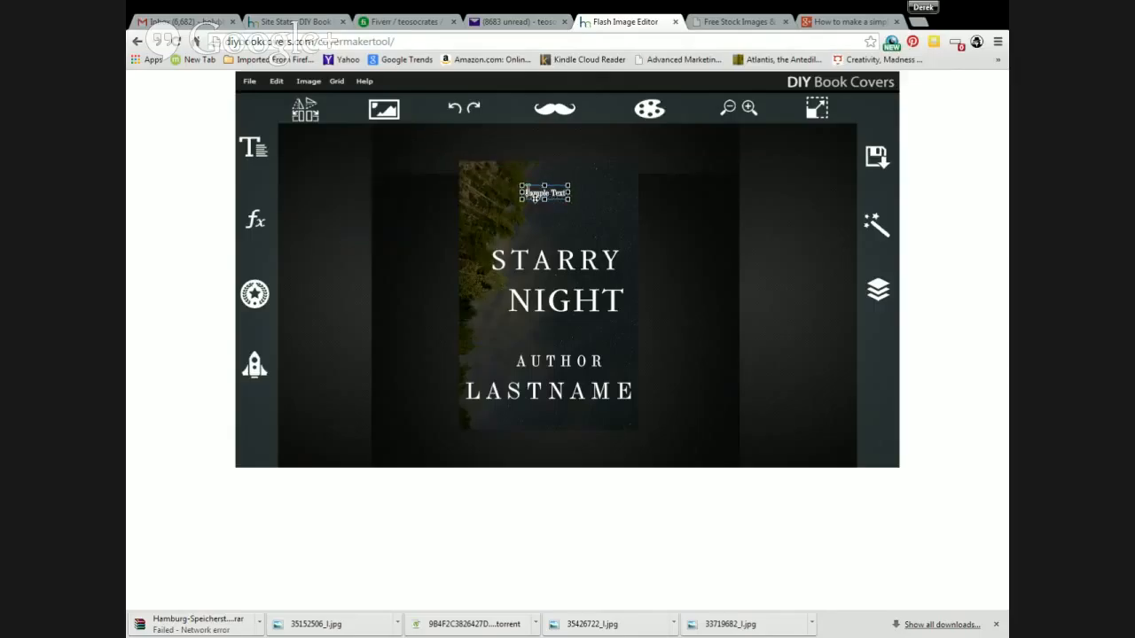
Step: Set the font of the new sample text to Libel Suit
click(257, 153)
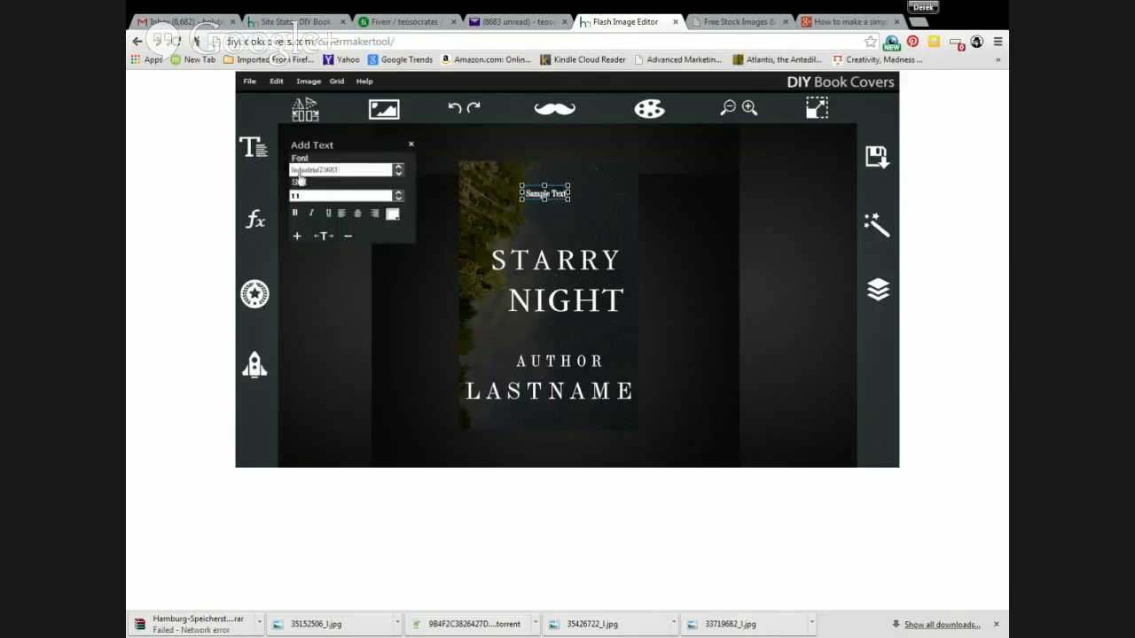
click(328, 173)
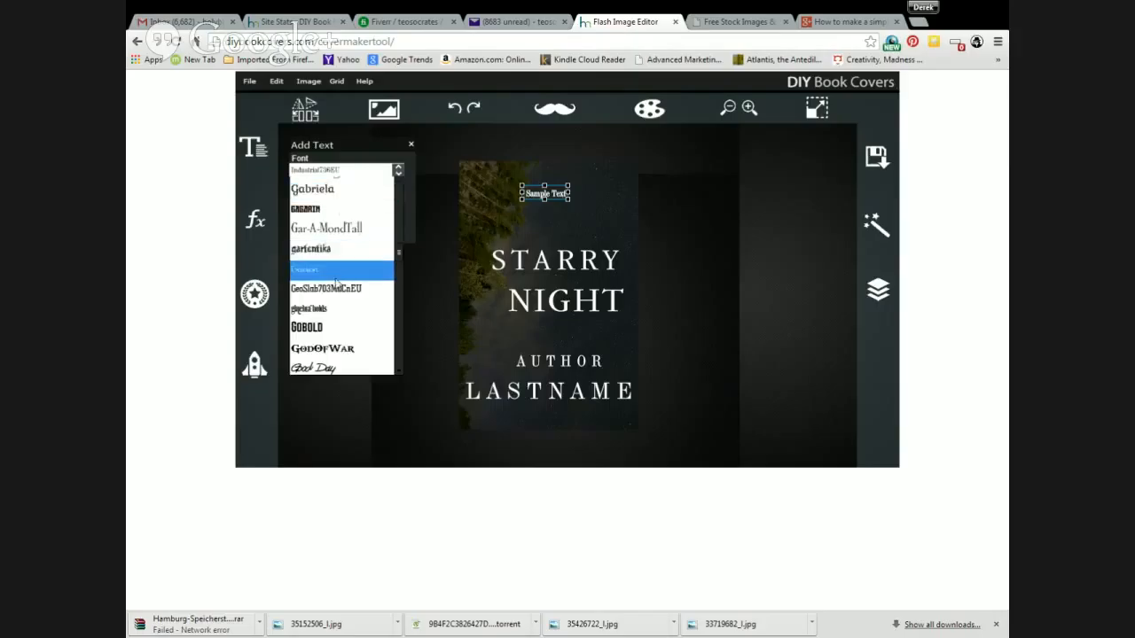
scroll(344, 289, down, 2)
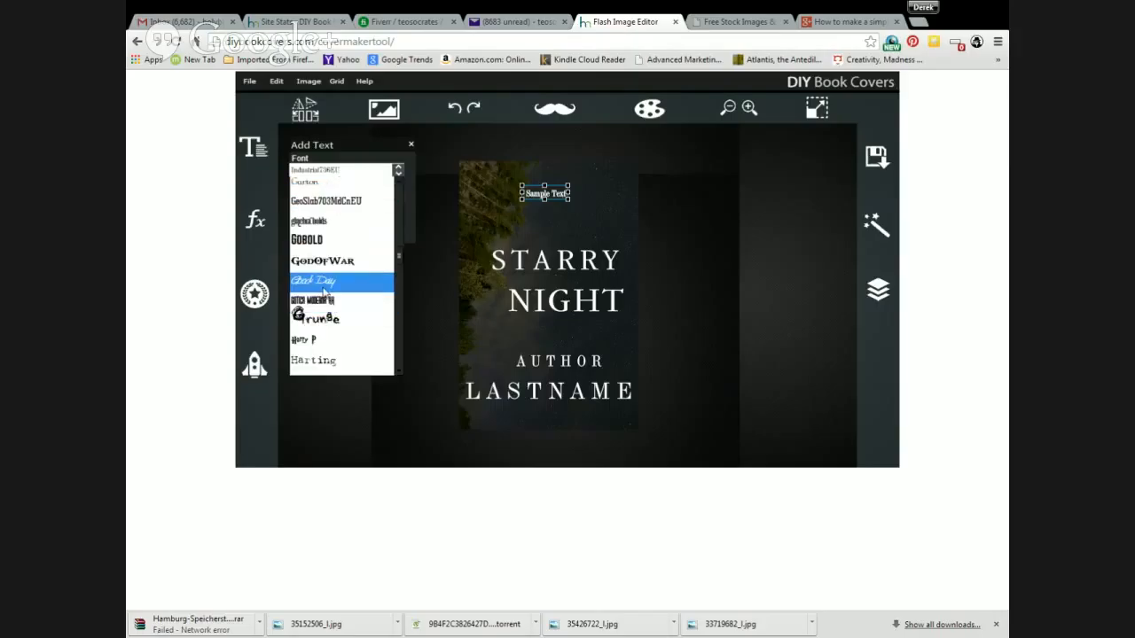
scroll(328, 295, down, 4)
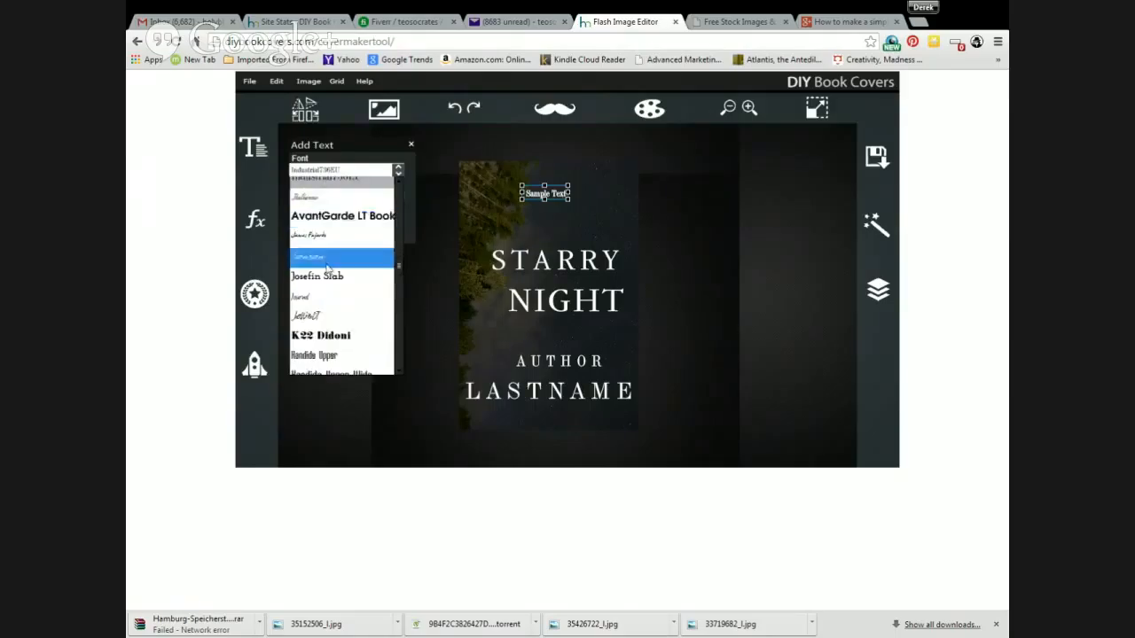
scroll(332, 292, down, 4)
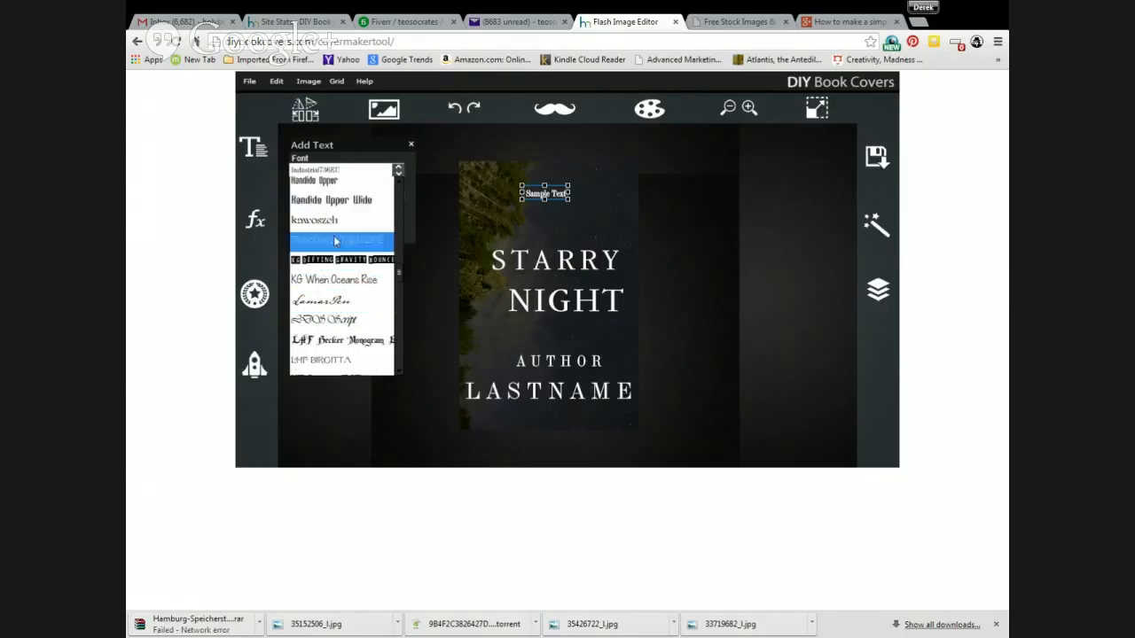
scroll(328, 283, down, 4)
scroll(330, 285, down, 4)
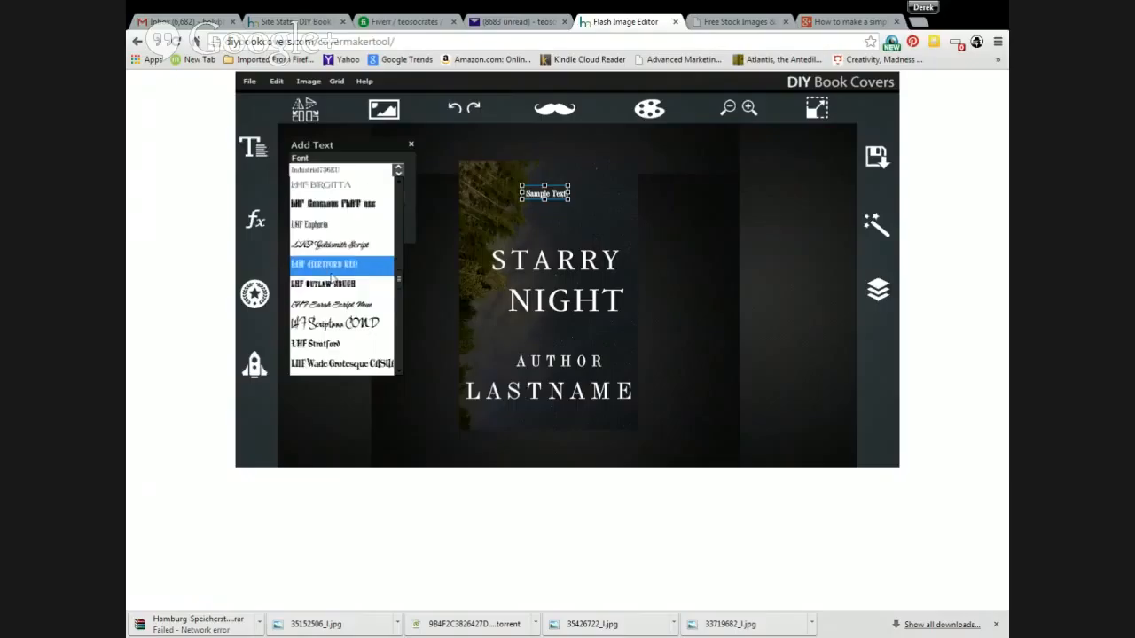
scroll(346, 300, down, 4)
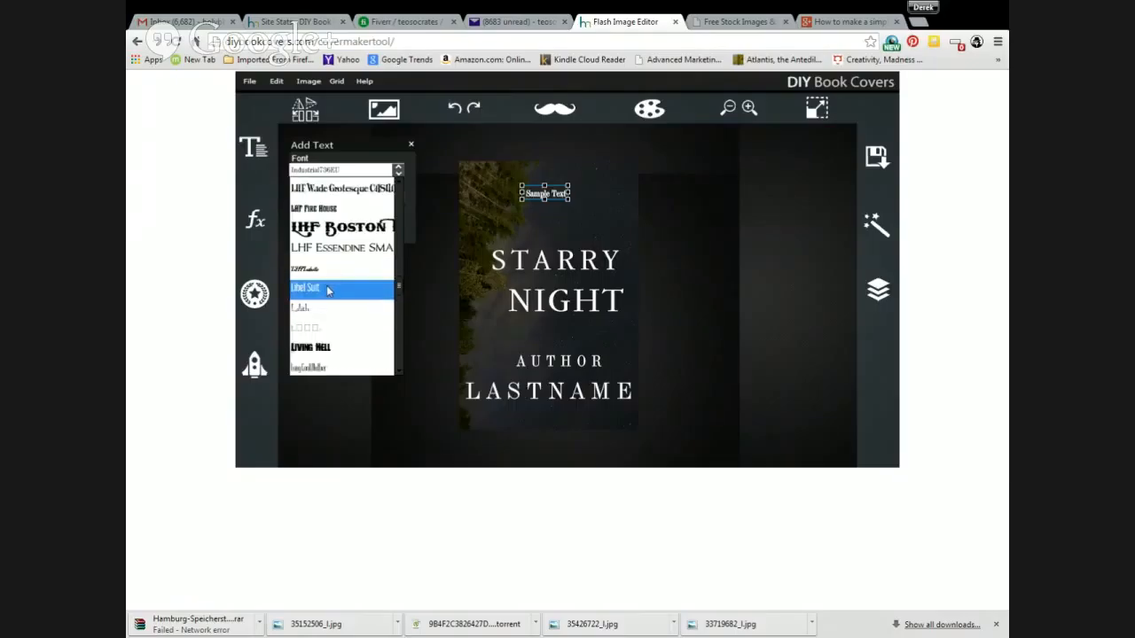
click(326, 290)
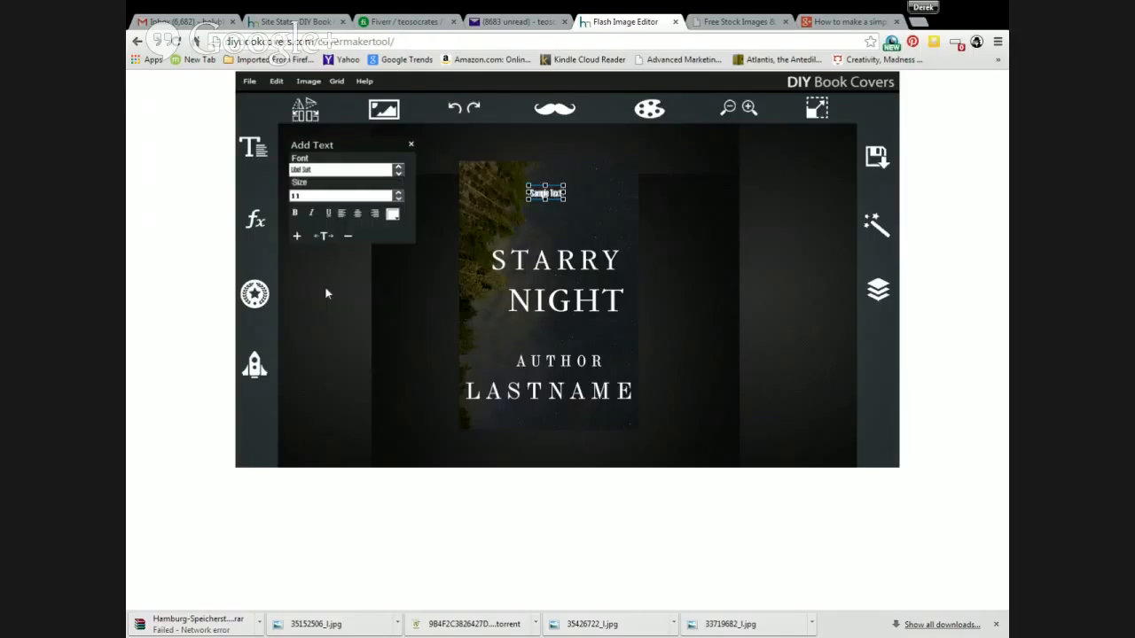
Step: Replace the sample text above the title with A NOVEL
click(536, 195)
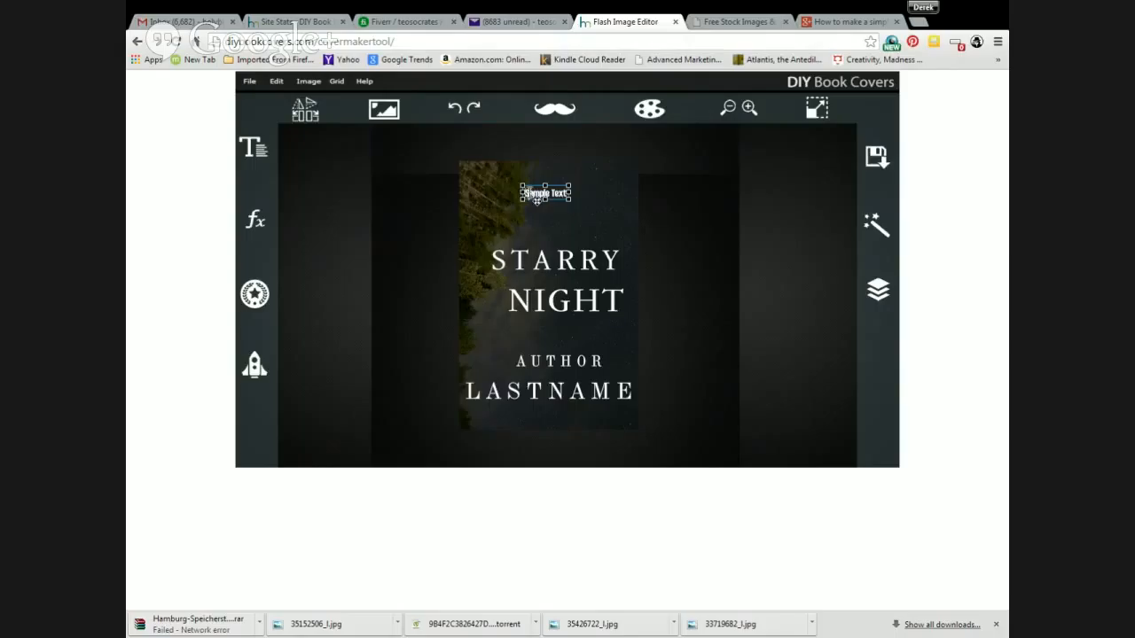
double_click(530, 193)
drag(526, 193, 630, 195)
text(A NOVEL)
Step: Widen the letter spacing of the A NOVEL line, tightening it back slightly from its widest setting
click(253, 147)
click(298, 237)
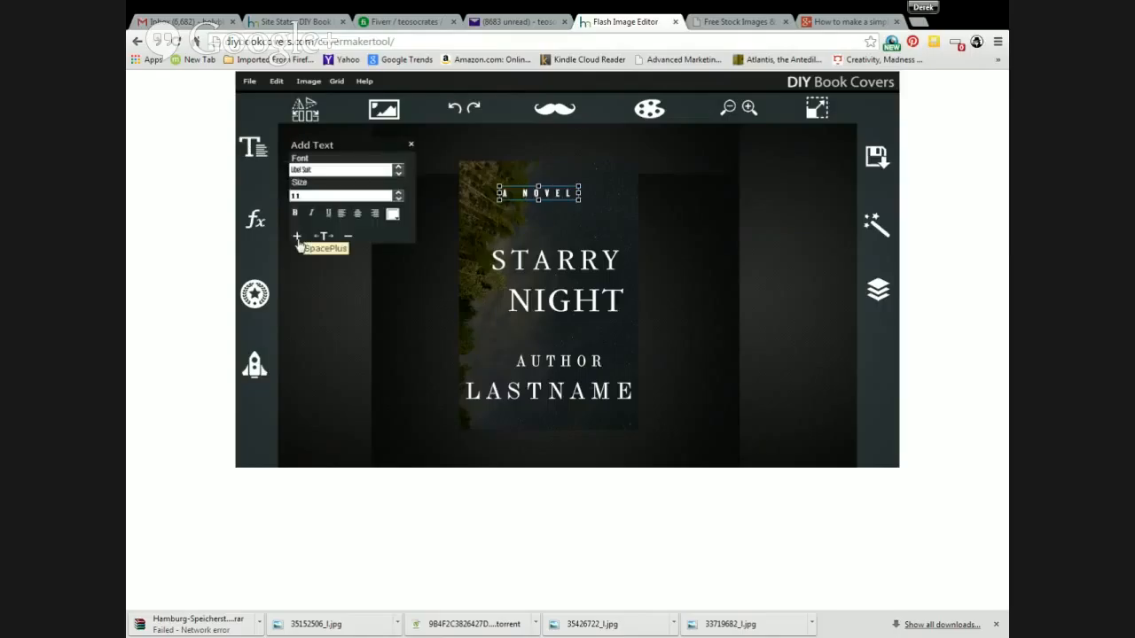
click(298, 237)
click(349, 238)
click(348, 238)
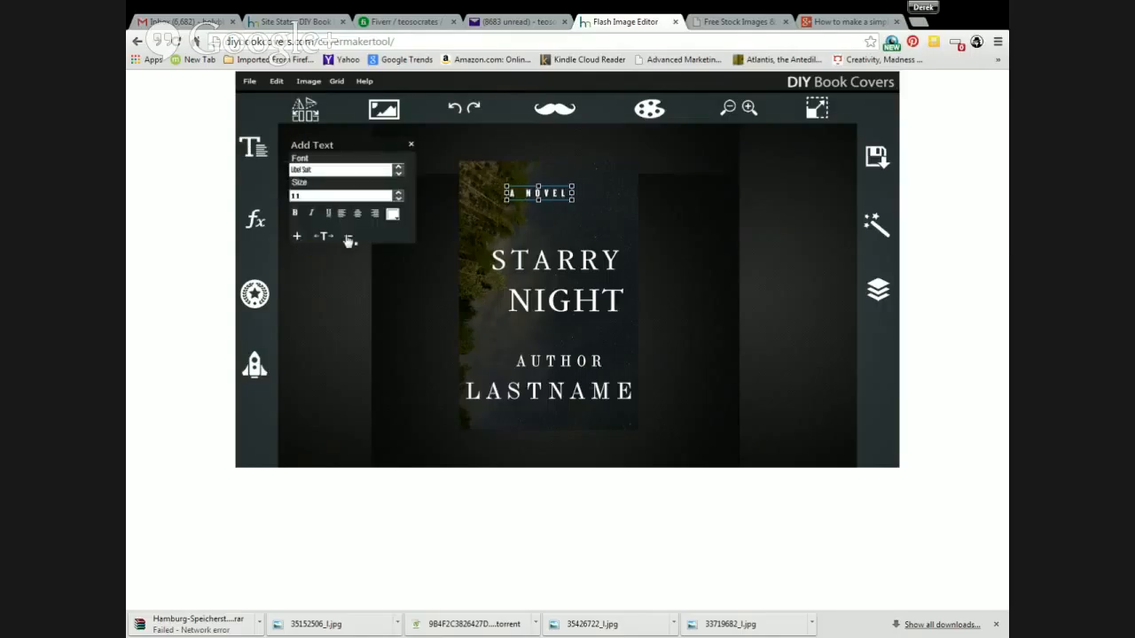
Step: Tighten the letter spacing of the A NOVEL line and move it right, above the end of STARRY
click(348, 237)
drag(562, 195, 614, 205)
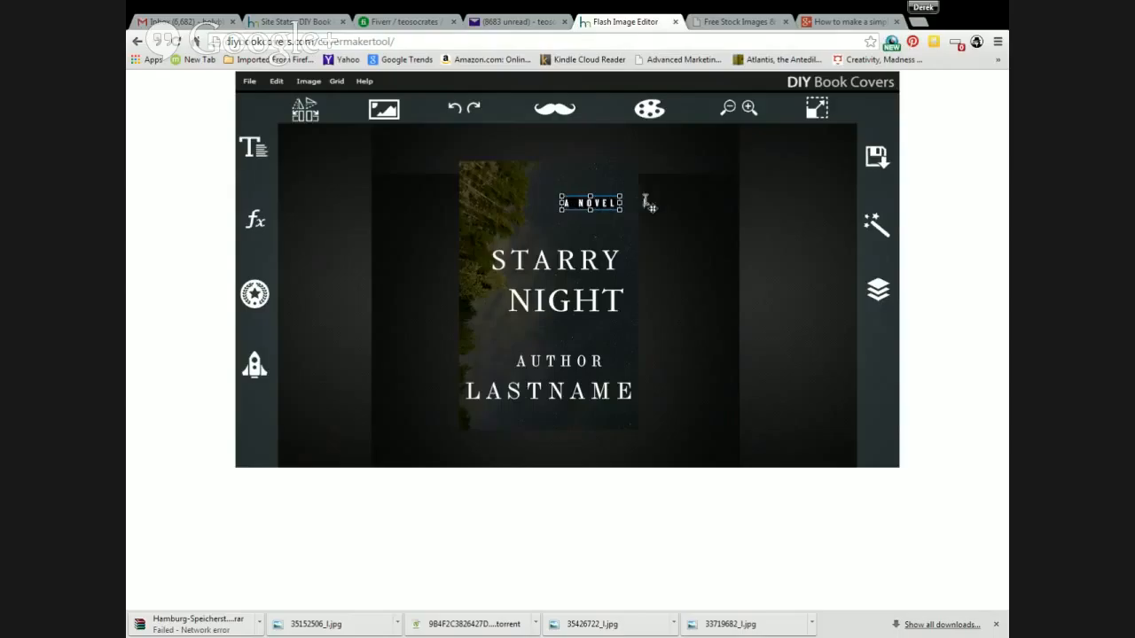
Step: Set the font size of the A NOVEL line to 9
click(259, 154)
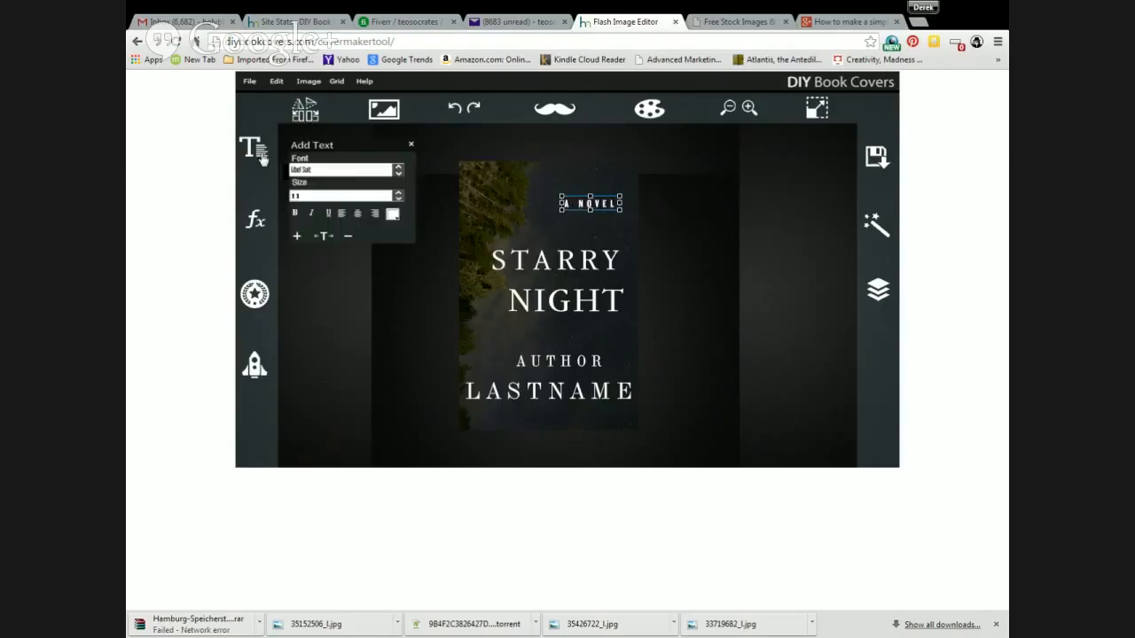
click(326, 197)
click(328, 205)
Step: Try the Please write me a song font on the A NOVEL line and settle on Print Clearly
click(355, 172)
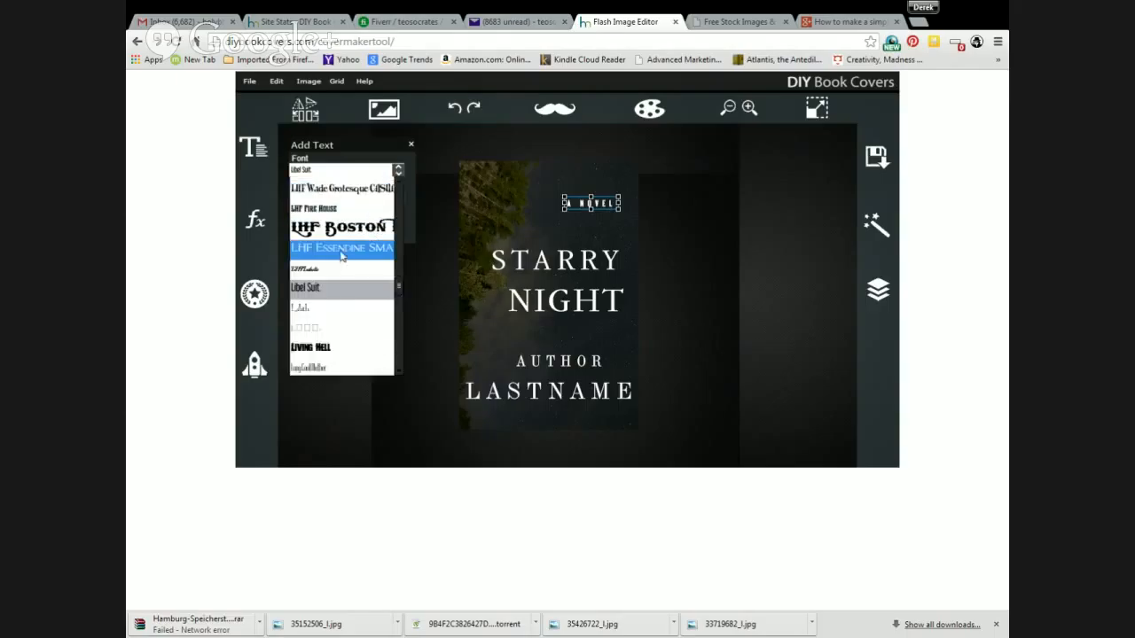
scroll(341, 255, down, 4)
scroll(339, 254, down, 5)
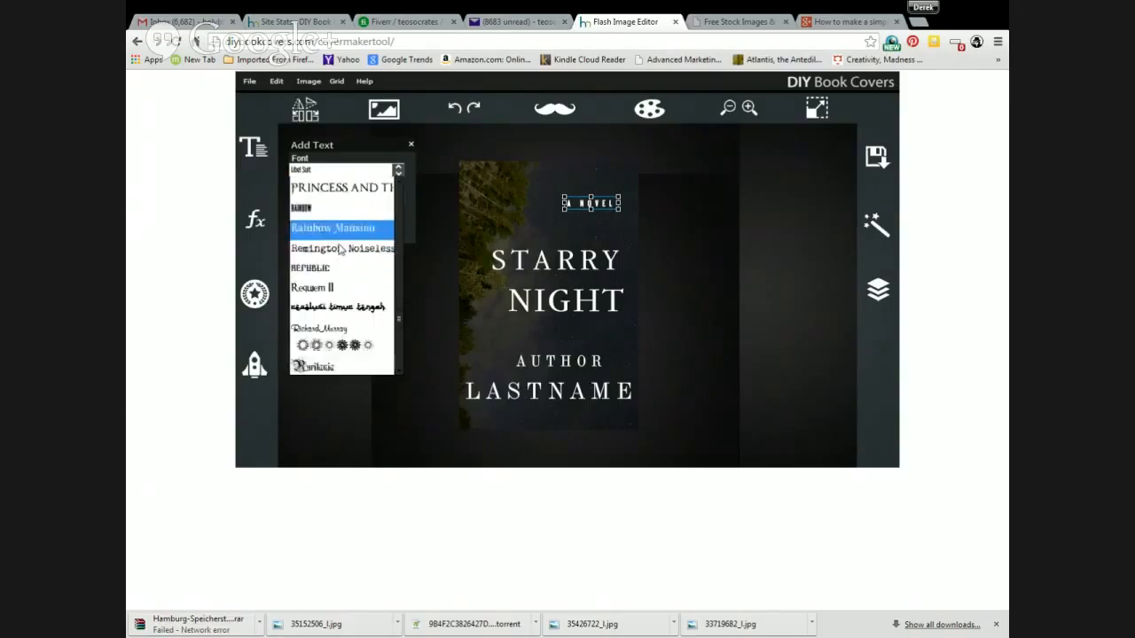
scroll(337, 247, up, 2)
click(335, 239)
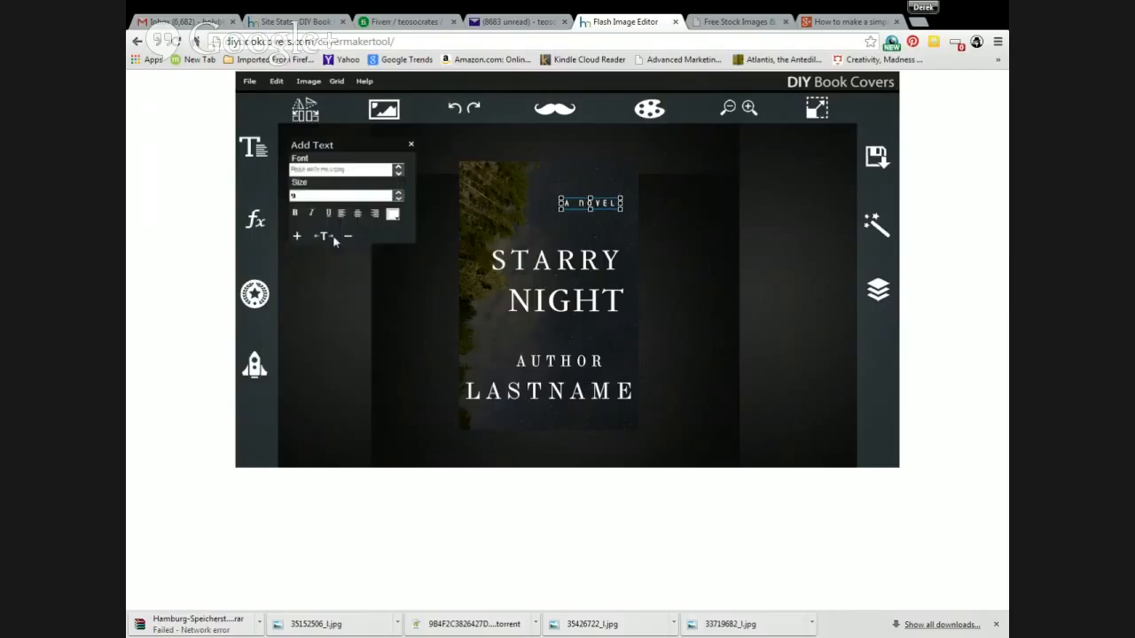
click(324, 170)
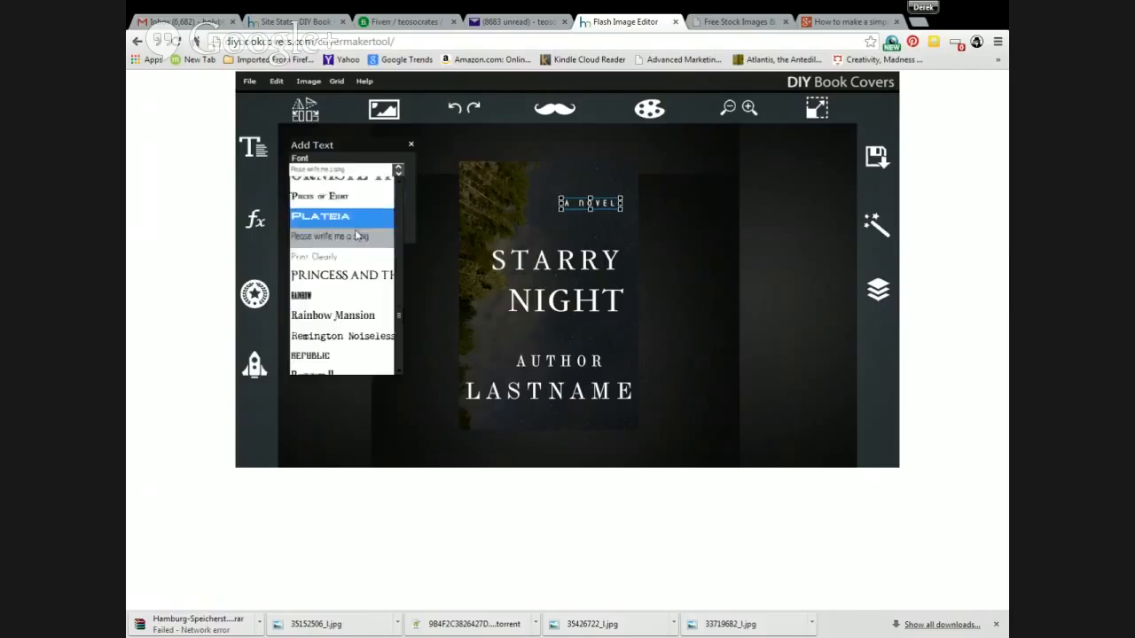
click(332, 253)
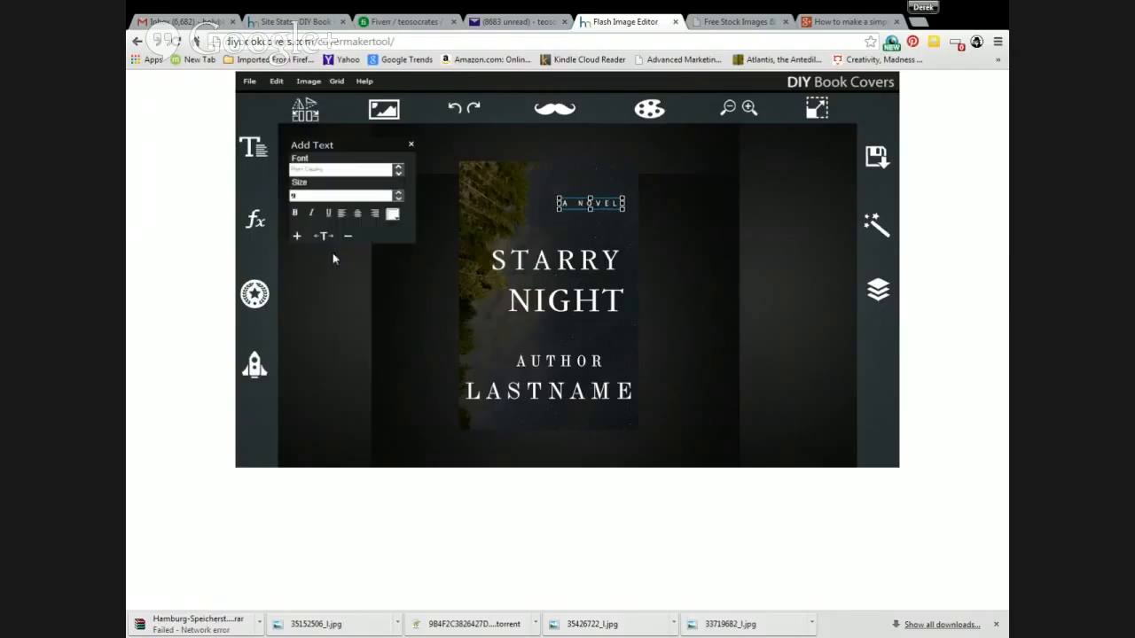
Step: Narrow the A NOVEL line slightly and tighten its letter spacing
click(559, 203)
drag(562, 204, 562, 203)
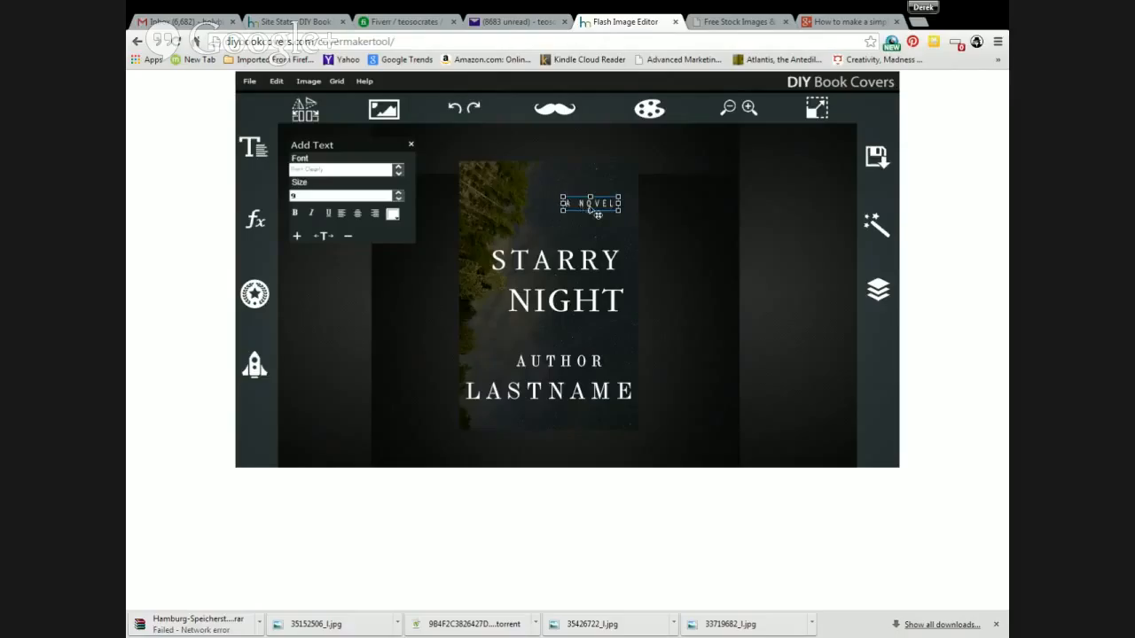
click(346, 239)
click(349, 240)
click(648, 241)
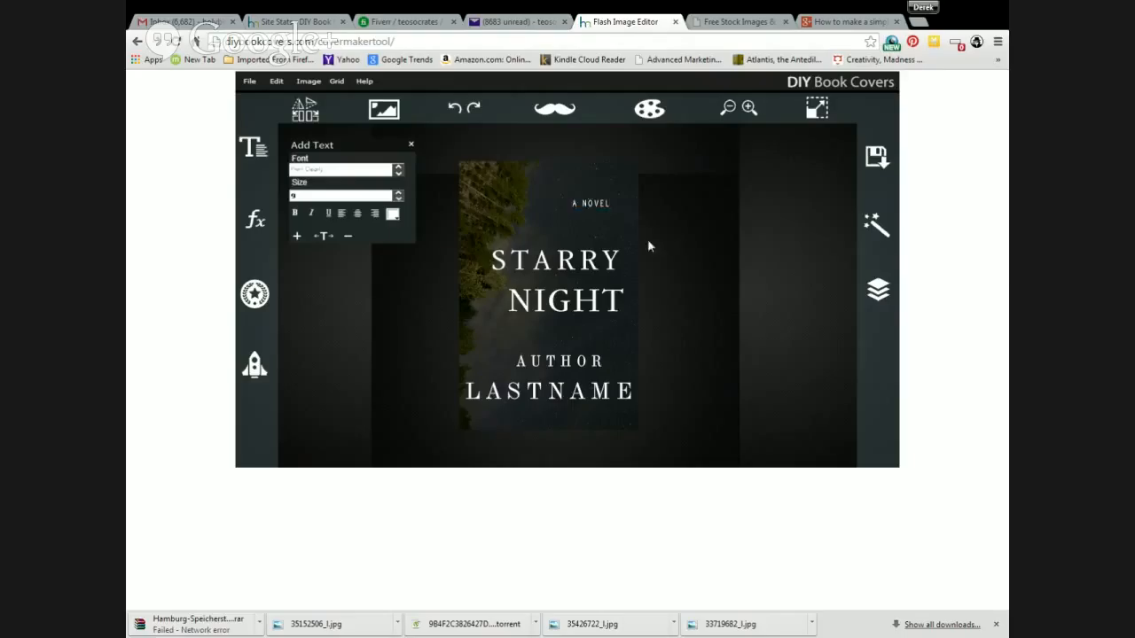
Step: Reduce the font size of the A NOVEL line to 6
click(587, 203)
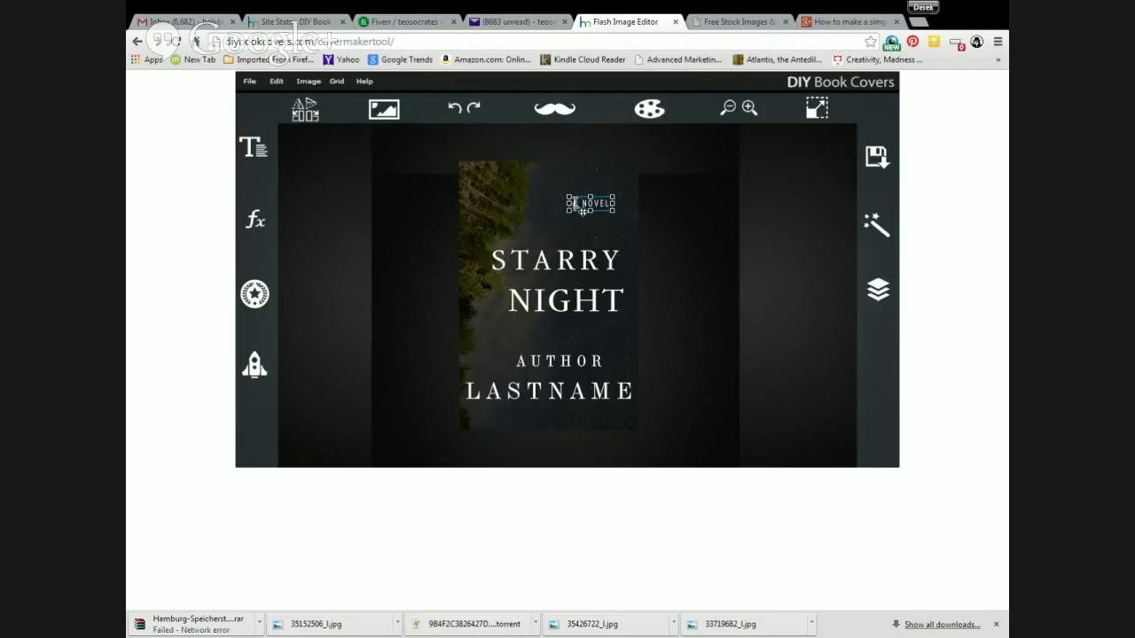
click(260, 159)
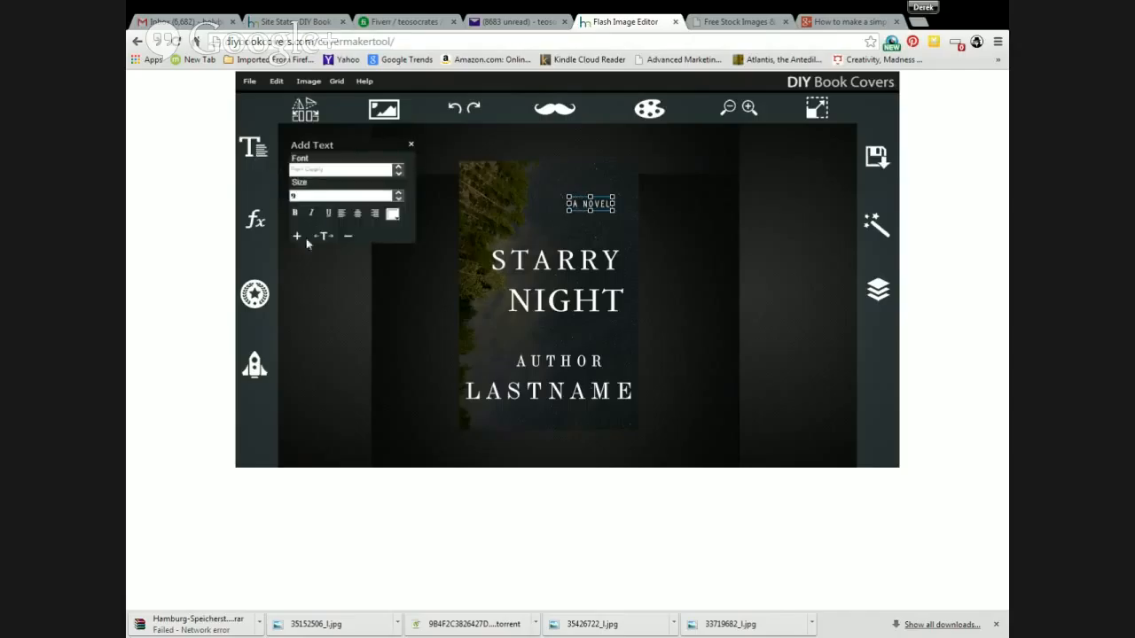
click(318, 196)
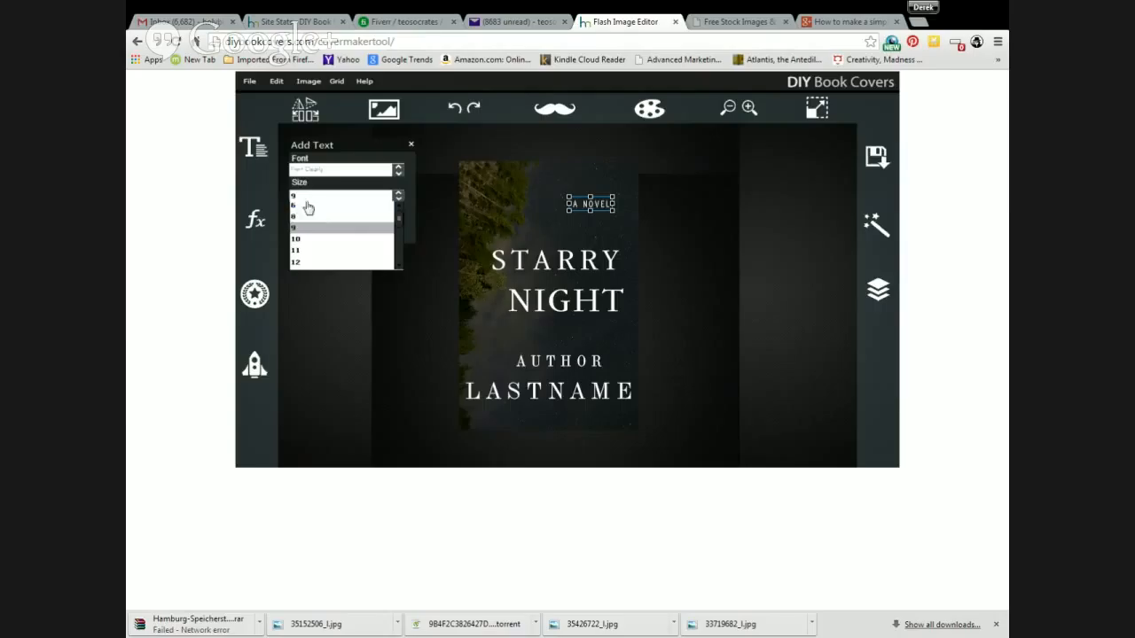
click(306, 207)
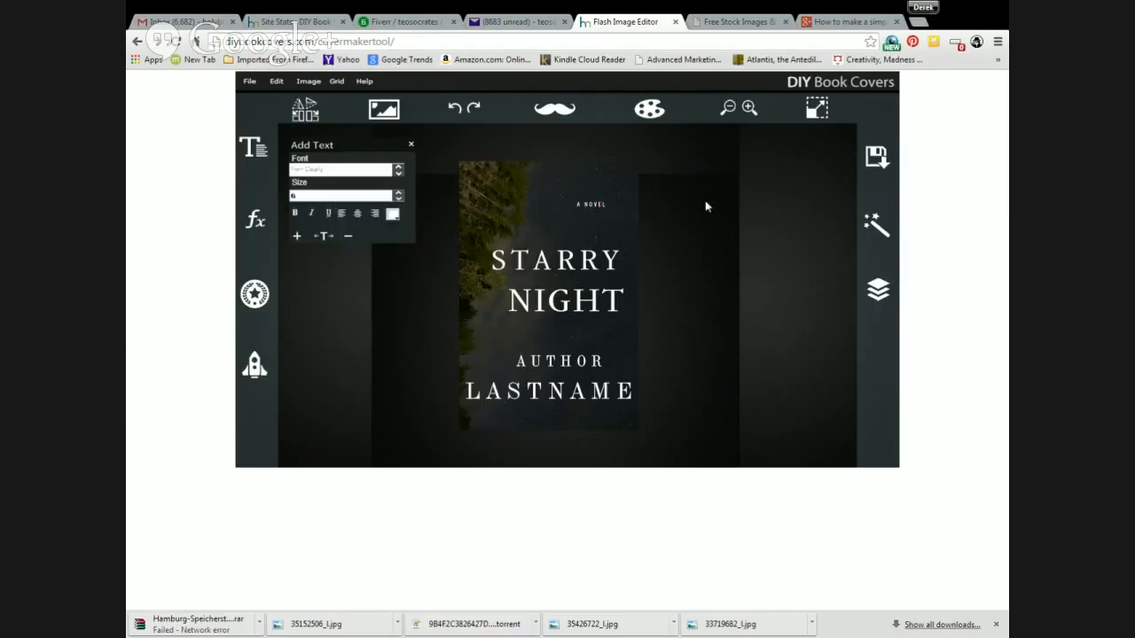
Step: Move A NOVEL beneath the start of NIGHT and shift STARRY and NIGHT up and slightly right
click(601, 213)
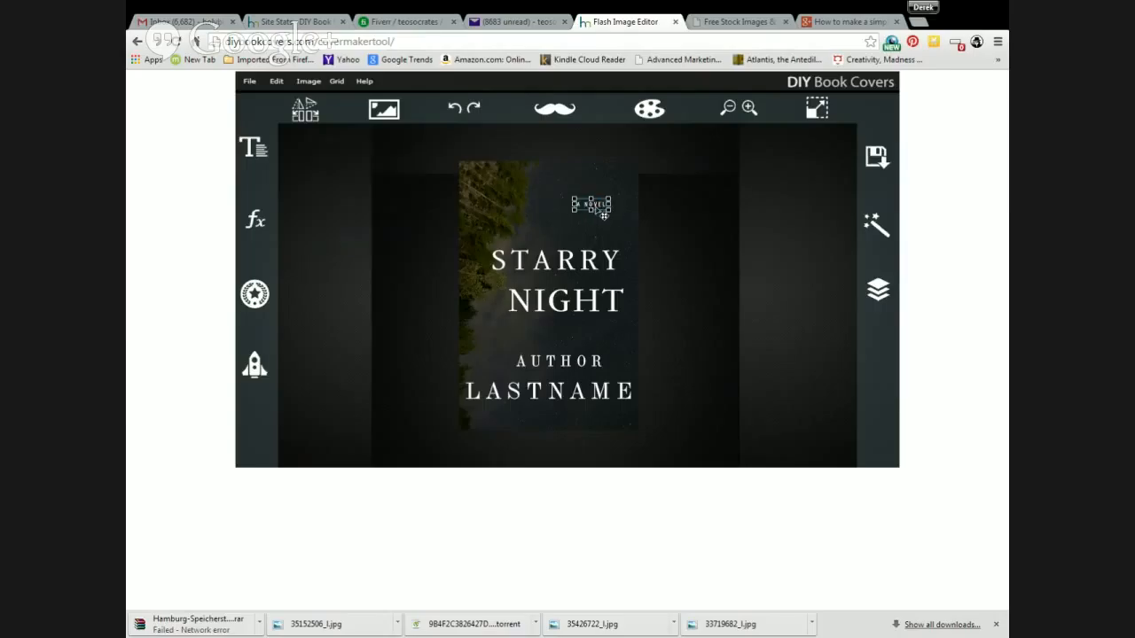
drag(606, 213, 564, 343)
drag(555, 261, 572, 248)
drag(574, 287, 580, 278)
drag(564, 340, 521, 335)
click(646, 332)
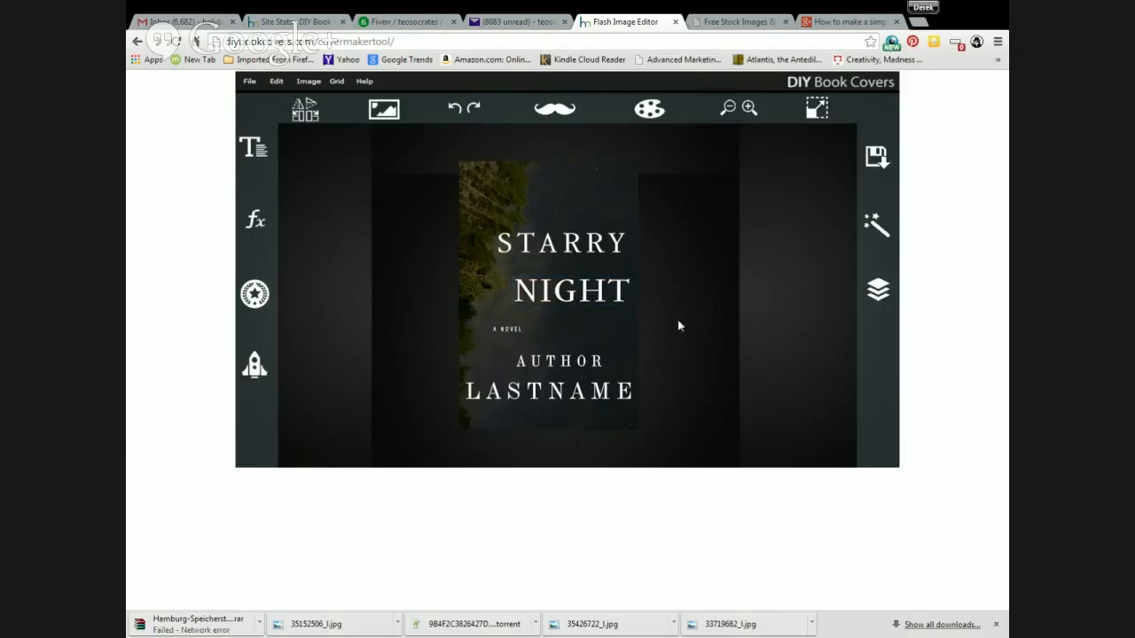
Step: Delete the LASTNAME and AUTHOR text lines from the cover
click(575, 396)
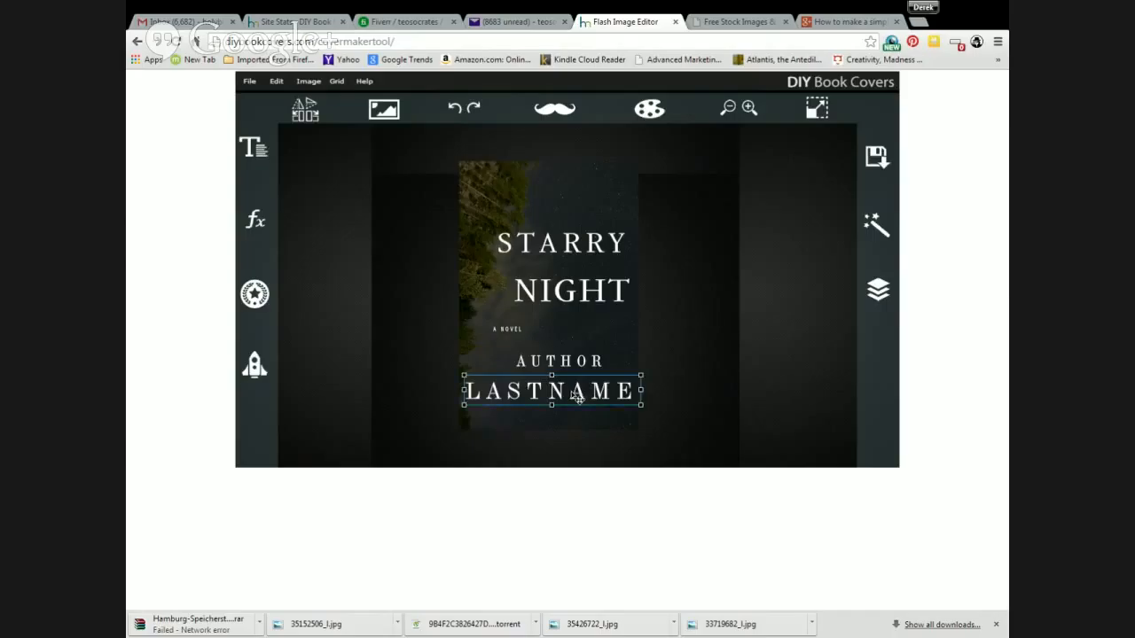
key(Delete)
click(582, 362)
key(Delete)
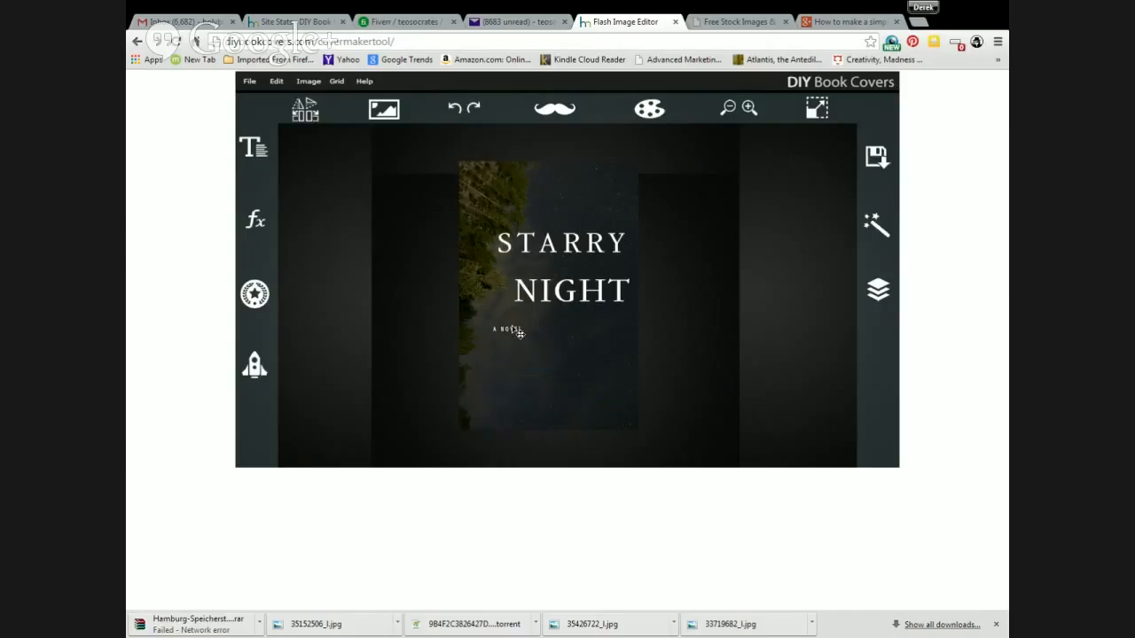
Step: Duplicate the A NOVEL line, place the copy in the lower part of the cover and enlarge it
click(521, 332)
drag(523, 337, 549, 383)
drag(553, 368, 576, 353)
drag(578, 352, 570, 354)
click(670, 365)
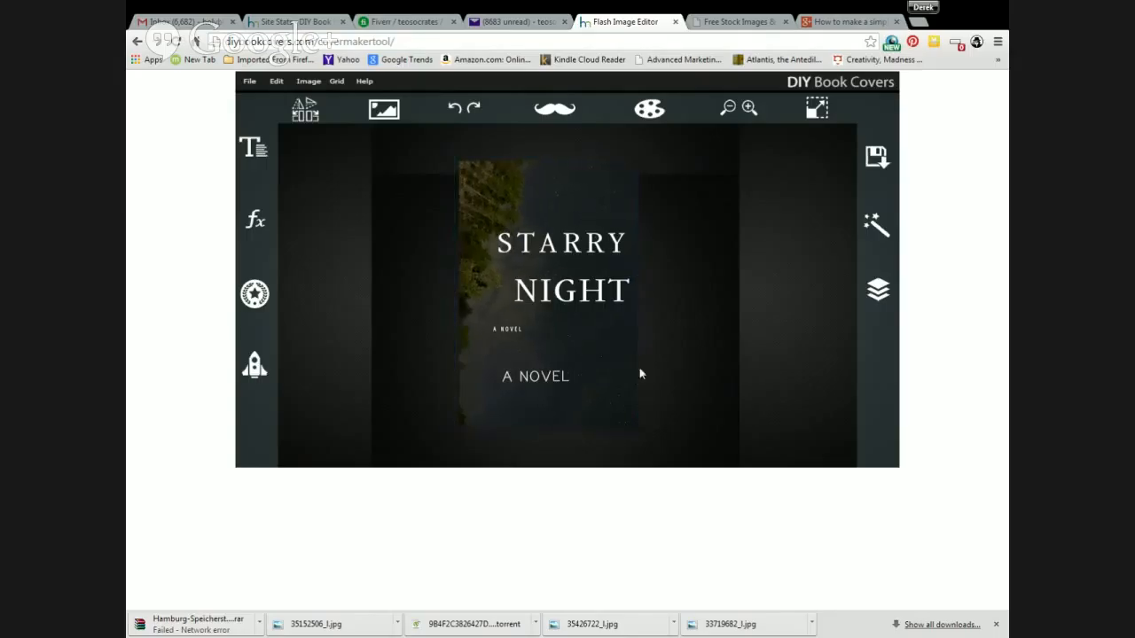
Step: Clear the text of the enlarged A NOVEL copy, trying AUTHOR NAM as a replacement and deleting it again
click(566, 378)
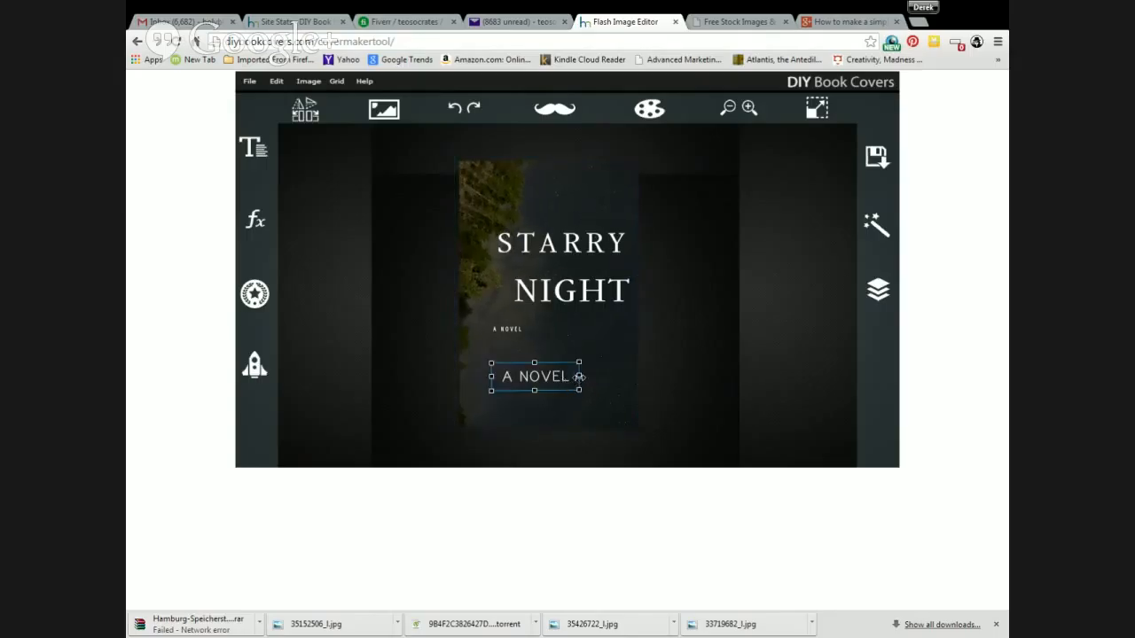
drag(577, 377, 452, 369)
double_click(562, 379)
text(AU)
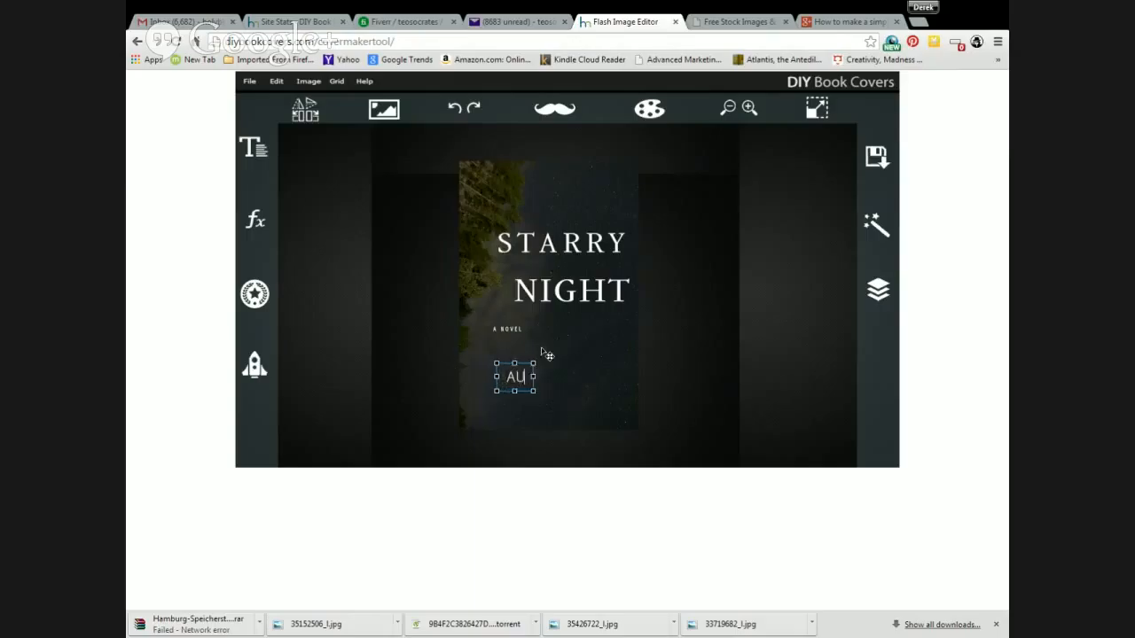
text(THOR NAM)
key(BackSpace)
key(BackSpace)
key(BackSpace)
key(BackSpace)
key(BackSpace)
key(BackSpace)
key(BackSpace)
key(BackSpace)
key(BackSpace)
key(BackSpace)
Step: Enter FIRST AND LASTNAEM as the text of the enlarged lower line
text(FIRST AND LAST NA)
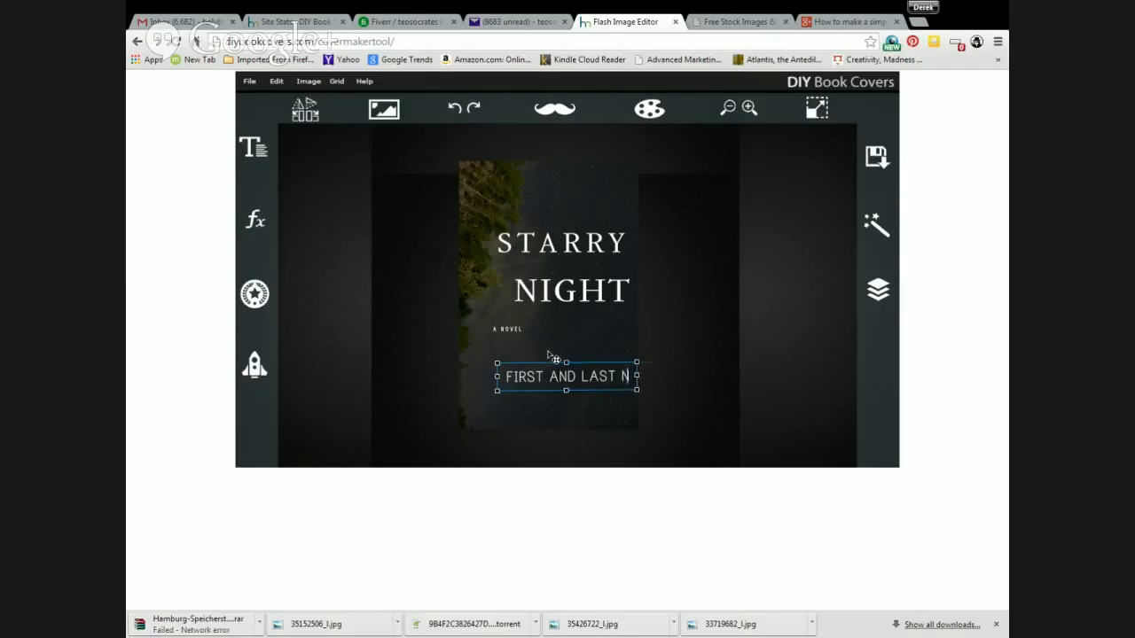
key(BackSpace)
key(BackSpace)
key(BackSpace)
text(NAE)
click(708, 350)
Step: Move the new author line down to the bottom edge of the cover, centered across its width
drag(609, 371, 582, 409)
click(620, 381)
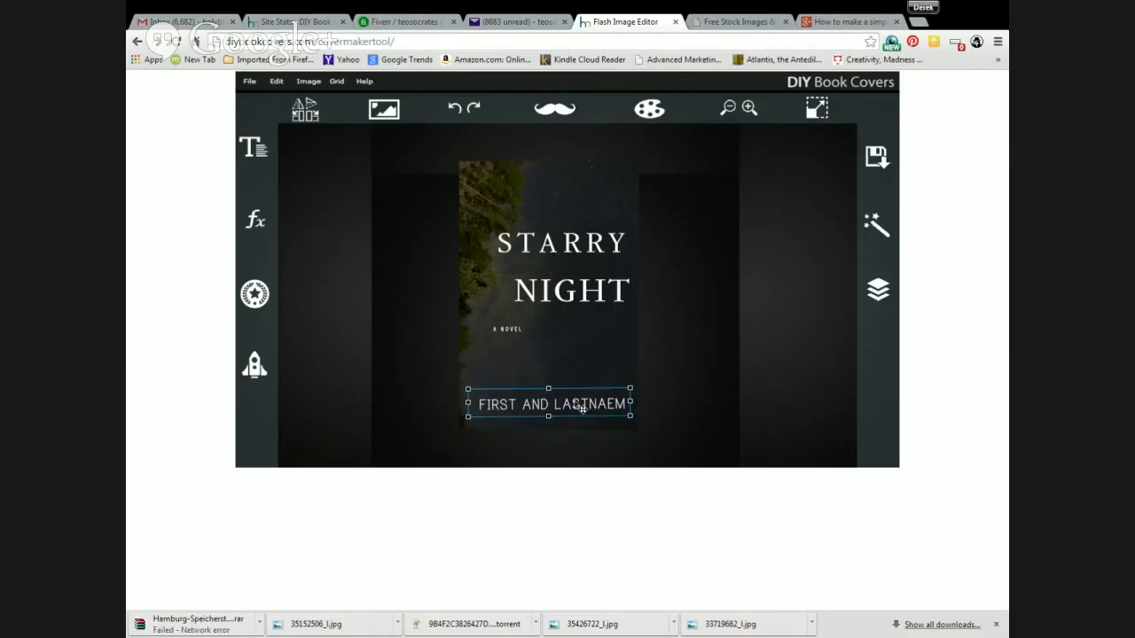
click(651, 385)
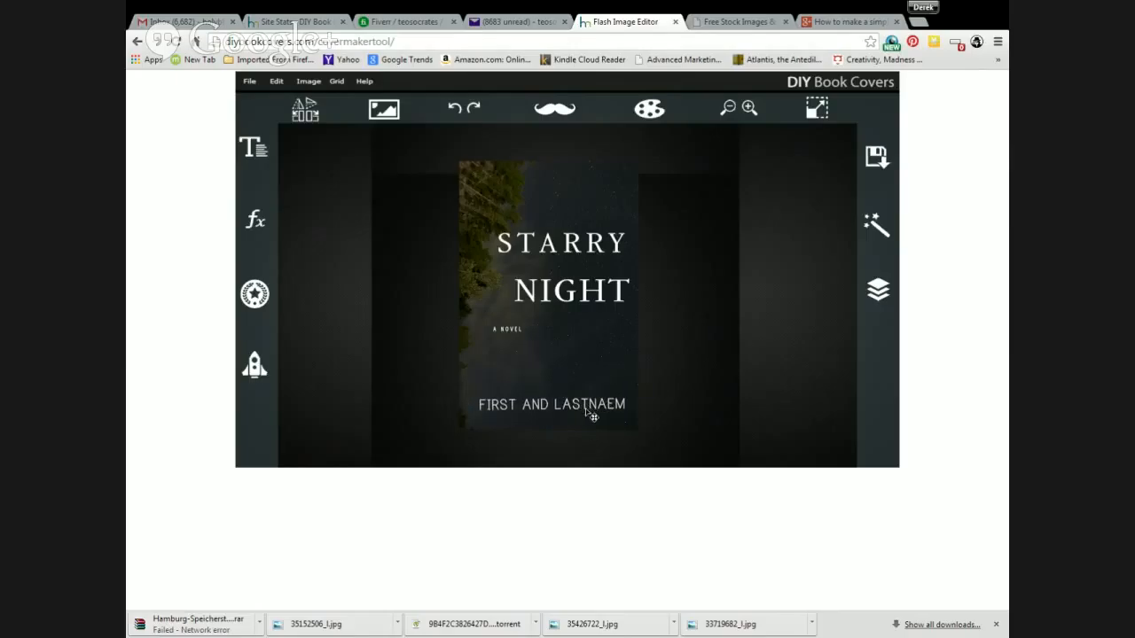
Step: Correct the misspelled ending of the author line so it reads FIRST AND LASTNAME
click(586, 409)
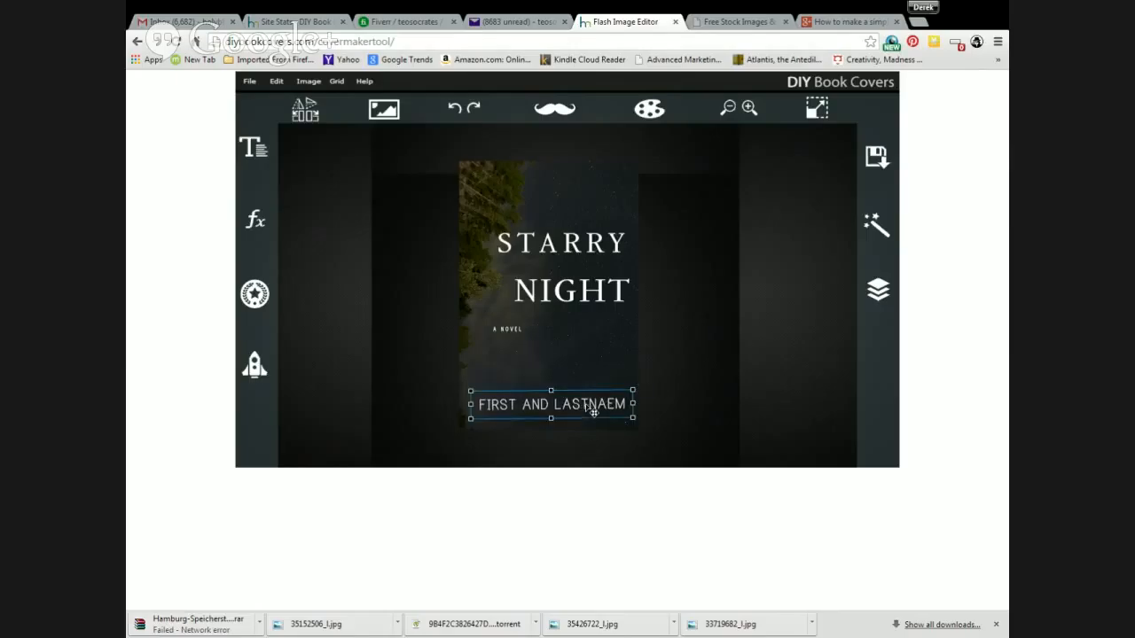
key(BackSpace)
key(BackSpace)
text(ME)
click(684, 409)
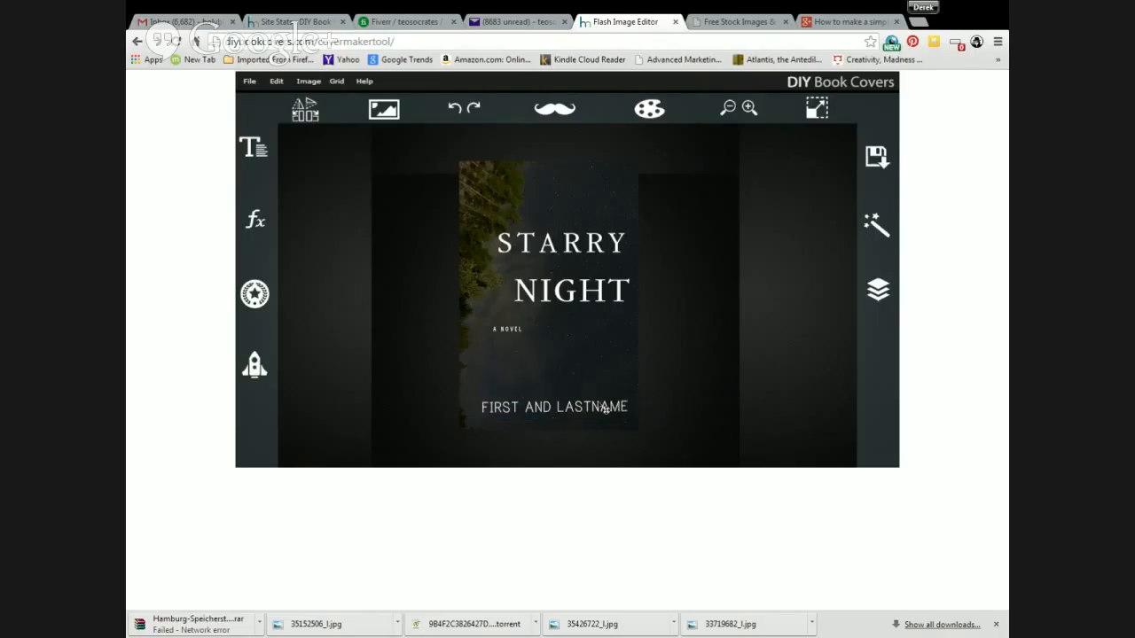
Step: Scale the author line at the bottom of the cover down slightly
click(585, 409)
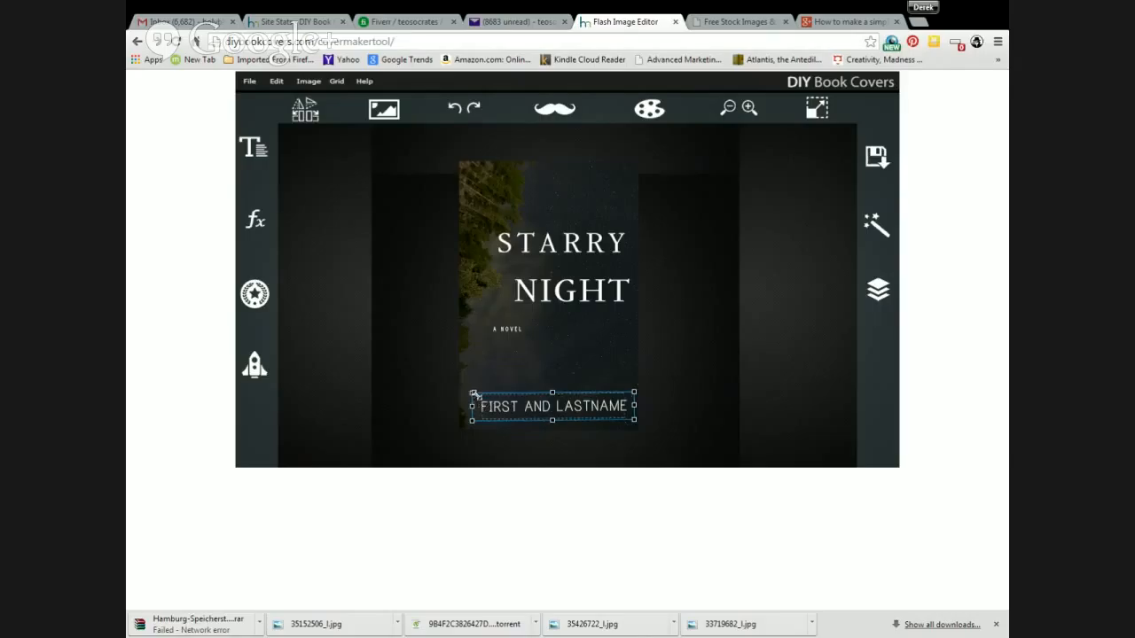
drag(475, 393, 499, 413)
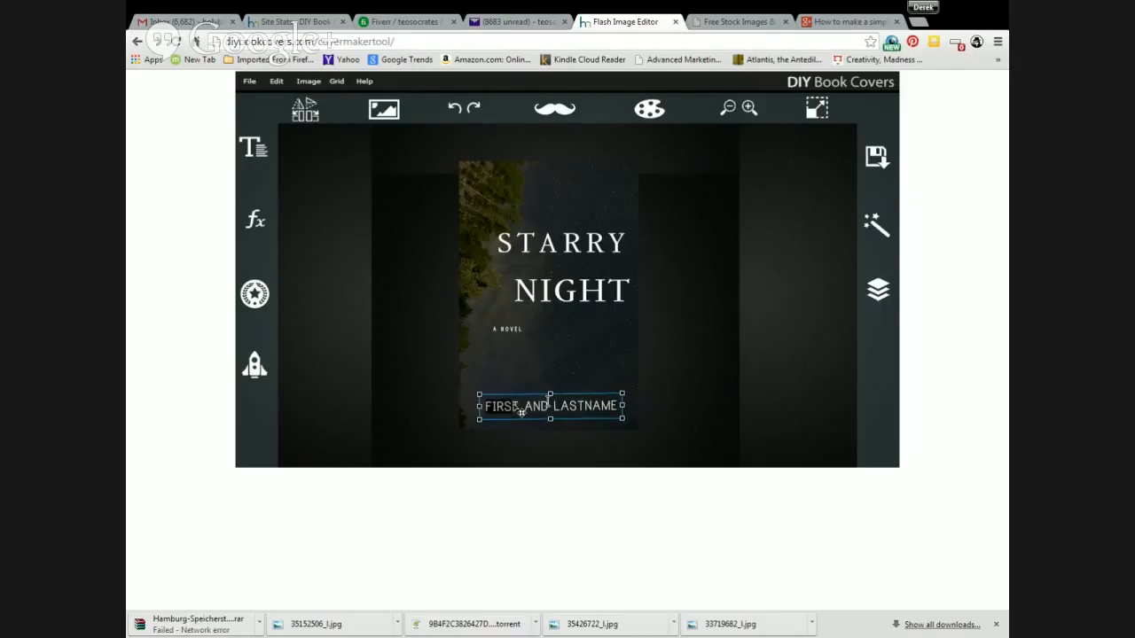
Step: Widen the letter spacing of FIRST AND LASTNAME and narrow the line slightly to fit the cover width
click(254, 147)
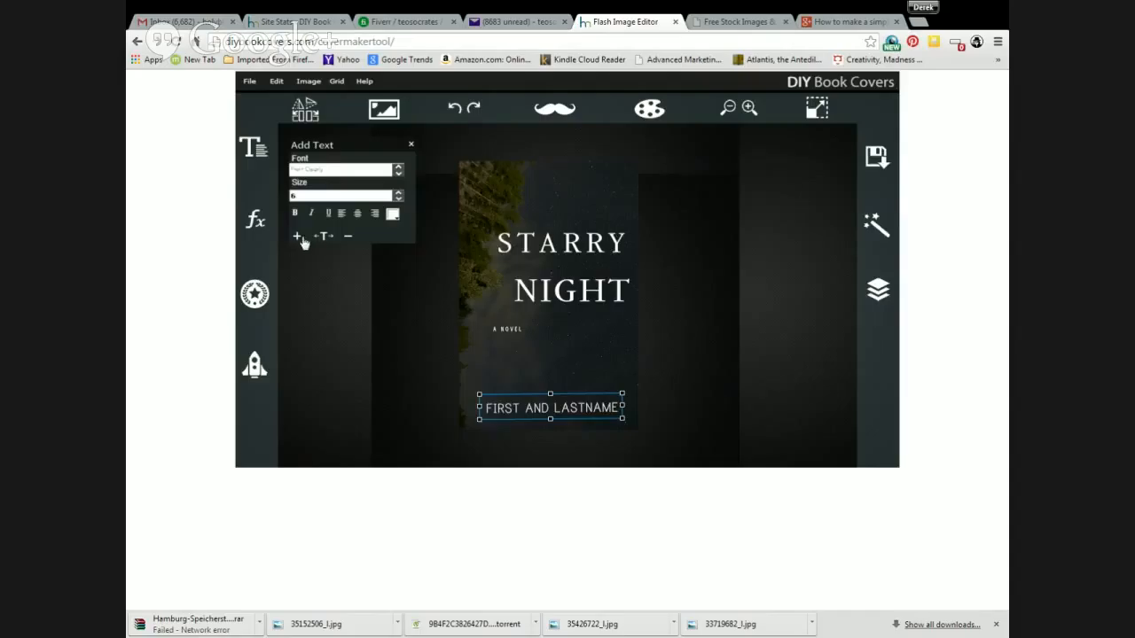
click(300, 238)
click(349, 238)
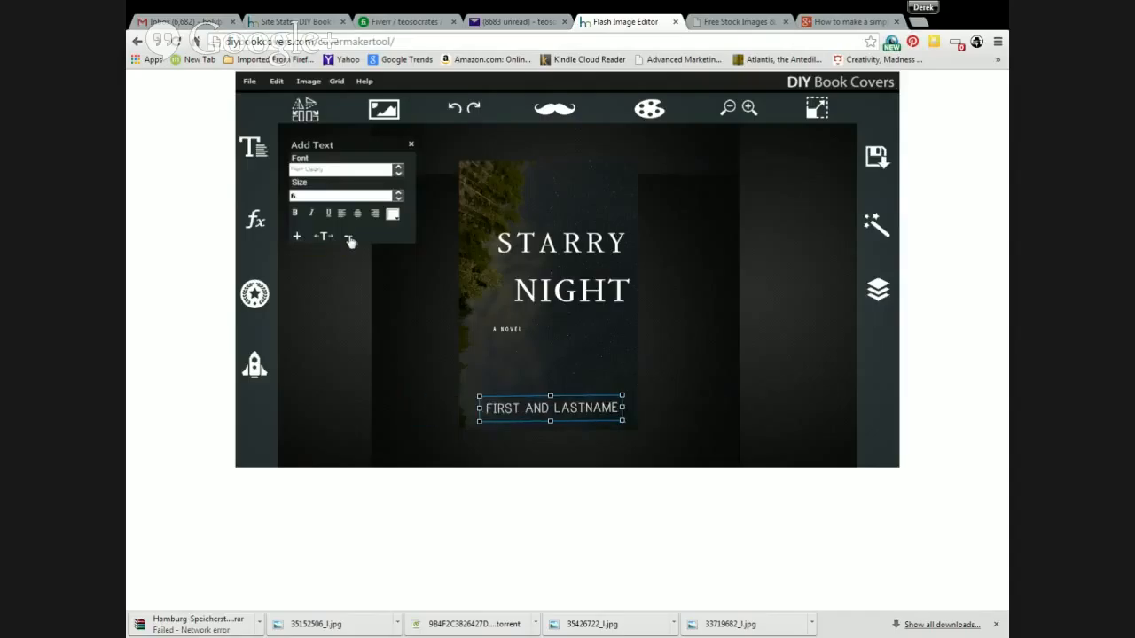
click(299, 238)
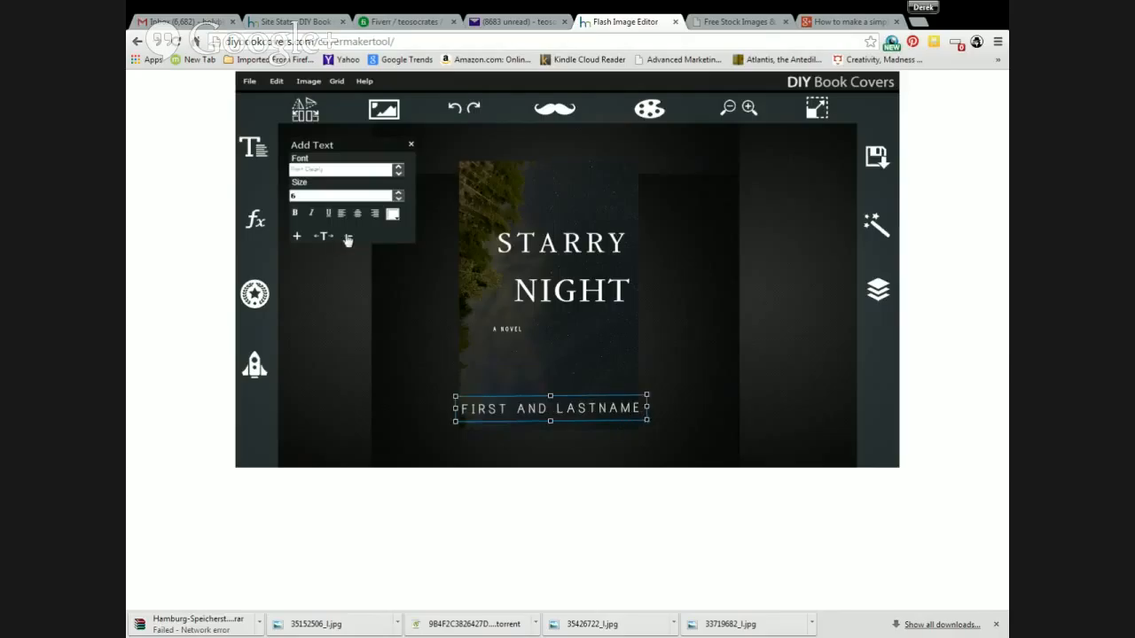
click(349, 238)
click(299, 237)
drag(457, 408, 462, 408)
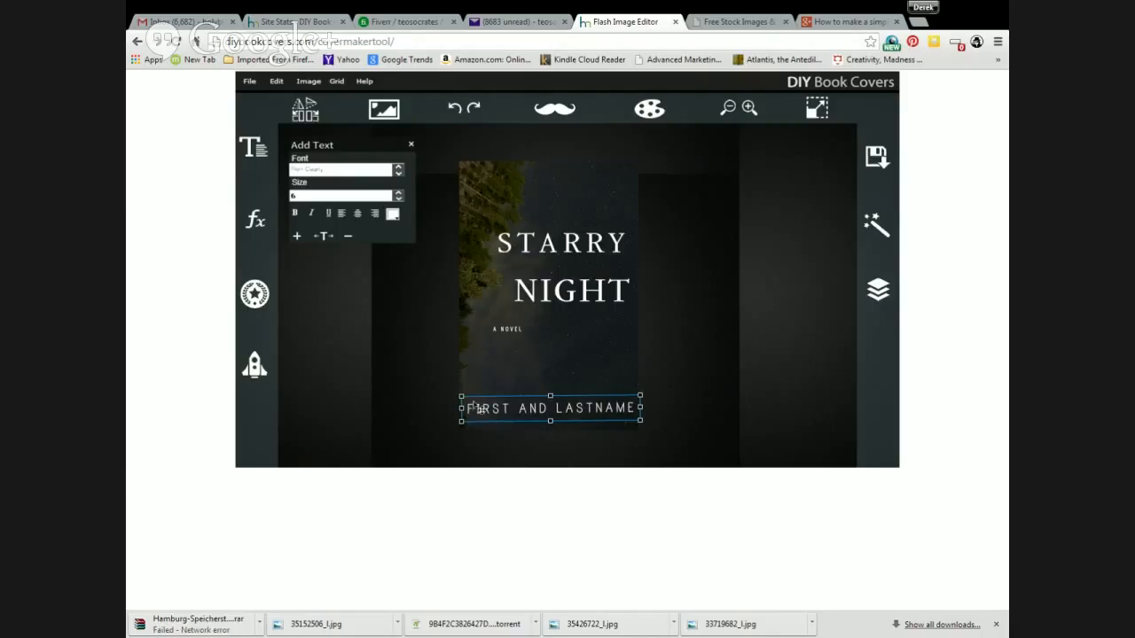
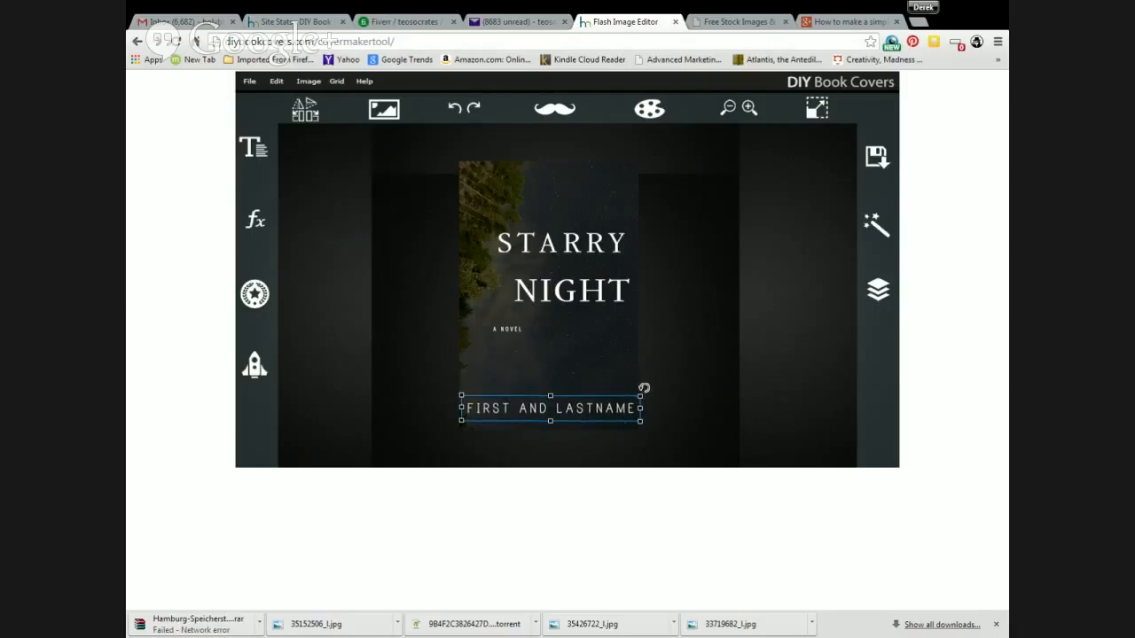
click(668, 395)
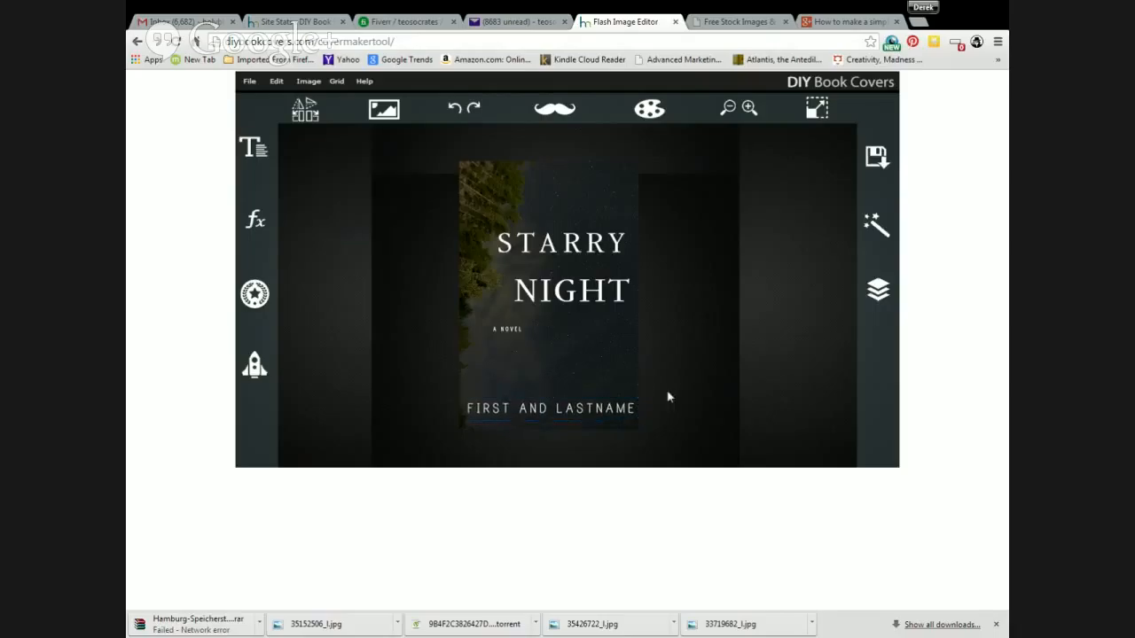
Step: Delete the space between FIRST and AND in the author line
click(574, 423)
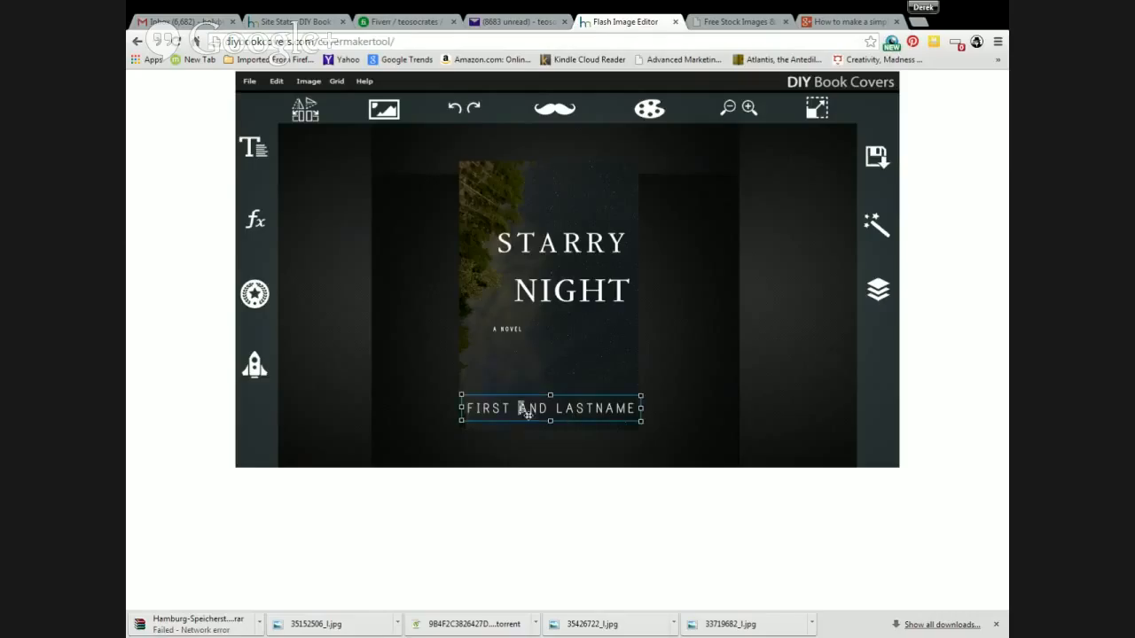
double_click(519, 408)
click(672, 401)
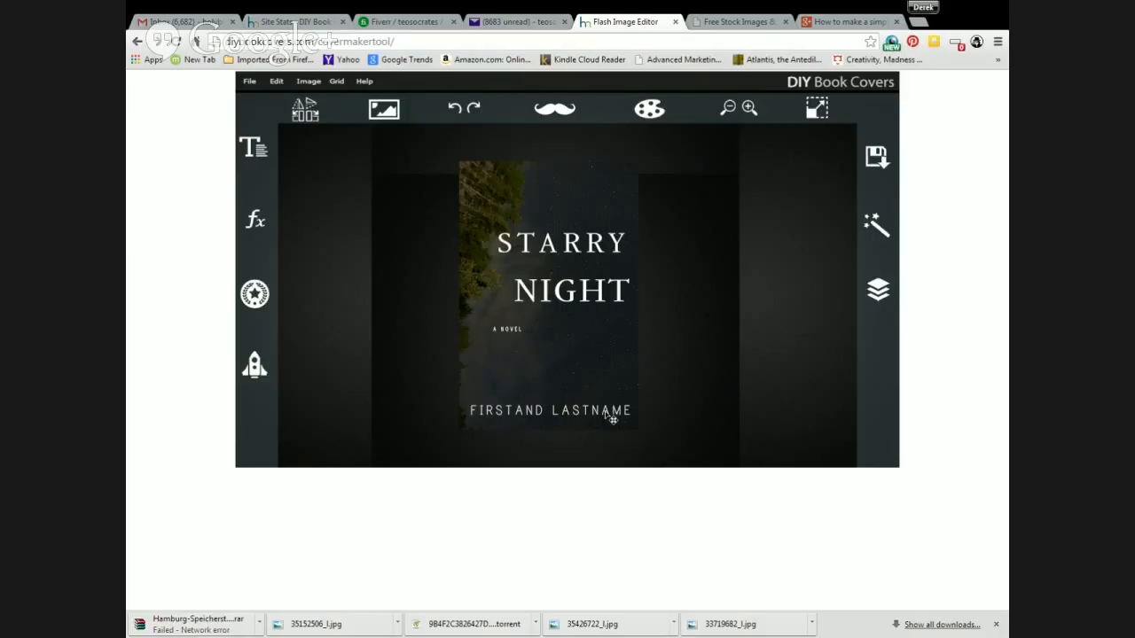
Step: Narrow the author line slightly and move it up to sit beneath the A NOVEL line
click(610, 417)
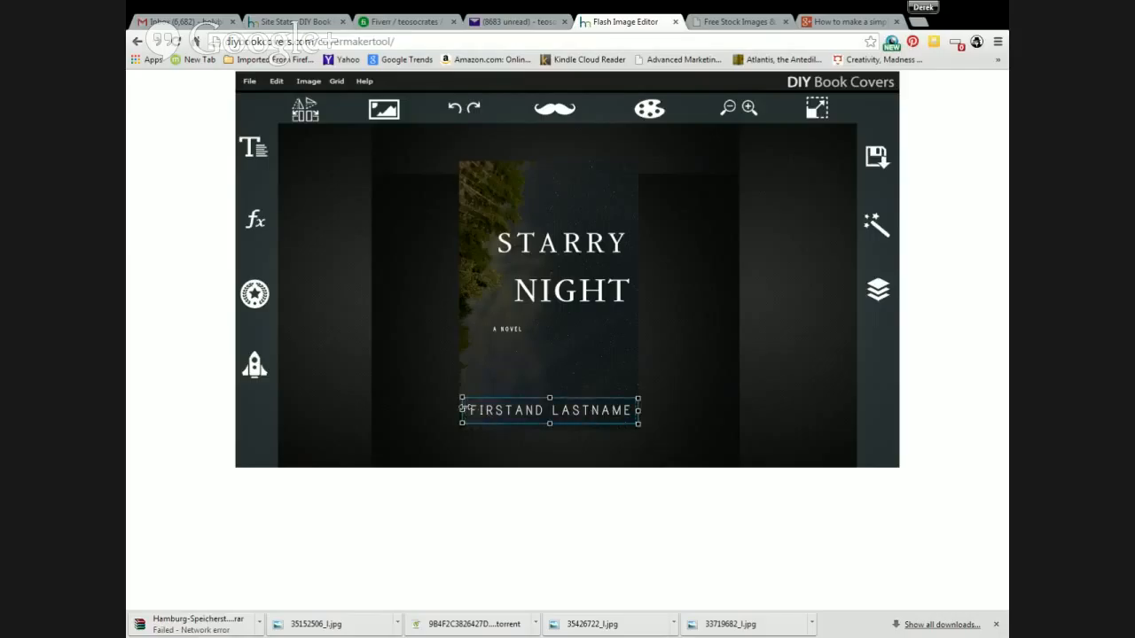
drag(463, 410, 509, 368)
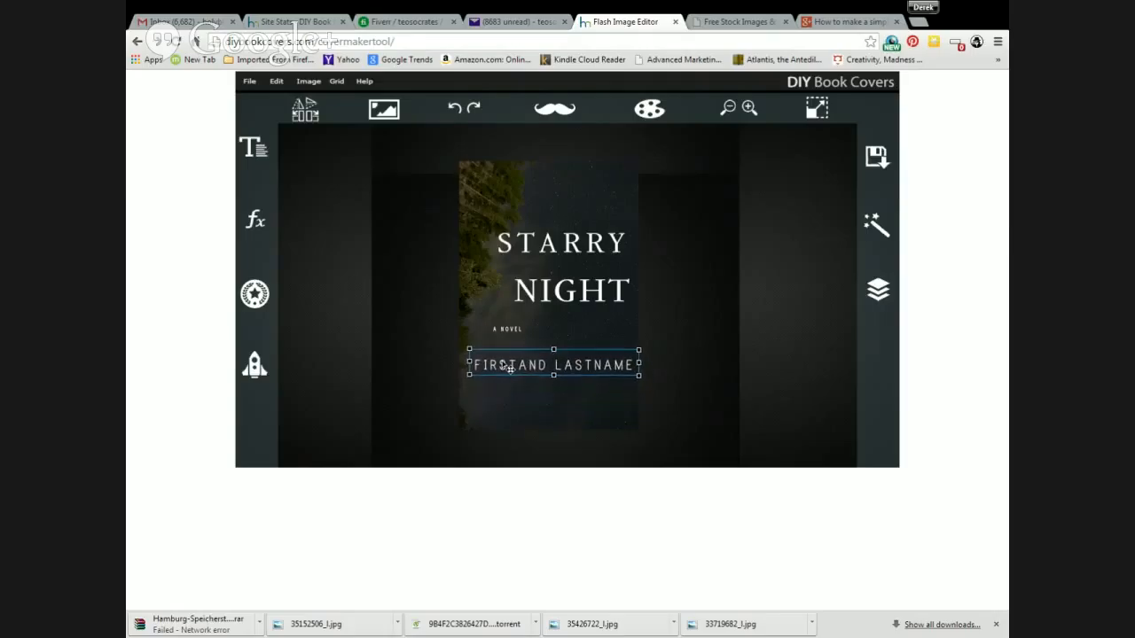
click(681, 358)
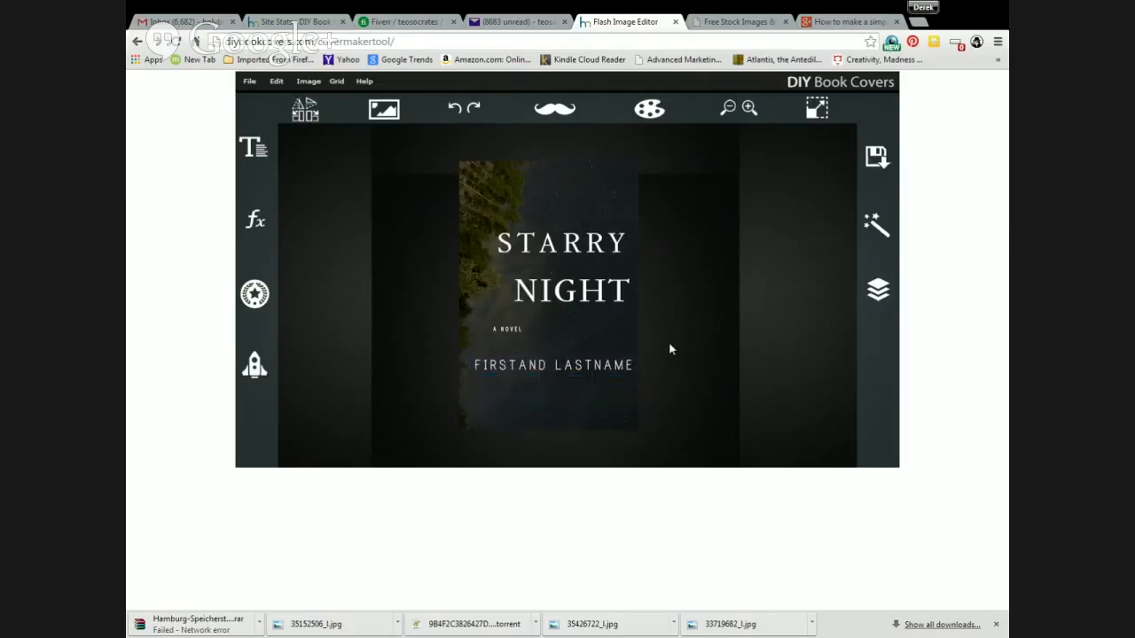
Step: Move the A NOVEL line across so it sits under the right end of NIGHT
click(523, 334)
drag(523, 334, 621, 337)
click(657, 308)
Step: Nudge the author line slightly upward beneath the A NOVEL line
click(599, 376)
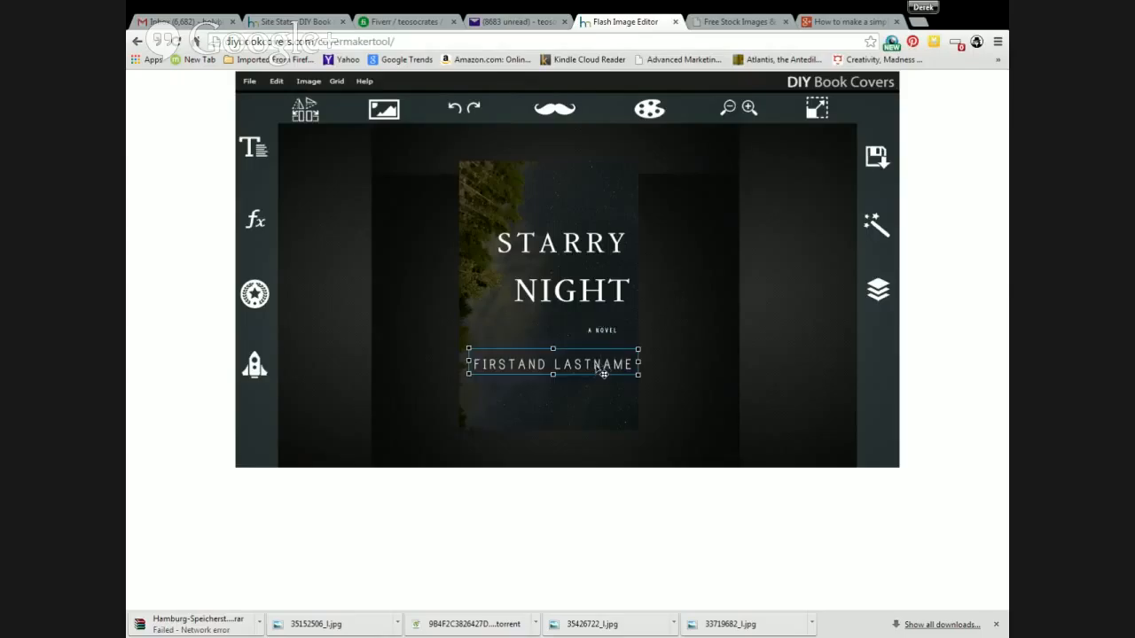
drag(599, 375, 599, 374)
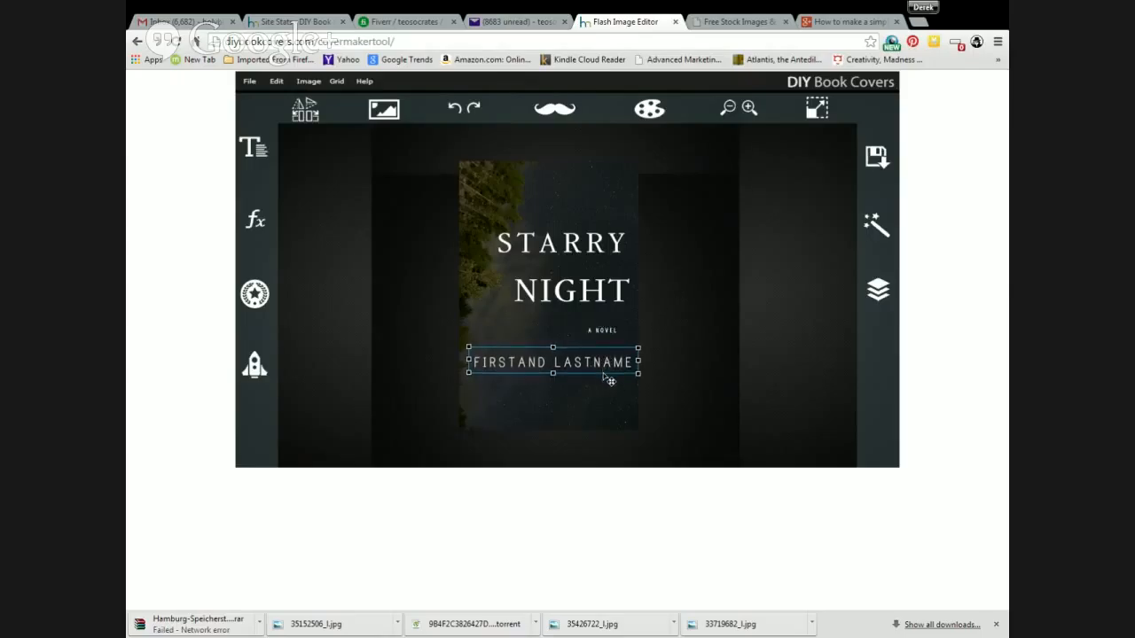
drag(666, 362, 665, 360)
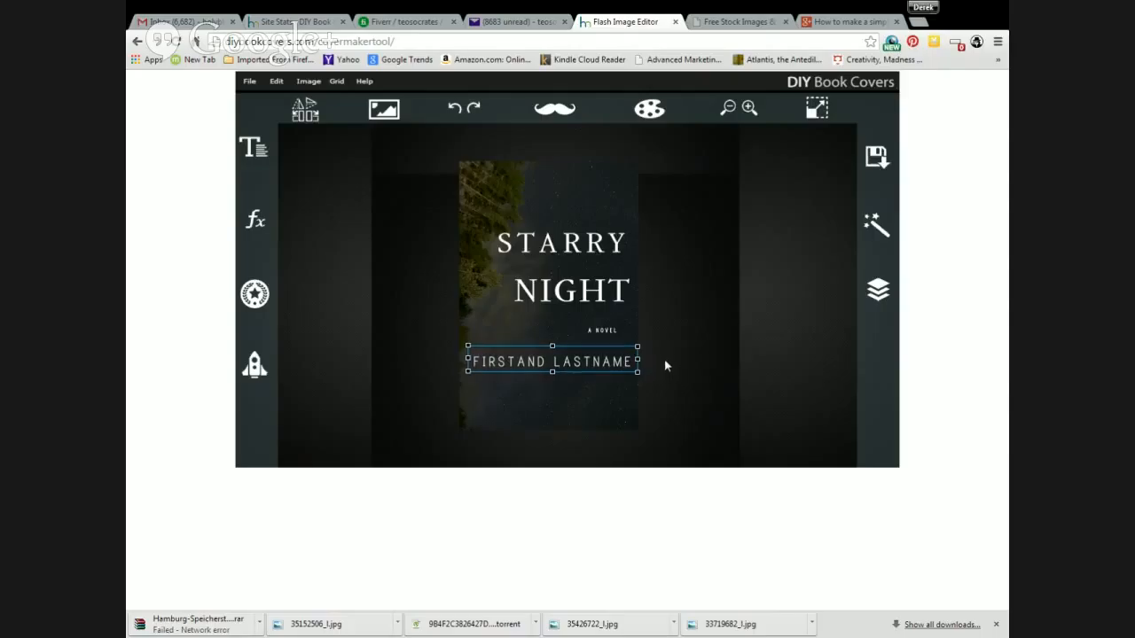
click(664, 358)
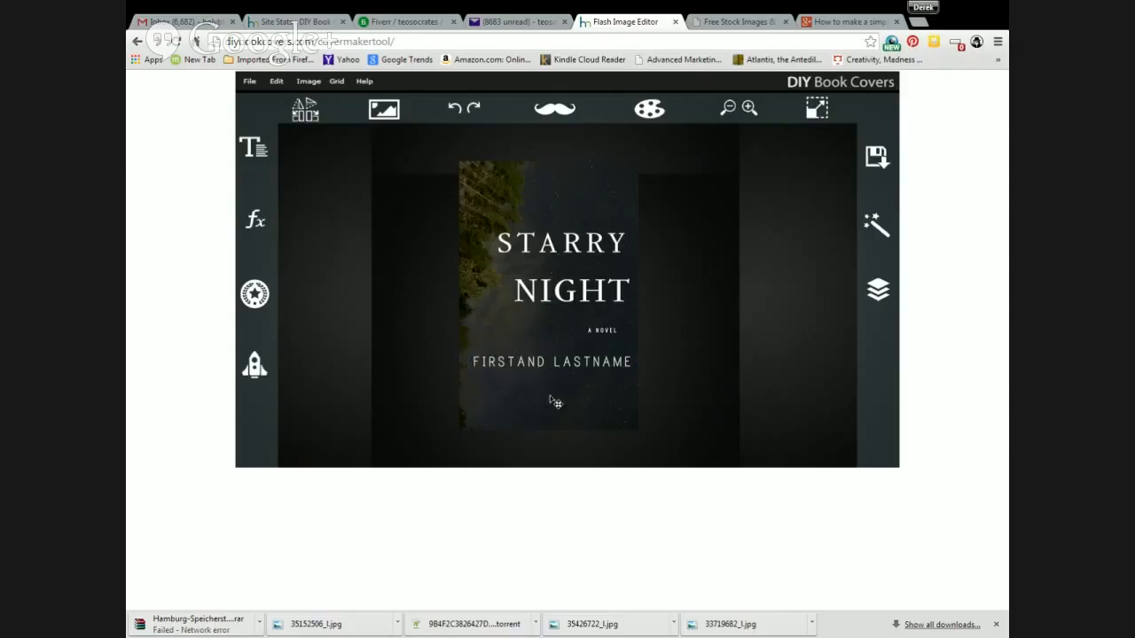
Step: Search Google for "silhouette symbol" in a new browser tab and show the image results
click(851, 22)
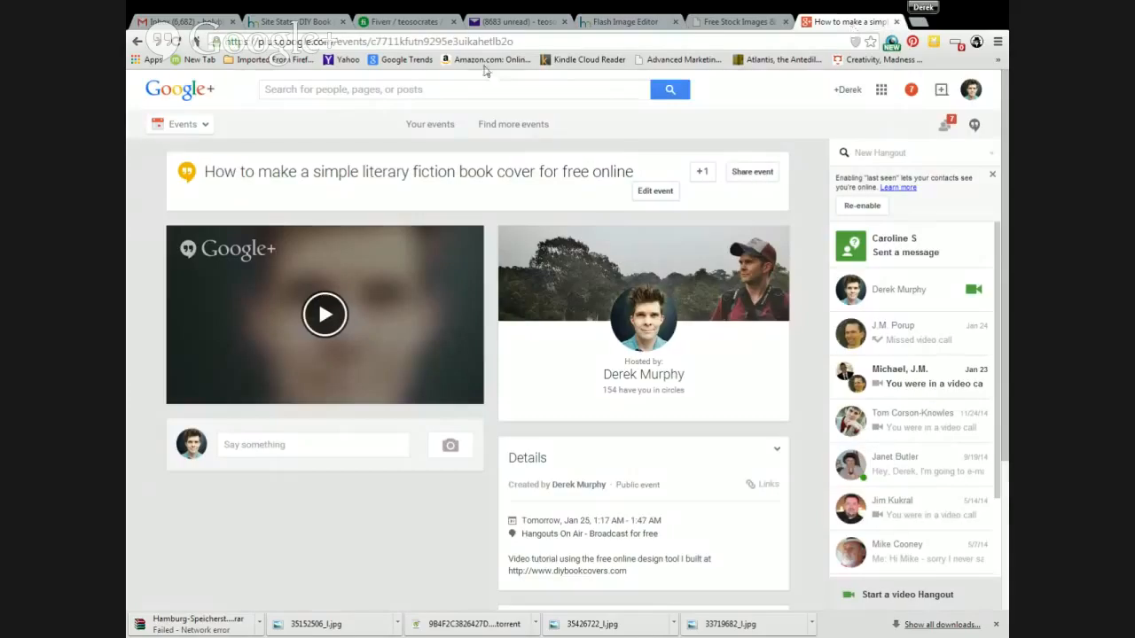
click(920, 22)
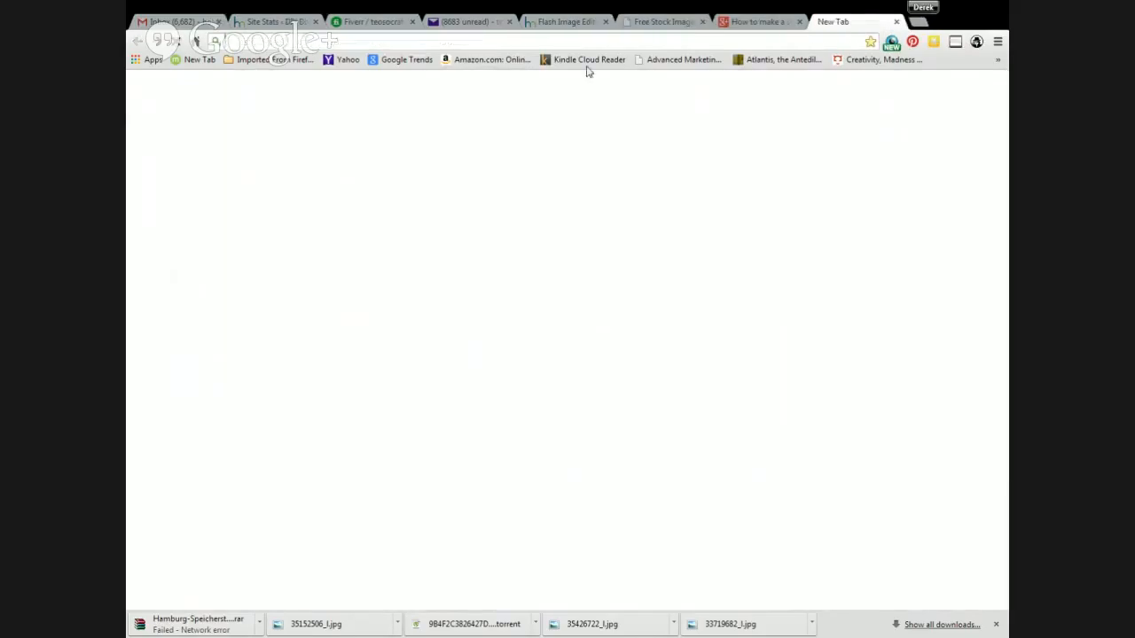
text(sin)
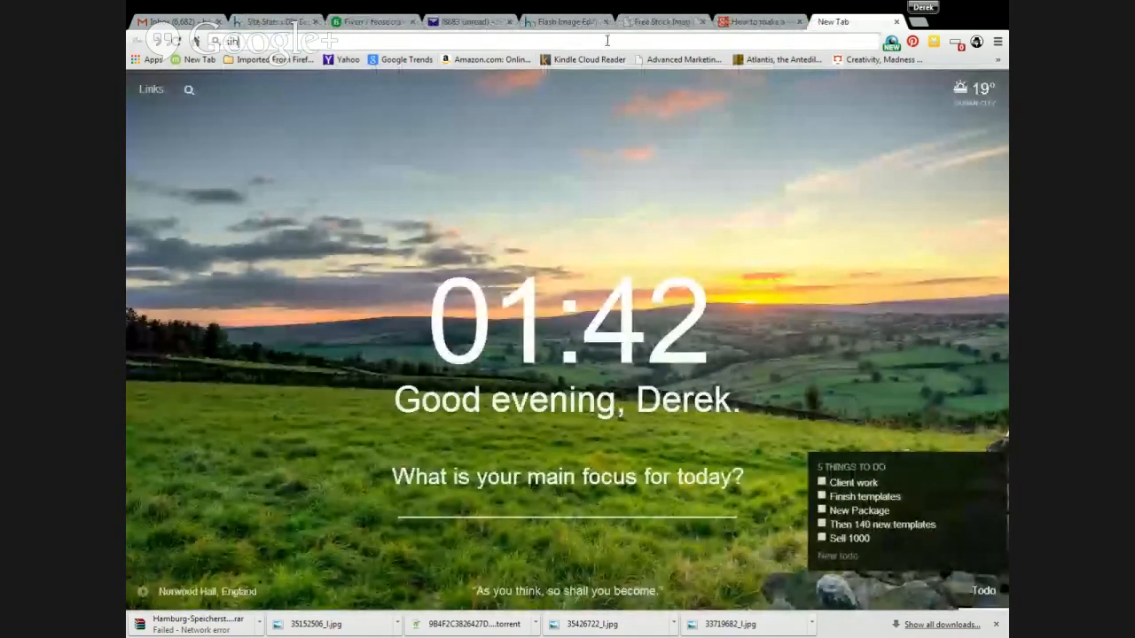
text(houette symbol)
key(Return)
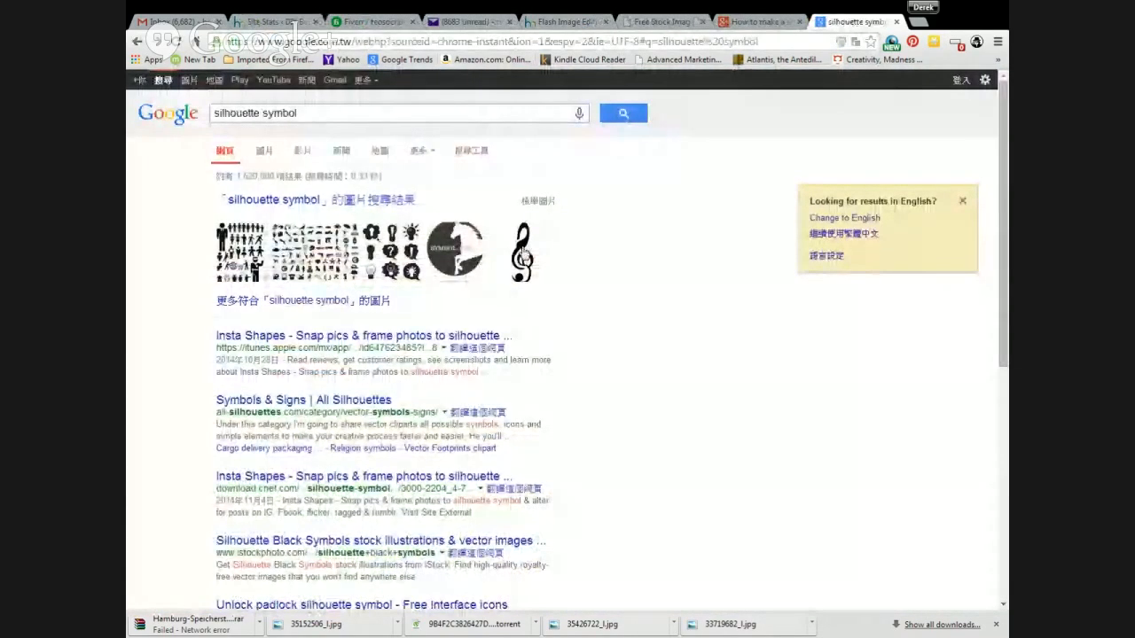
click(339, 207)
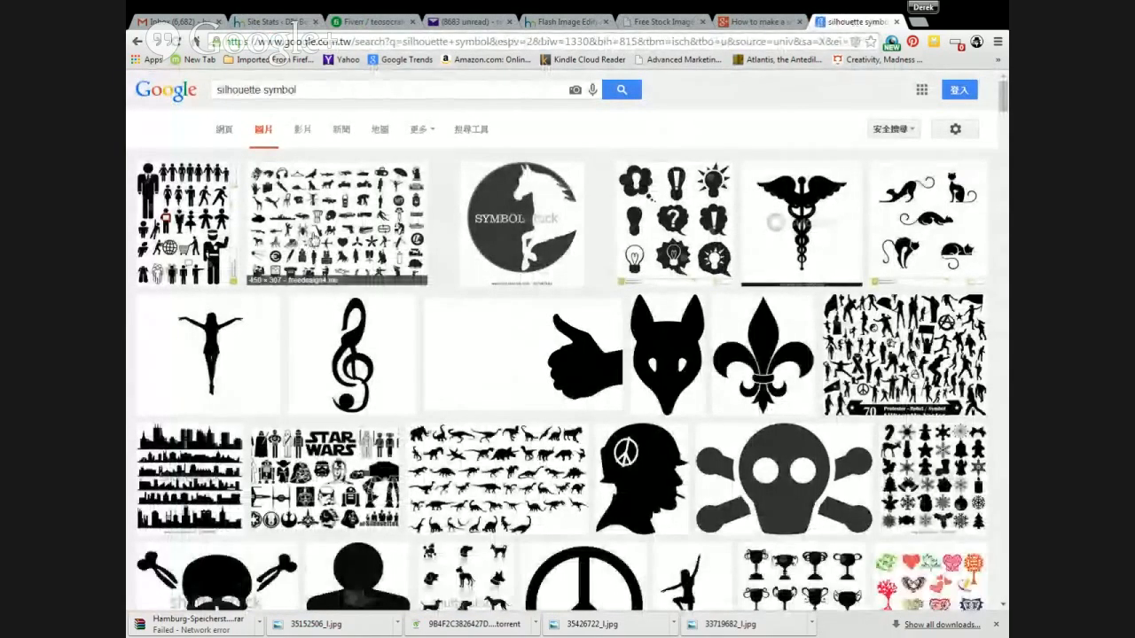
Step: Browse the silhouette image results, previewing the female figures, for a simple symbol that suits the cover
click(213, 354)
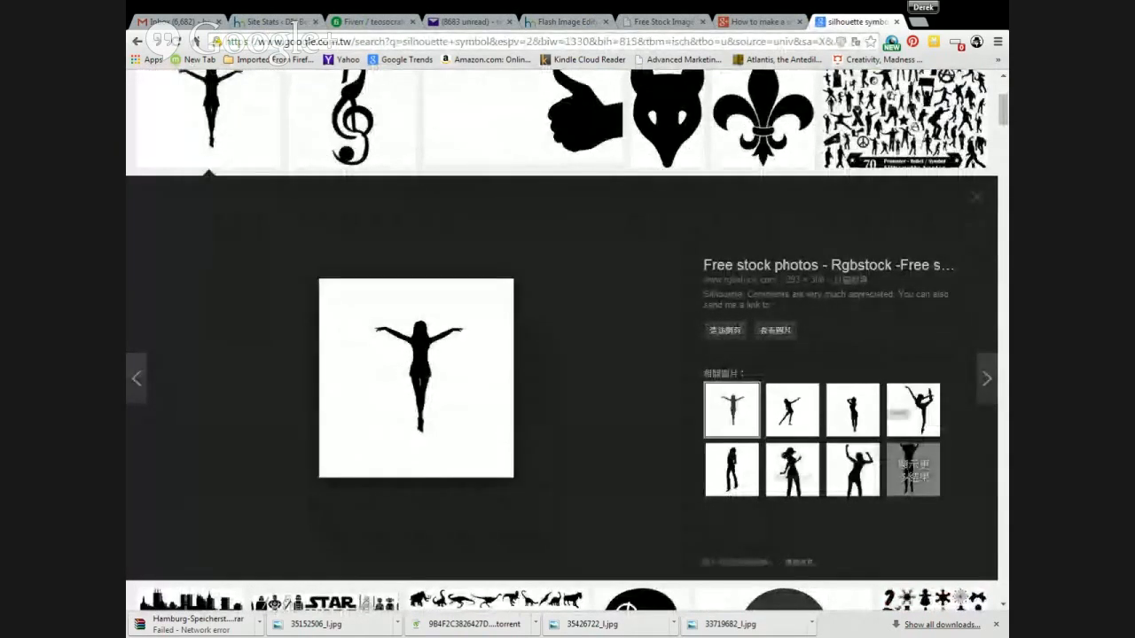
drag(392, 353, 671, 357)
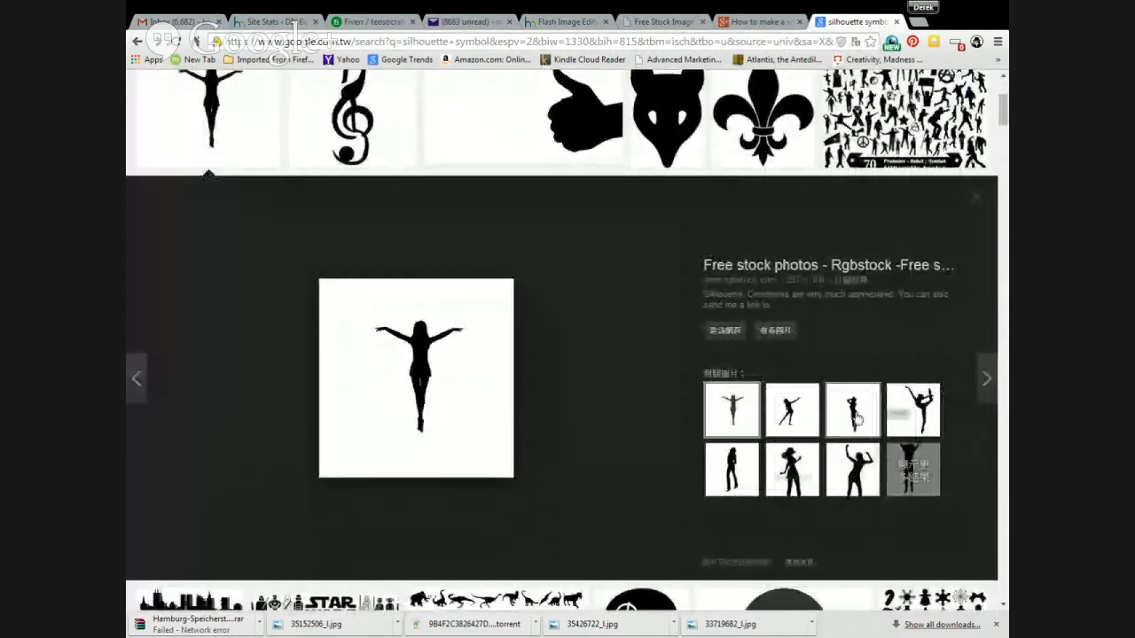
click(852, 390)
scroll(647, 301, down, 2)
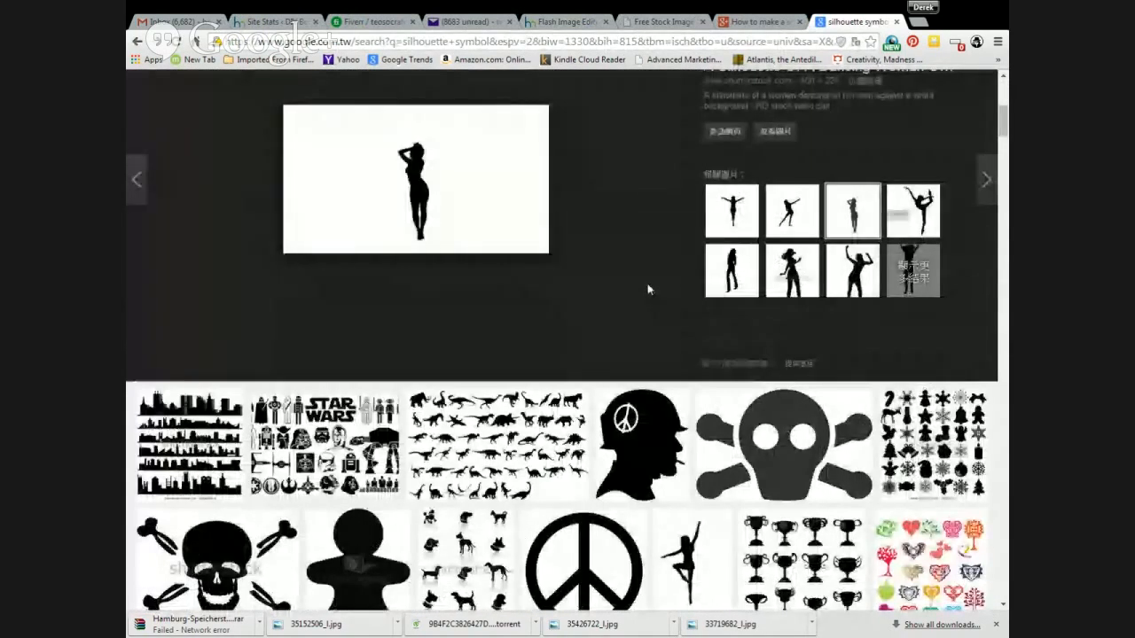
scroll(648, 289, down, 3)
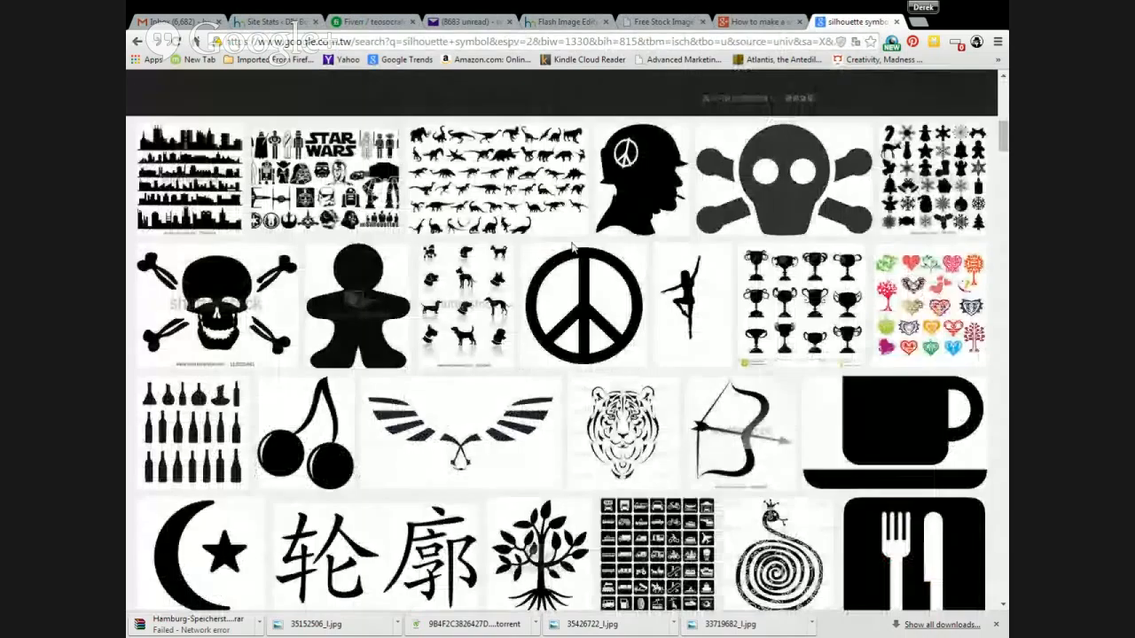
scroll(382, 281, down, 2)
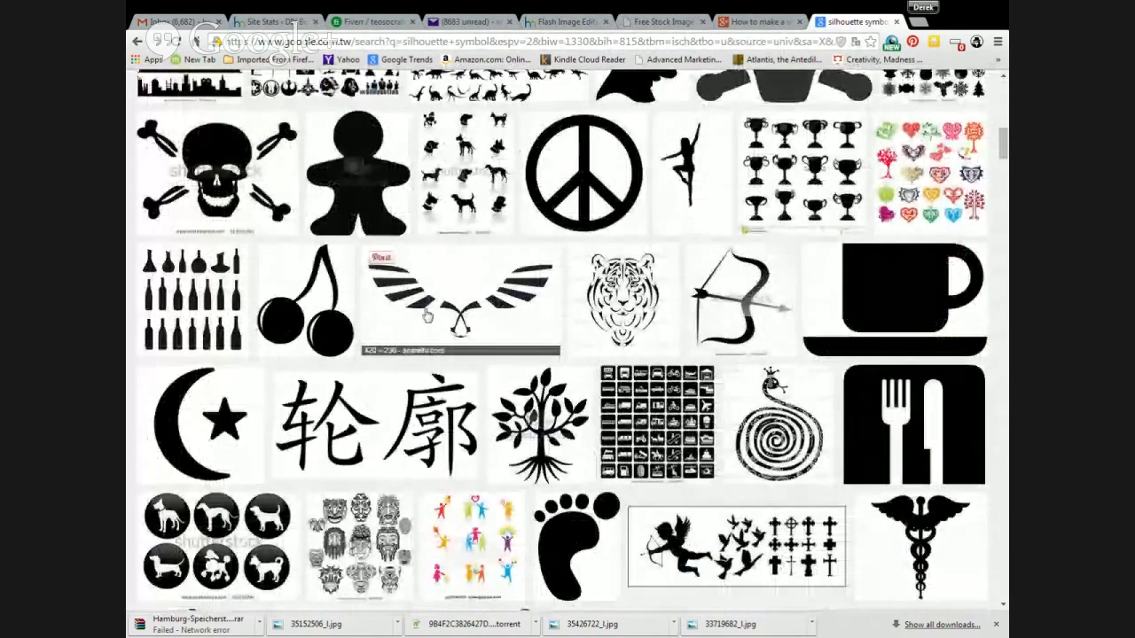
scroll(422, 303, down, 1)
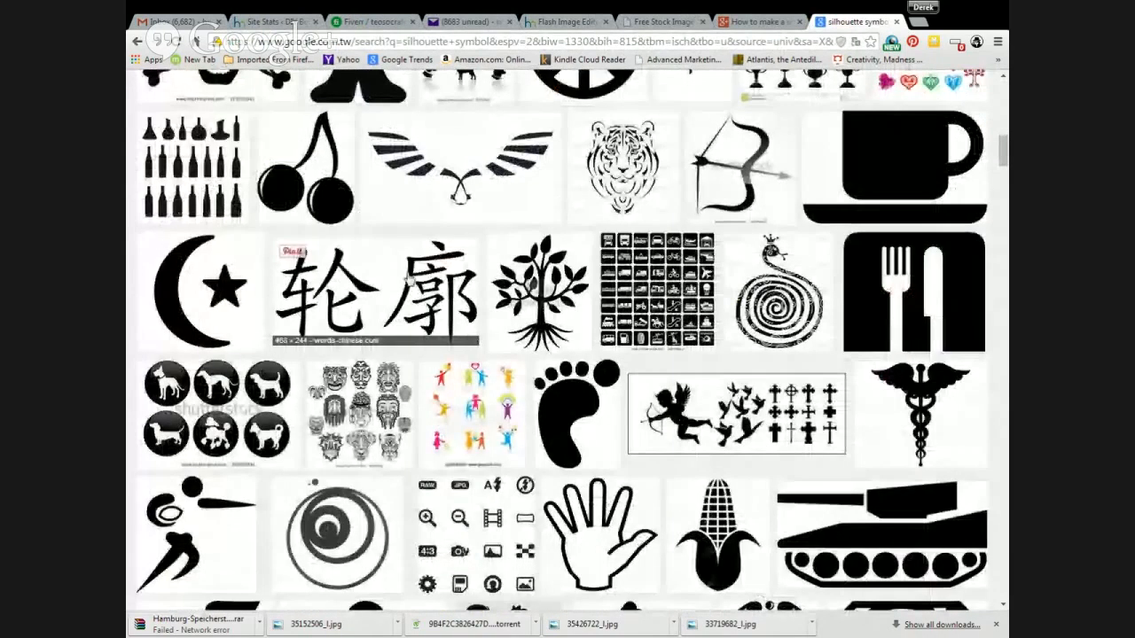
scroll(408, 278, down, 5)
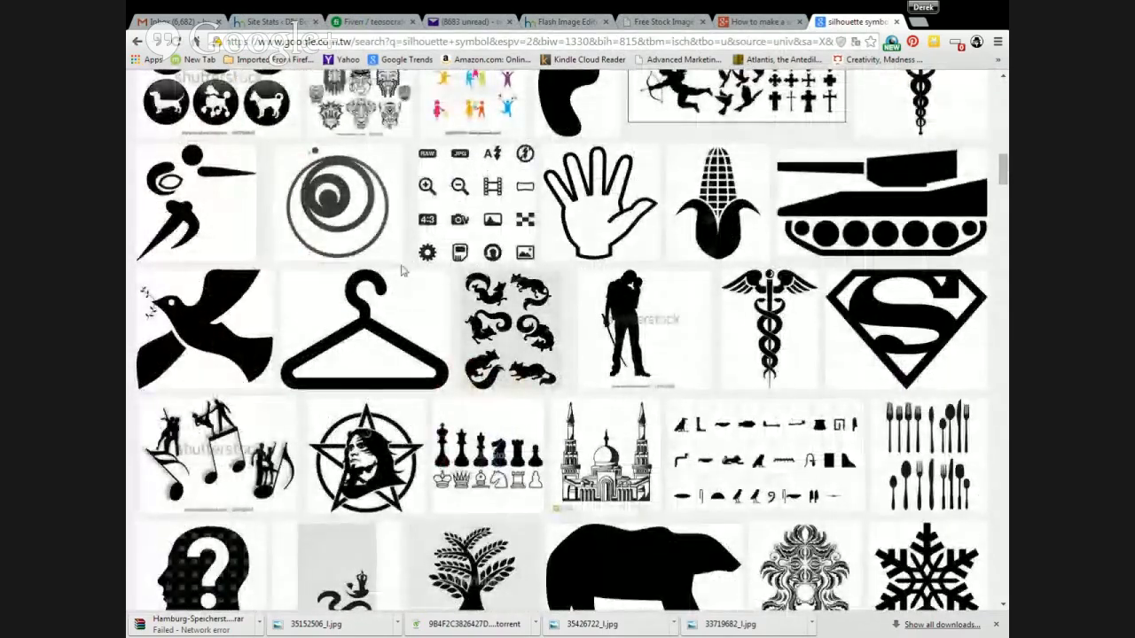
scroll(402, 269, down, 1)
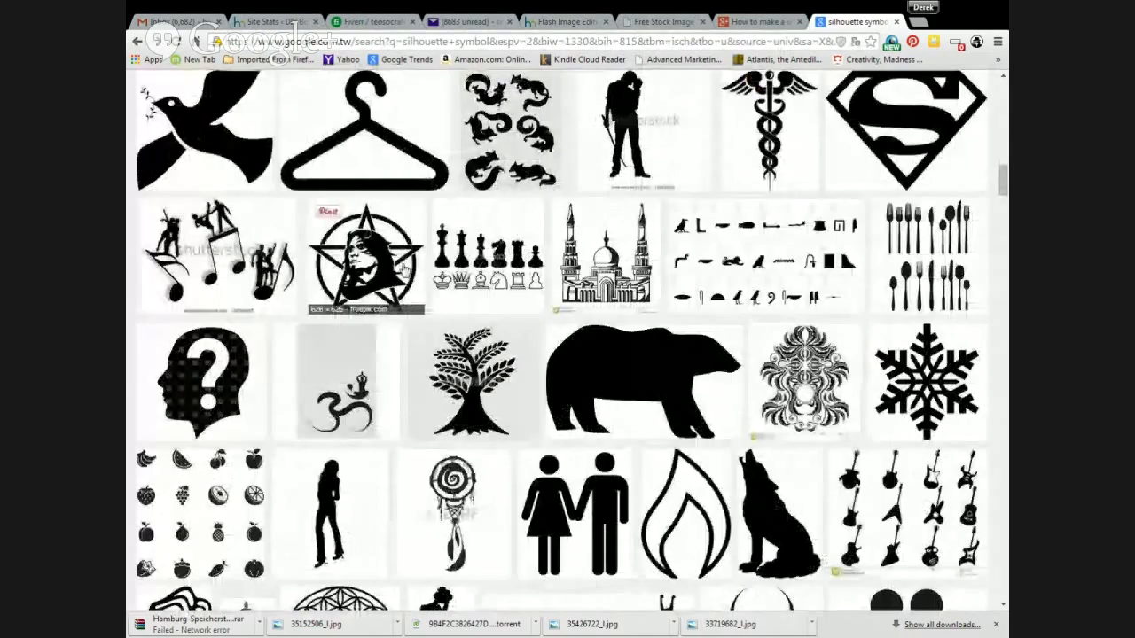
scroll(403, 271, down, 2)
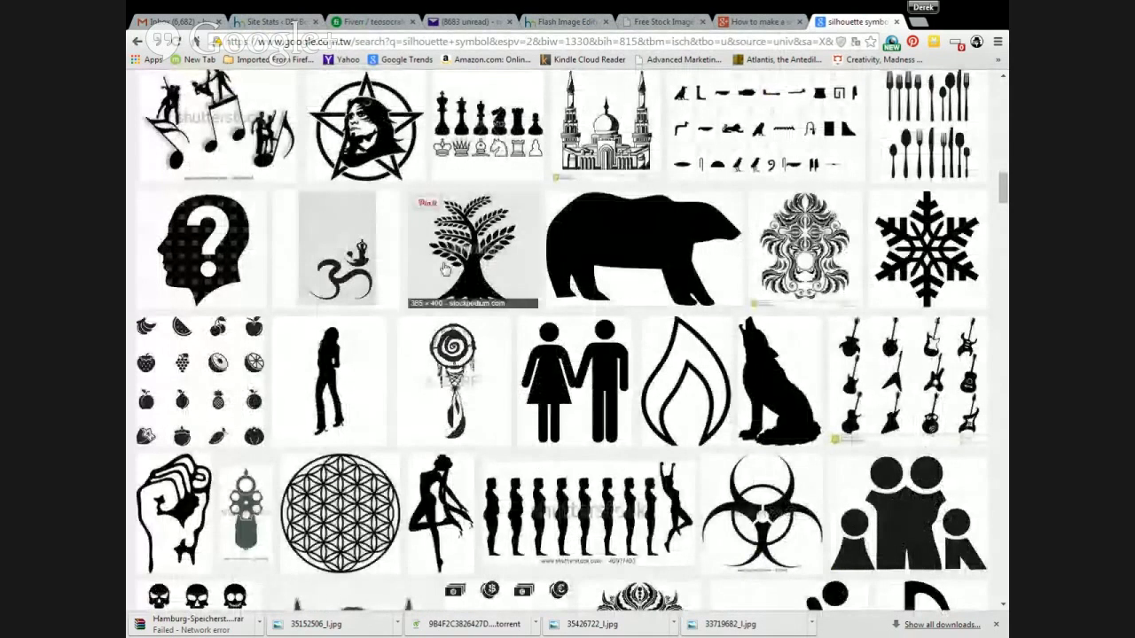
scroll(445, 268, down, 2)
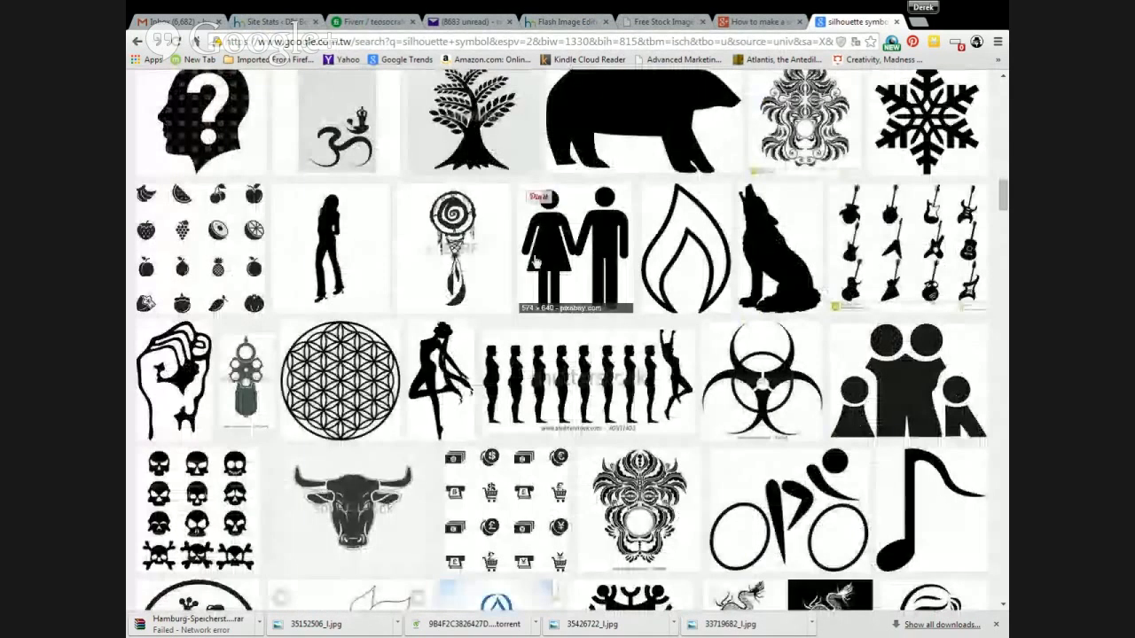
Step: Pick the howling wolf silhouette from the image results and import it onto the cover in the DIY Book Covers editor
click(777, 253)
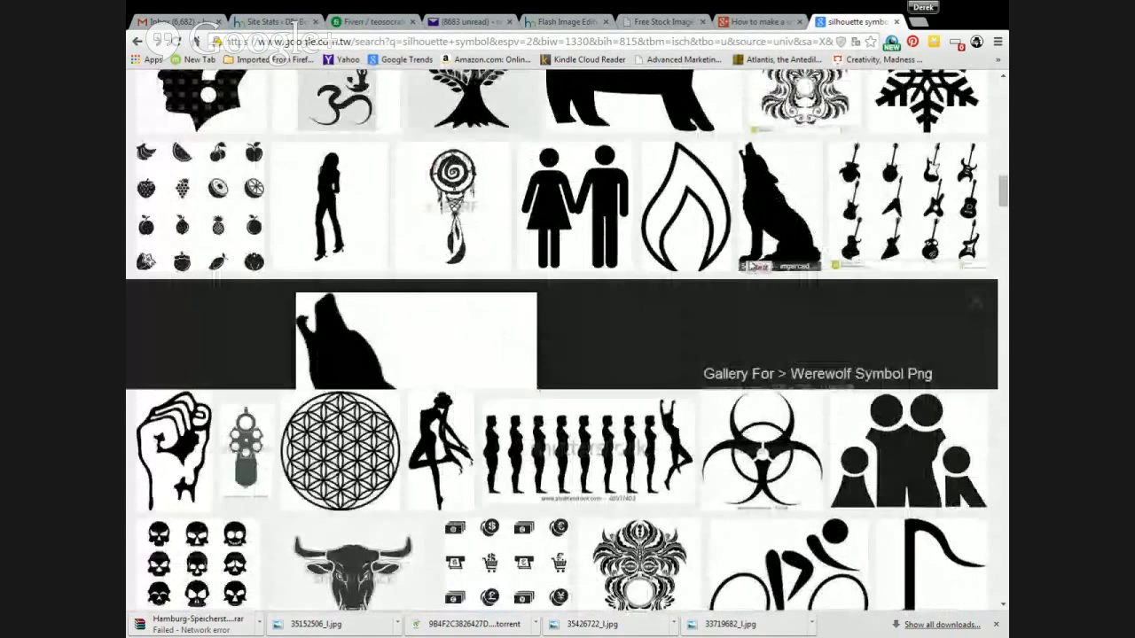
drag(373, 321, 720, 186)
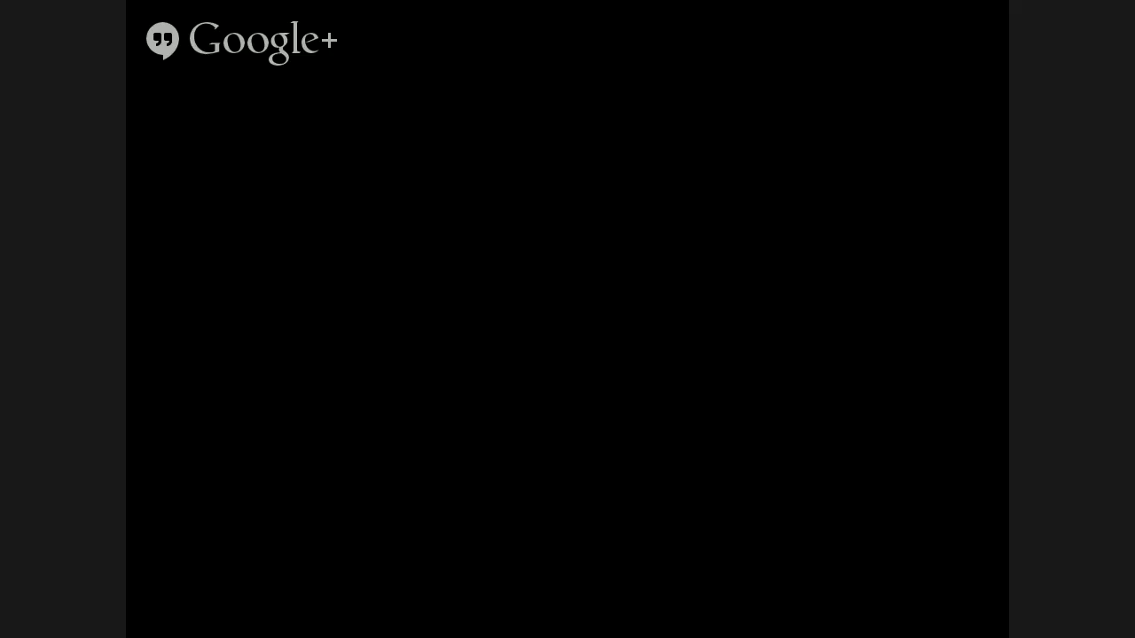
click(573, 29)
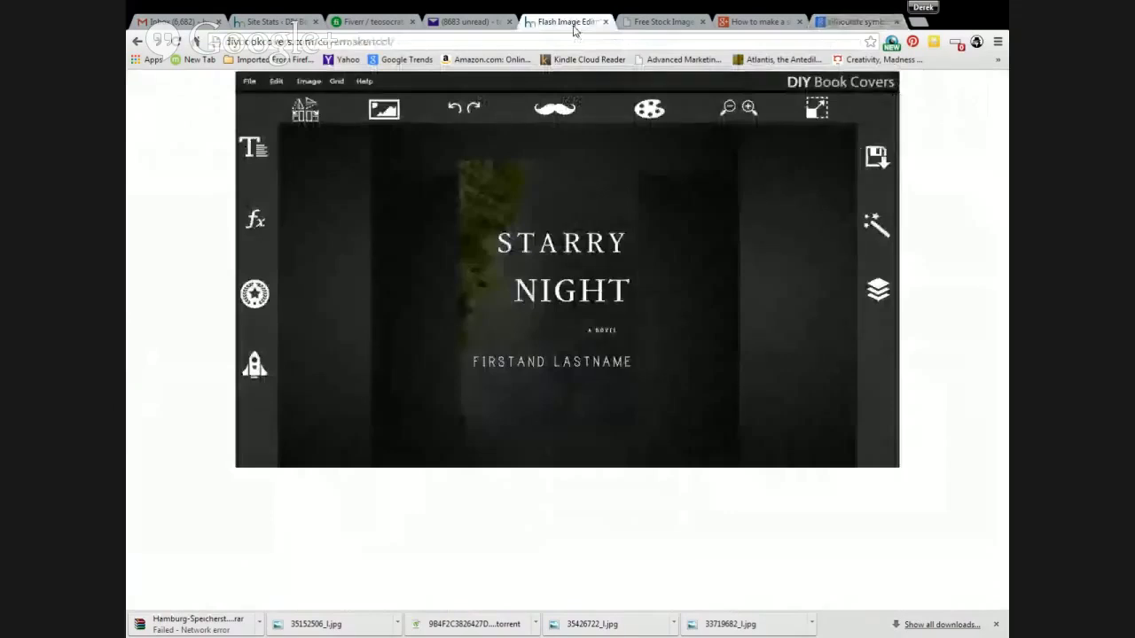
click(315, 82)
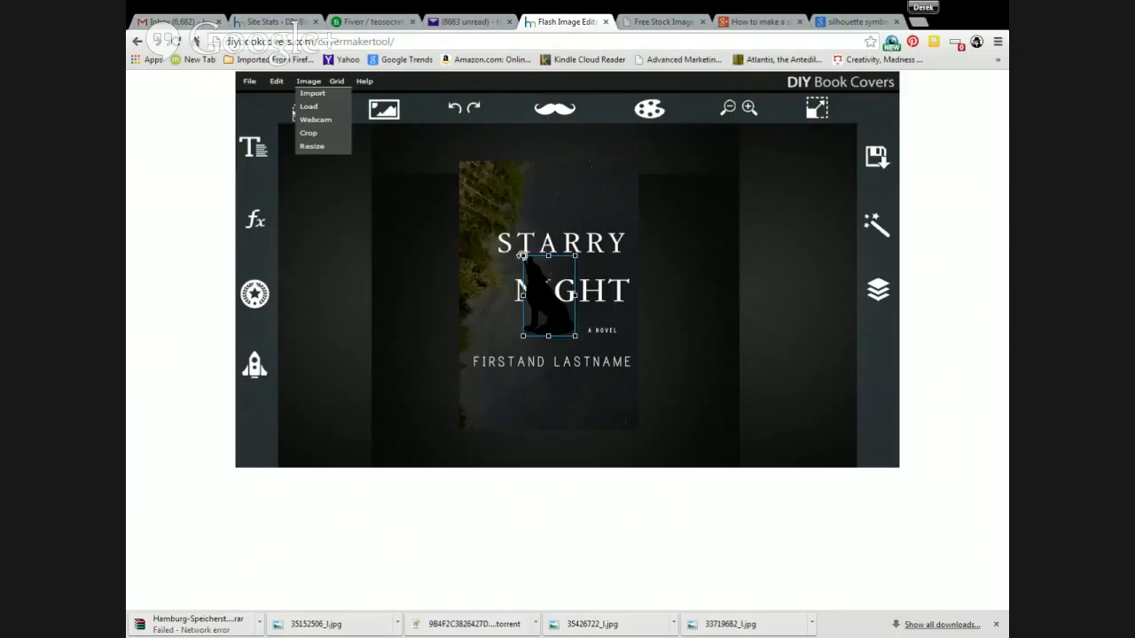
Step: Shrink the wolf beneath the author line and turn it white with contrast -100 and brightness 100
drag(522, 255, 556, 410)
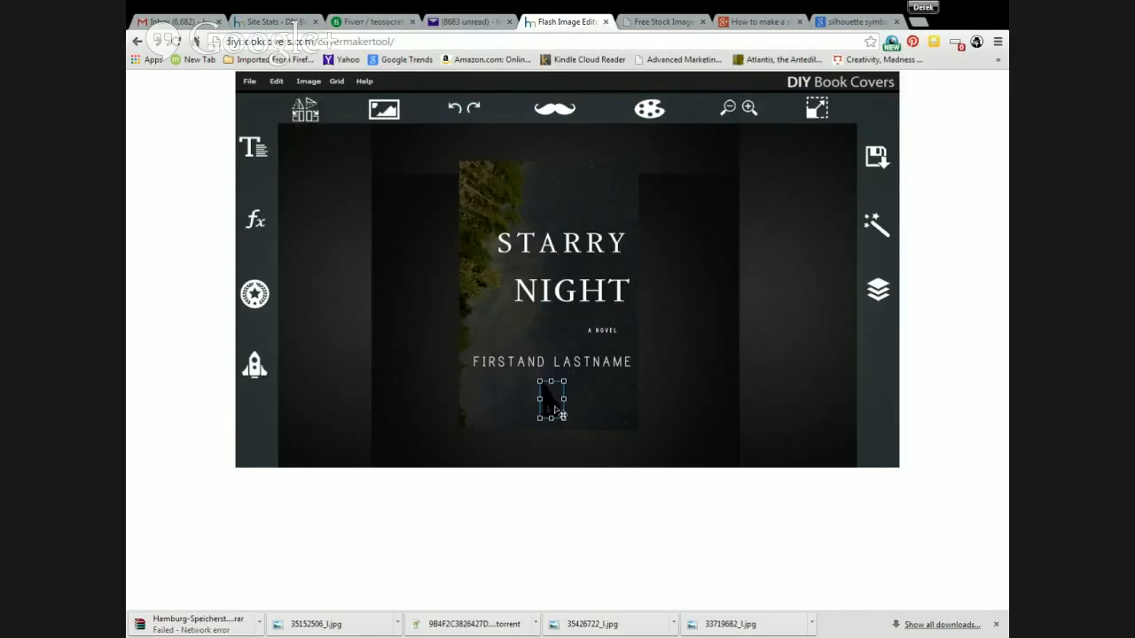
click(639, 115)
drag(657, 227, 623, 227)
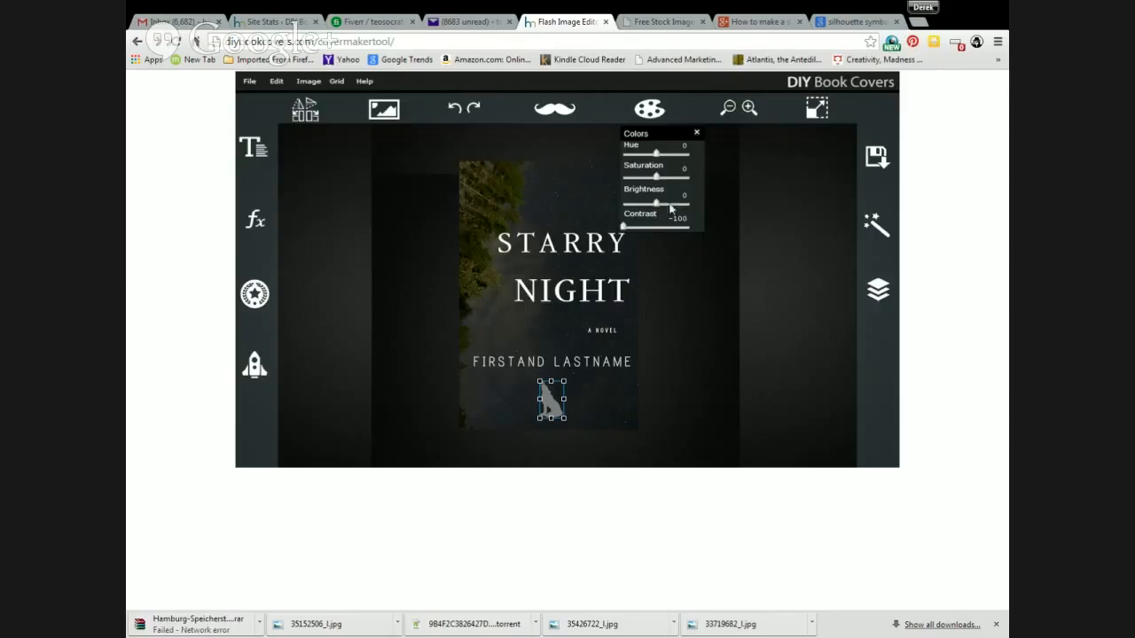
drag(657, 205, 704, 208)
drag(540, 382, 543, 387)
click(690, 385)
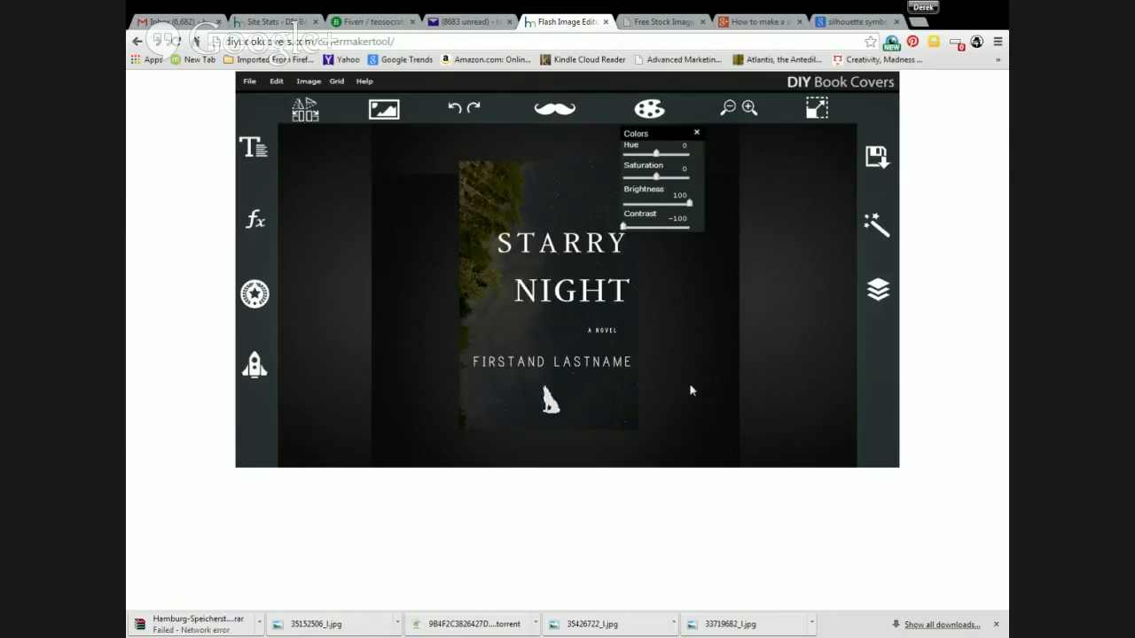
Step: Move the white wolf up between NIGHT and the author line, beside A NOVEL
click(560, 409)
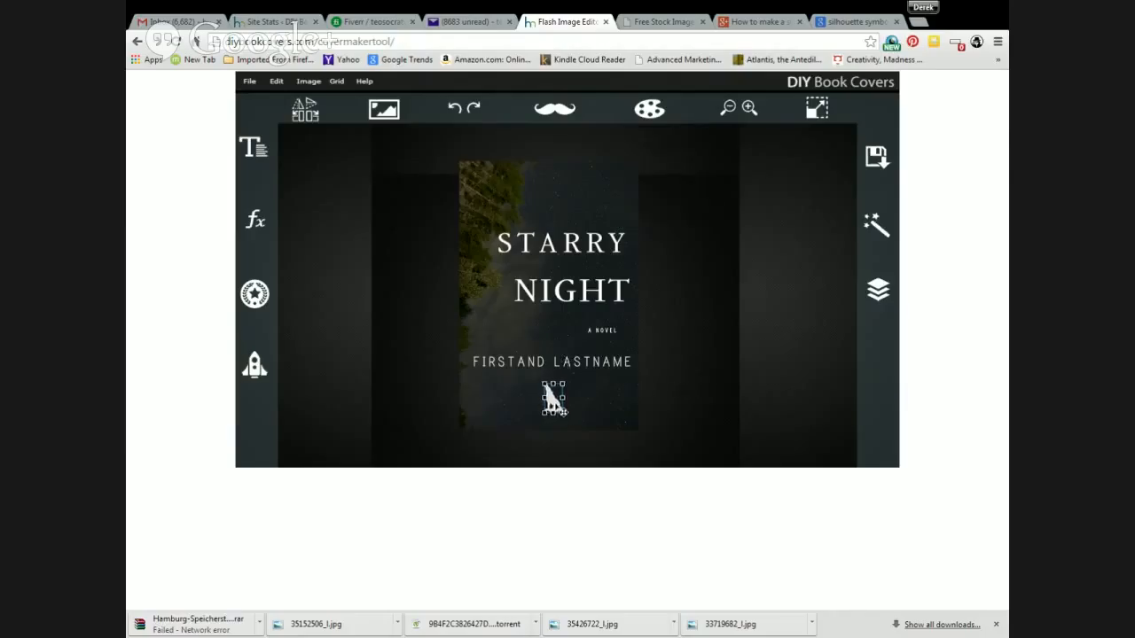
drag(559, 409, 563, 344)
click(674, 359)
Step: Scale the wolf down slightly and nudge it up a little in the gap beneath NIGHT
click(749, 109)
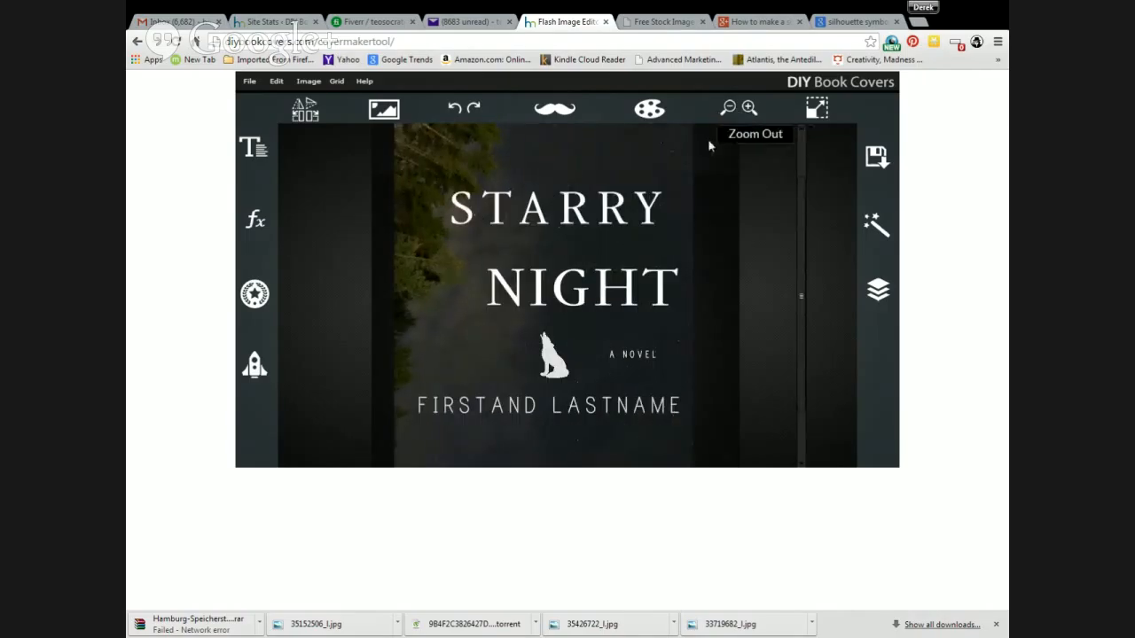
click(552, 358)
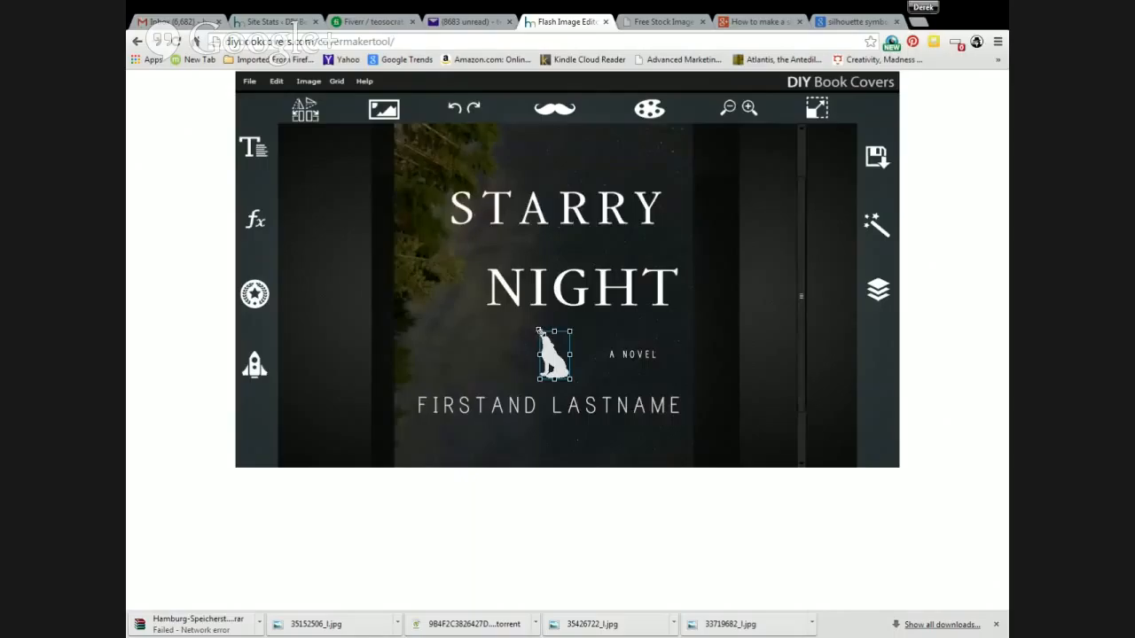
drag(540, 330, 543, 334)
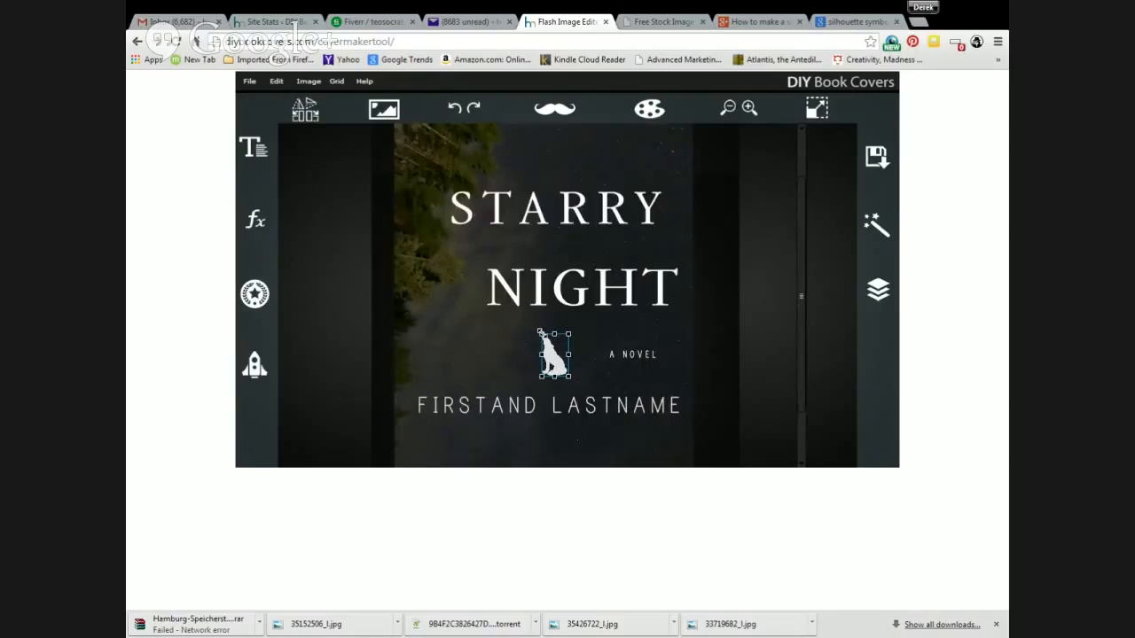
click(710, 345)
drag(559, 354, 558, 351)
click(710, 367)
click(728, 108)
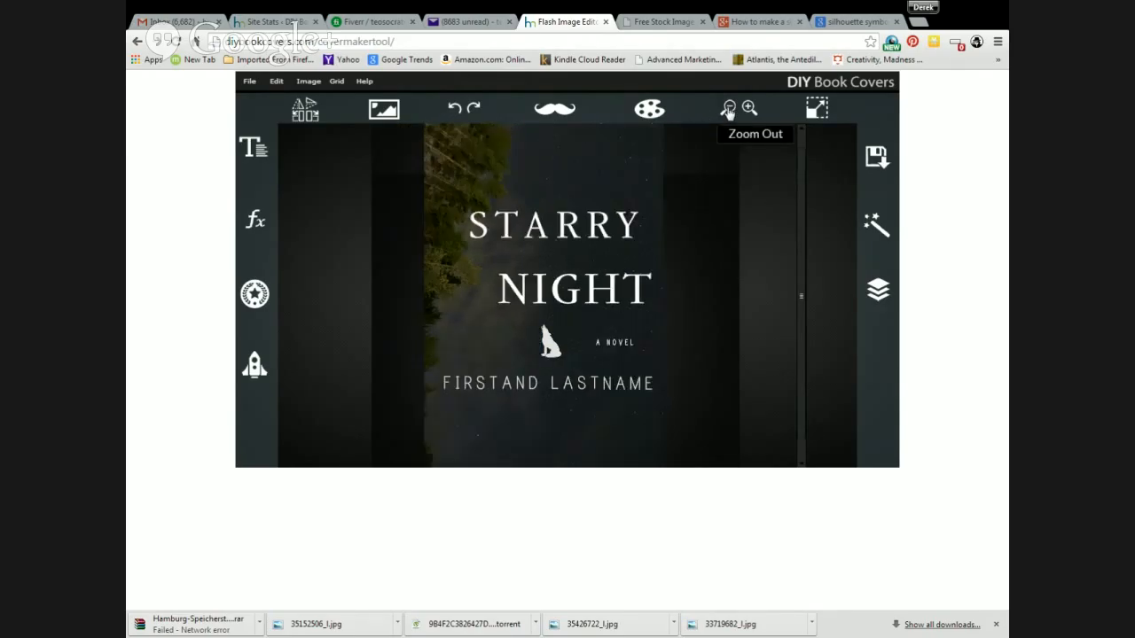
click(750, 108)
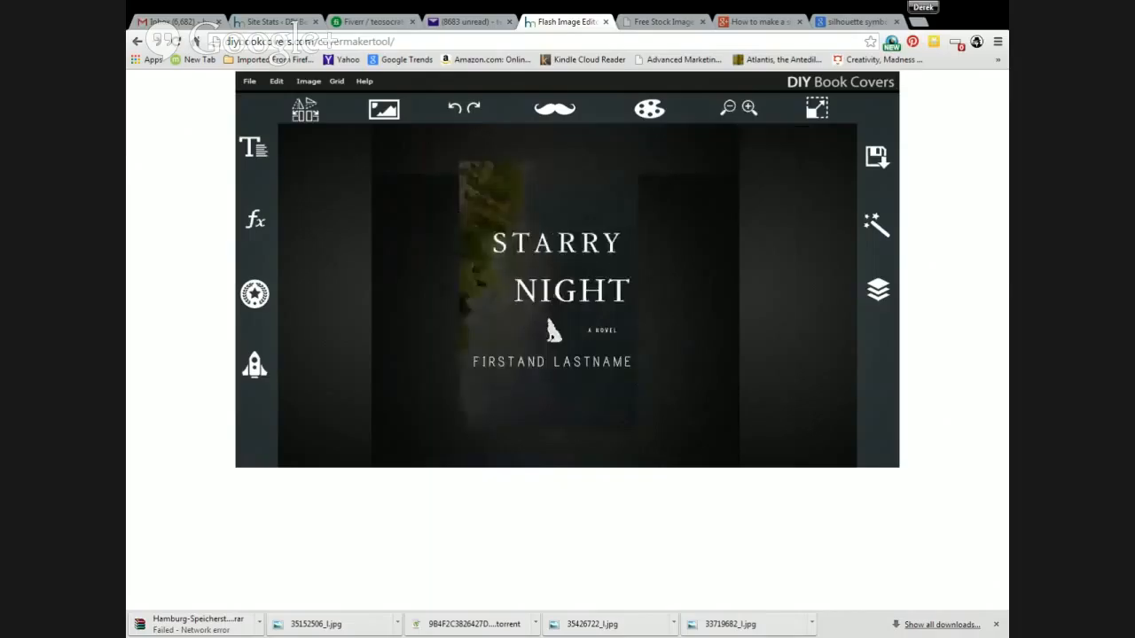
Step: Move the white wolf below the author line and centre A NOVEL between NIGHT and the author line
drag(561, 351, 614, 223)
drag(600, 197, 549, 388)
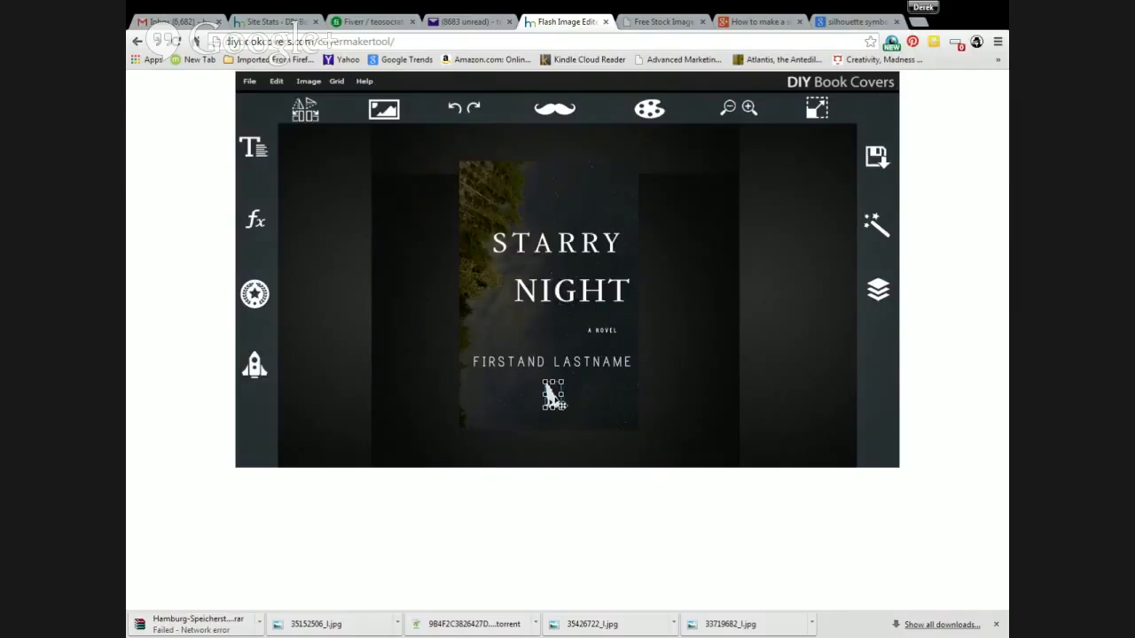
click(701, 370)
click(602, 332)
drag(605, 334, 569, 332)
Step: Shift NIGHT and STARRY left so both title words are stacked near the cover's centre
click(573, 292)
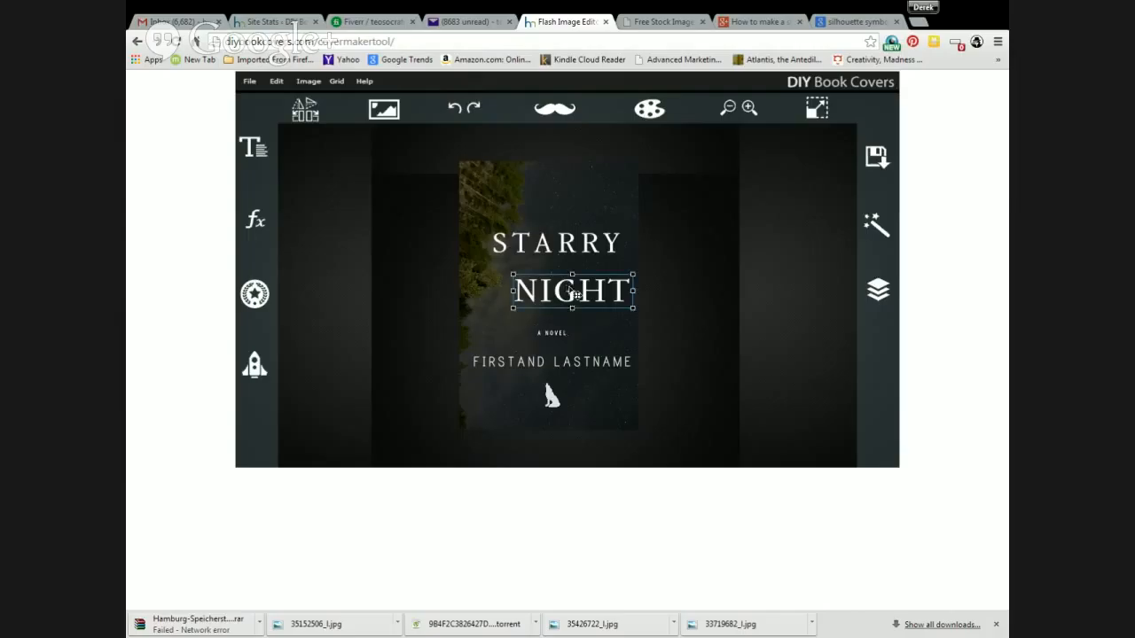
drag(589, 292, 563, 291)
click(567, 248)
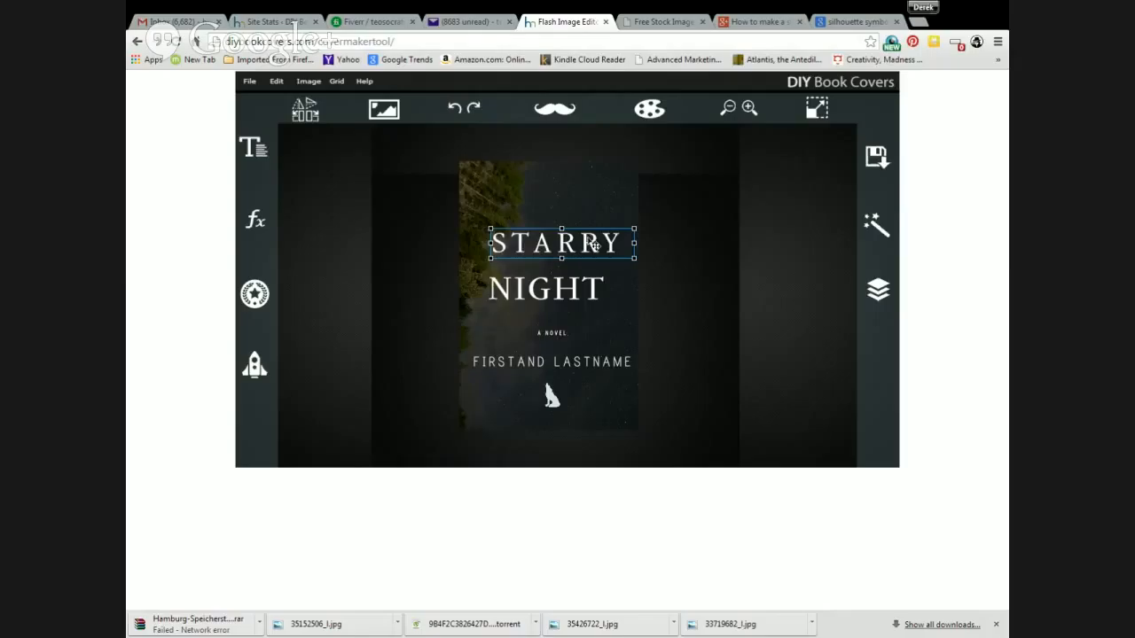
drag(589, 240, 605, 290)
click(660, 311)
Step: Widen the letter spacing of NIGHT until the word is about as wide as STARRY
click(256, 158)
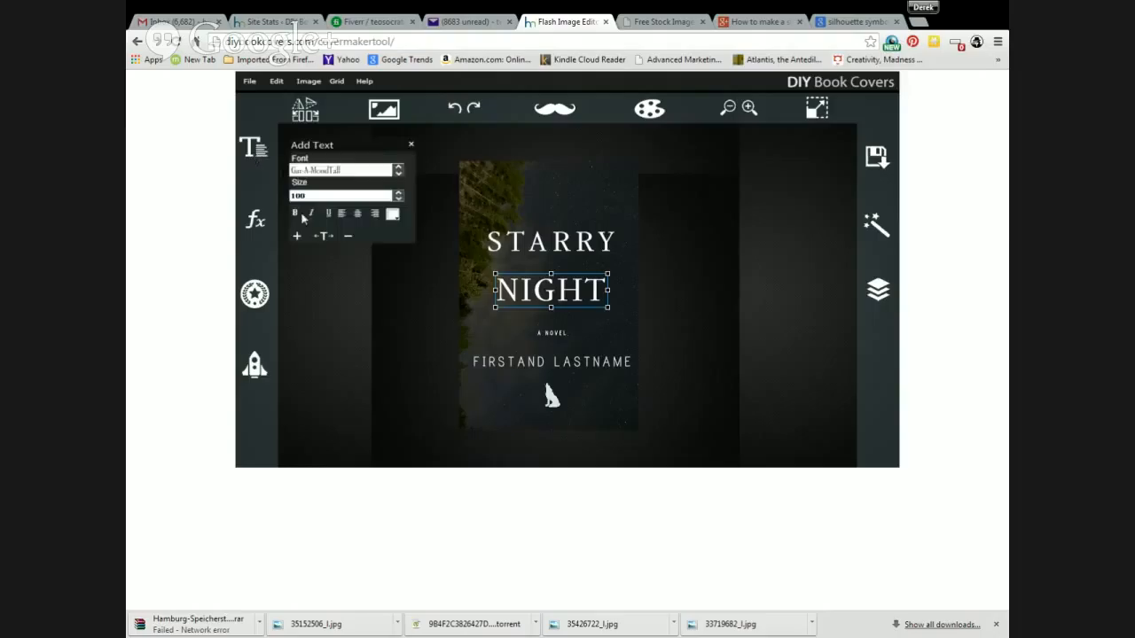
click(349, 238)
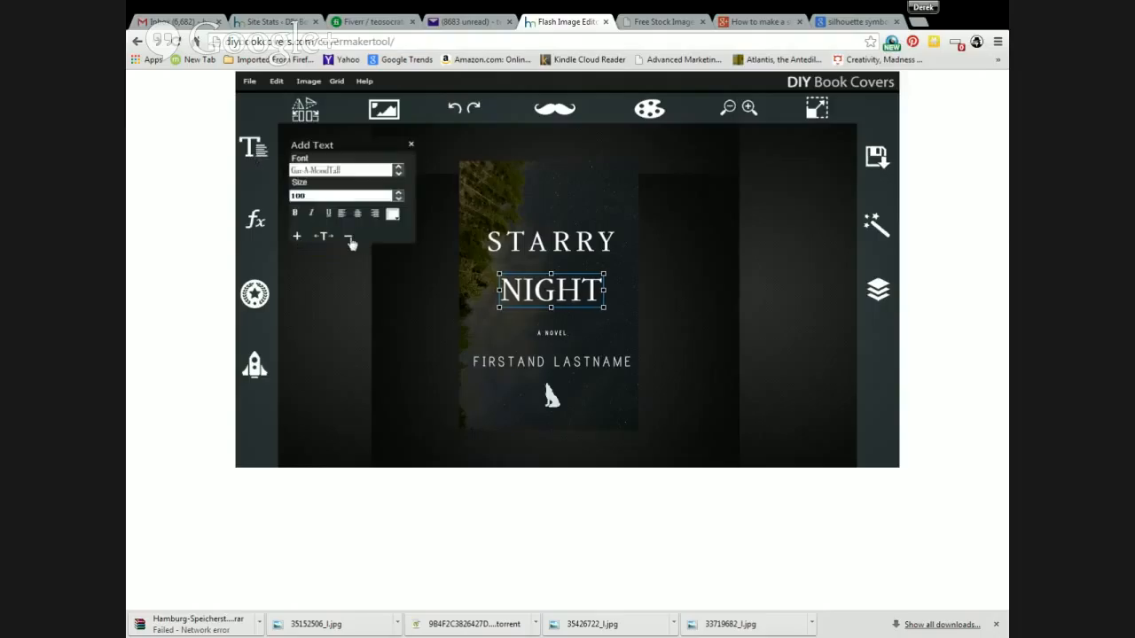
click(299, 238)
click(299, 238)
click(299, 237)
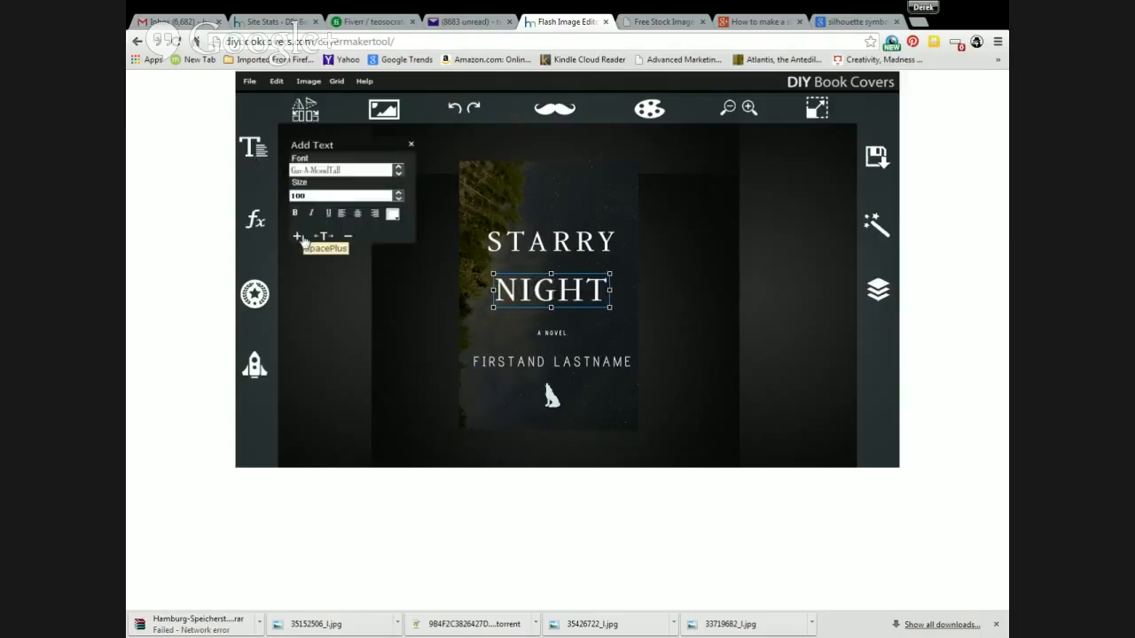
click(300, 237)
click(300, 237)
click(301, 237)
click(302, 236)
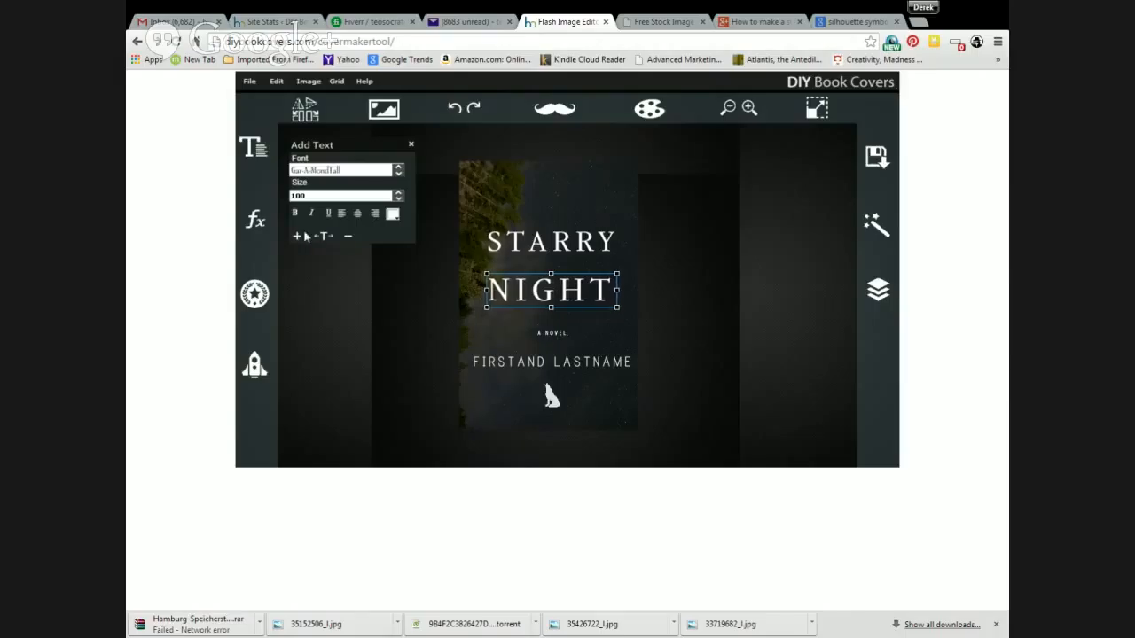
click(674, 310)
Step: Nudge NIGHT and STARRY sideways so the two title words line up on a common centre
click(589, 291)
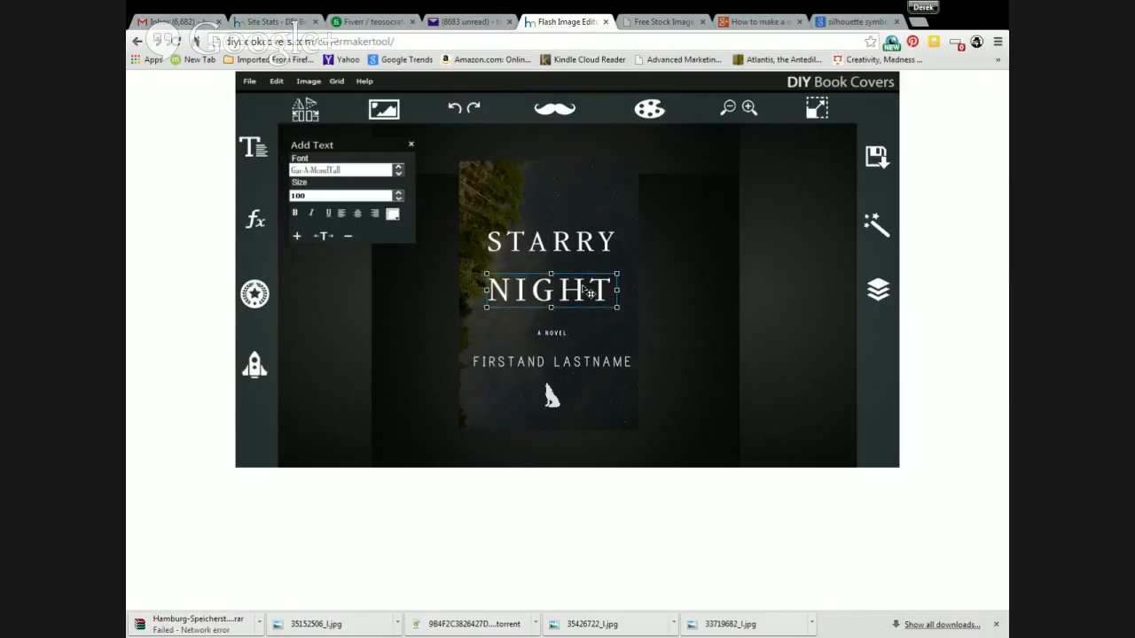
click(682, 299)
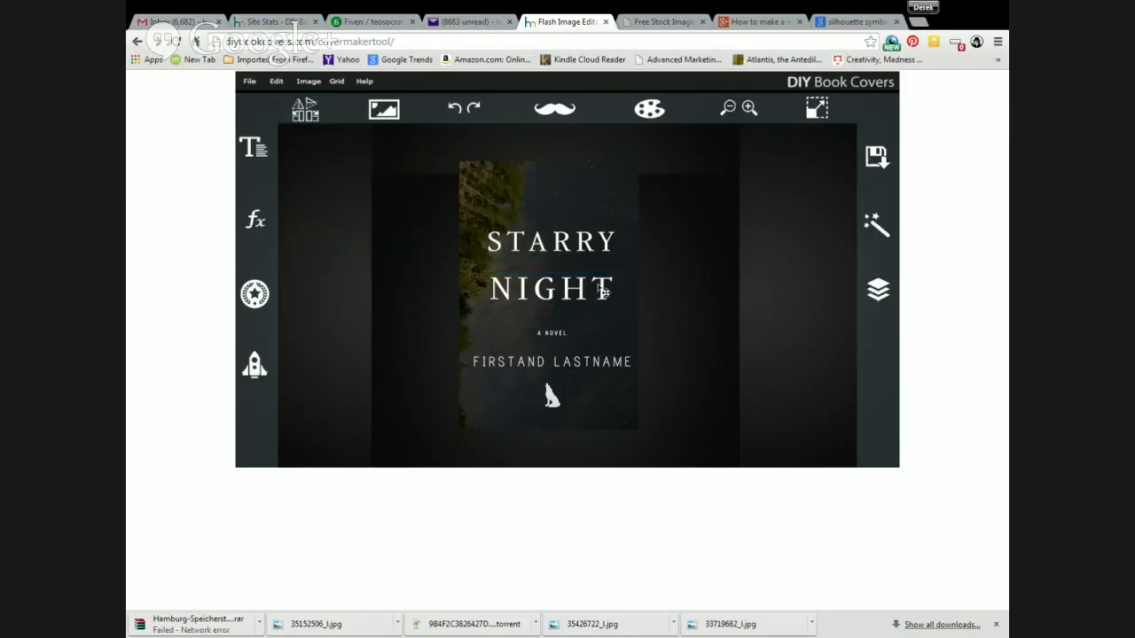
click(573, 250)
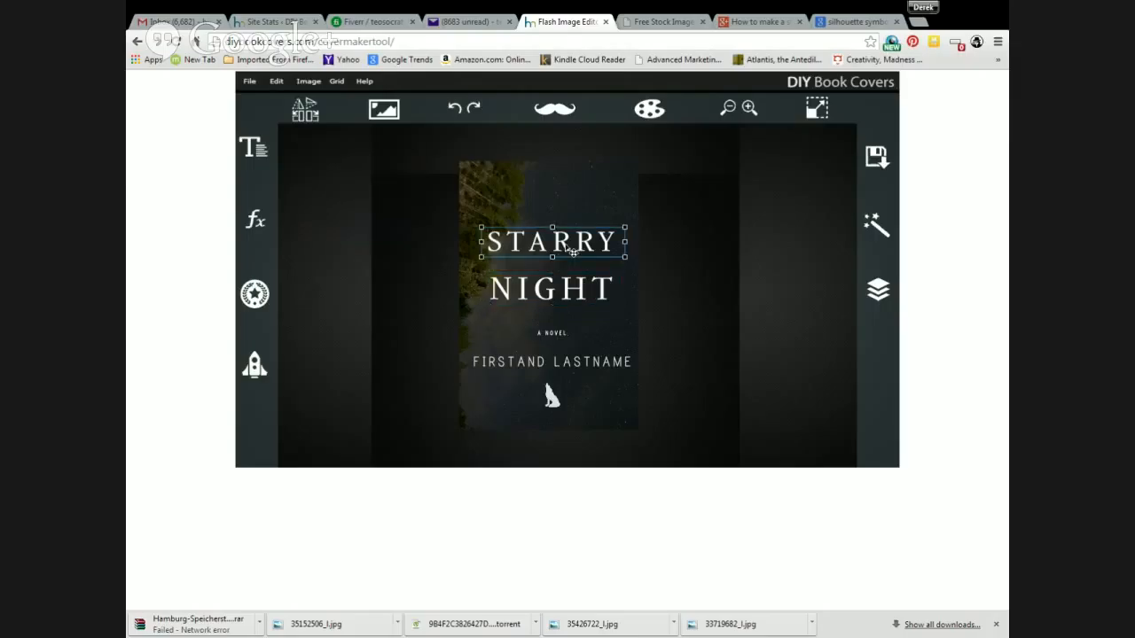
click(666, 273)
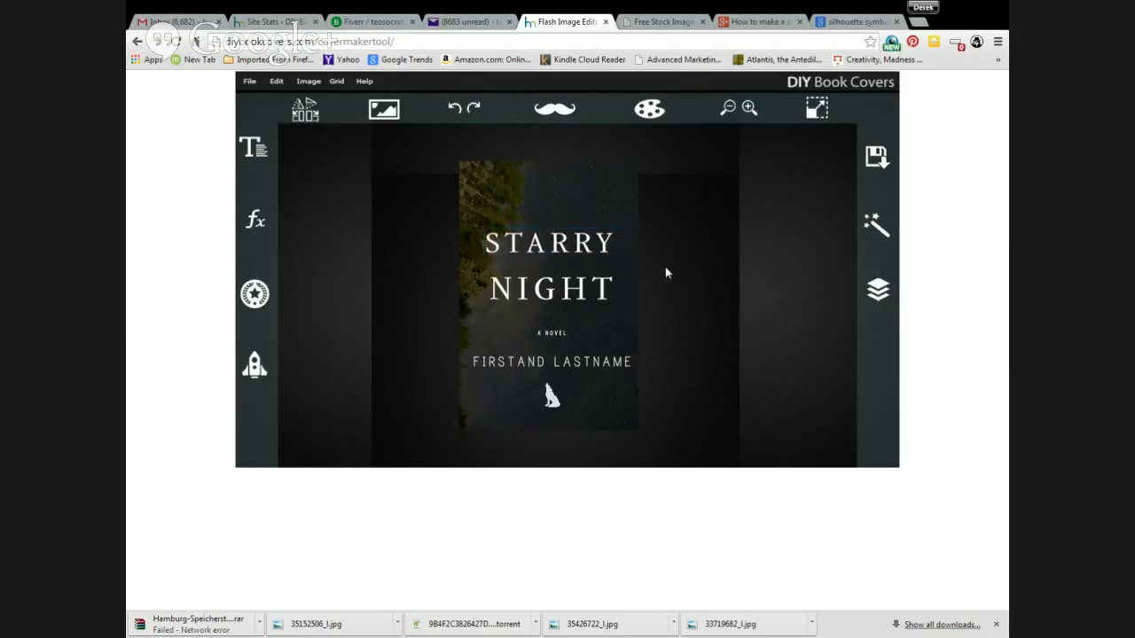
click(585, 299)
drag(585, 299, 583, 299)
click(682, 305)
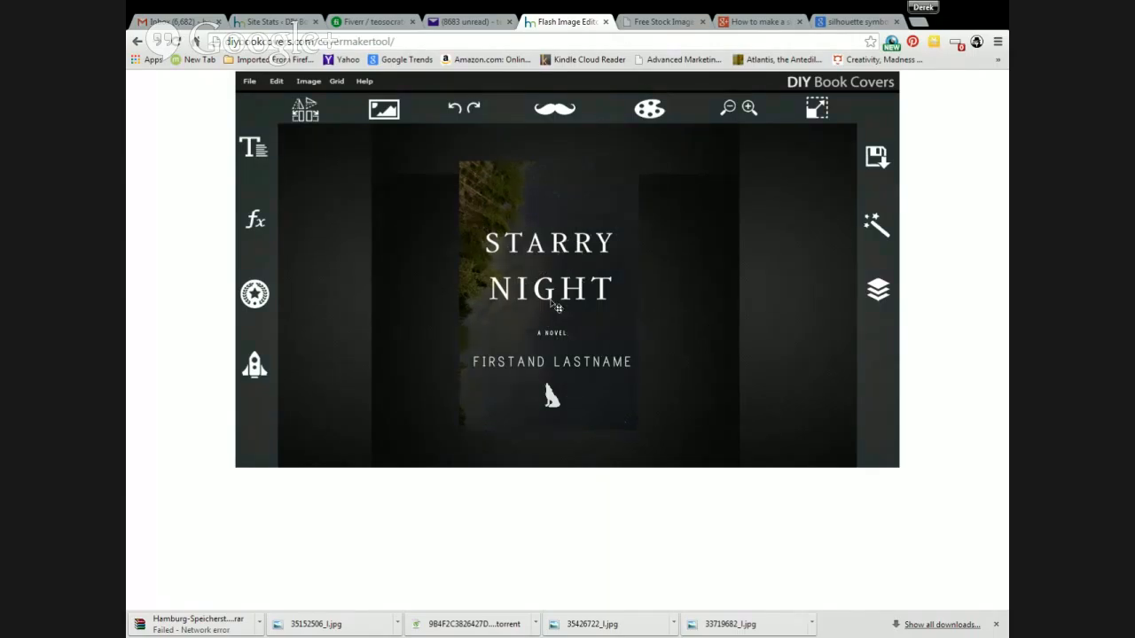
Step: Nudge STARRY up and NIGHT down slightly to open the gap between the title words
click(578, 245)
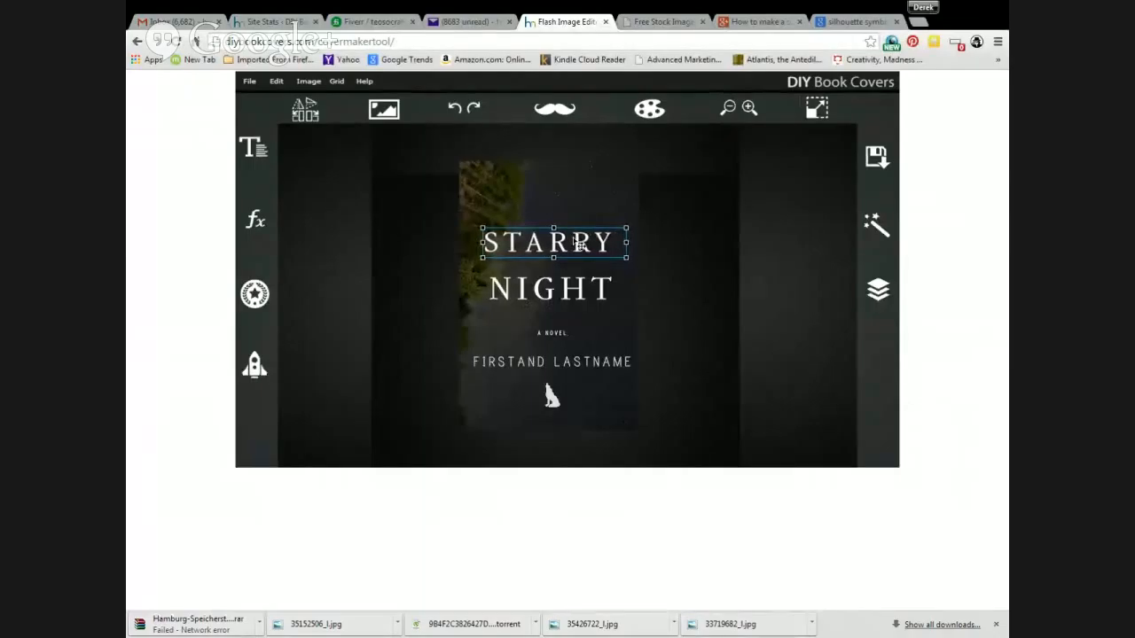
click(664, 299)
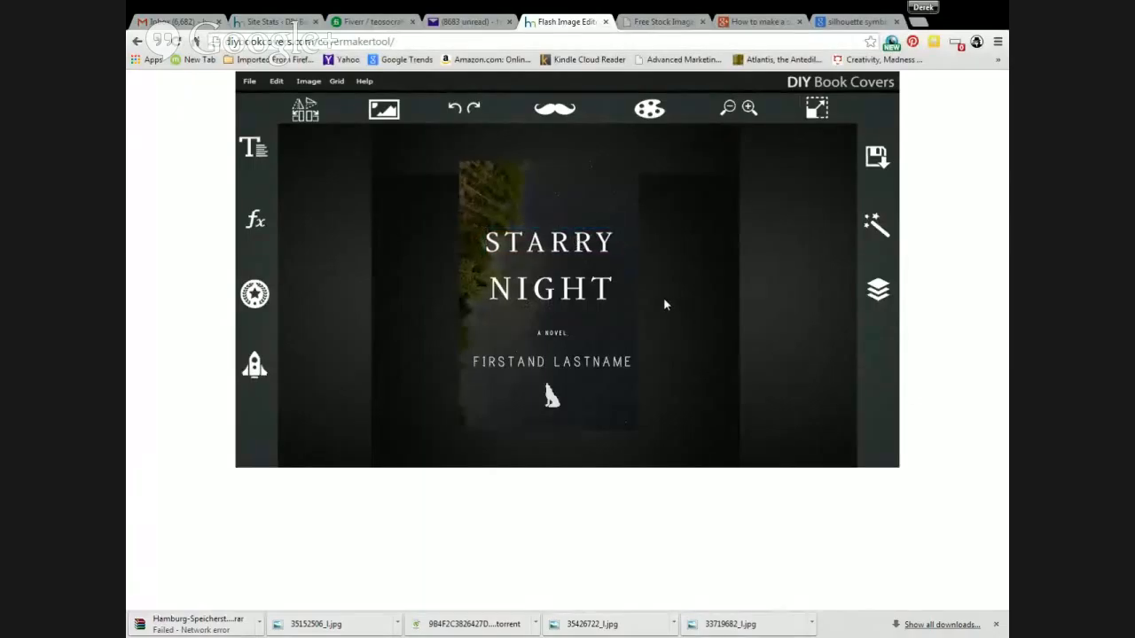
click(582, 297)
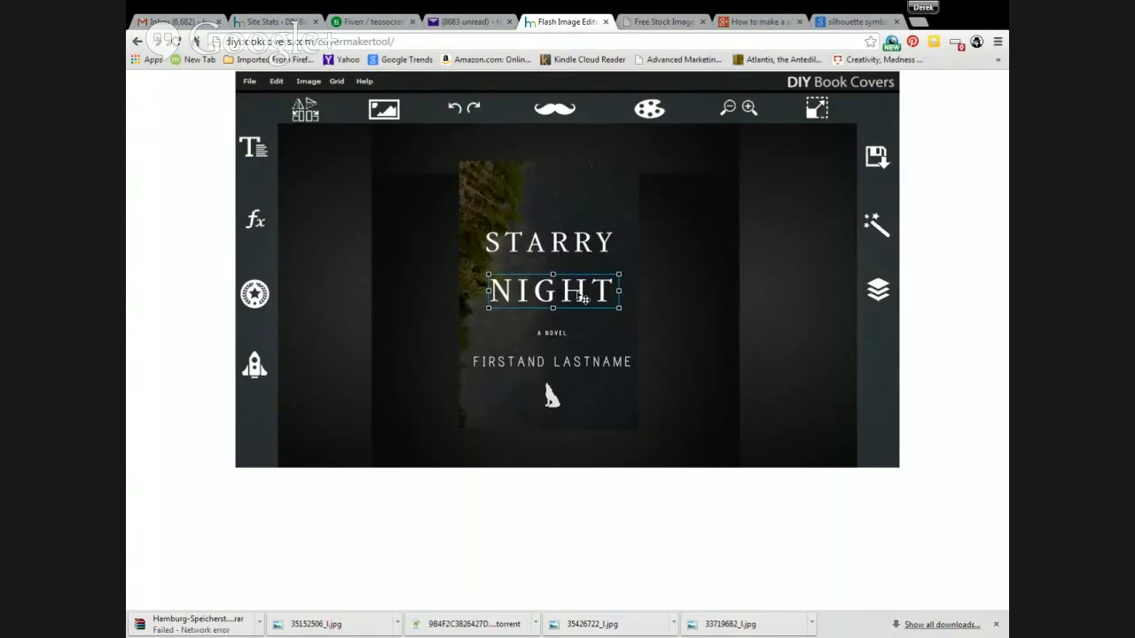
click(673, 307)
click(590, 251)
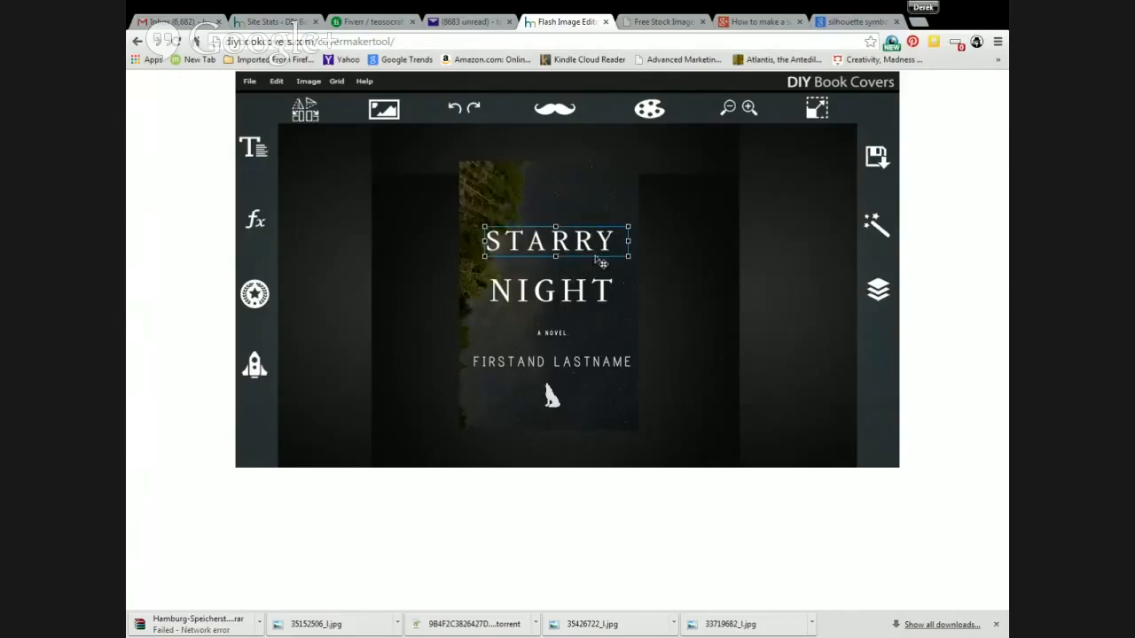
click(705, 312)
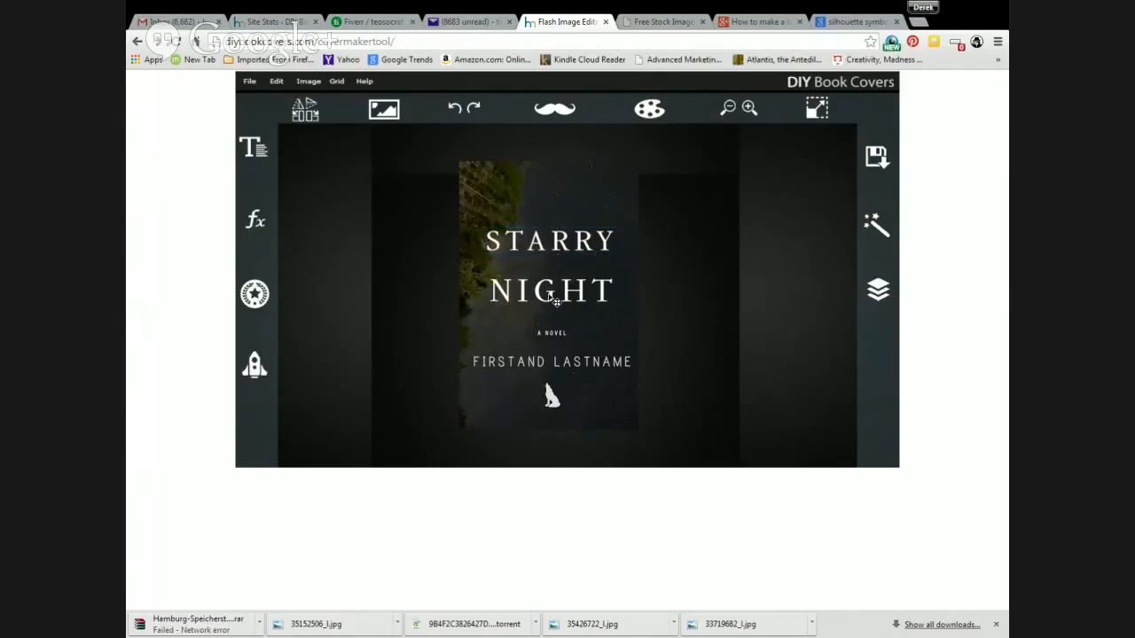
Step: Try enlarging NIGHT to span slightly wider than STARRY, and scale it back down
click(556, 302)
drag(485, 272, 481, 270)
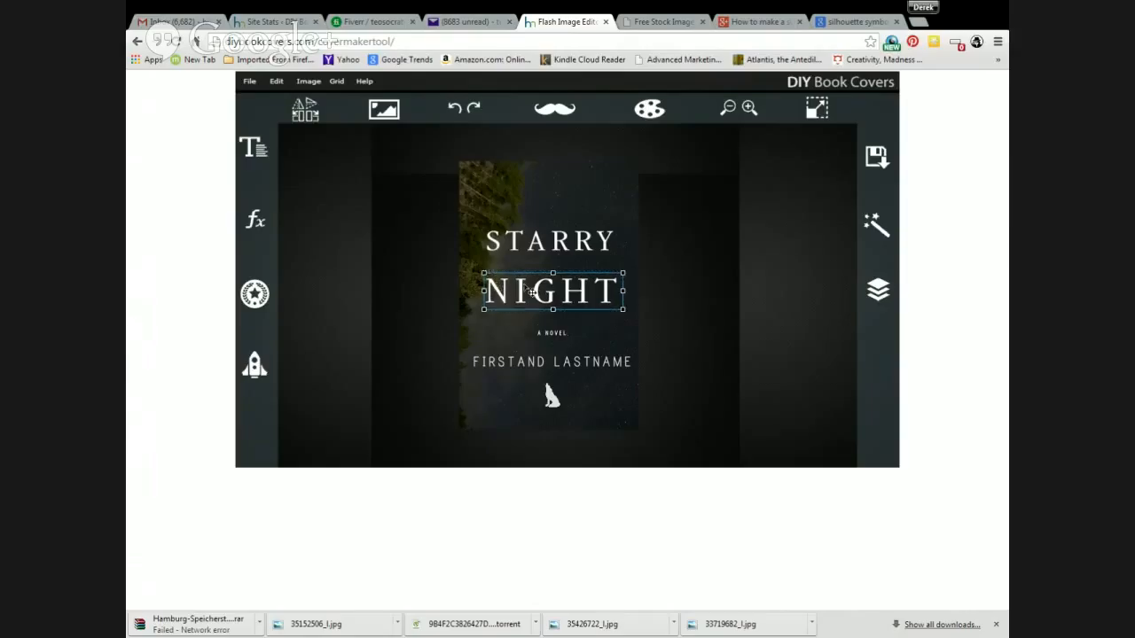
click(680, 323)
click(594, 301)
click(664, 304)
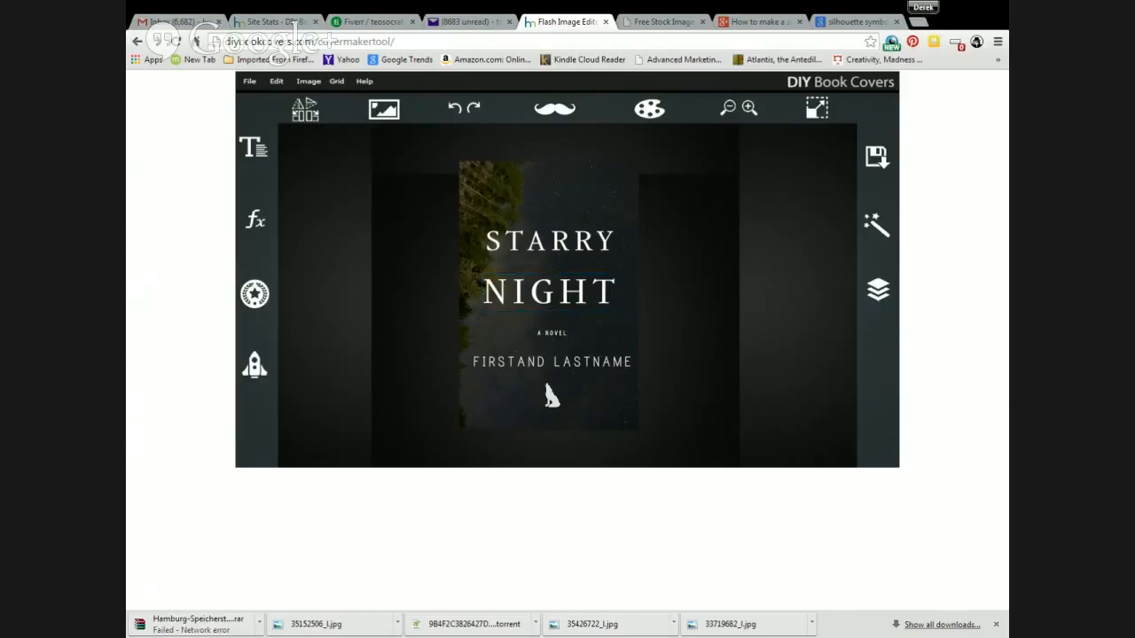
click(562, 303)
drag(480, 312, 486, 309)
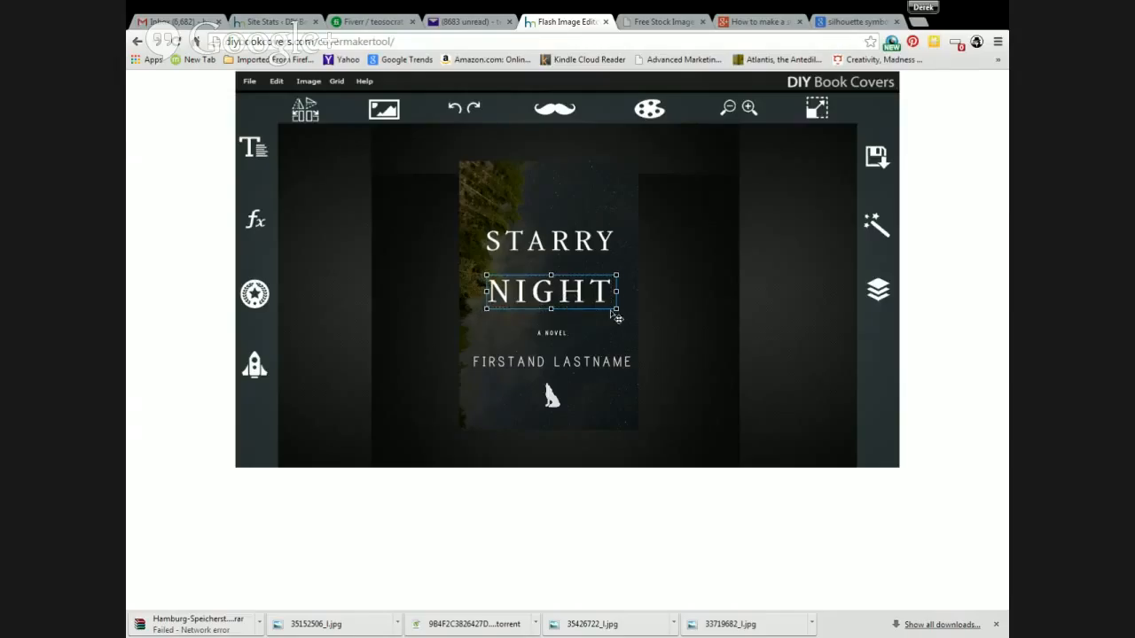
Step: Overlay NIGHT on STARRY, shrink it to the same letter height, and place it below STARRY, offset to the right
drag(583, 301, 579, 254)
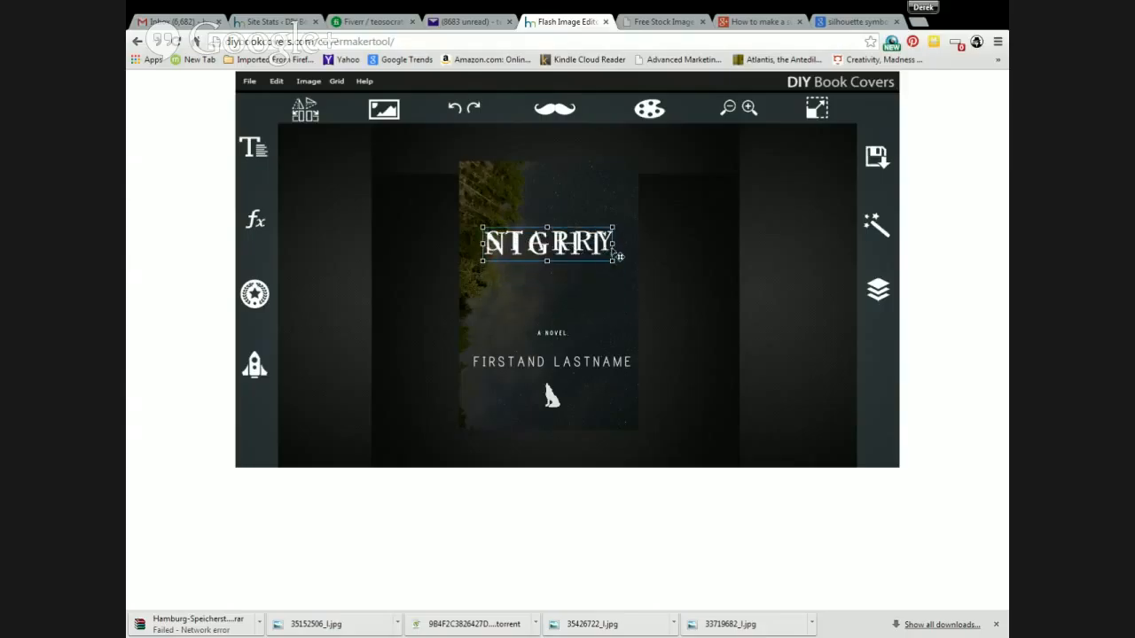
drag(612, 243, 603, 260)
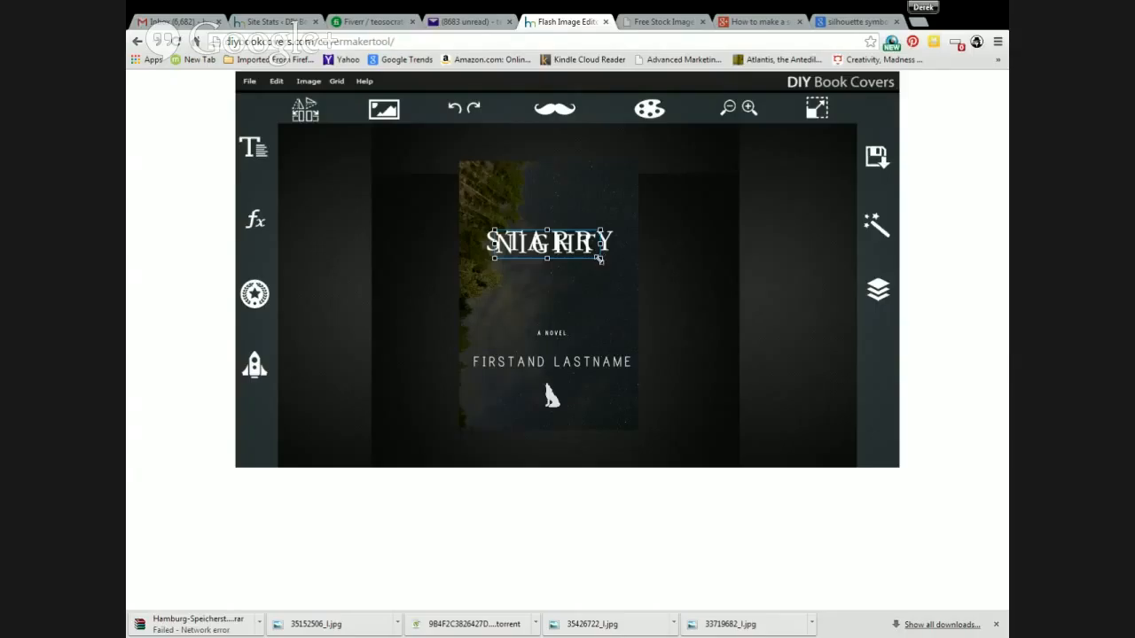
drag(600, 261, 581, 281)
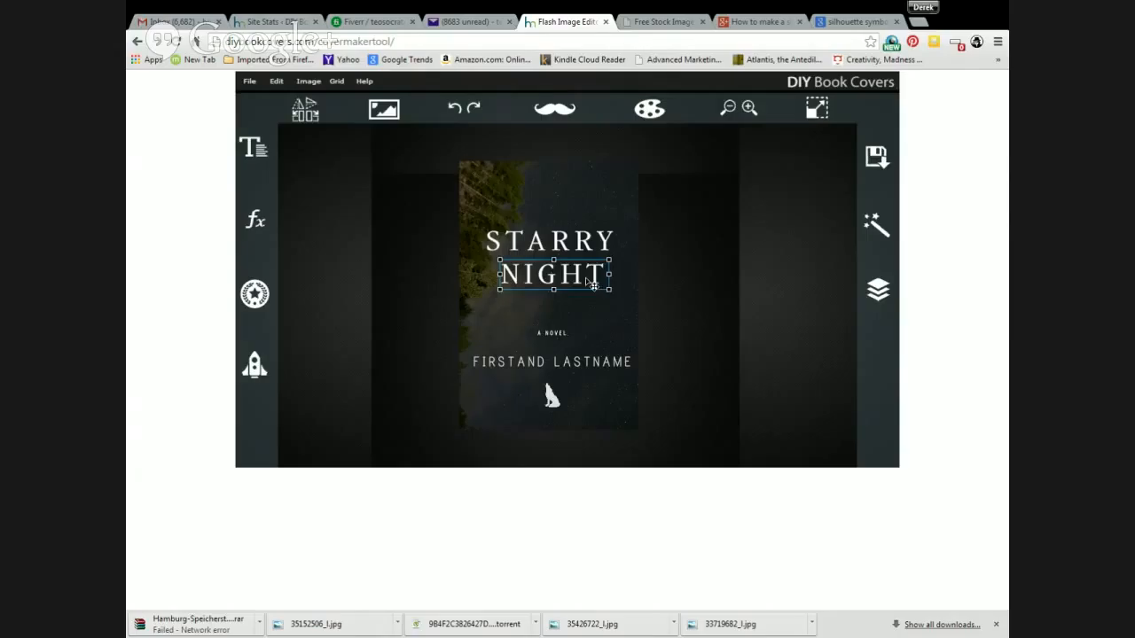
drag(591, 285, 611, 295)
click(651, 297)
click(675, 310)
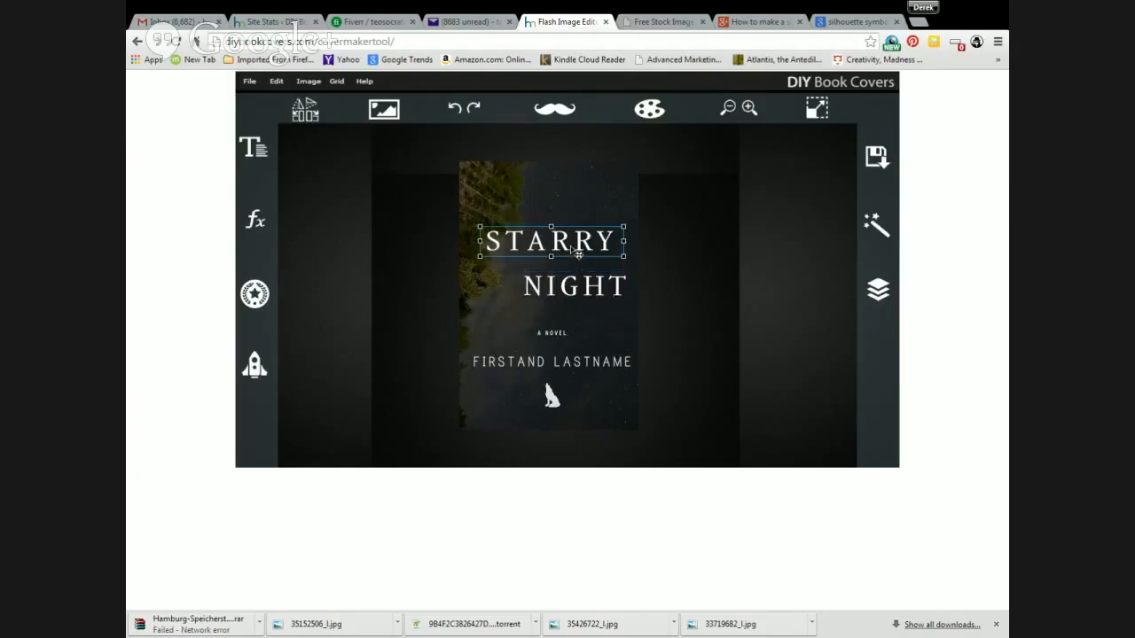
Step: Move STARRY down closer to NIGHT and shift NIGHT slightly left beneath it, keeping the offset
drag(578, 246, 606, 301)
click(636, 293)
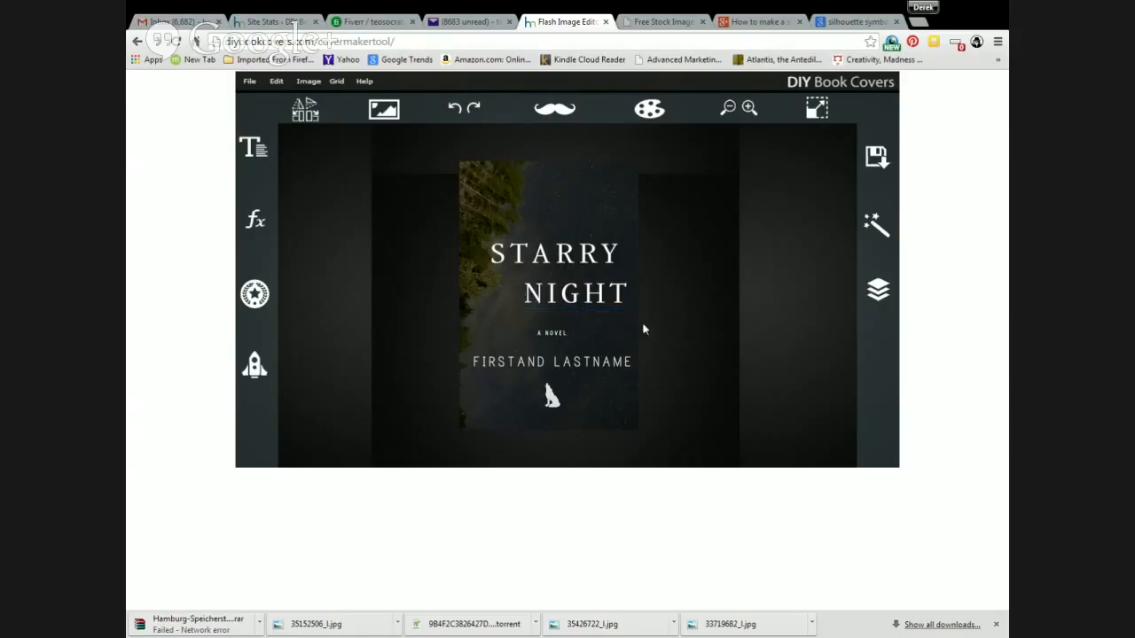
drag(597, 300, 591, 303)
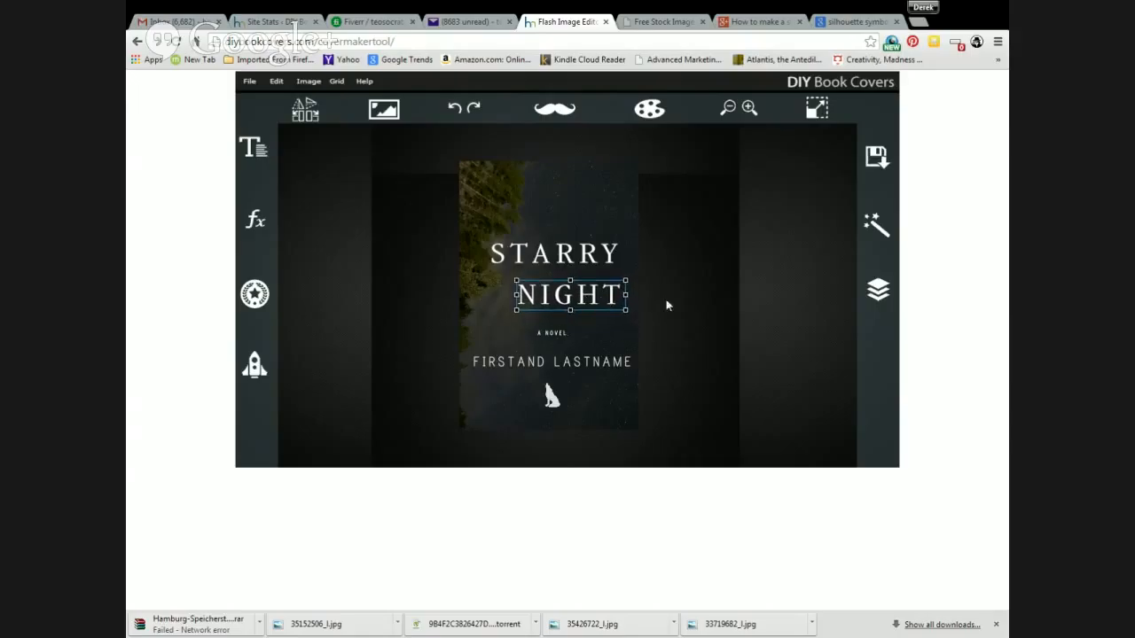
click(659, 299)
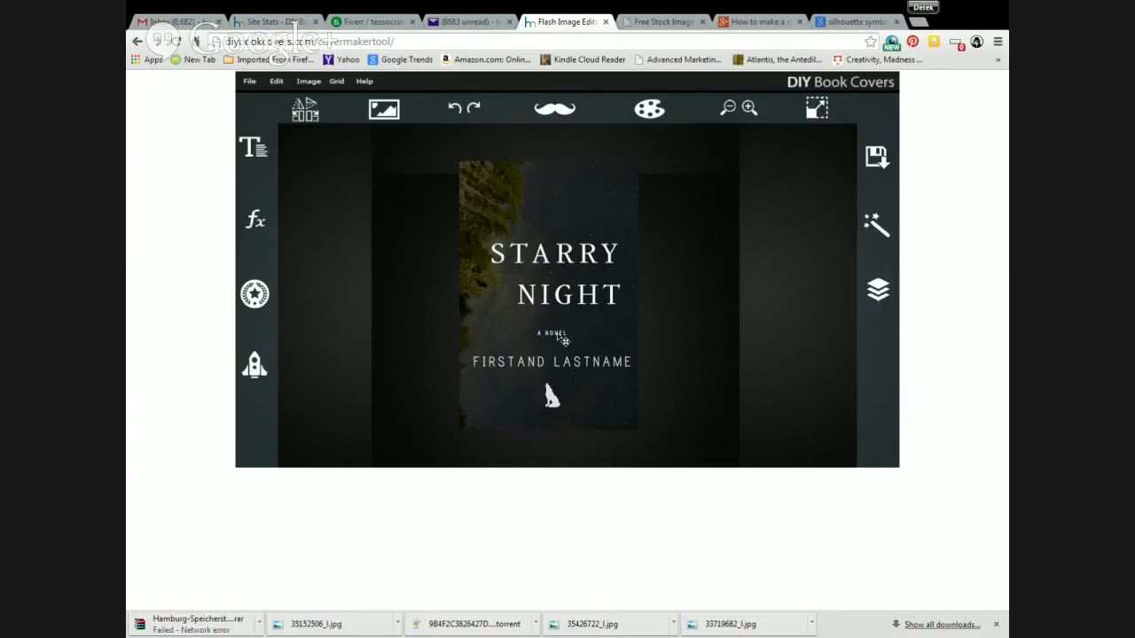
Step: Nudge the A NOVEL line up slightly toward NIGHT
click(560, 335)
key(Up)
click(681, 328)
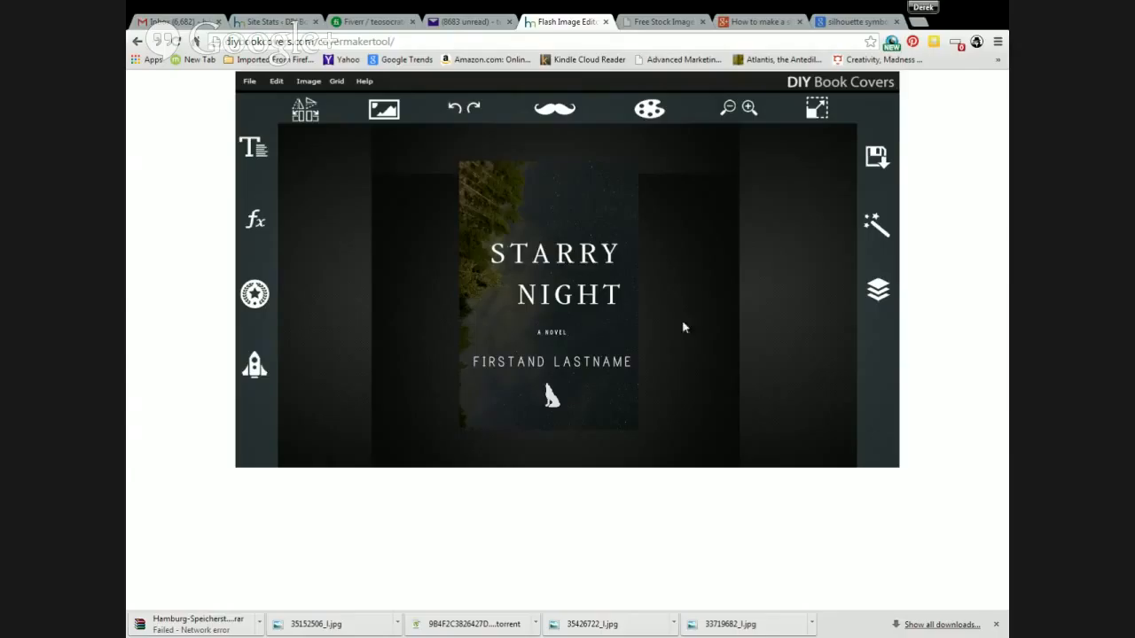
click(560, 337)
click(709, 324)
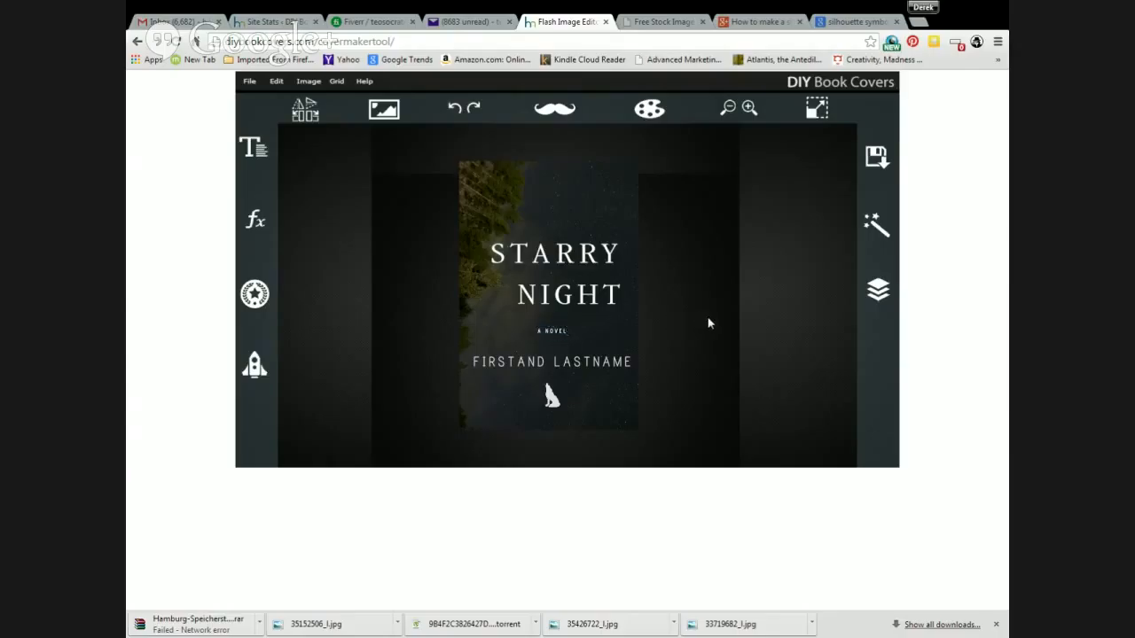
click(590, 258)
click(605, 302)
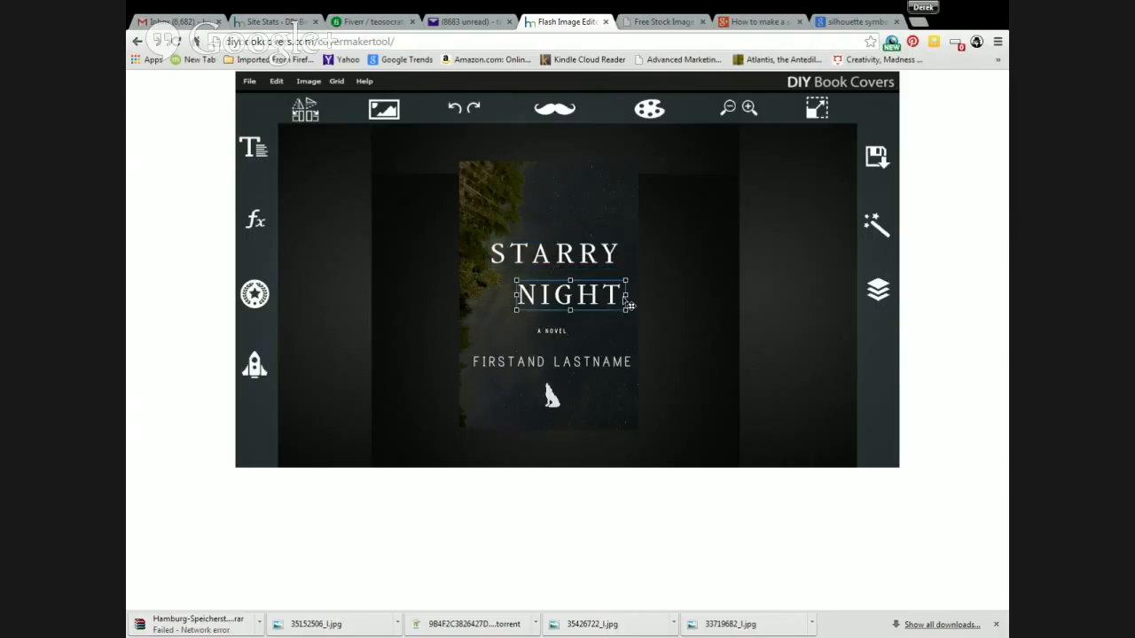
click(678, 310)
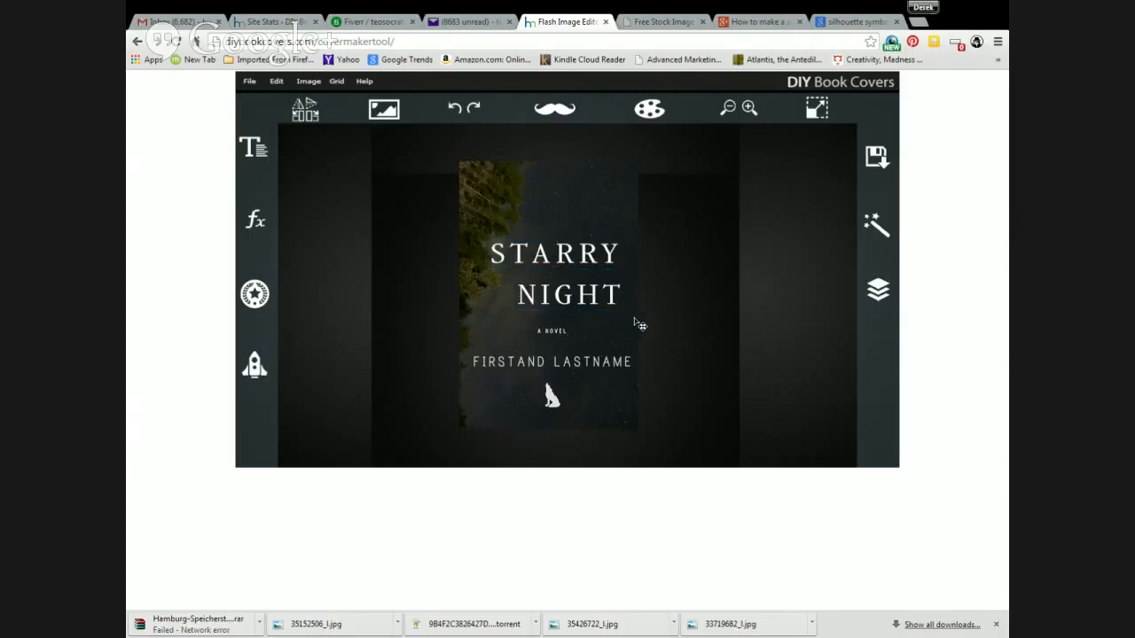